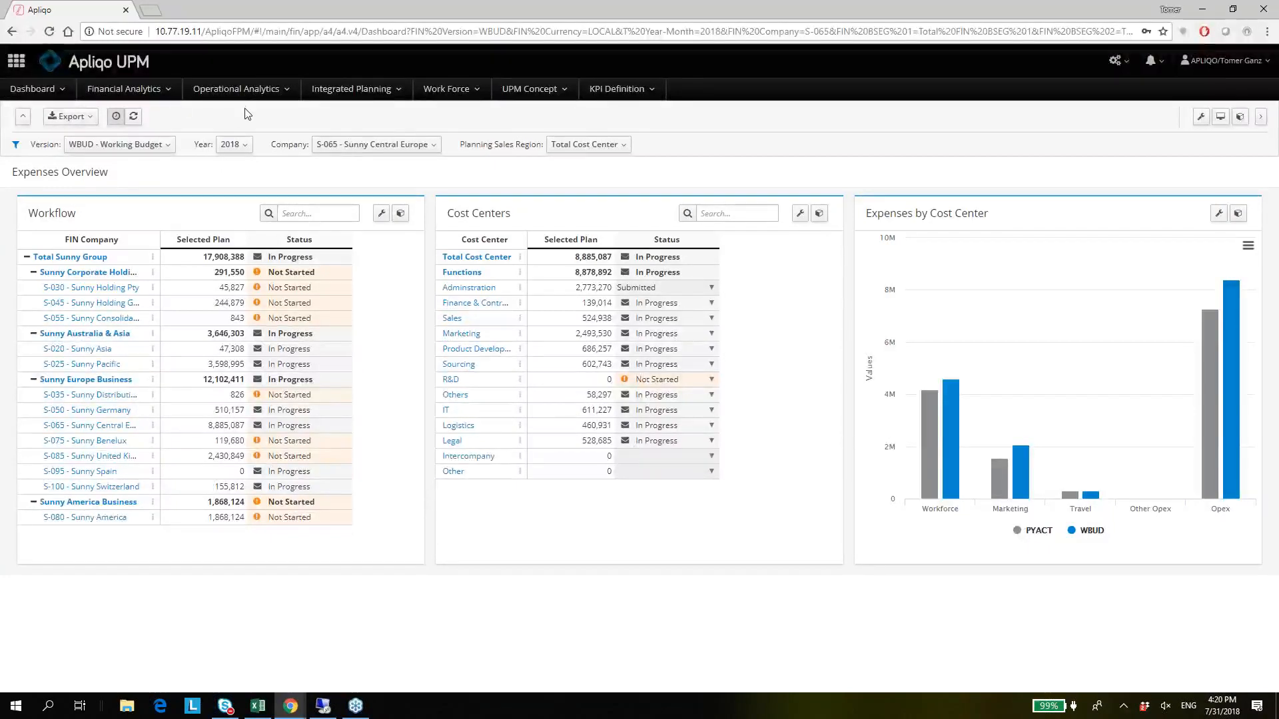
# Open the Integrated Planning Demo at its Opex Workforce page and review the Director Marketing employee plan and the expense planning table.
pyautogui.click(370, 99)
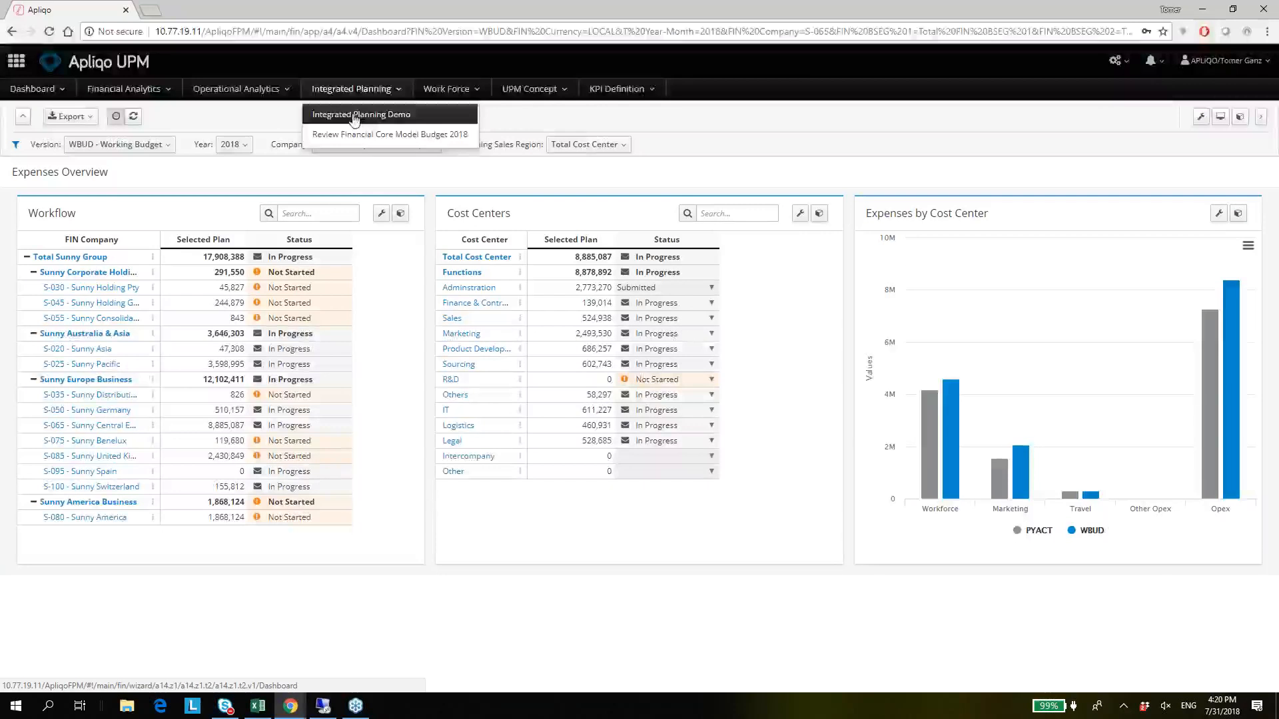
pyautogui.click(354, 118)
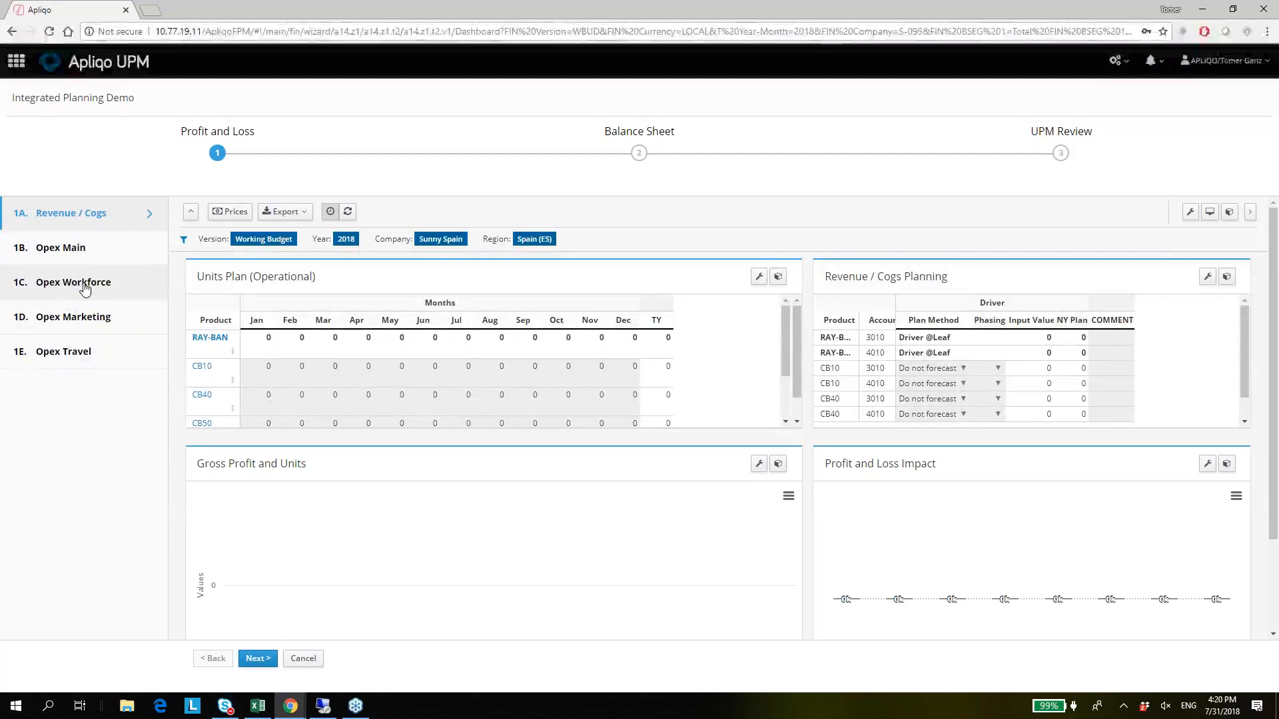
pyautogui.click(85, 289)
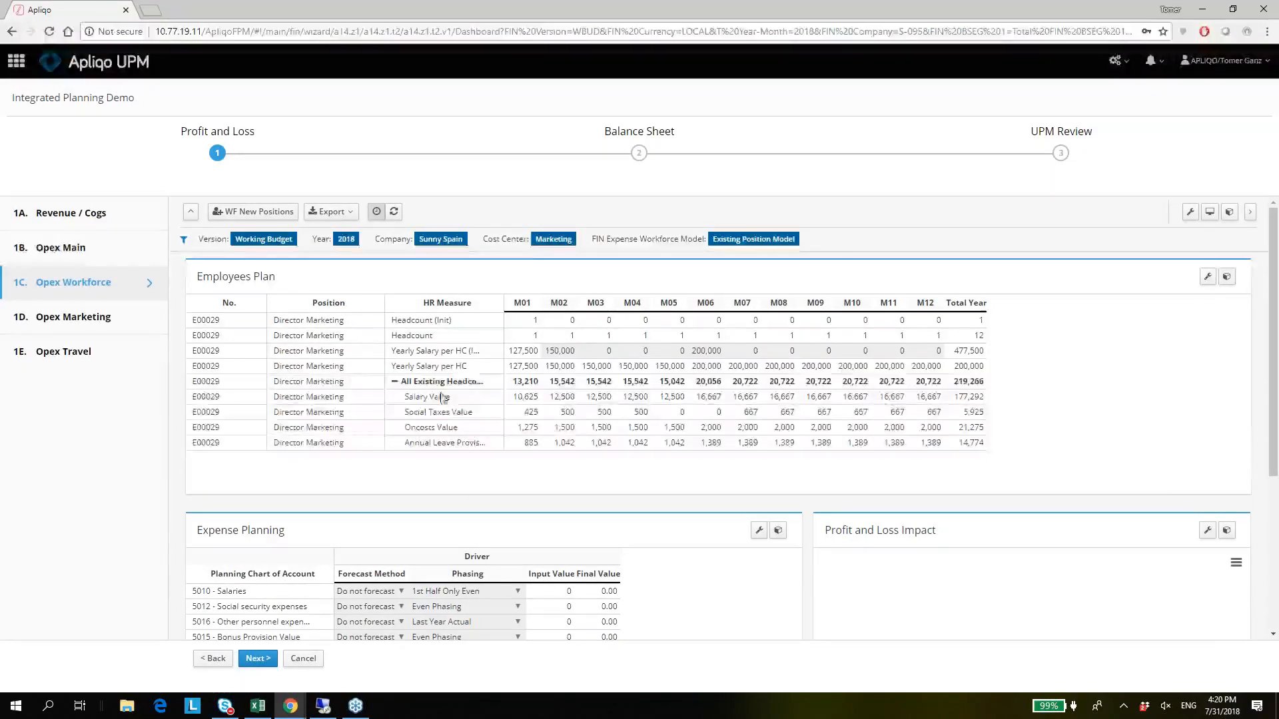
pyautogui.click(310, 354)
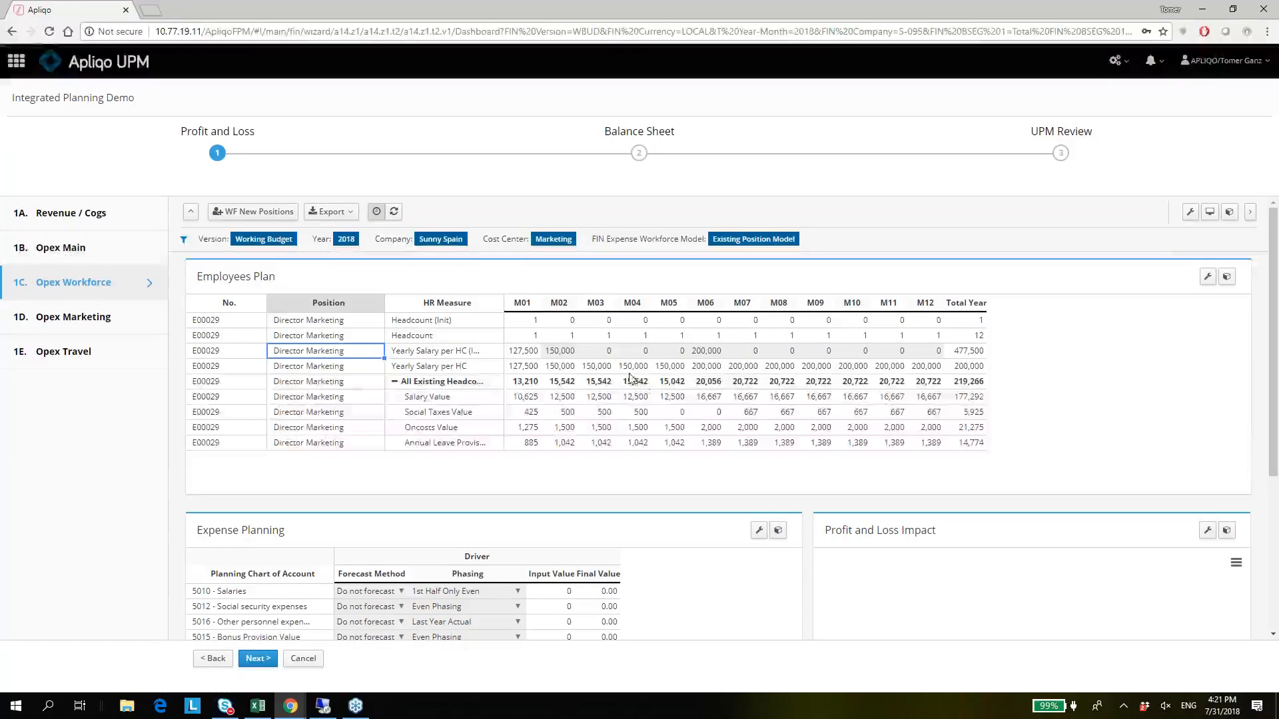
pyautogui.click(634, 382)
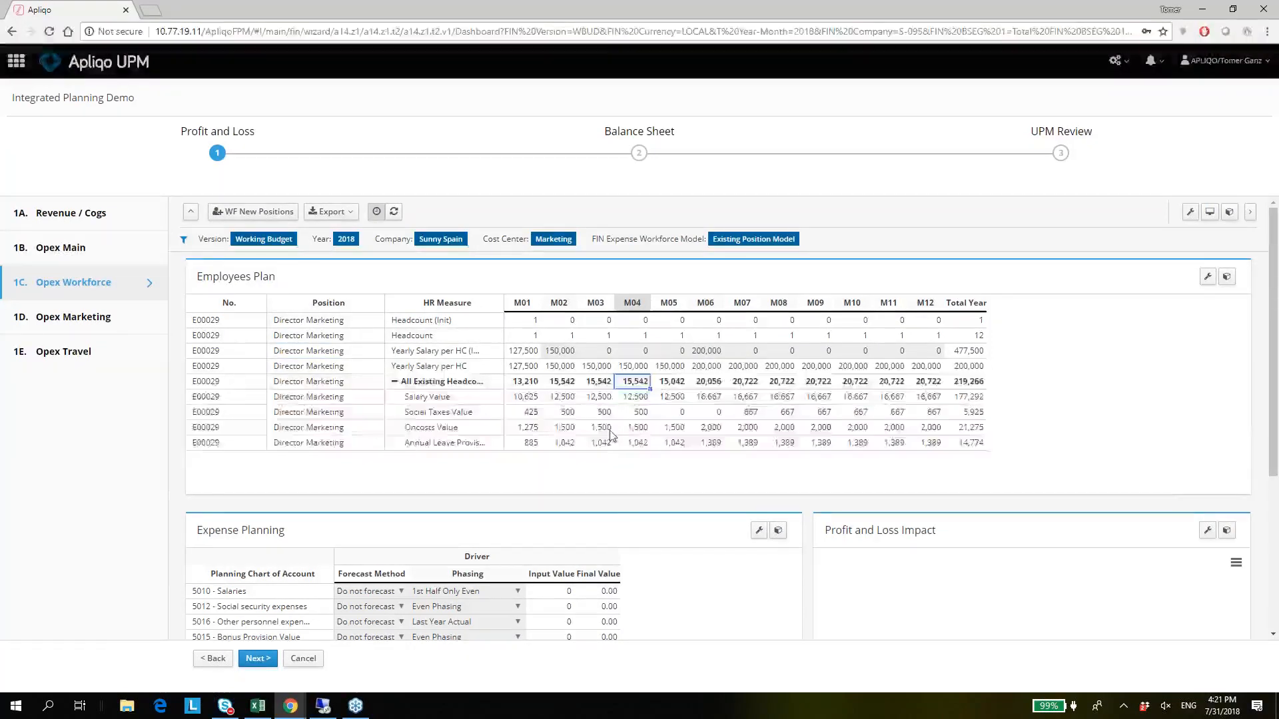
pyautogui.click(610, 429)
pyautogui.scroll(-2, 879, 400)
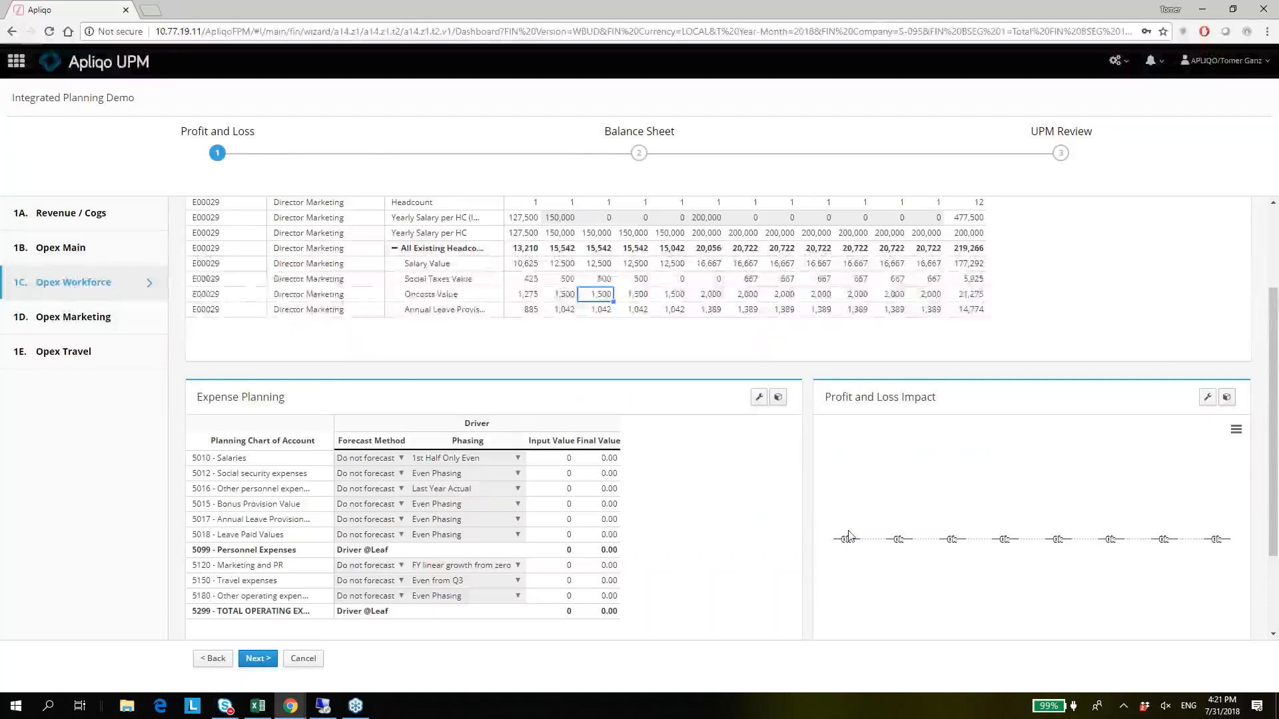
pyautogui.scroll(-1, 850, 530)
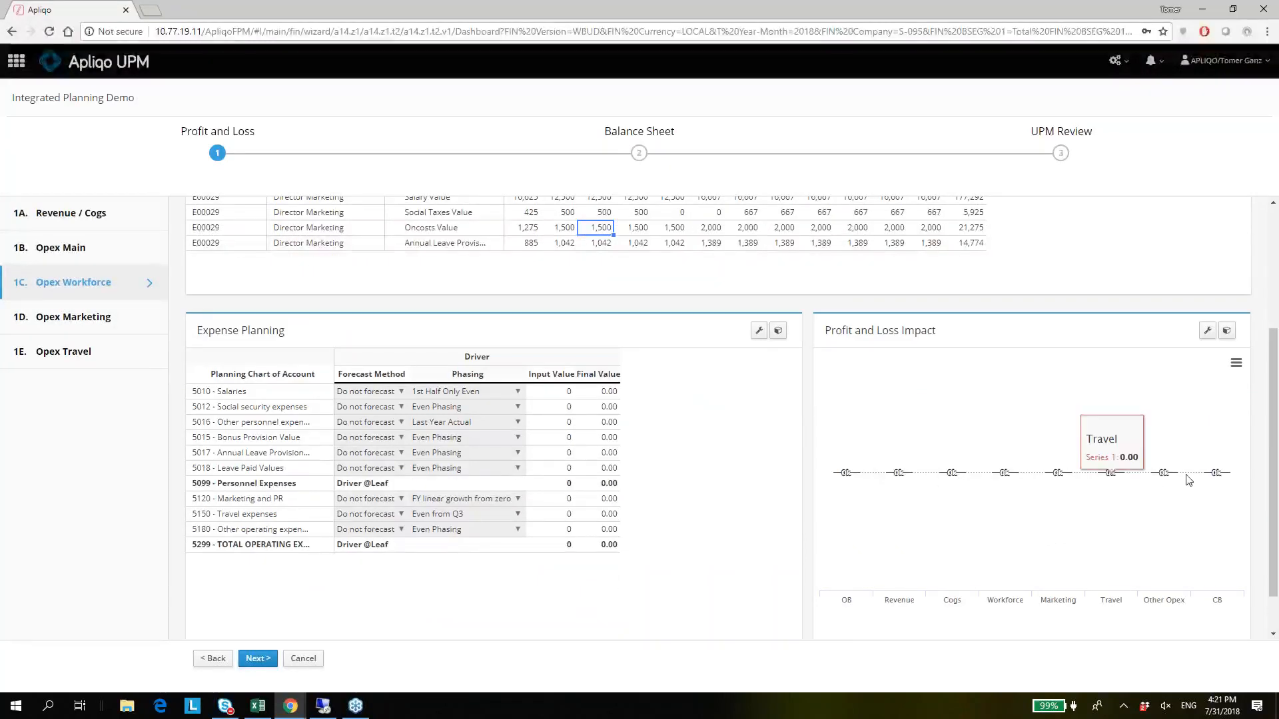
pyautogui.click(378, 393)
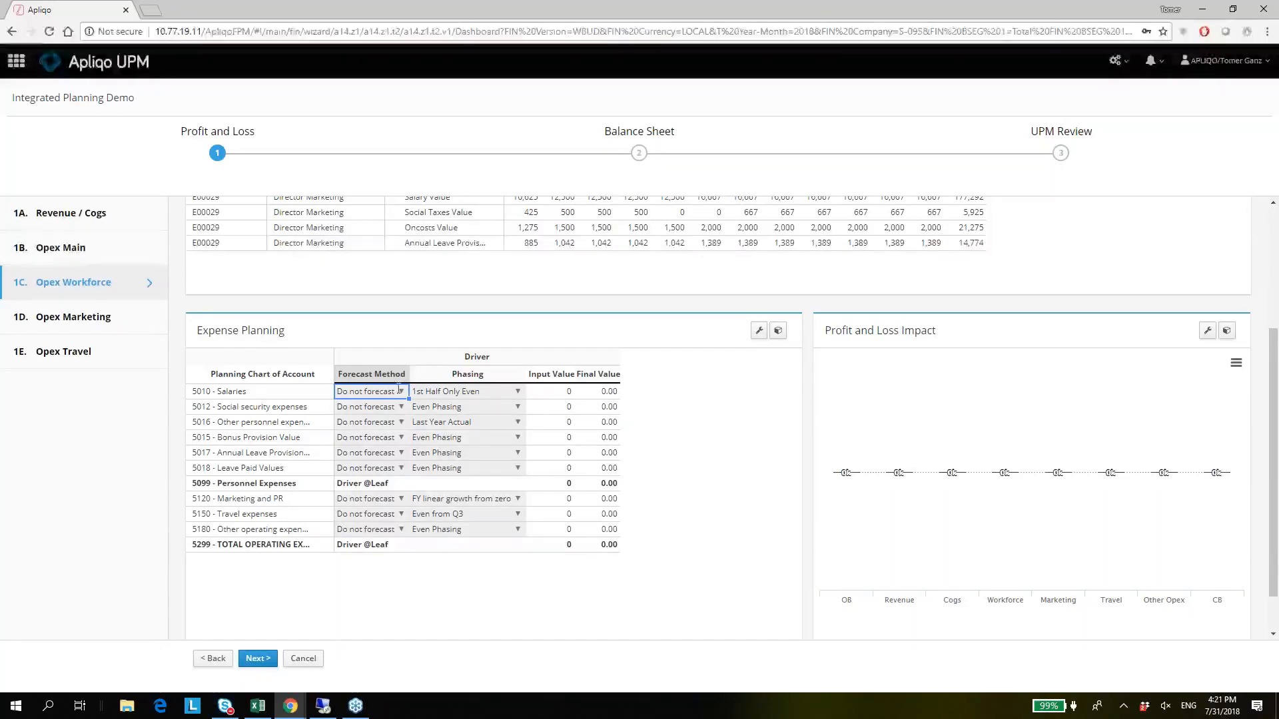
pyautogui.click(380, 375)
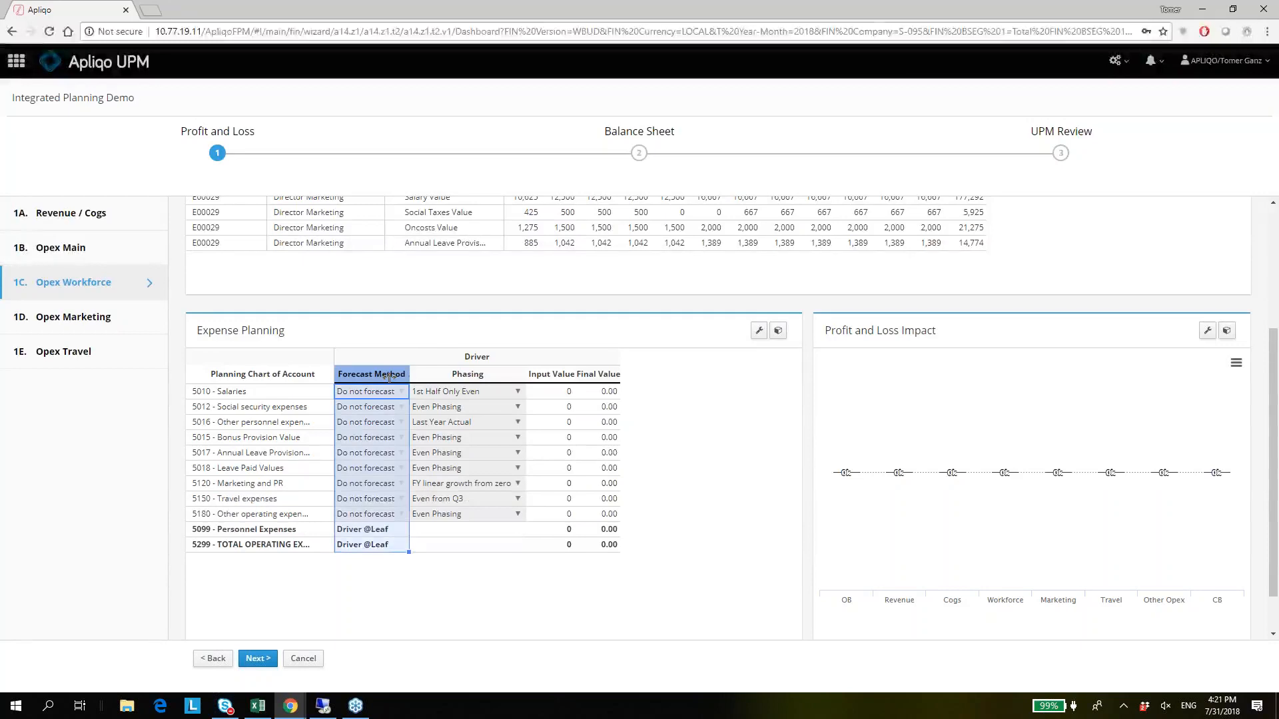
pyautogui.click(386, 407)
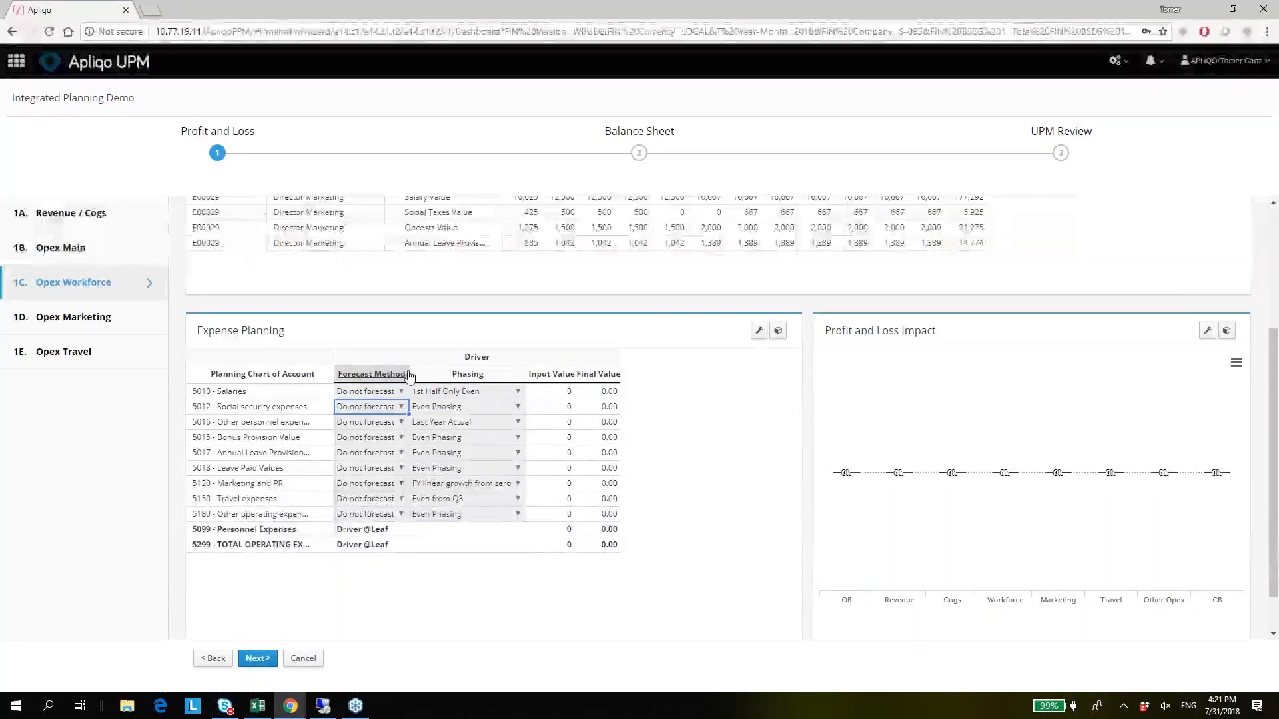
pyautogui.click(403, 375)
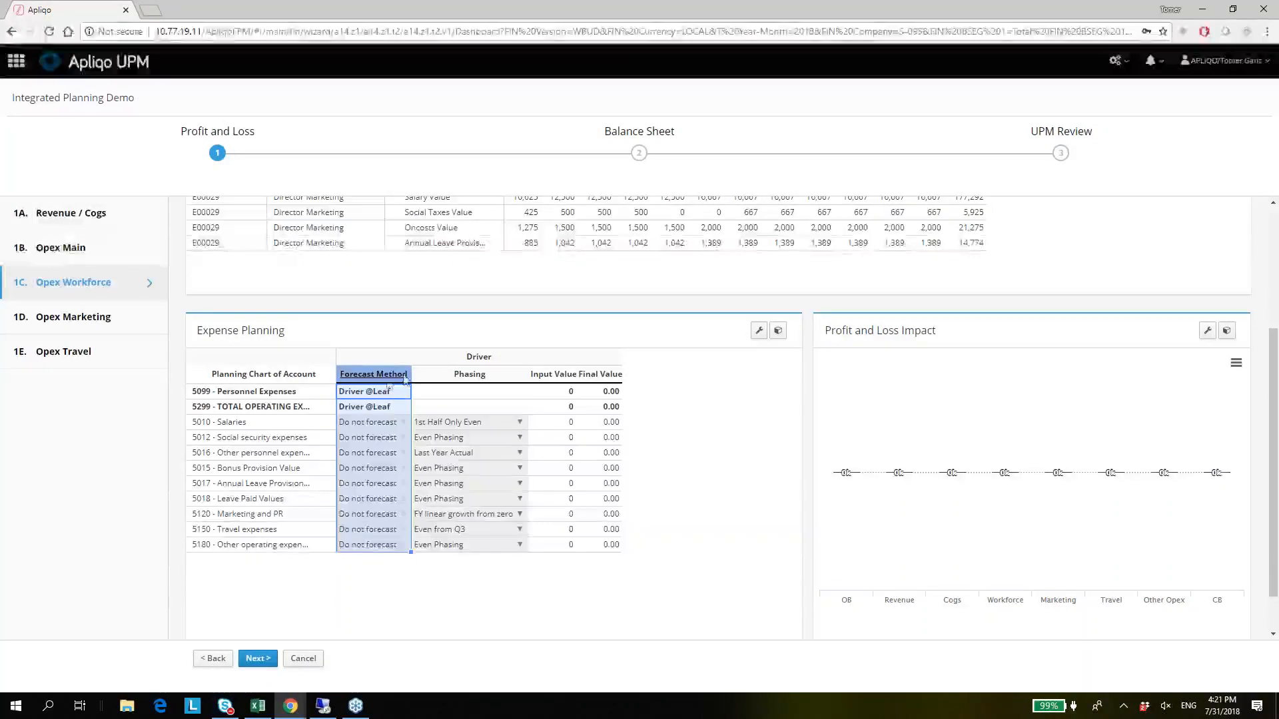
pyautogui.click(389, 391)
pyautogui.click(385, 377)
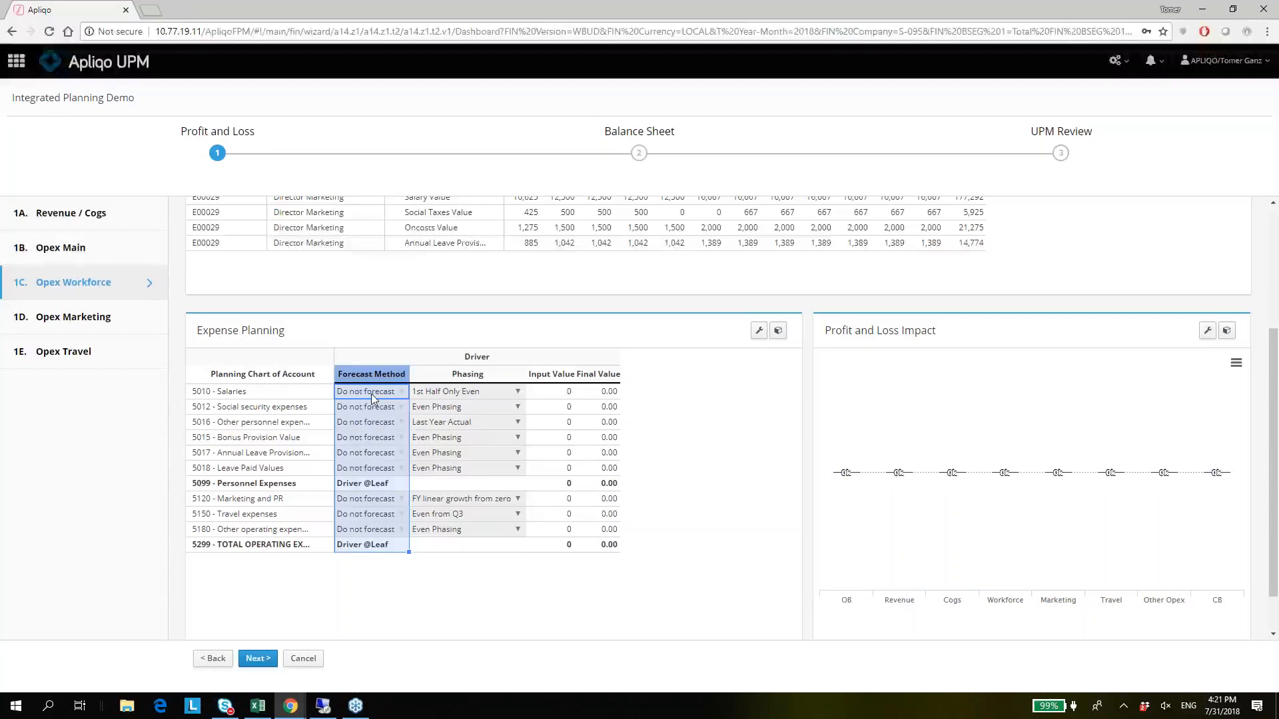
pyautogui.click(372, 395)
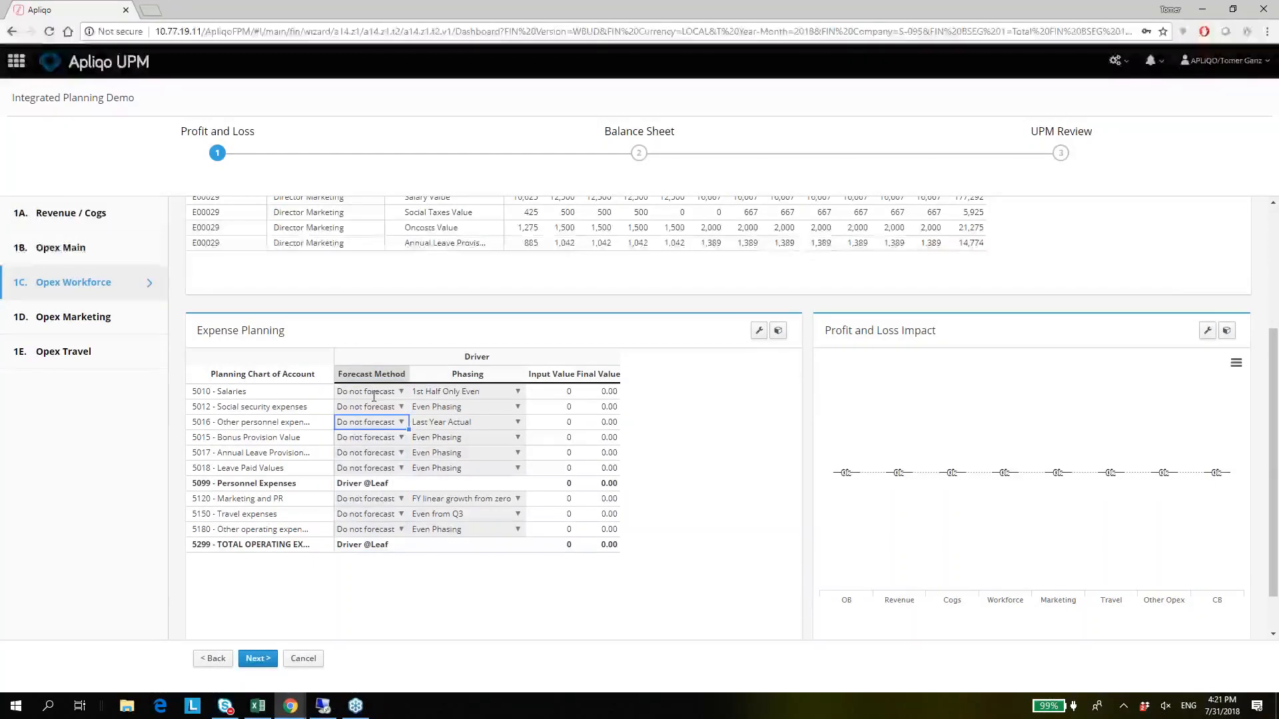
# Set the forecast method of accounts 5010 - Salaries through 5018 - Leave Paid Values to Full Year Estimate plus X and check the profit and loss impact.
pyautogui.click(374, 396)
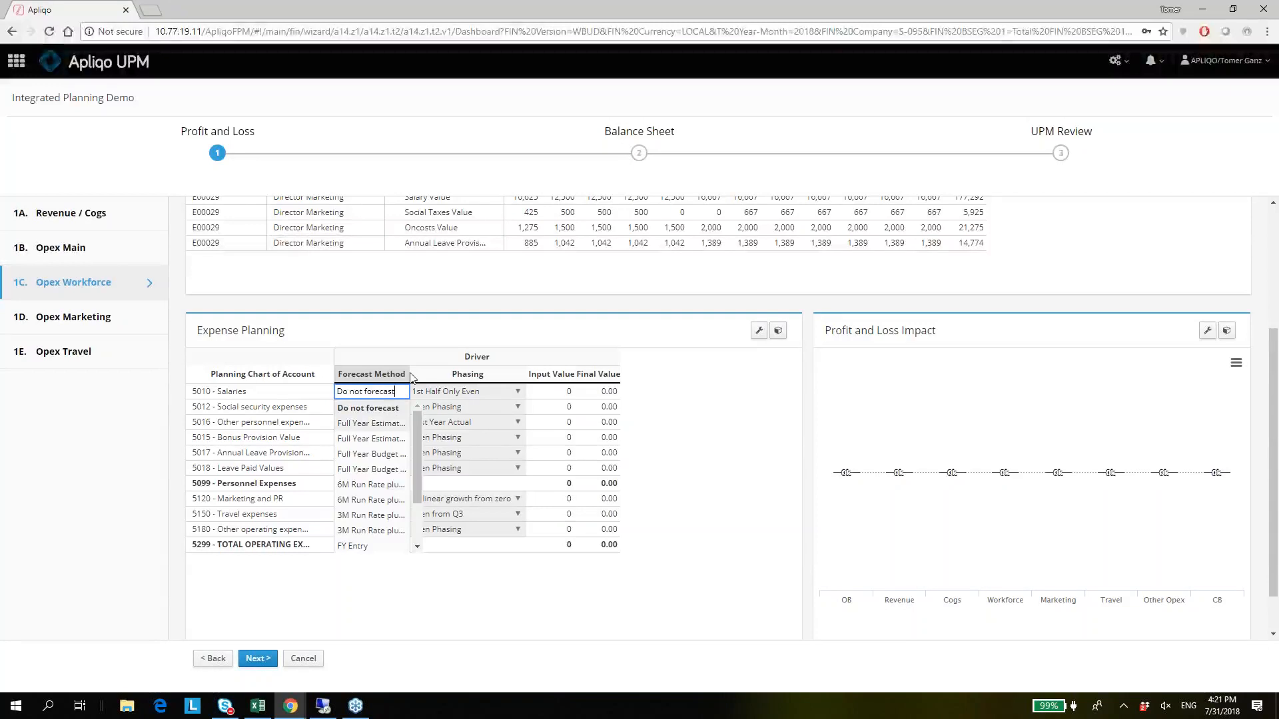
pyautogui.press('Down')
pyautogui.press('Return')
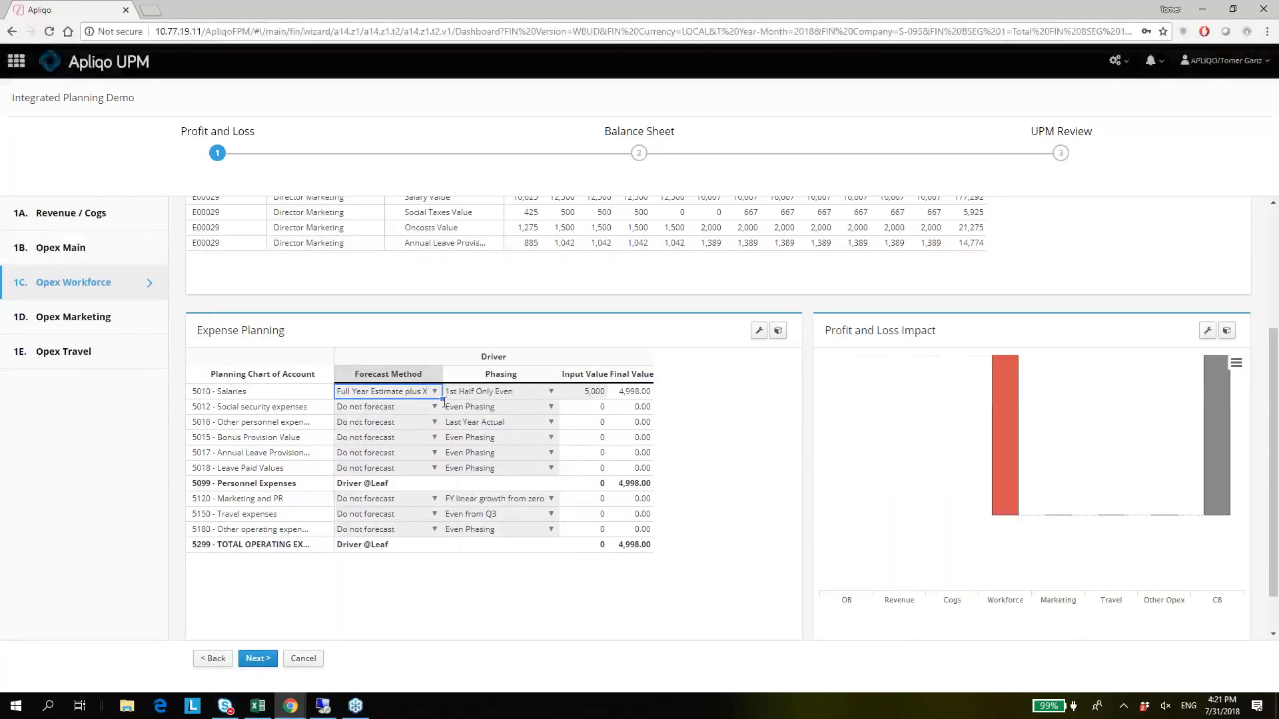
pyautogui.moveTo(438, 405); pyautogui.dragTo(432, 469)
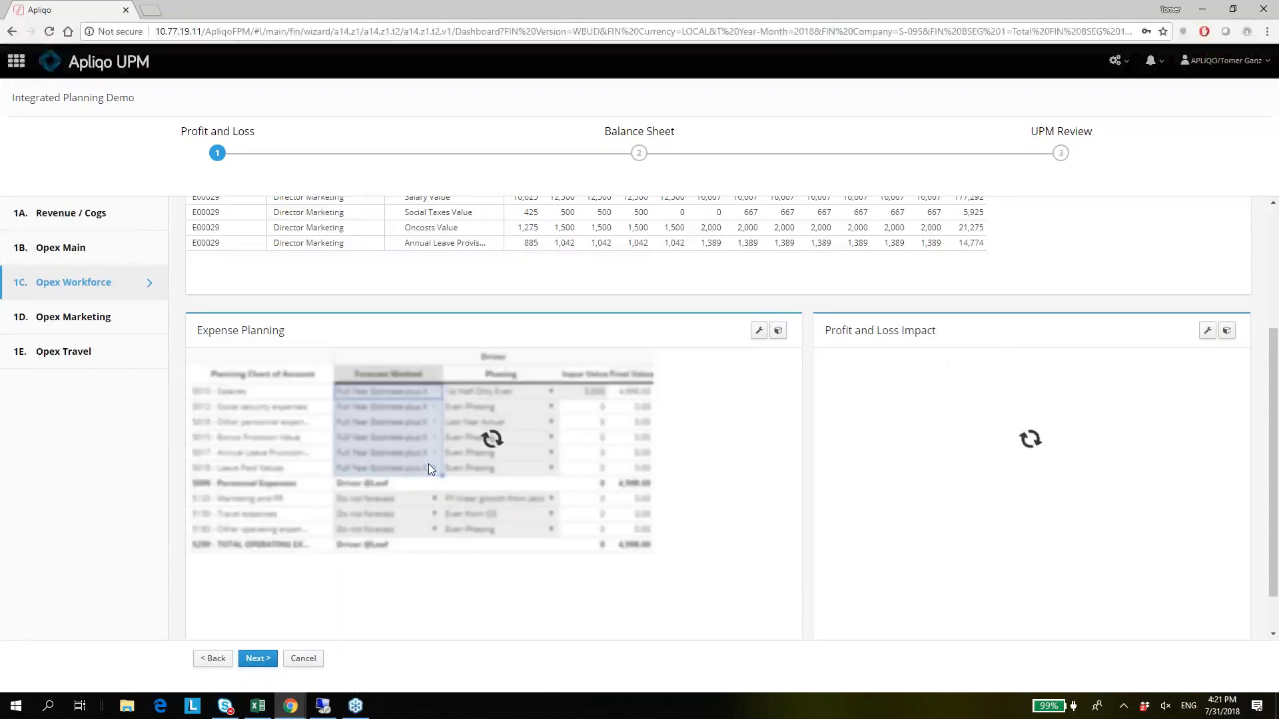
pyautogui.click(583, 394)
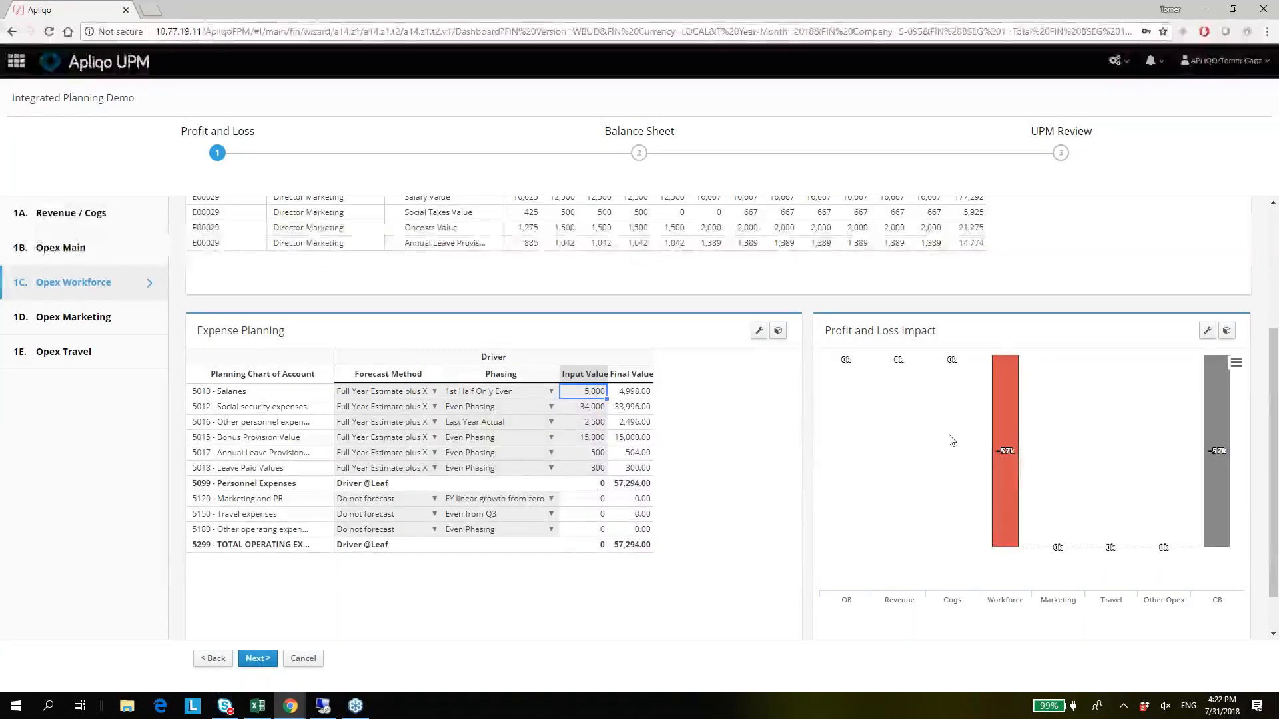
pyautogui.moveTo(1030, 564)
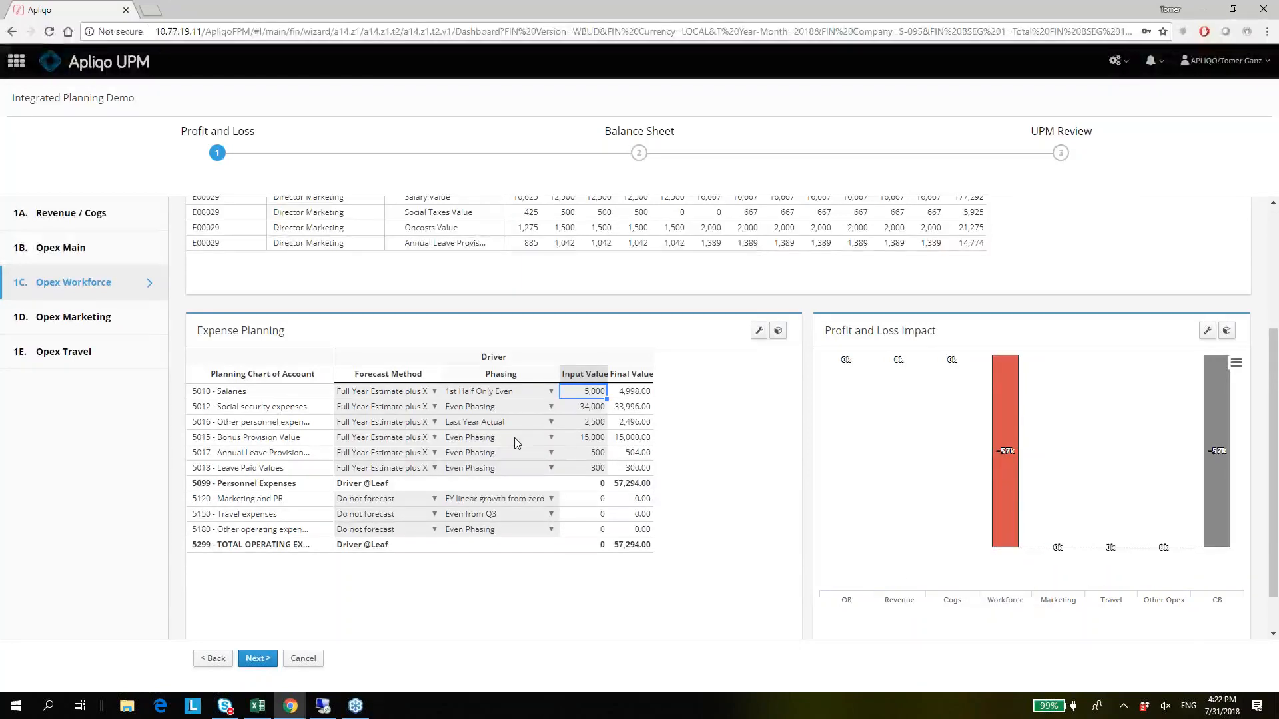
# Go to the UPM Review stage and examine the P&L, balance sheet and cash flow reviews for company S-095.
pyautogui.scroll(3, 514, 437)
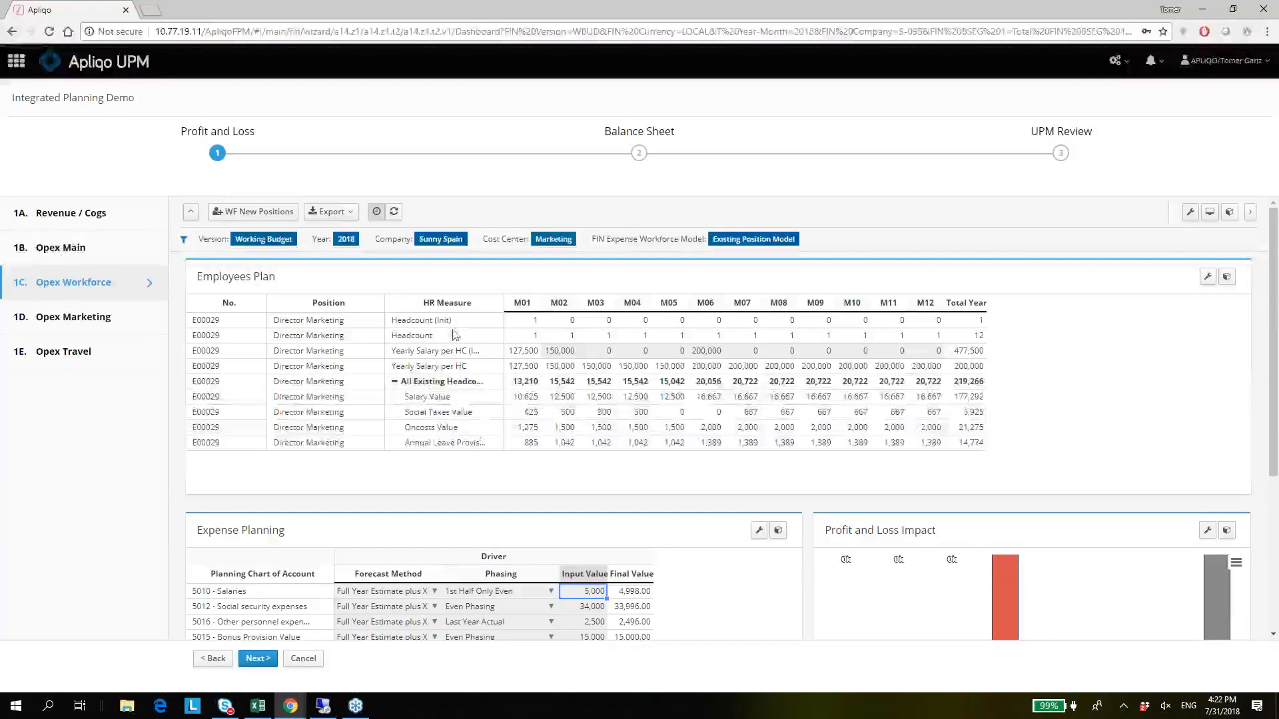
pyautogui.click(1060, 155)
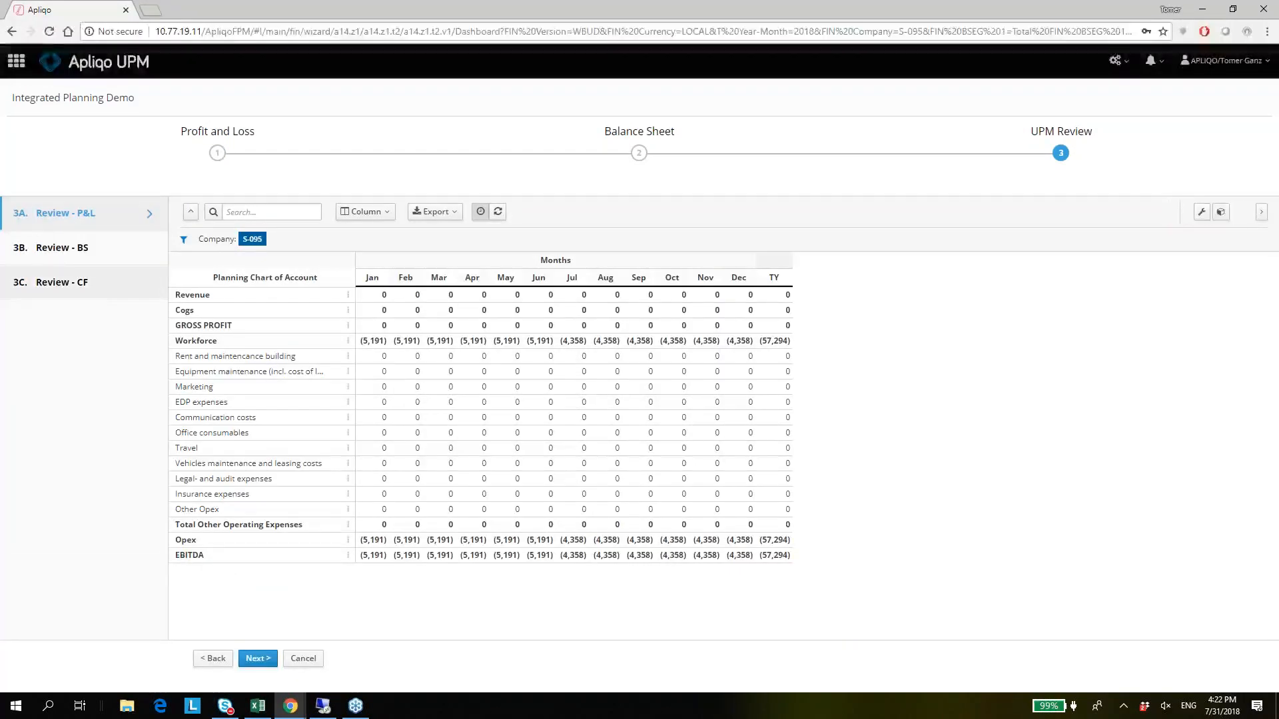
pyautogui.click(75, 249)
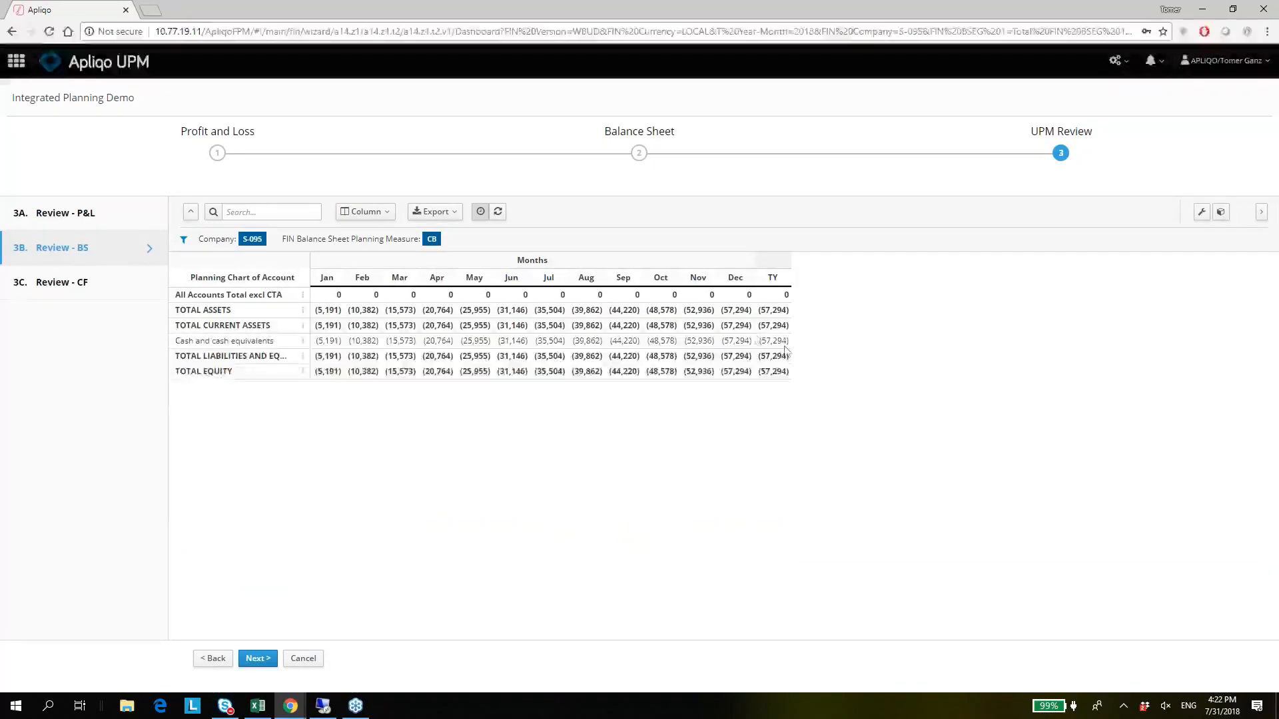
pyautogui.click(50, 280)
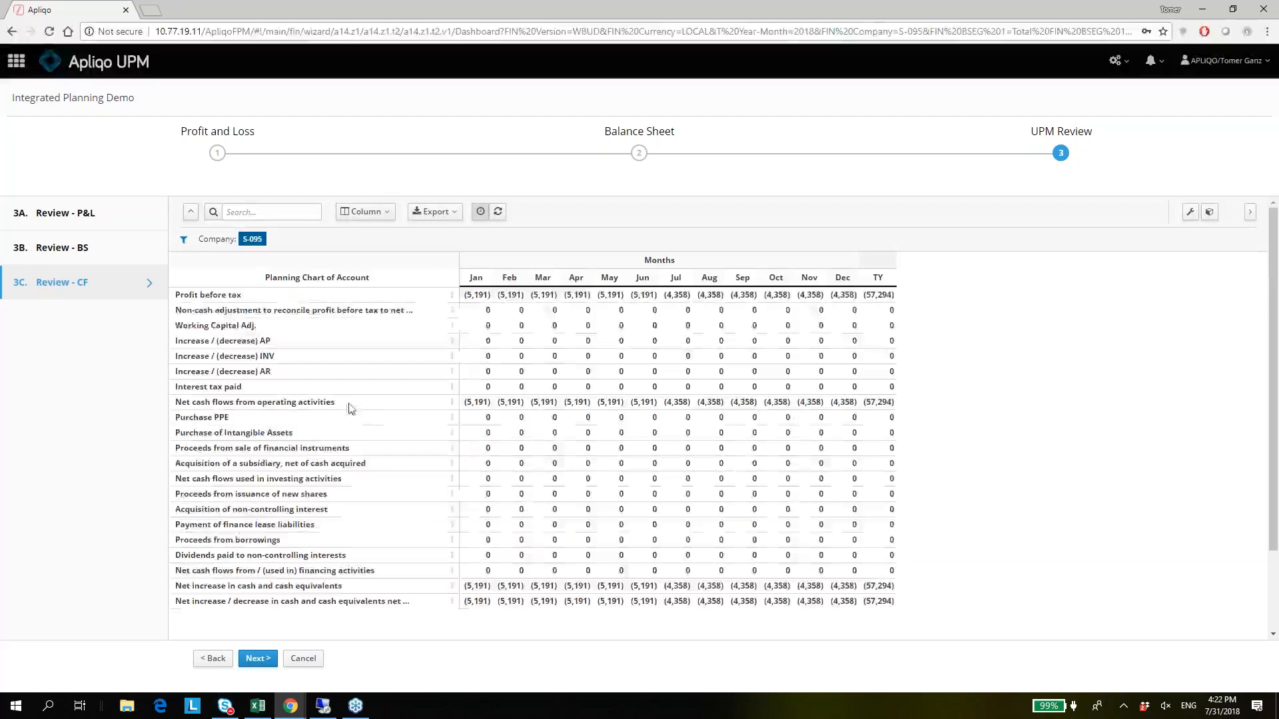
pyautogui.click(878, 463)
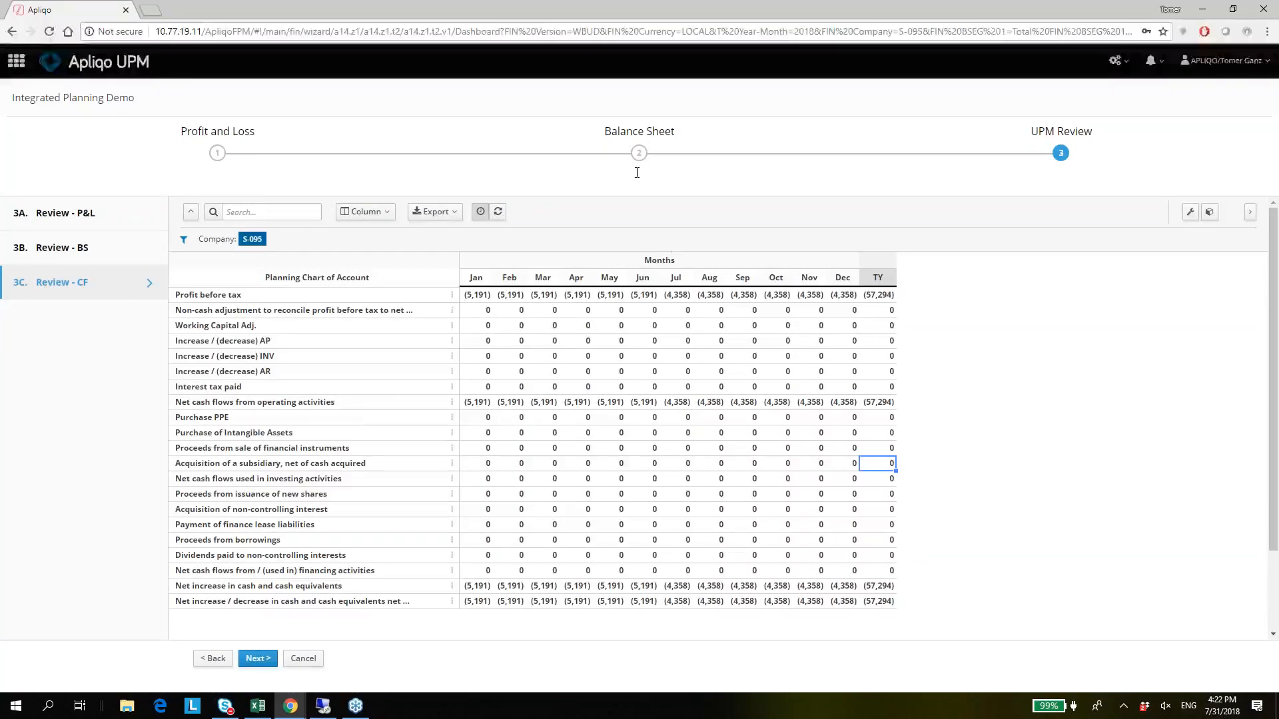
# Return to the Opex Workforce page under Profit and Loss and check the Total Year headcount cost in the employee plan.
pyautogui.click(217, 153)
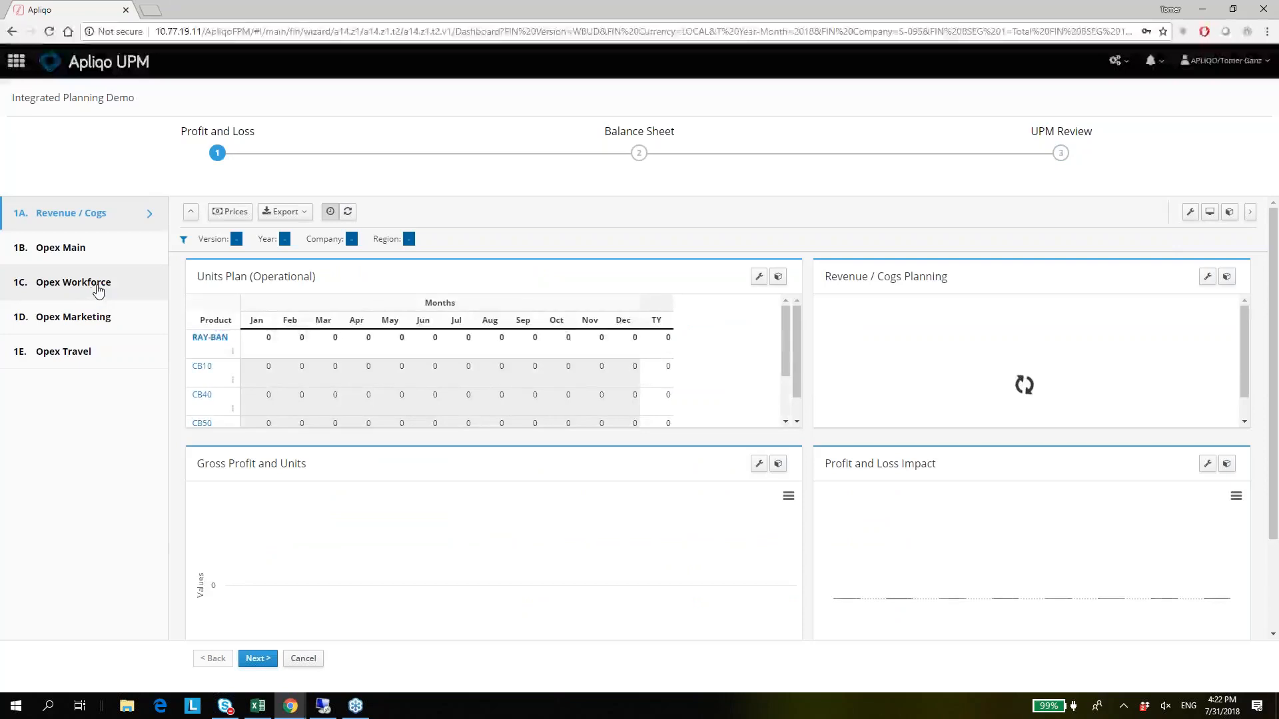
pyautogui.click(98, 291)
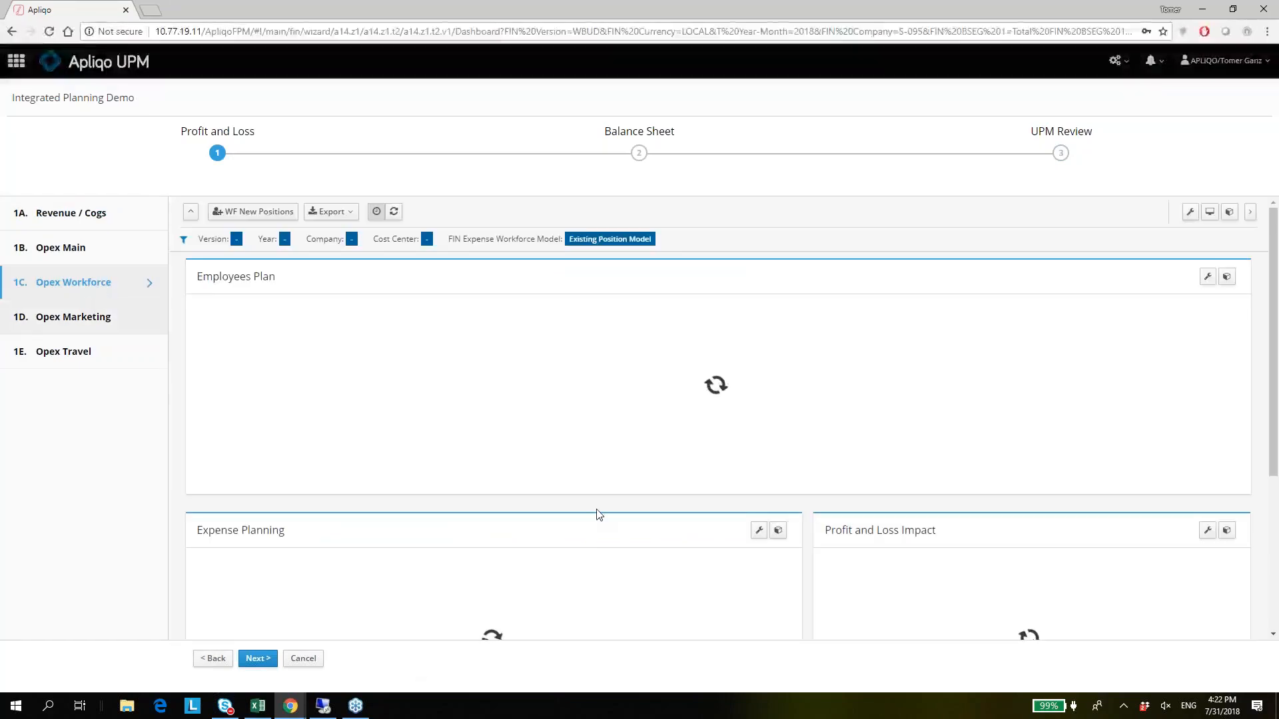
pyautogui.scroll(-1, 526, 496)
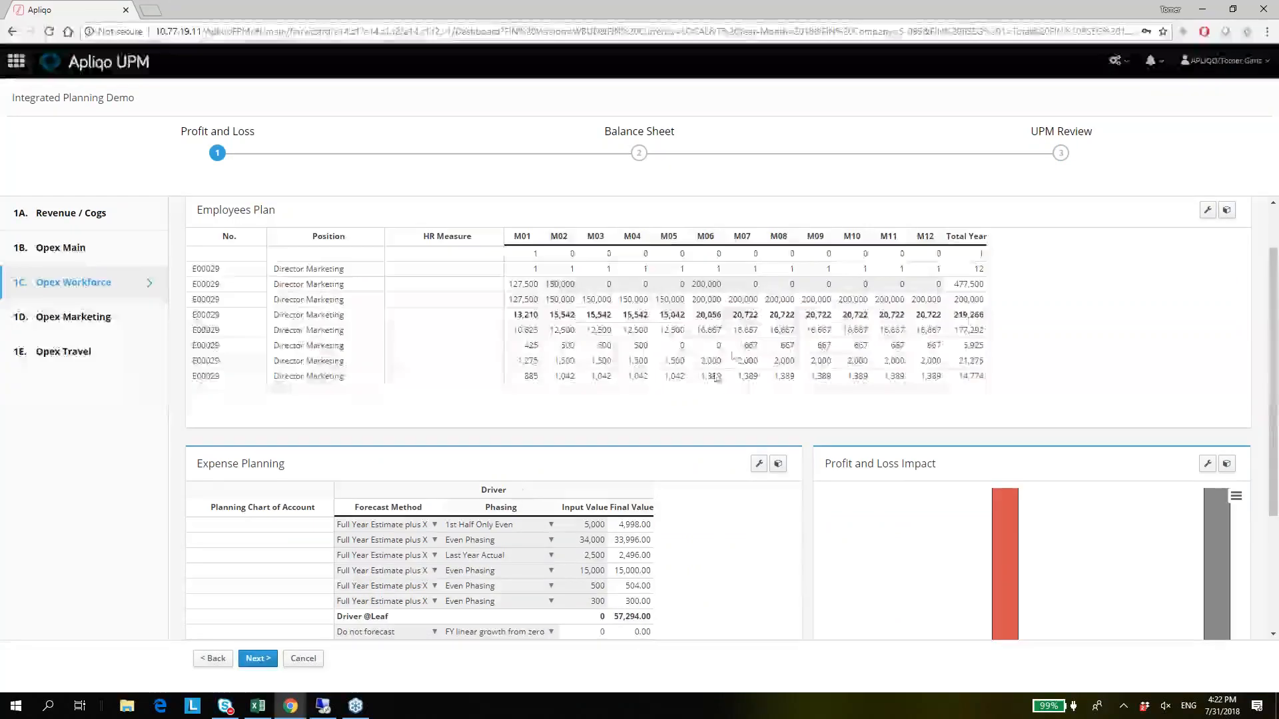
pyautogui.click(950, 319)
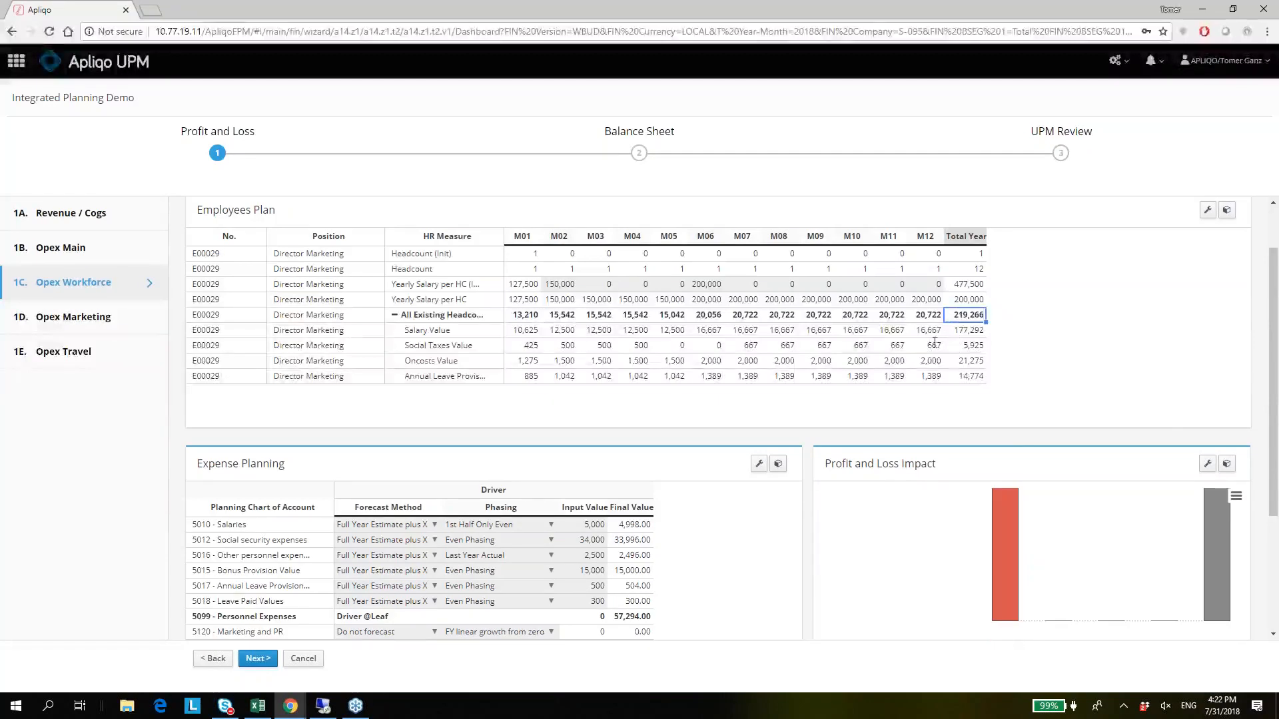
# Set the forecast method of accounts 5010 - Salaries through 5018 - Leave Paid Values to FIN Expense Workforce Planning and check the Workforce impact.
pyautogui.scroll(-1, 354, 418)
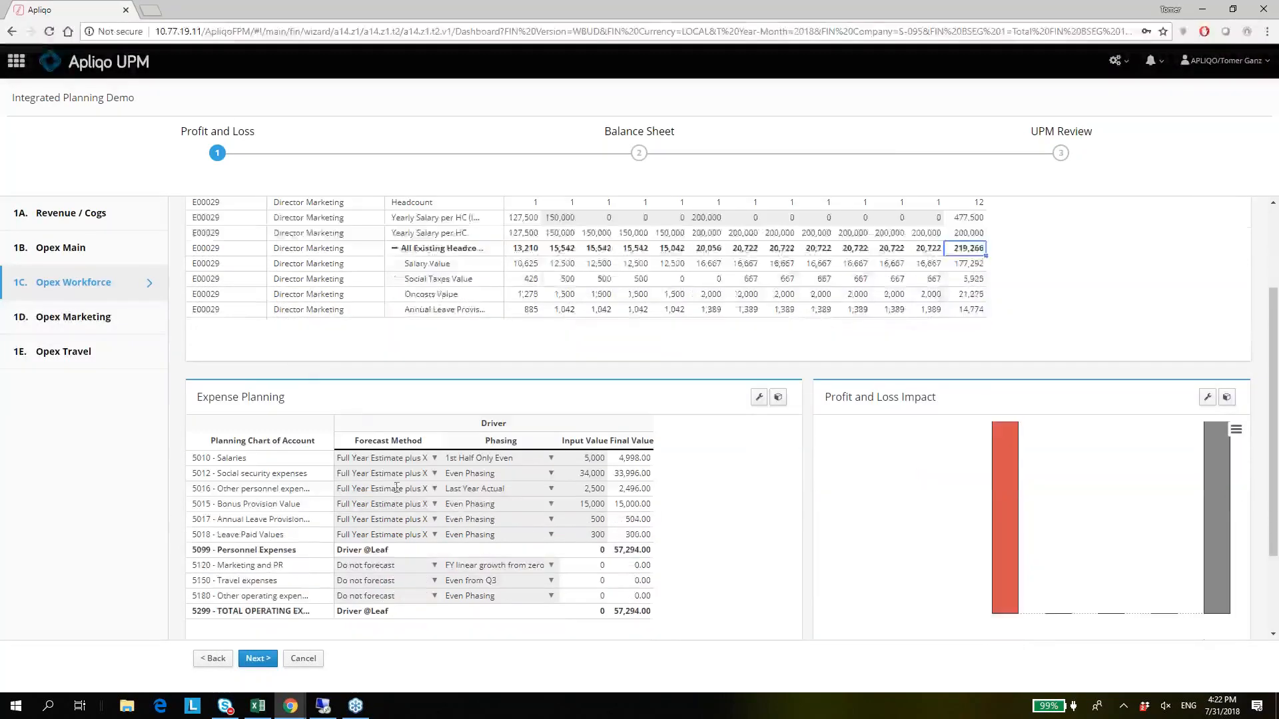
pyautogui.scroll(-2, 399, 474)
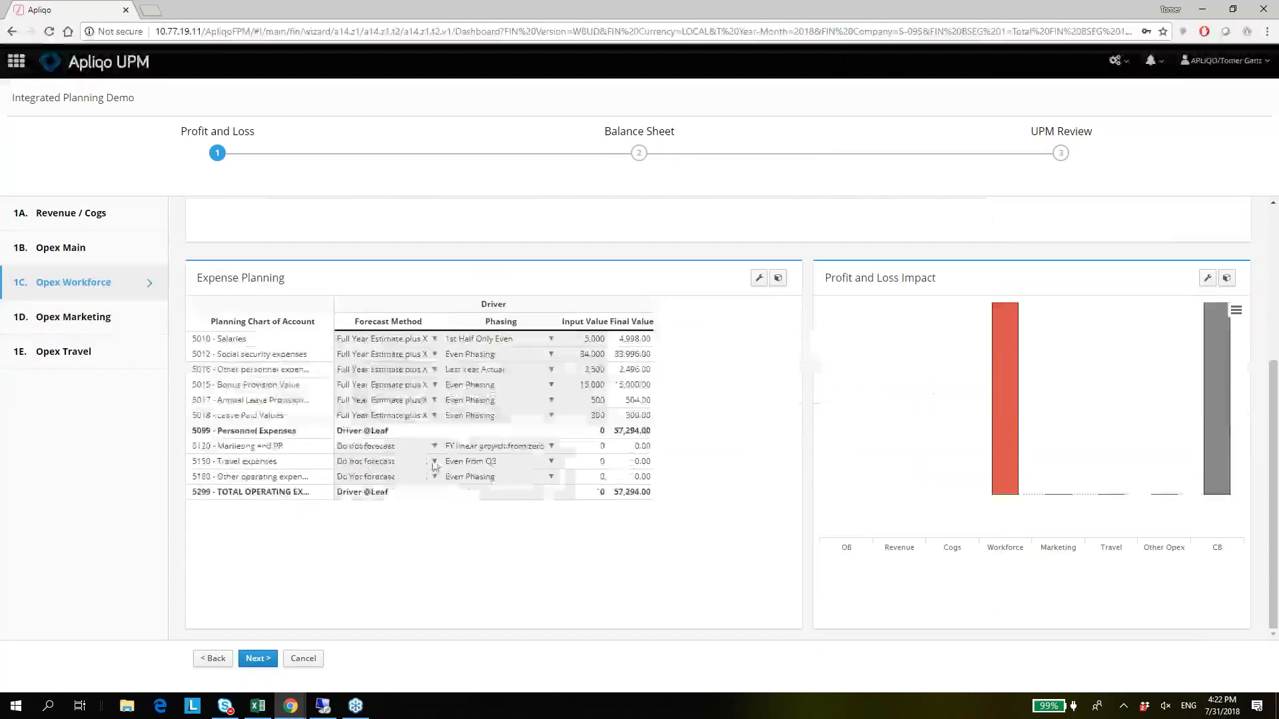
pyautogui.click(386, 476)
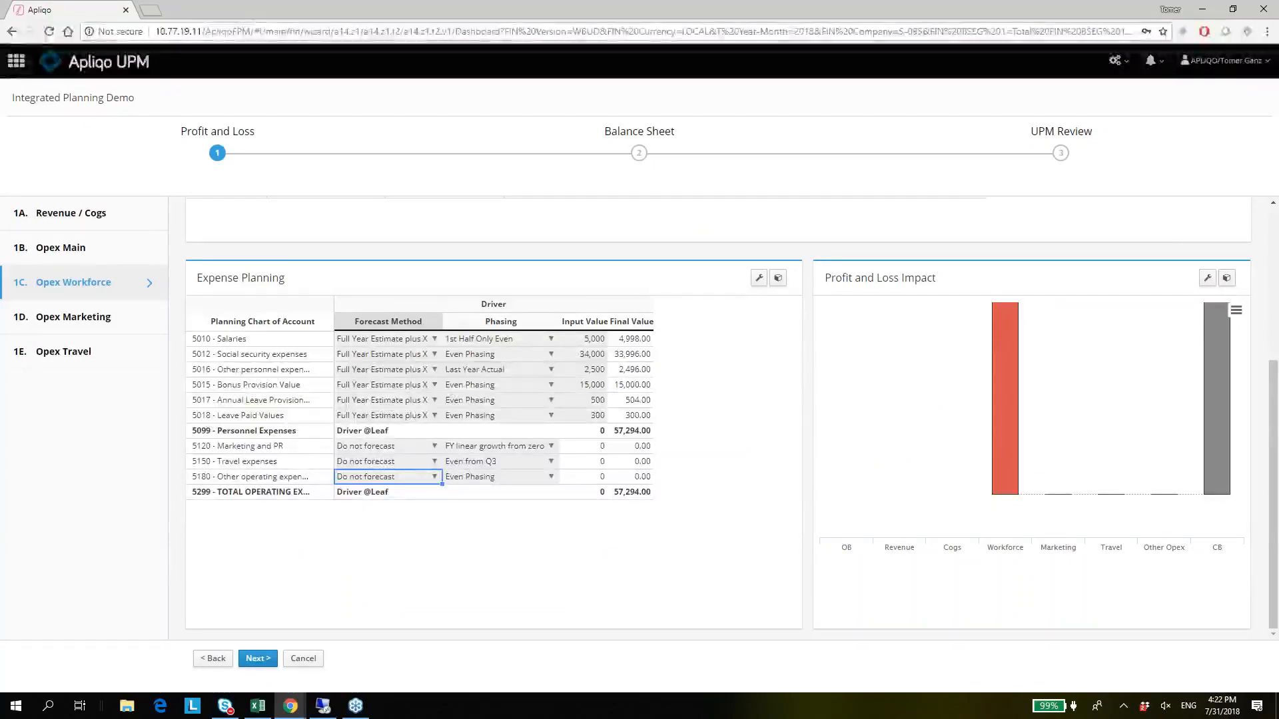
pyautogui.doubleClick(387, 339)
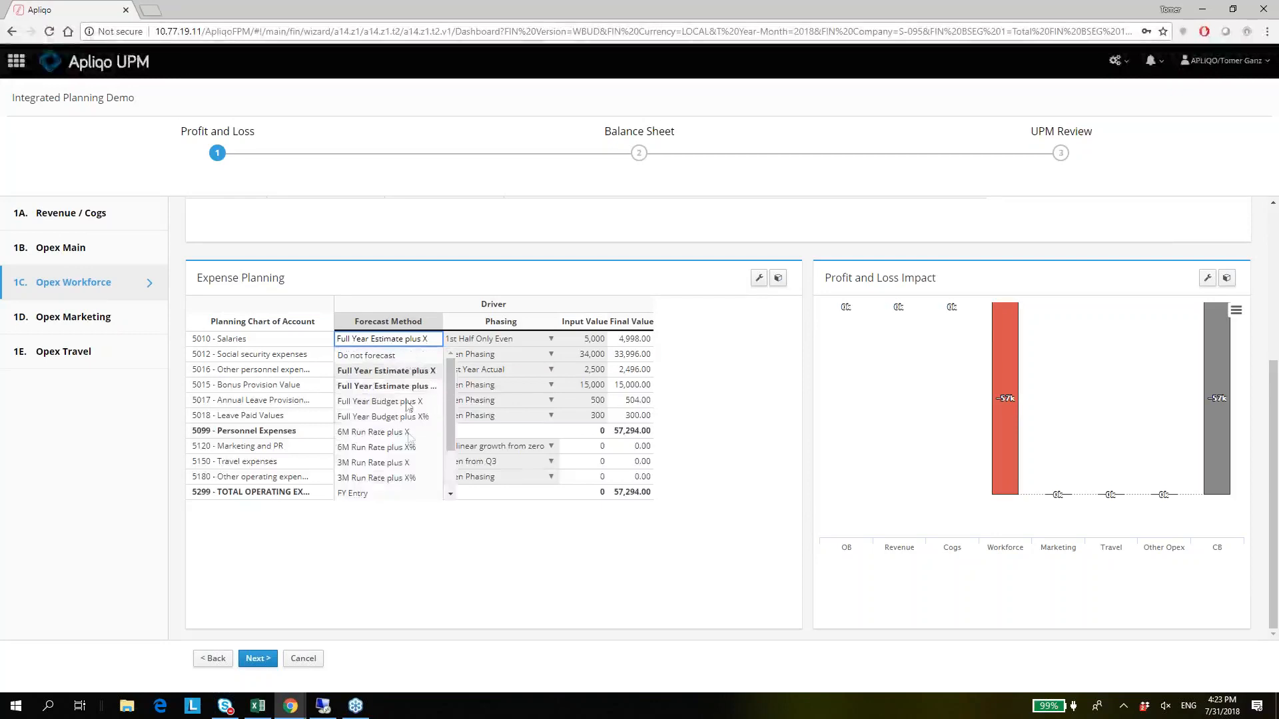
pyautogui.click(449, 477)
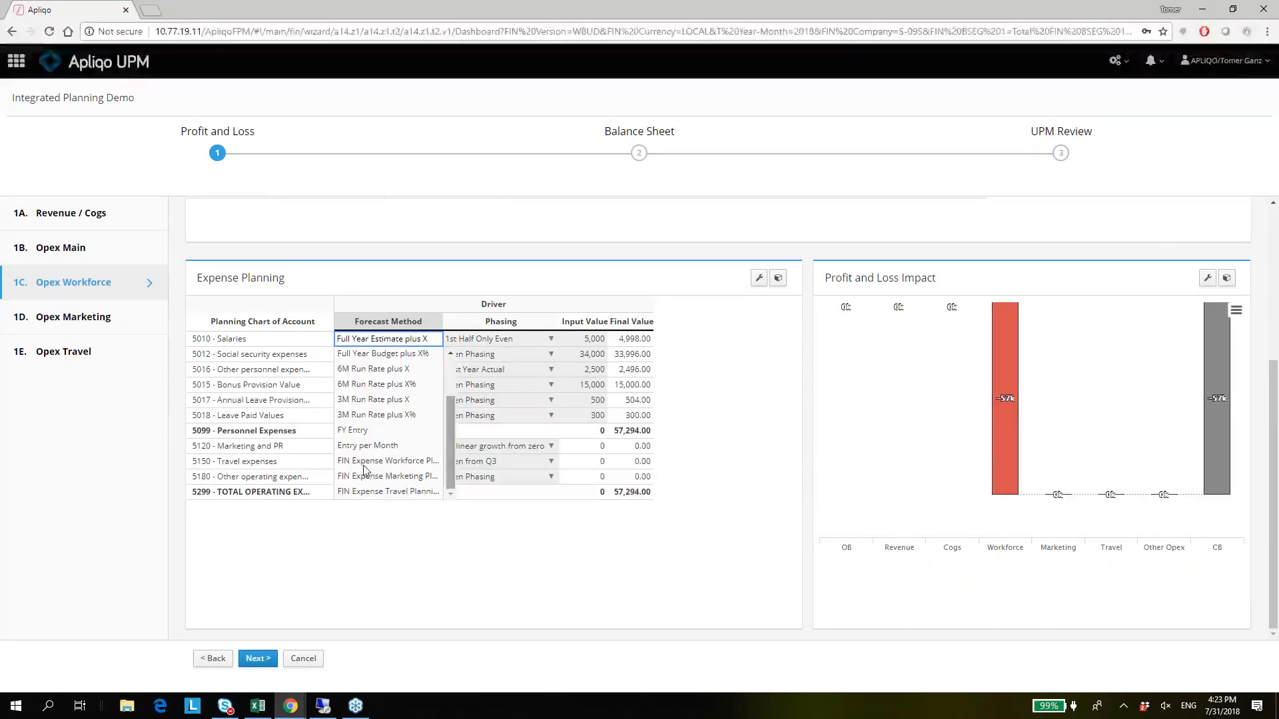
pyautogui.click(399, 464)
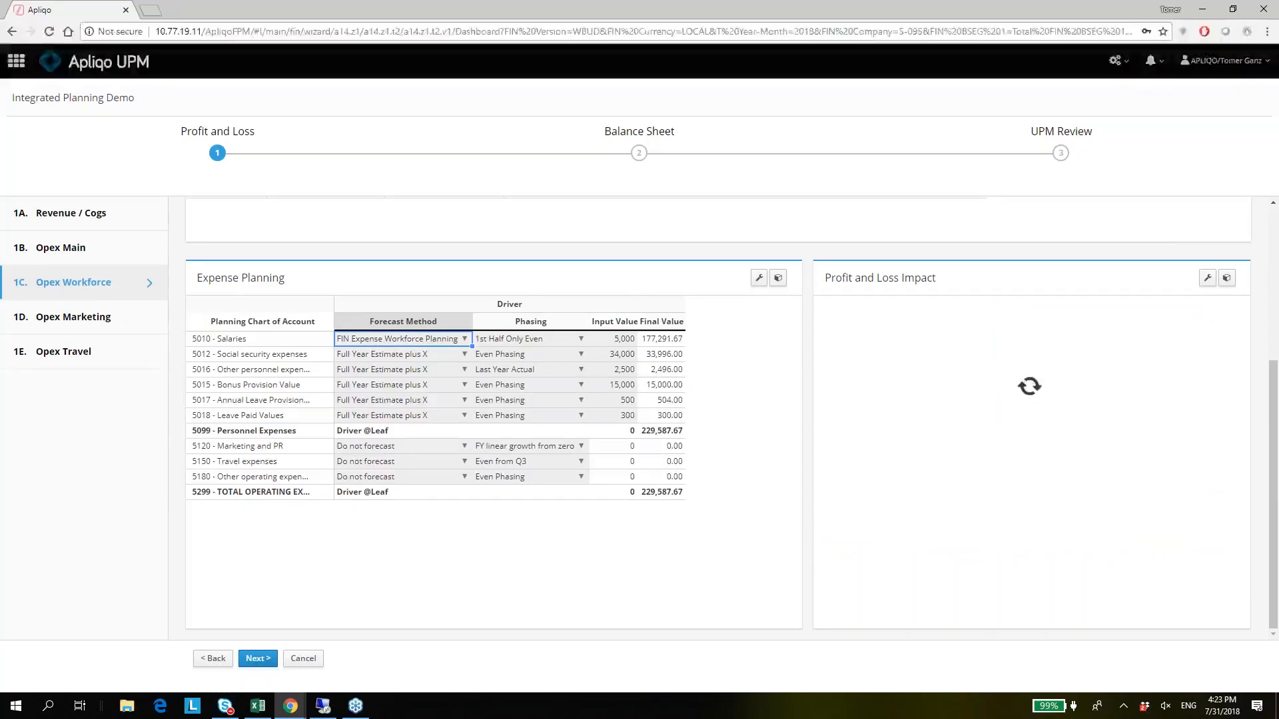
pyautogui.moveTo(472, 346); pyautogui.dragTo(466, 417)
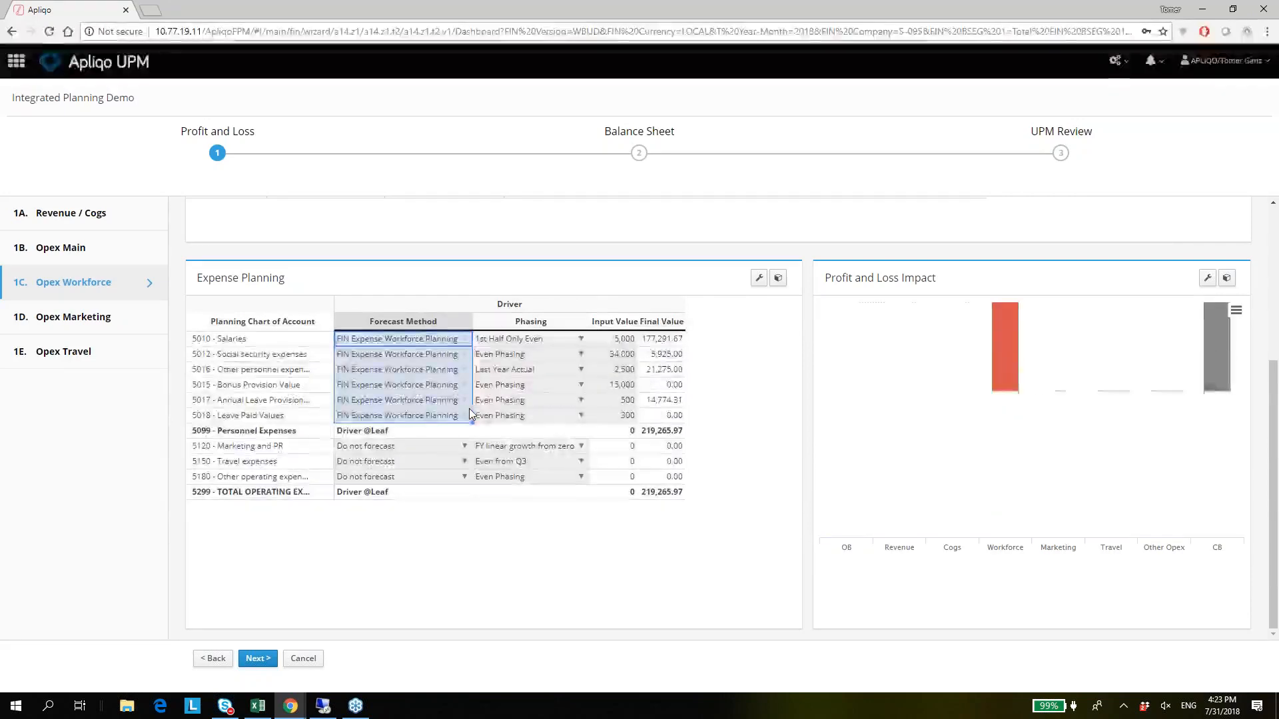
pyautogui.scroll(2, 948, 409)
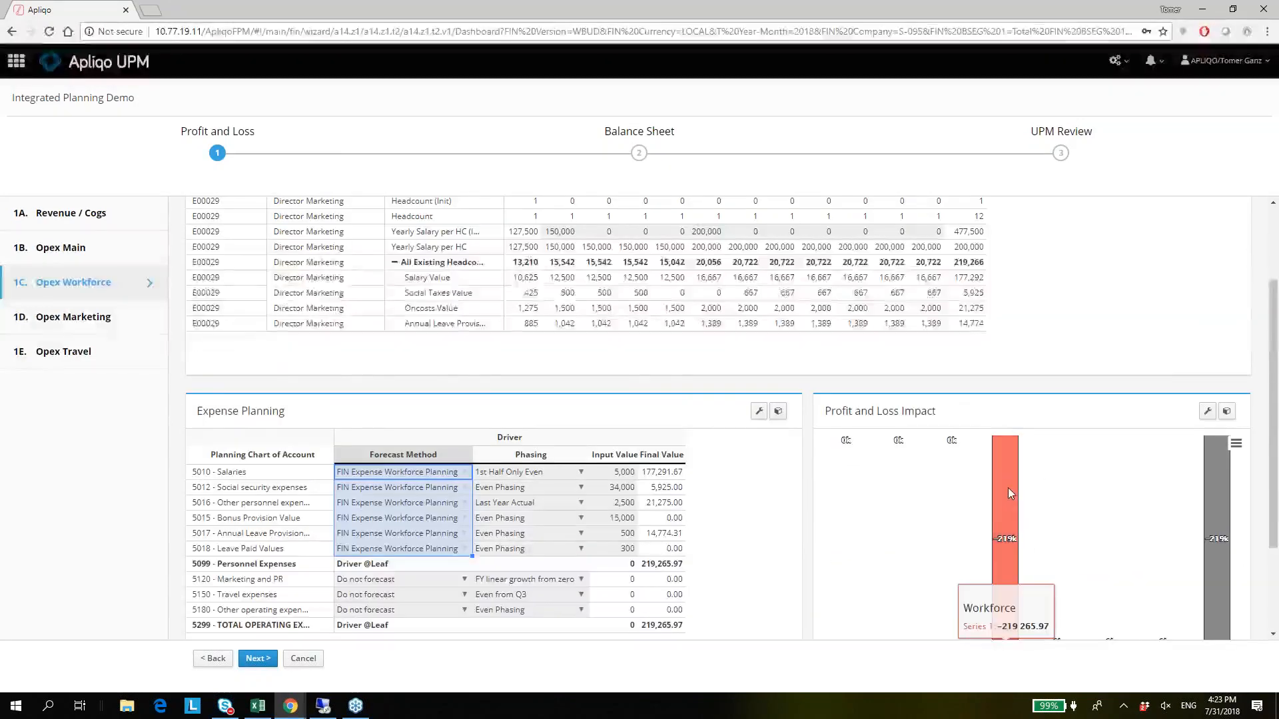
# Go to the UPM Review stage and examine the P&L, balance sheet and cash flow reviews for the workforce expenses.
pyautogui.scroll(-2, 1009, 487)
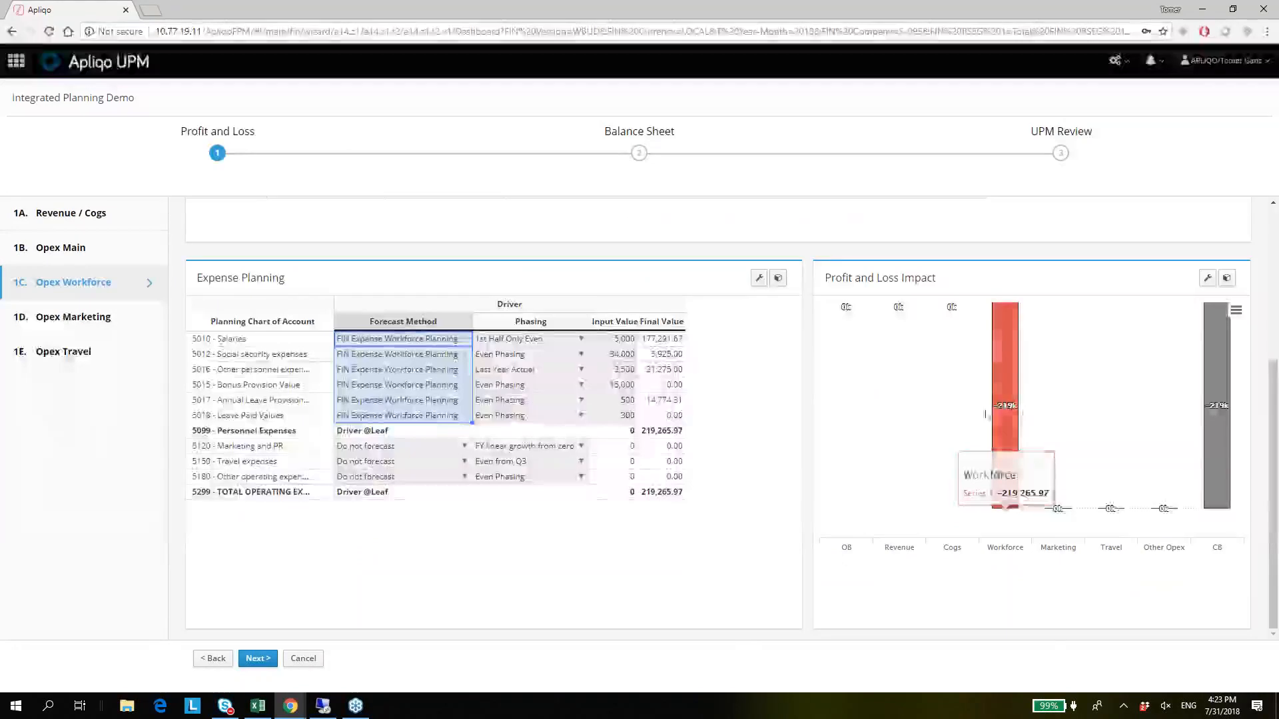
pyautogui.scroll(2, 984, 408)
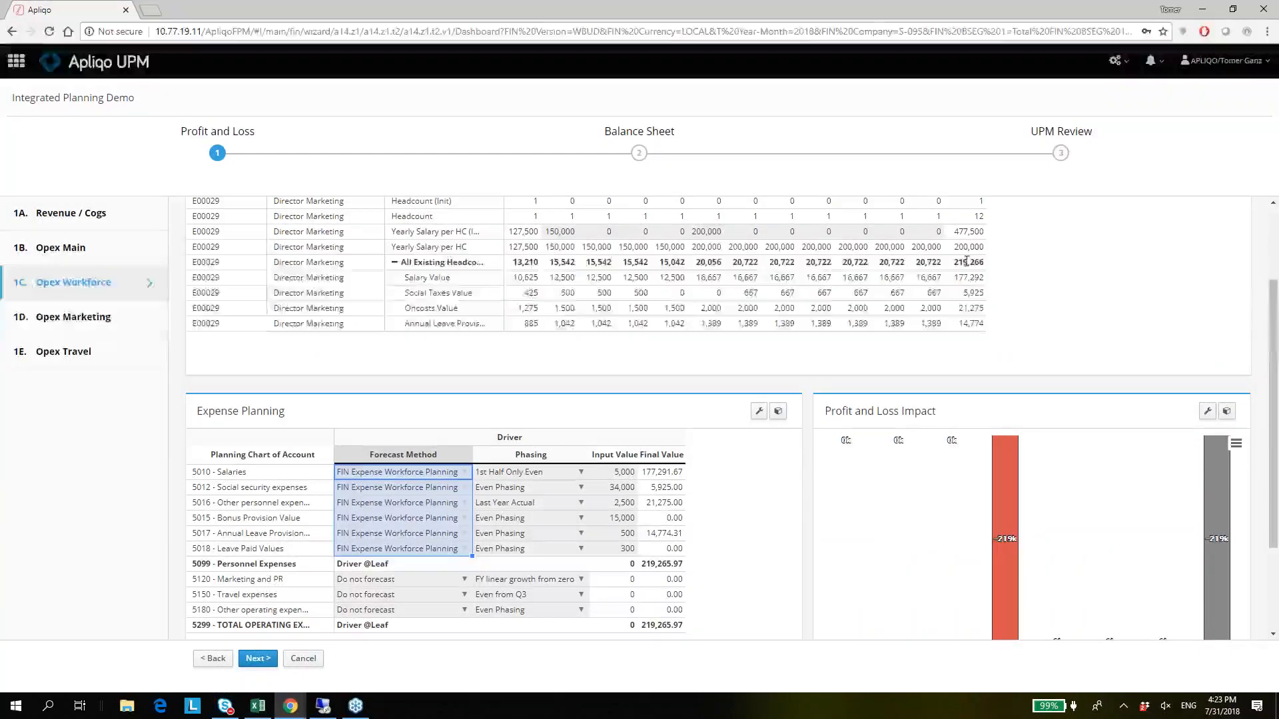
pyautogui.click(1059, 154)
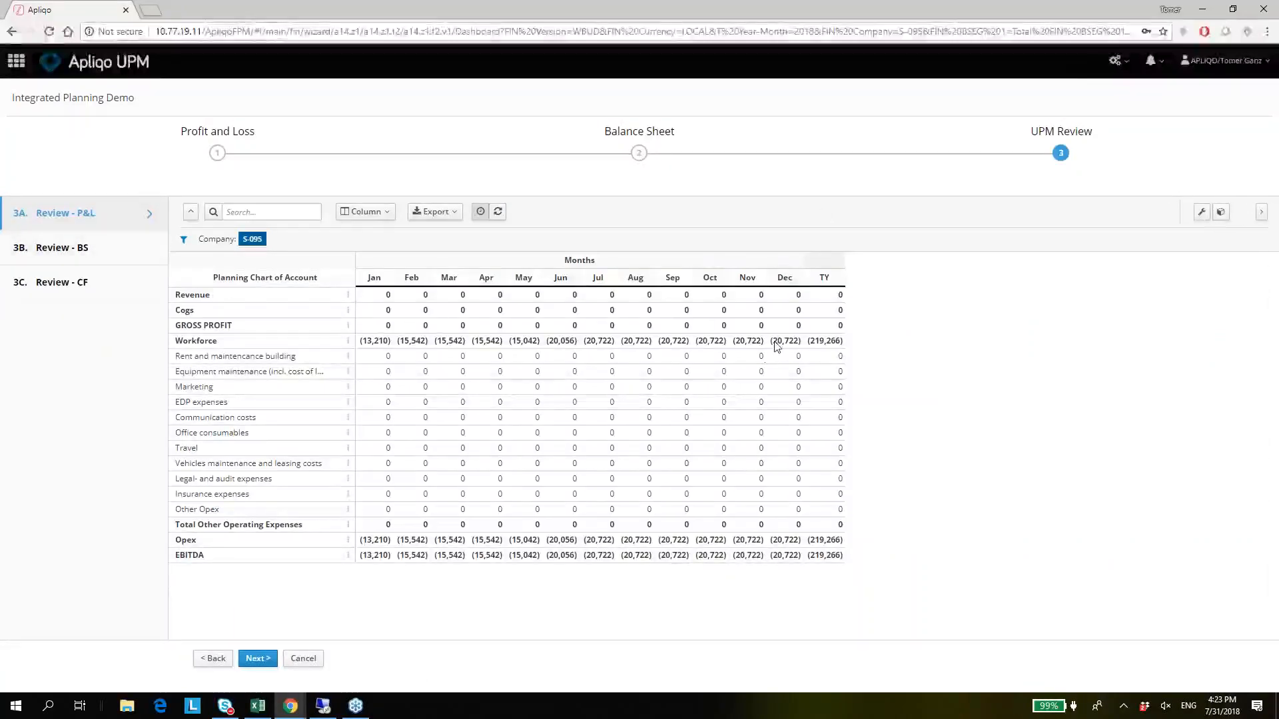
pyautogui.click(71, 259)
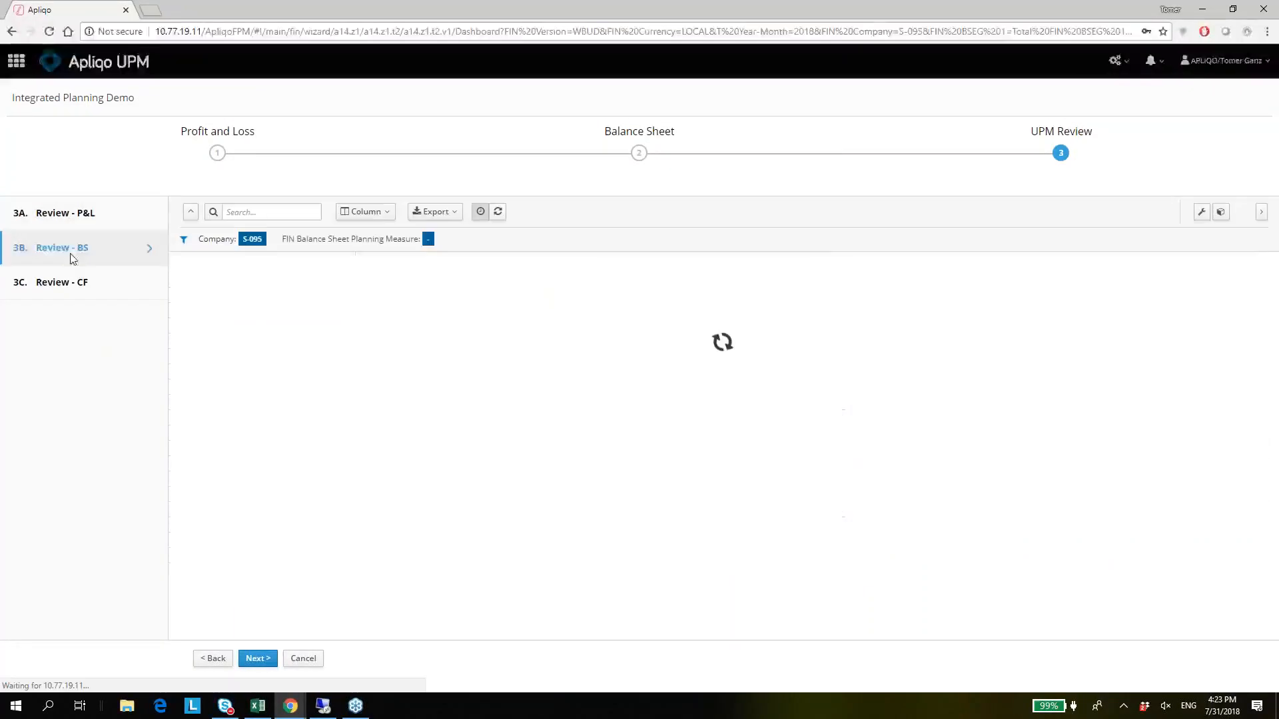
pyautogui.click(79, 288)
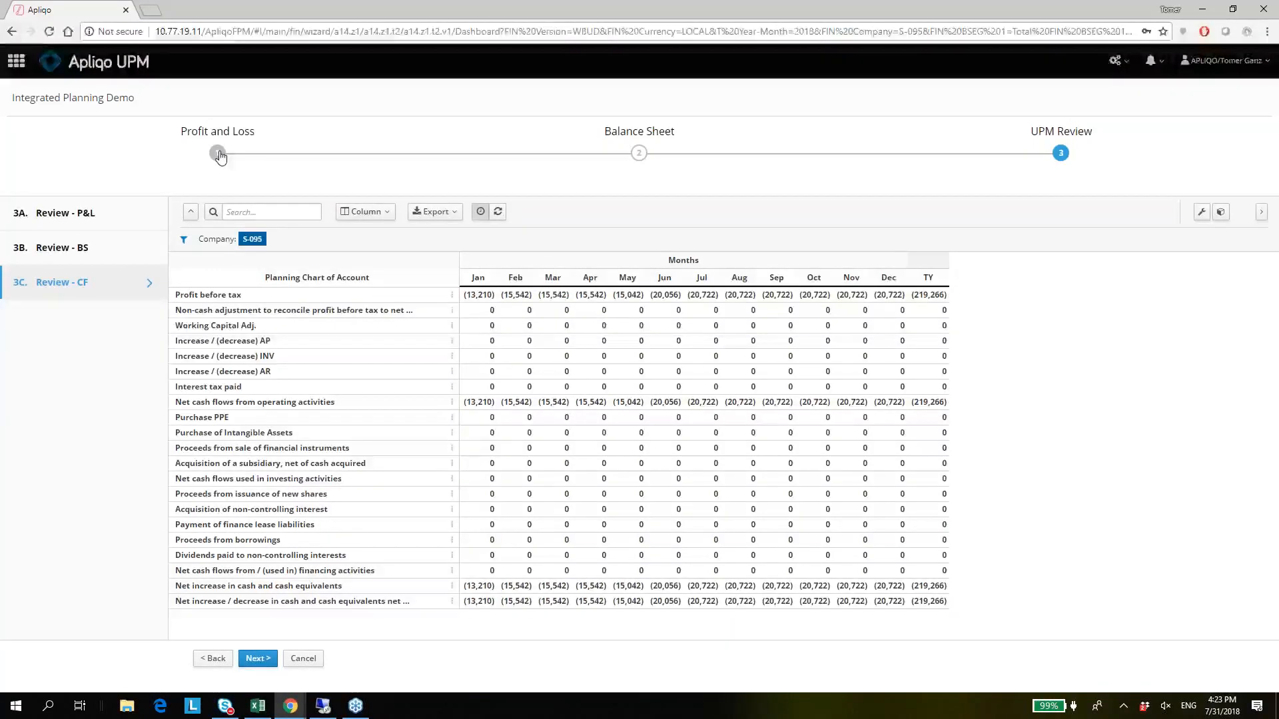
# Return to the Opex Workforce page under Profit and Loss and check the Director Marketing rows in the Employees Plan.
pyautogui.click(217, 154)
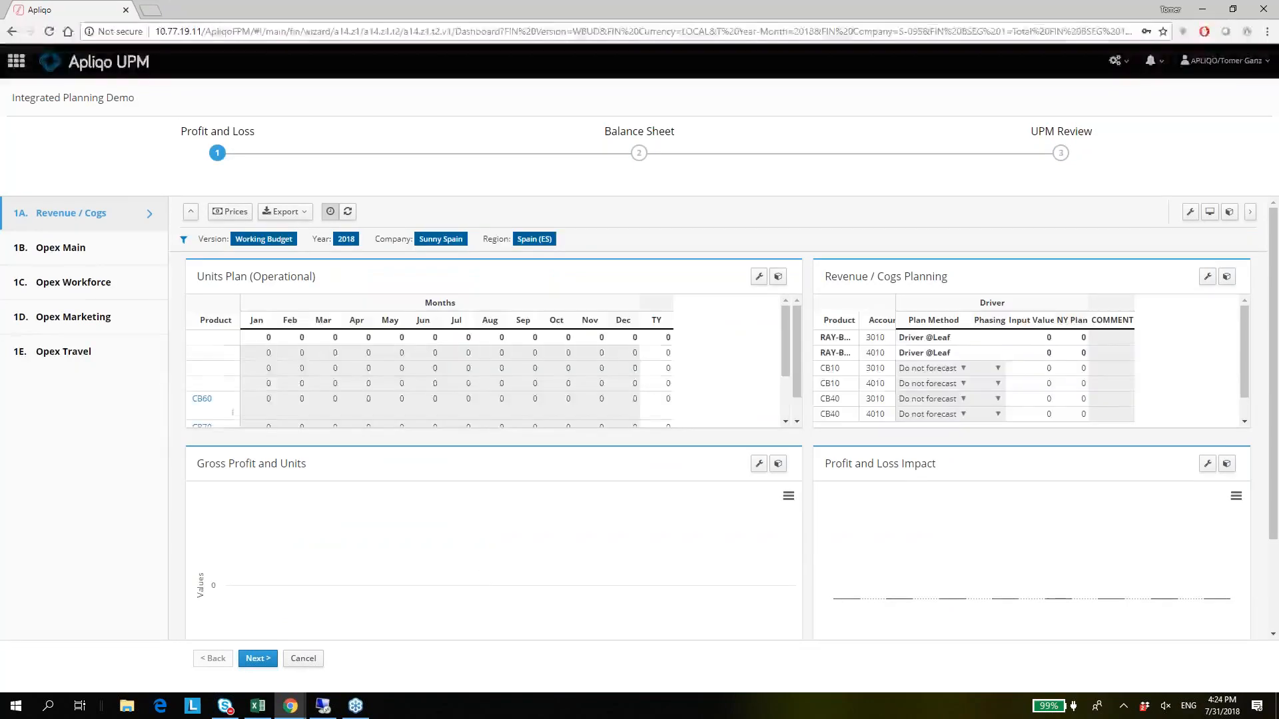
pyautogui.click(81, 286)
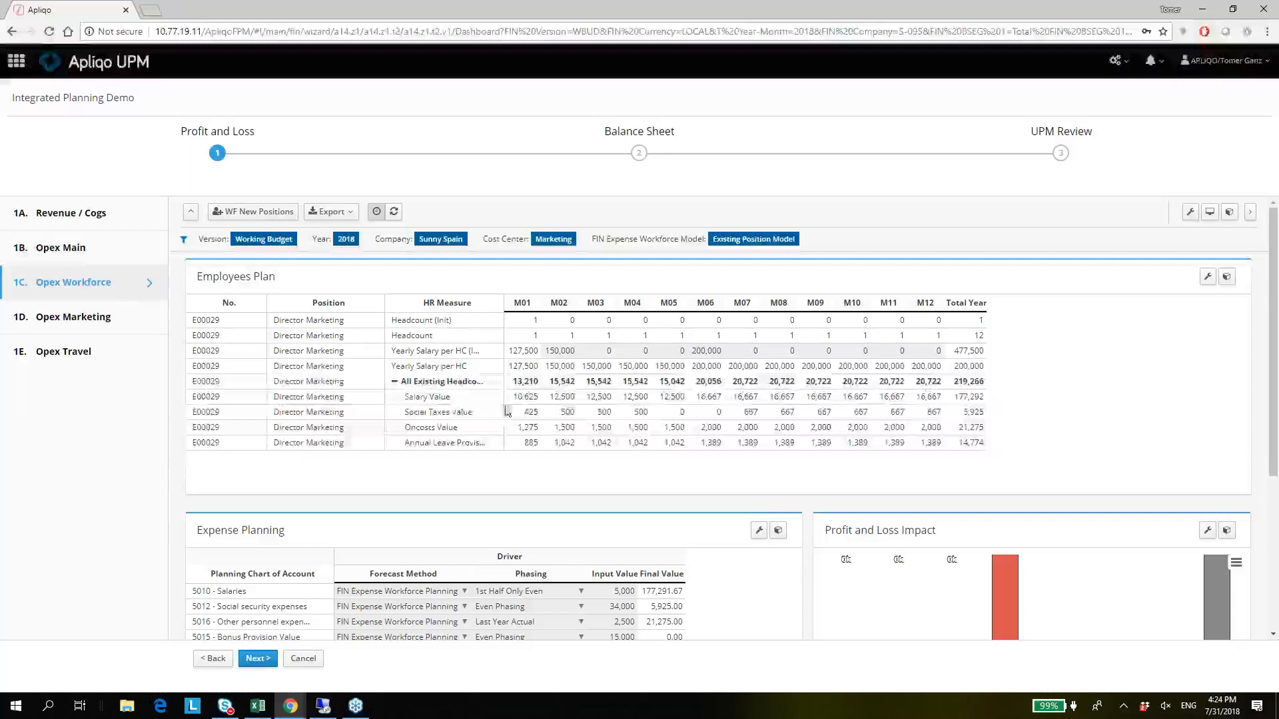
pyautogui.click(572, 415)
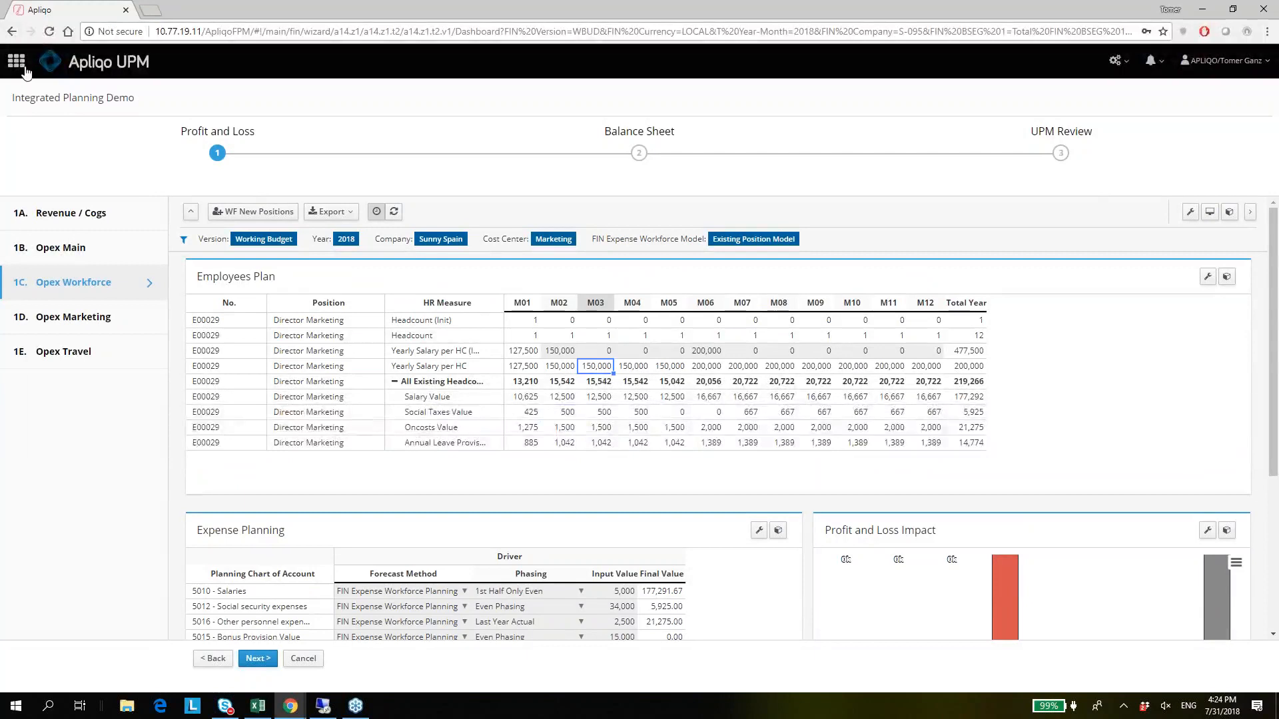
# Leave the Integrated Planning Demo and open Assumptions & Account Setup in the Work Force area.
pyautogui.click(117, 65)
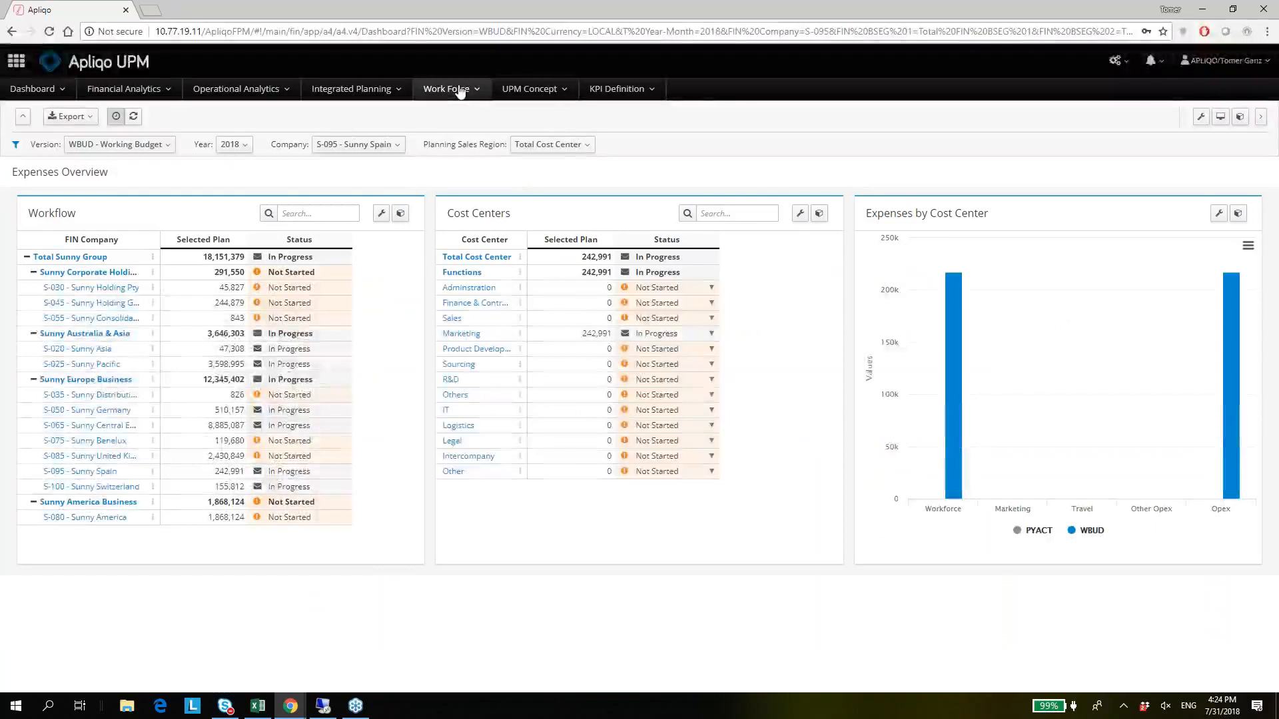
pyautogui.click(452, 94)
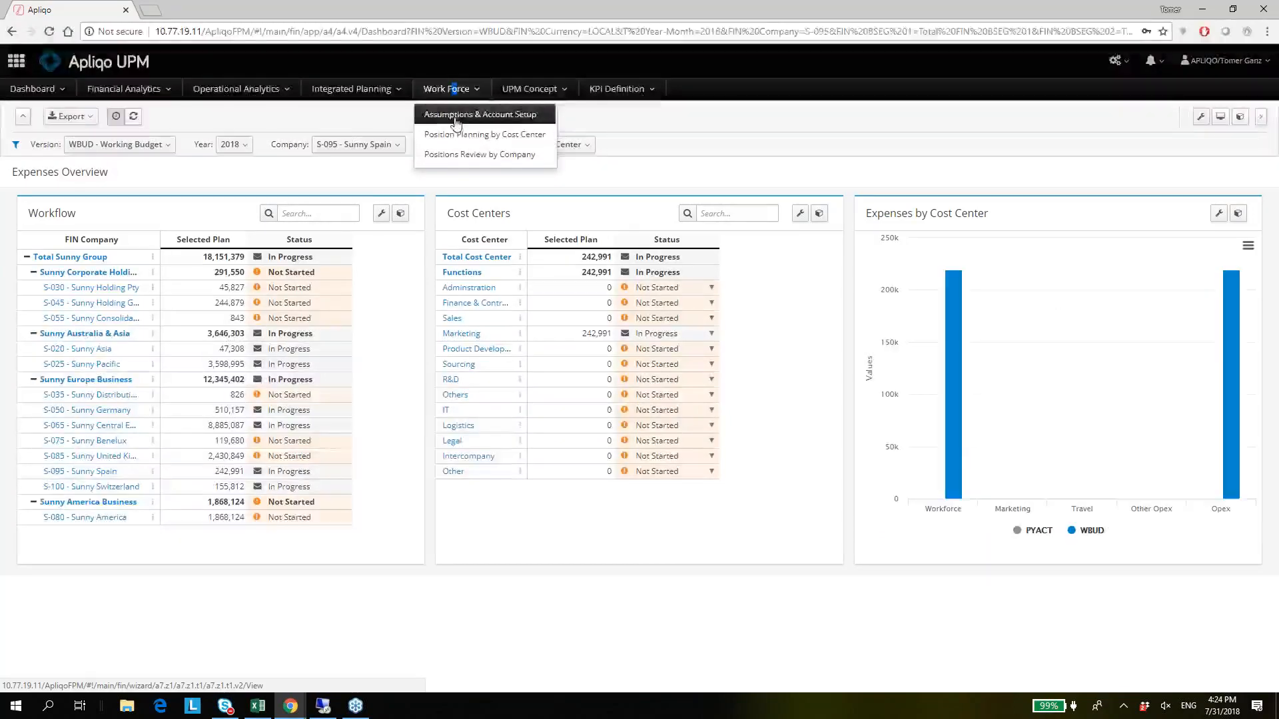
pyautogui.click(458, 119)
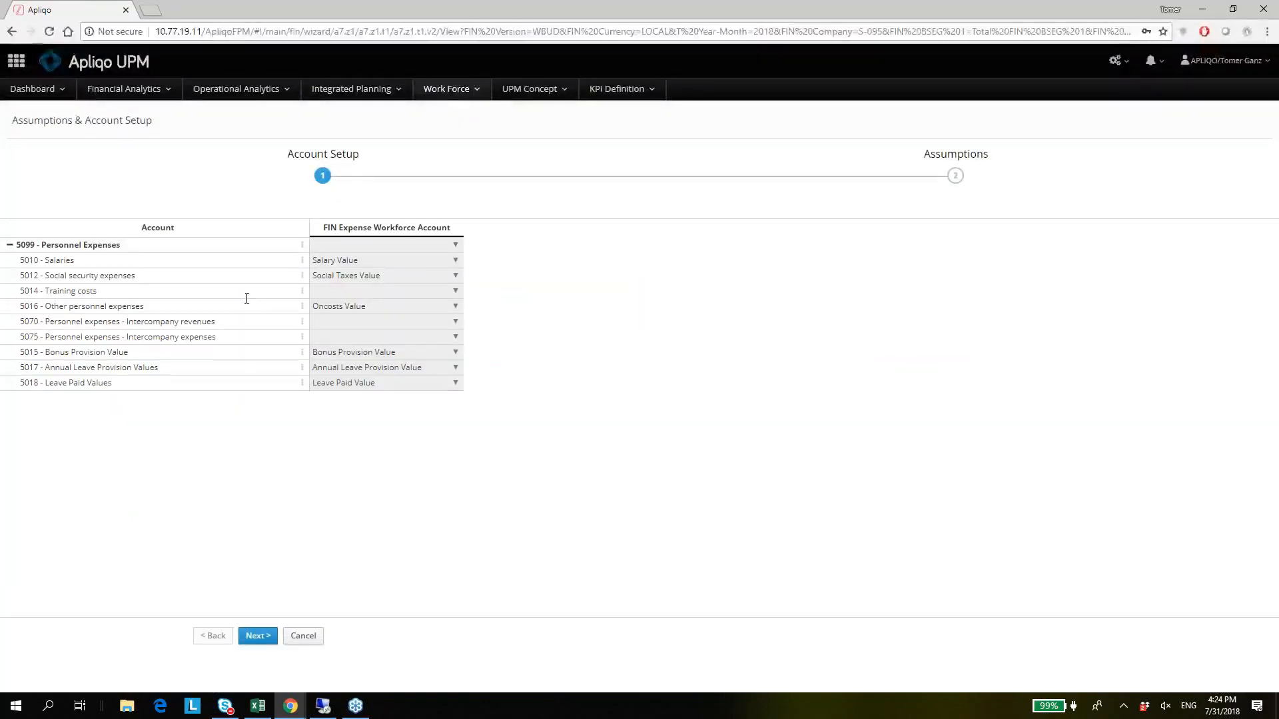
pyautogui.click(447, 90)
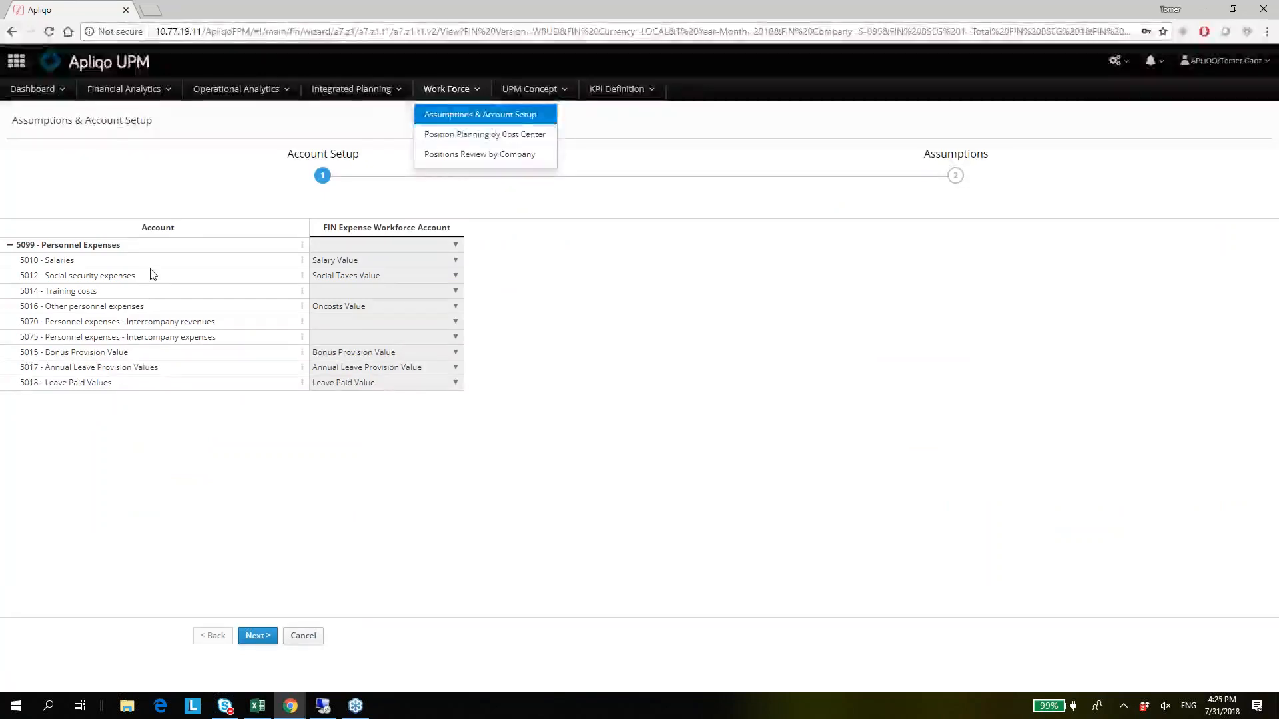
# Examine how the personnel expense accounts from 5010 - Salaries to 5014 - Training costs are mapped to FIN Expense Workforce Accounts.
pyautogui.click(149, 290)
pyautogui.click(161, 247)
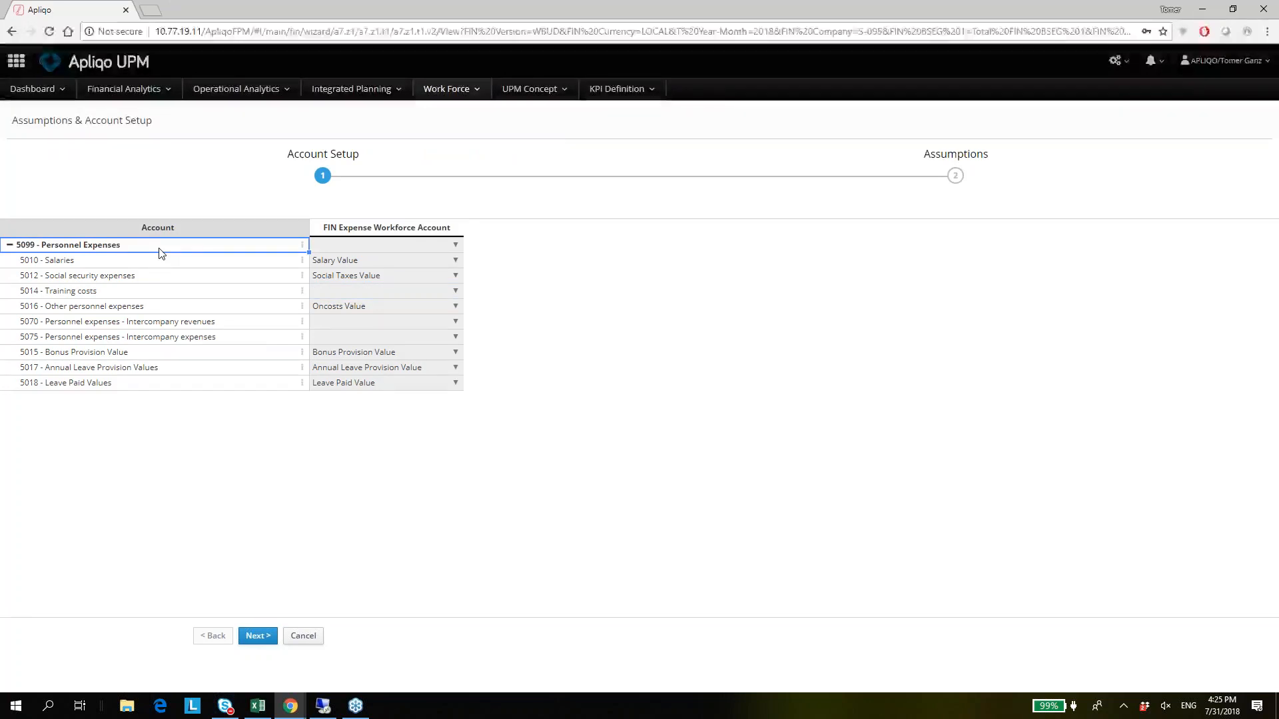
pyautogui.press('Down')
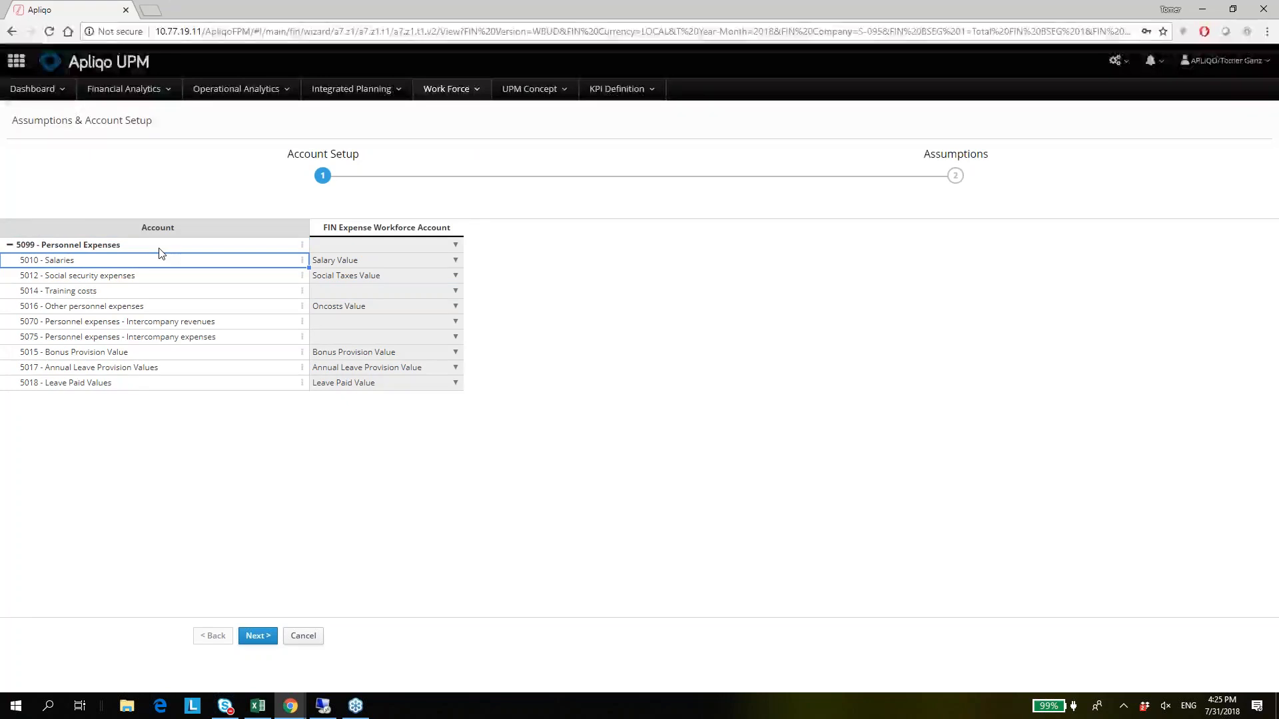
pyautogui.press('Down')
pyautogui.press('Up')
pyautogui.press('Right')
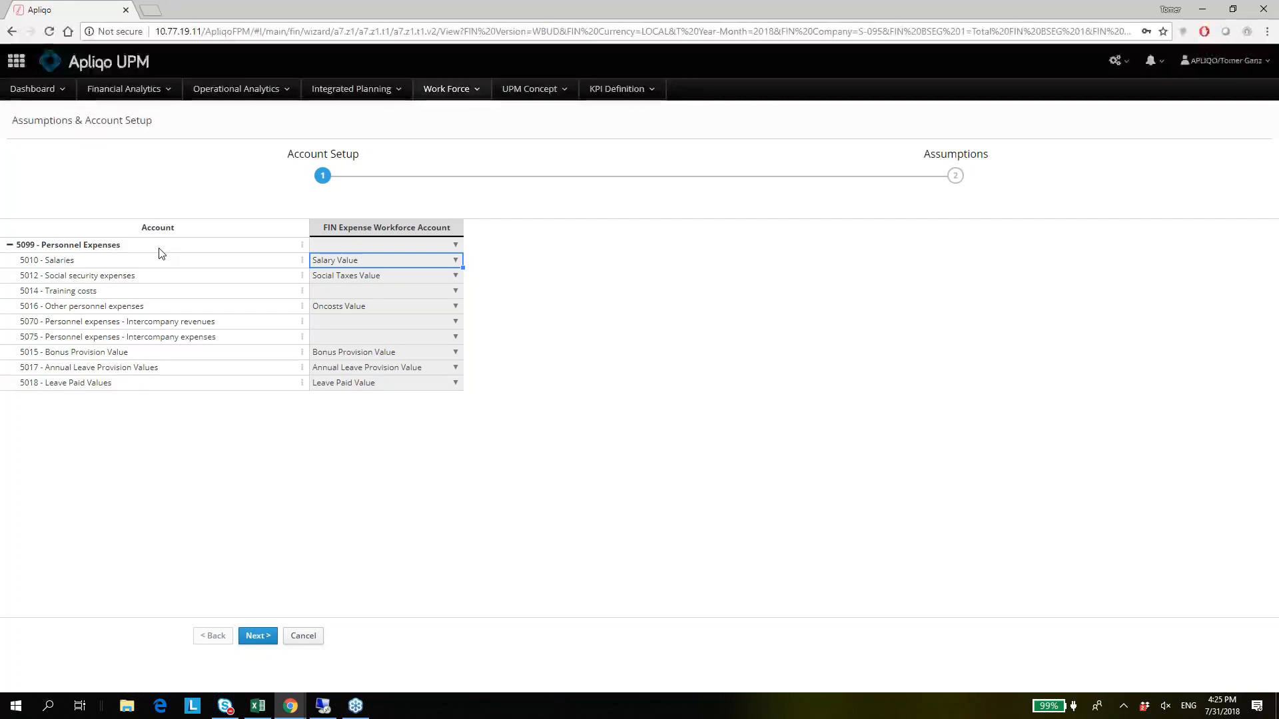
pyautogui.press('Down')
pyautogui.press('Up')
pyautogui.press('Left')
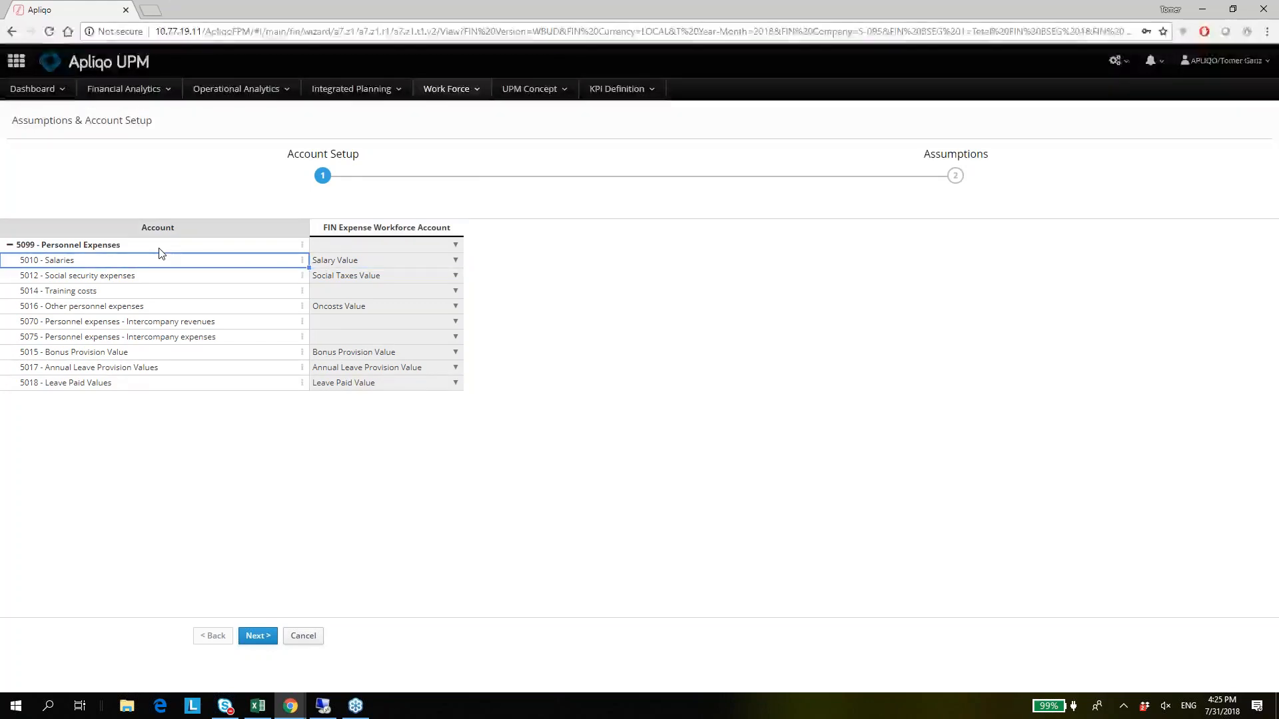
pyautogui.press('Right')
pyautogui.press('Down')
pyautogui.press('Down')
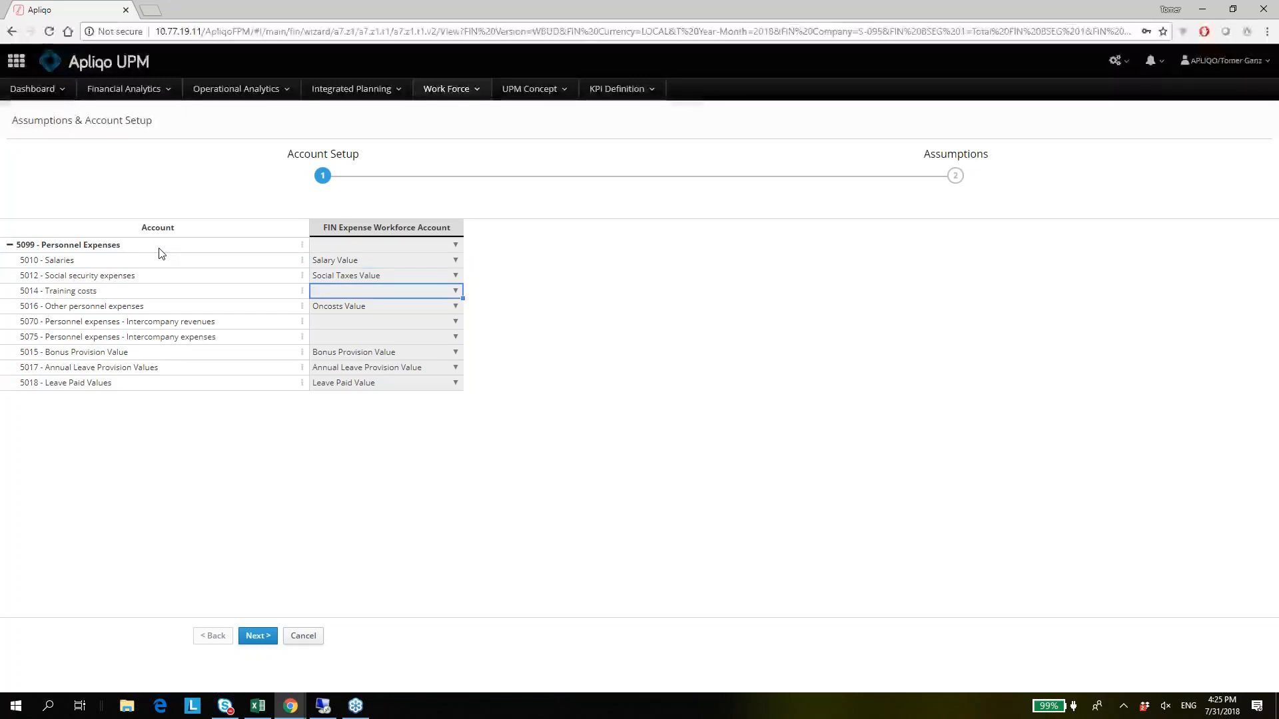
pyautogui.press('Left')
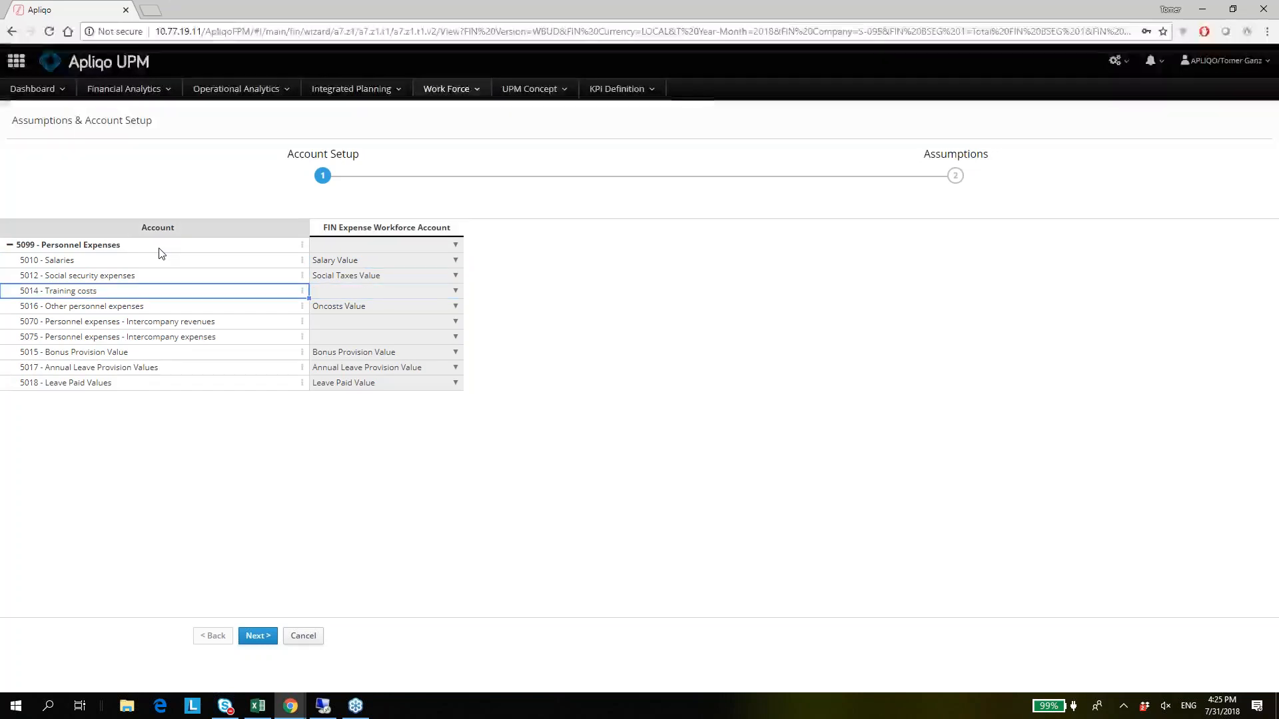
pyautogui.press('Right')
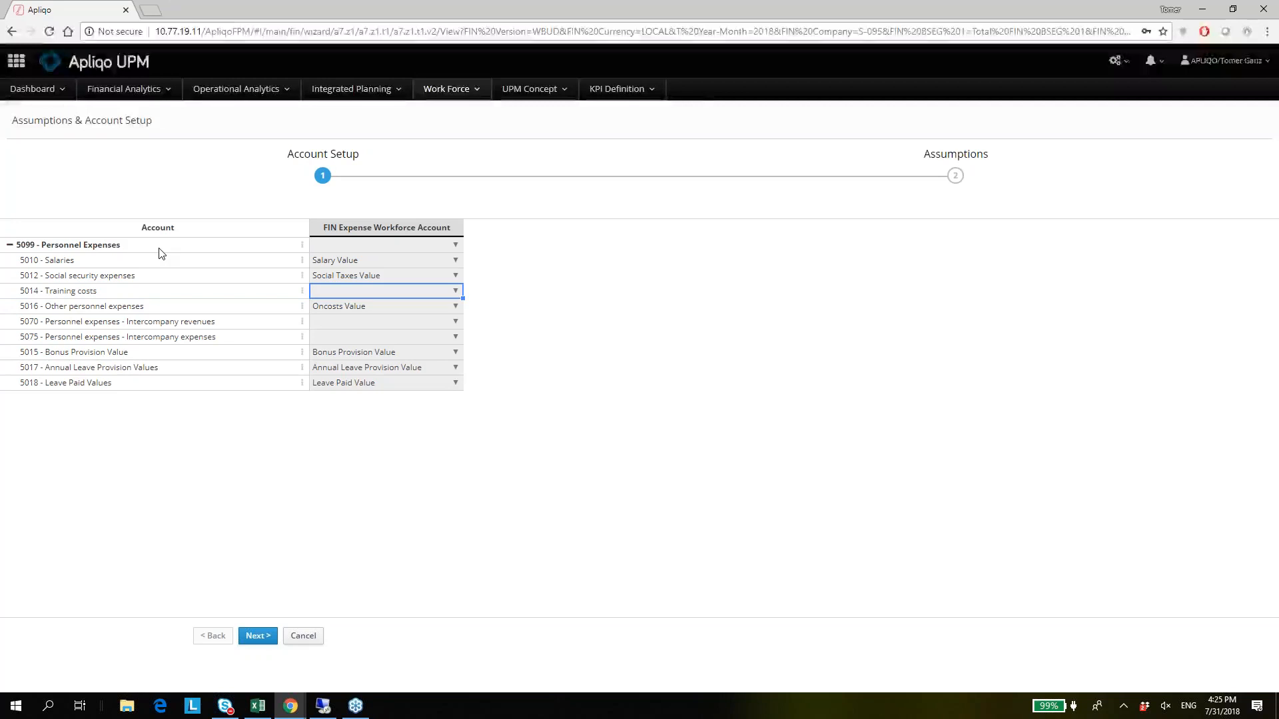
# Look through the workforce accounts available for 5014 - Training costs and clear the Salary Value entry from its mapping.
pyautogui.press('Return')
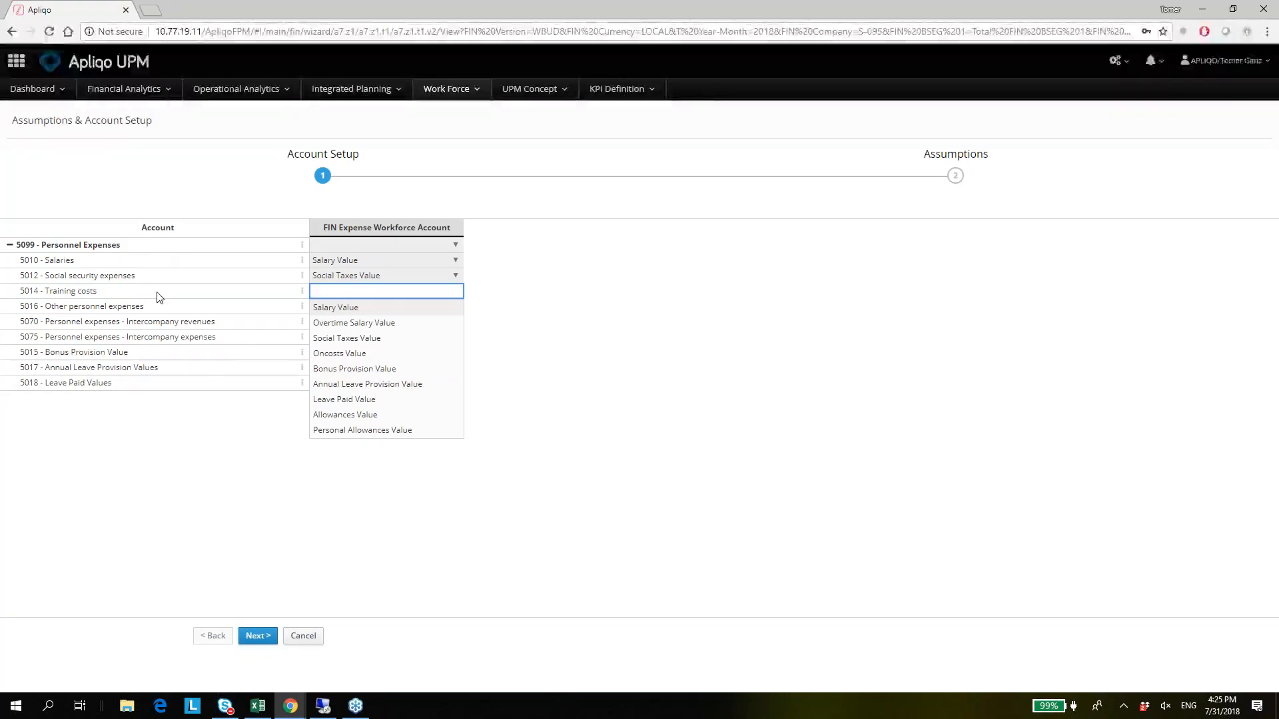
pyautogui.click(249, 289)
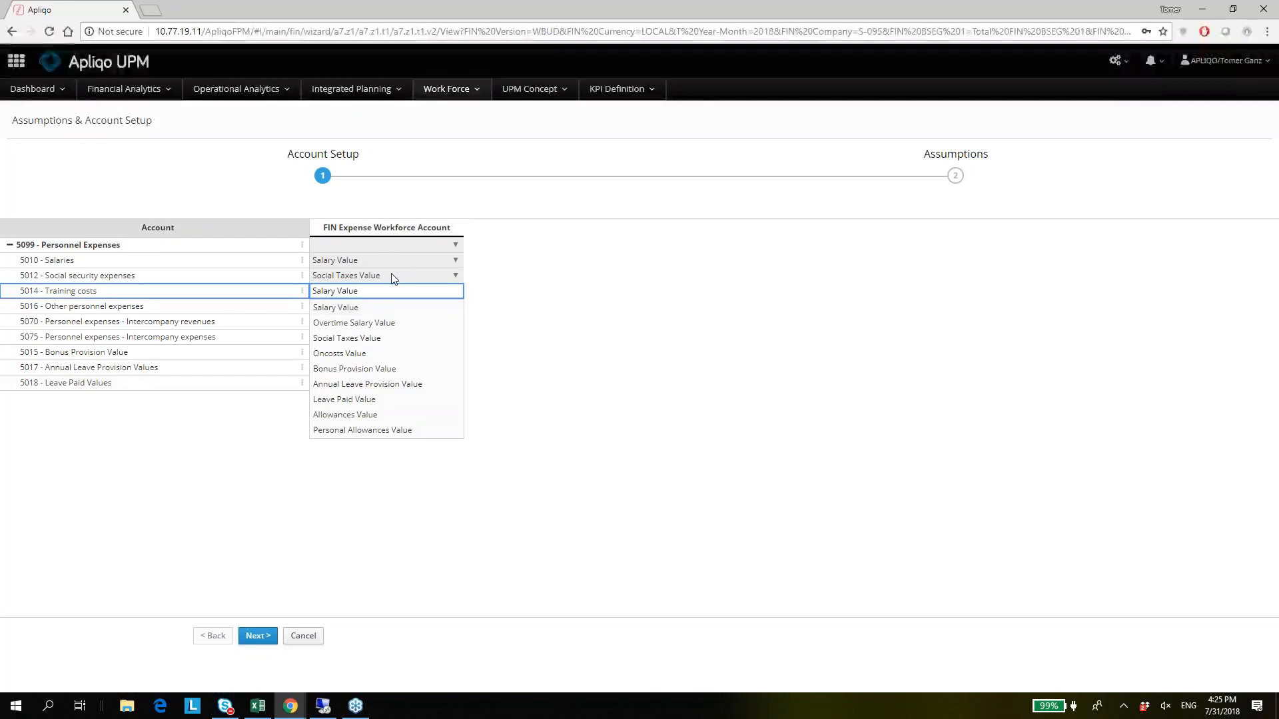
pyautogui.click(360, 293)
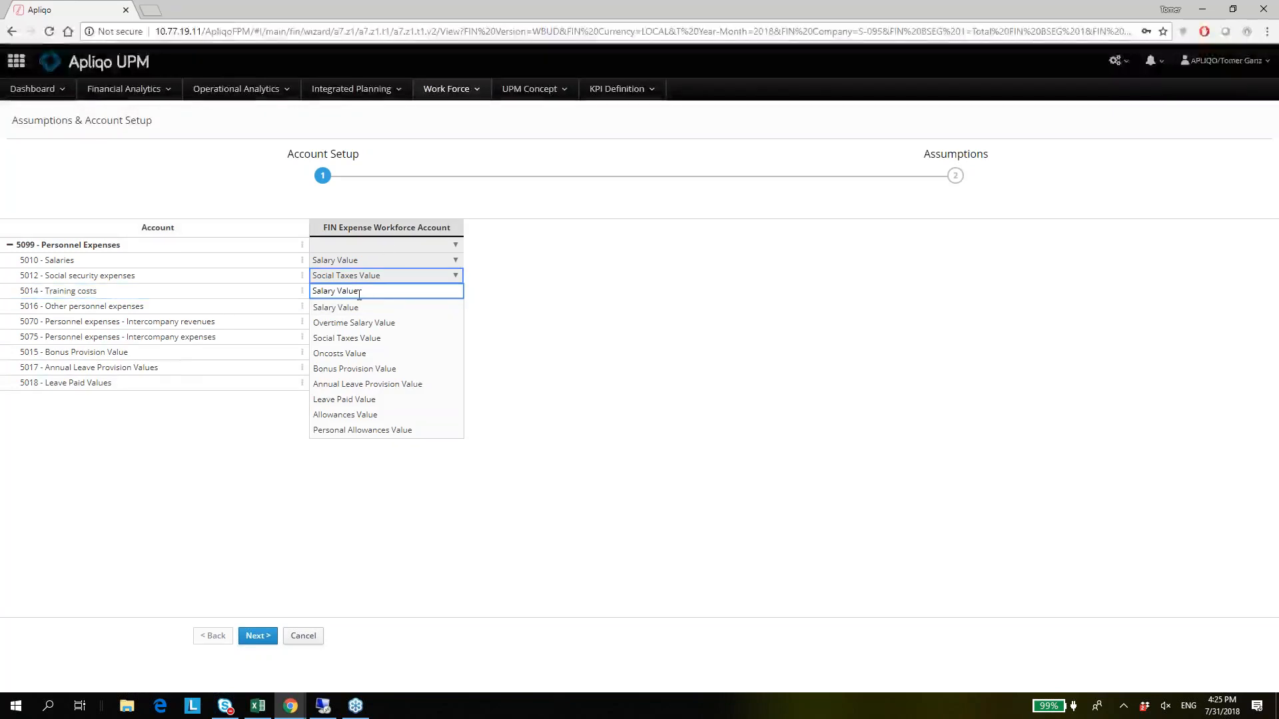
pyautogui.press('Escape')
pyautogui.click(357, 293)
pyautogui.press('Delete')
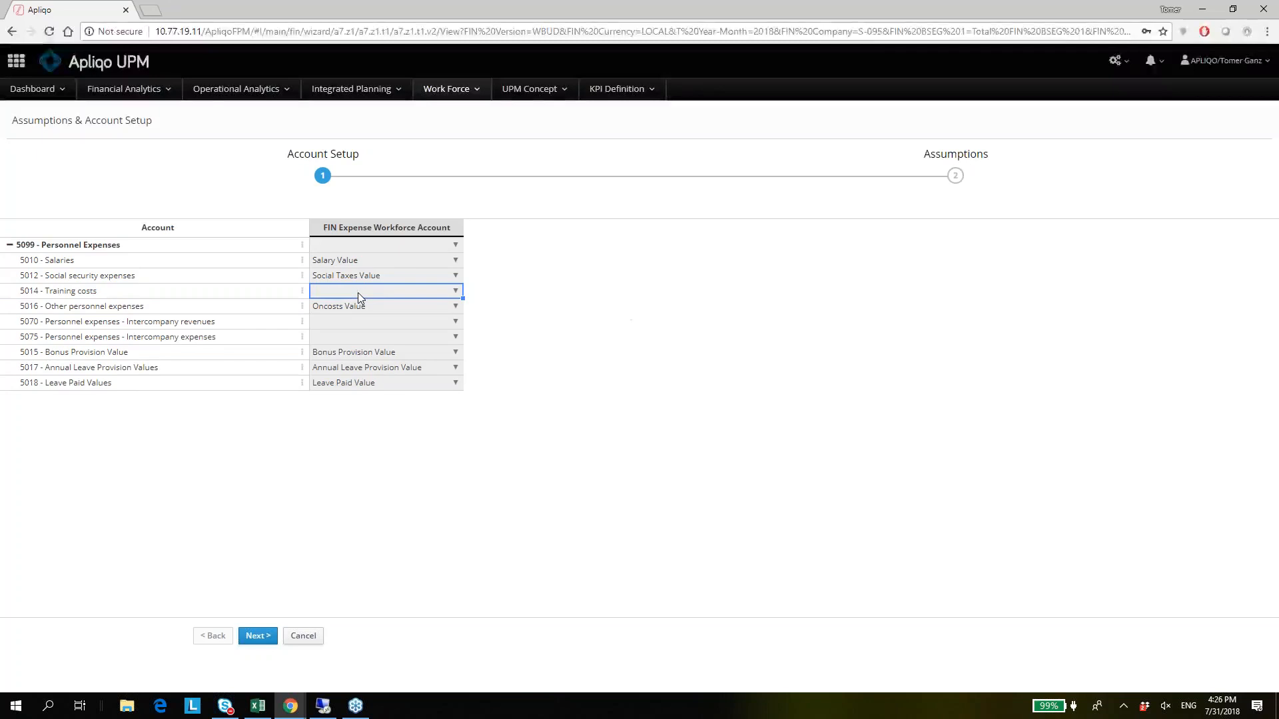
# Go to the Assumptions stage and examine which dimensions drive the Social Taxes Rate in the Assumption Setup.
pyautogui.click(366, 307)
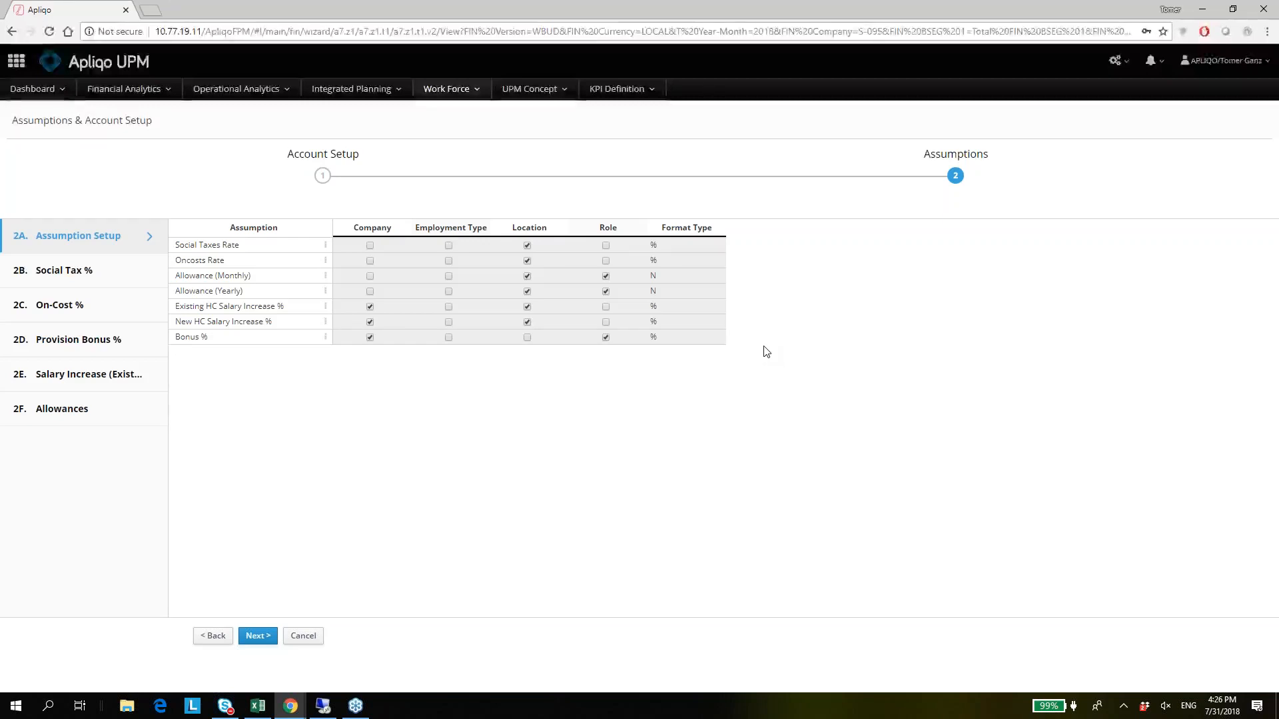
pyautogui.click(264, 251)
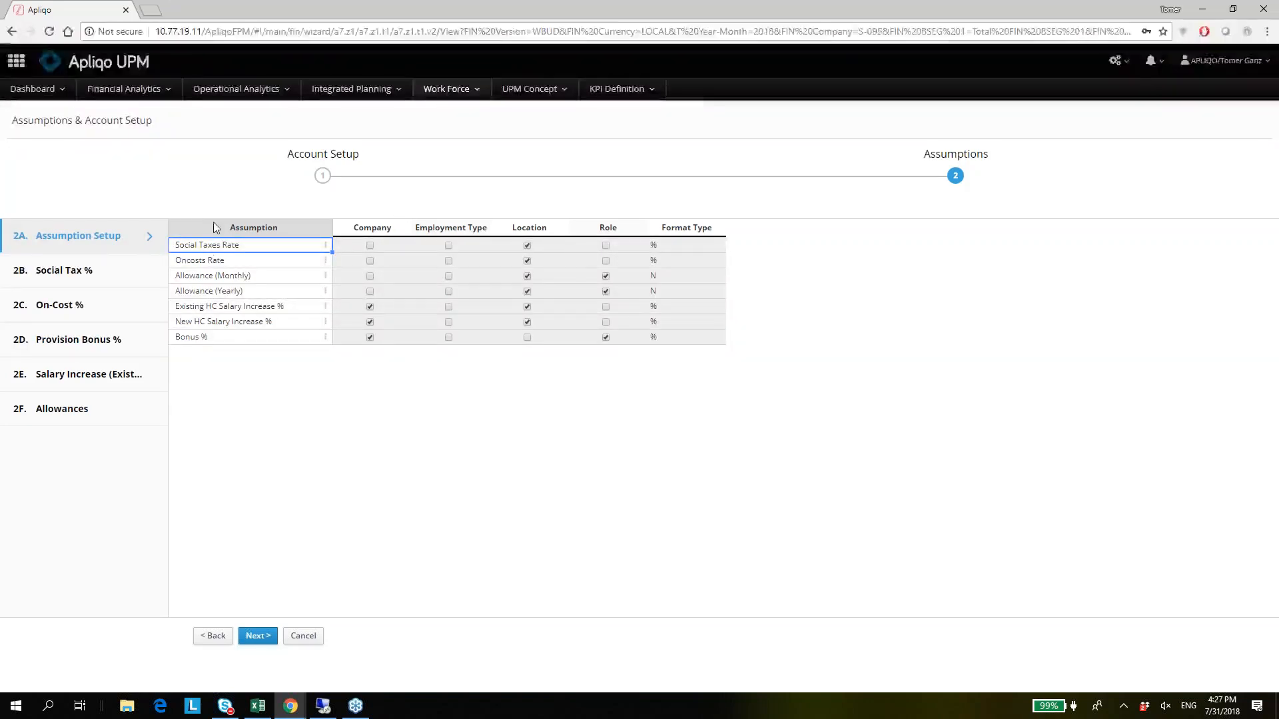
pyautogui.click(557, 250)
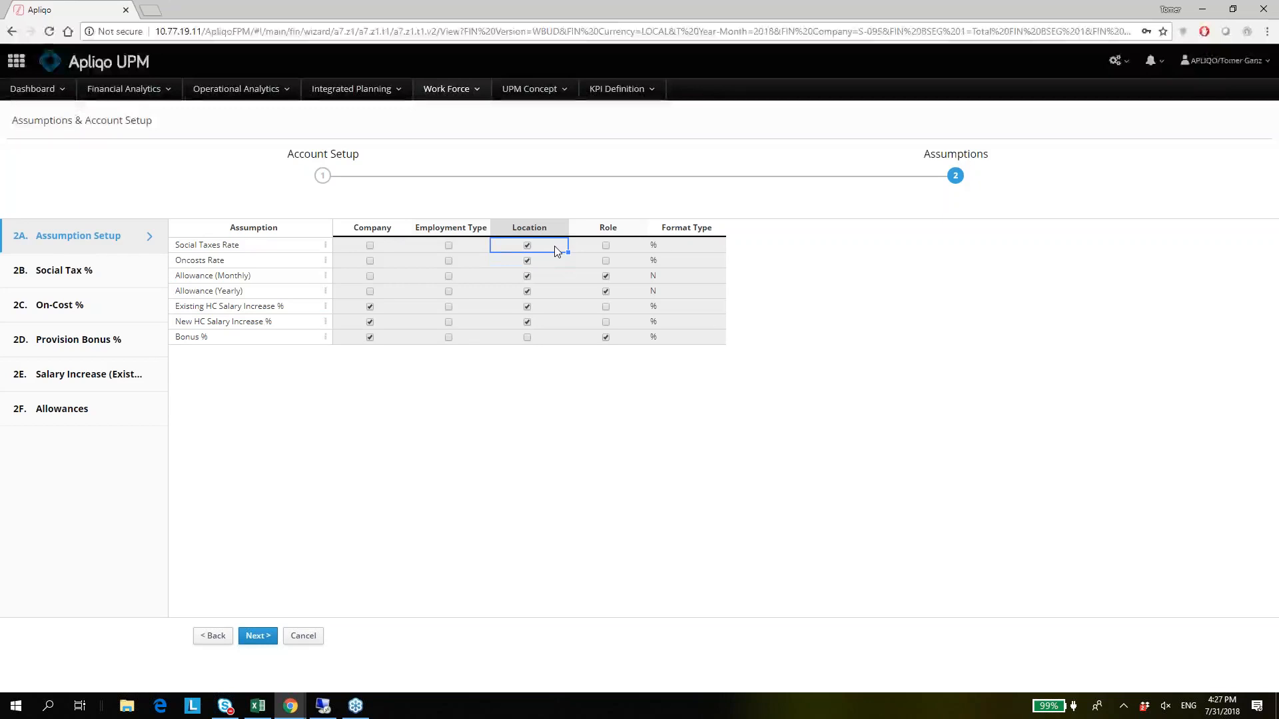
pyautogui.press('Left')
pyautogui.press('Left')
pyautogui.press('Right')
pyautogui.press('Left')
pyautogui.press('Right')
pyautogui.press('Right')
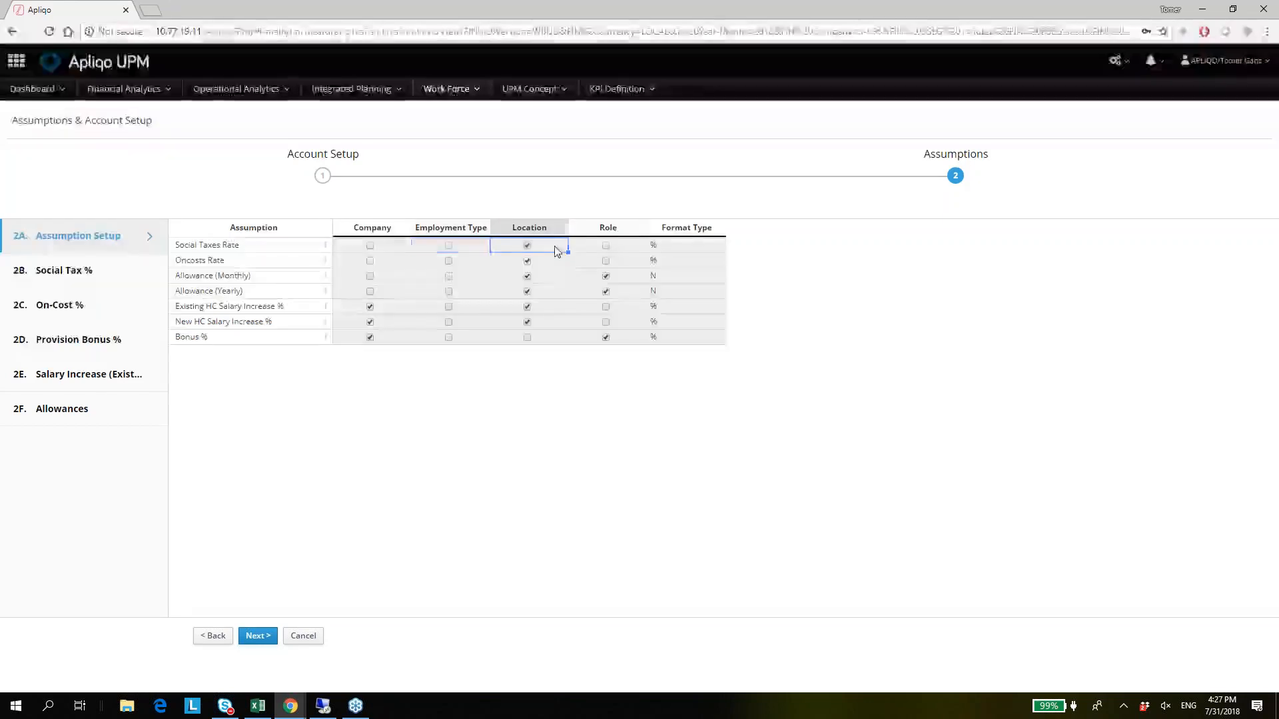
# Examine the Company, Employment Type and Location settings of the assumptions from Oncosts Rate down to Bonus %.
pyautogui.press('Down')
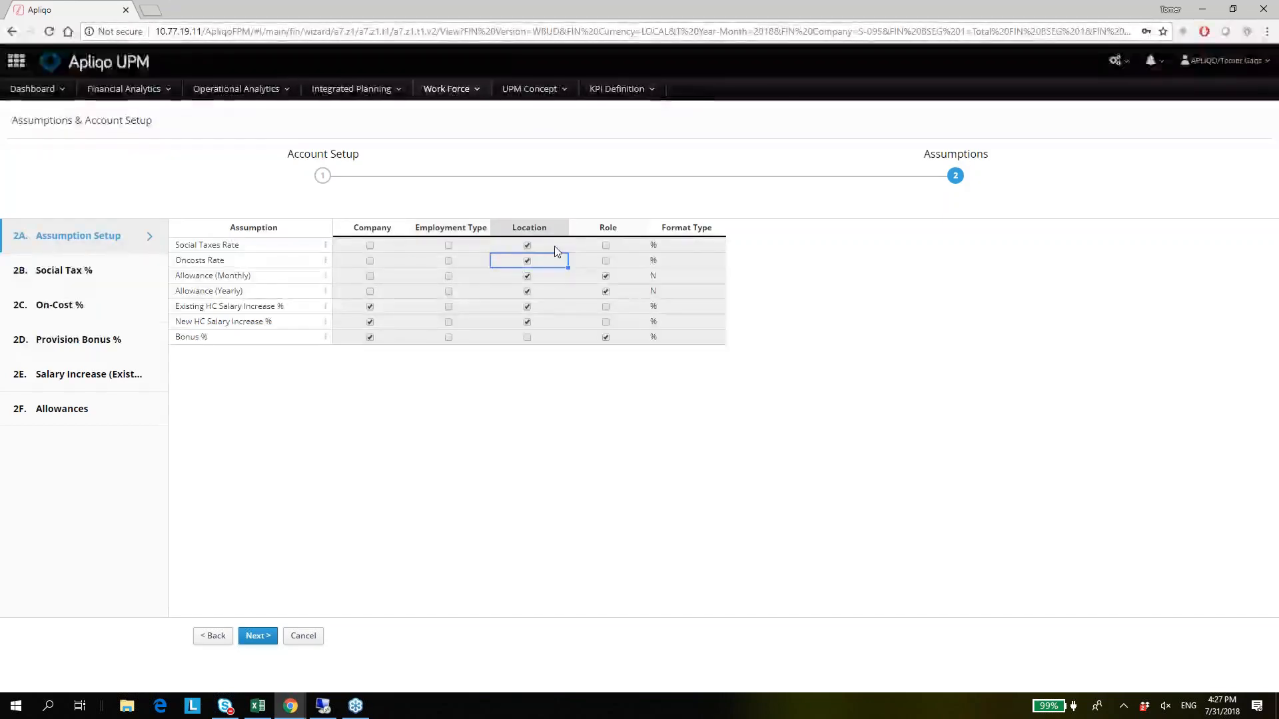
pyautogui.press('Down')
pyautogui.press('Down')
pyautogui.press('Down')
pyautogui.press('Down')
pyautogui.press('Left')
pyautogui.press('Down')
pyautogui.press('Left')
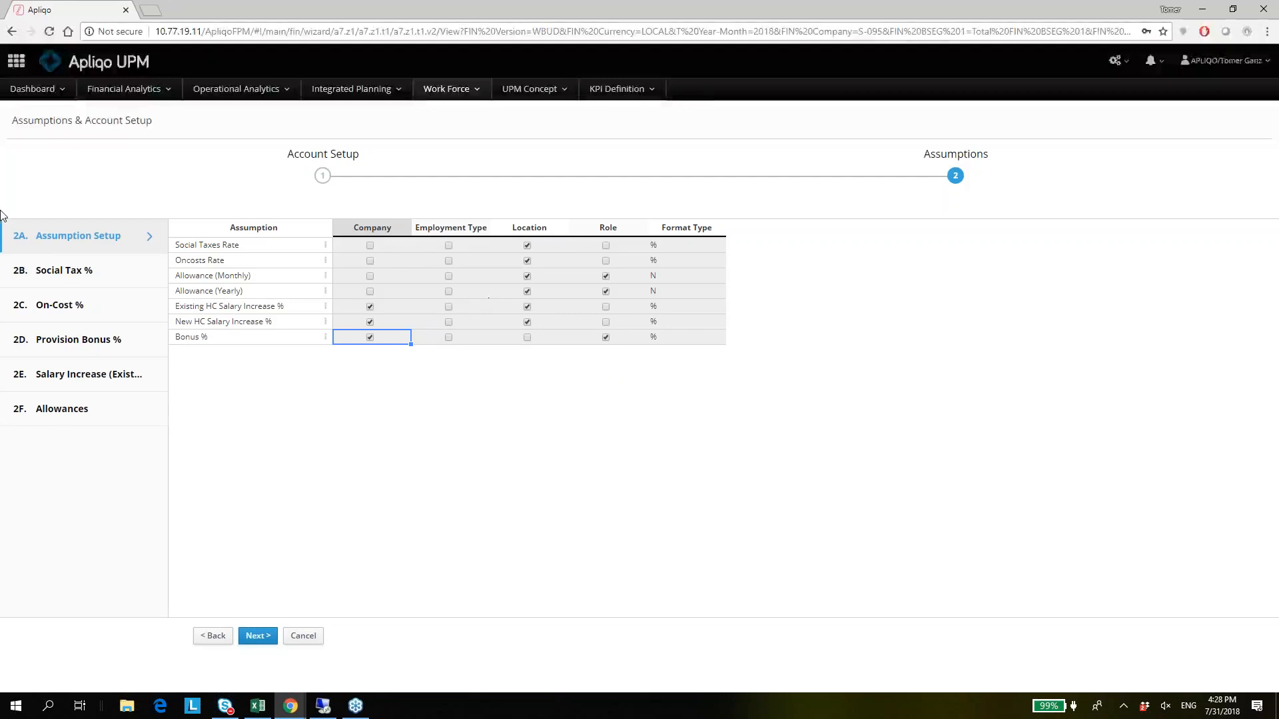
# Open the Social Tax % assumptions and check the monthly and Total Year Entry rates by office, up to San Francisco.
pyautogui.click(90, 280)
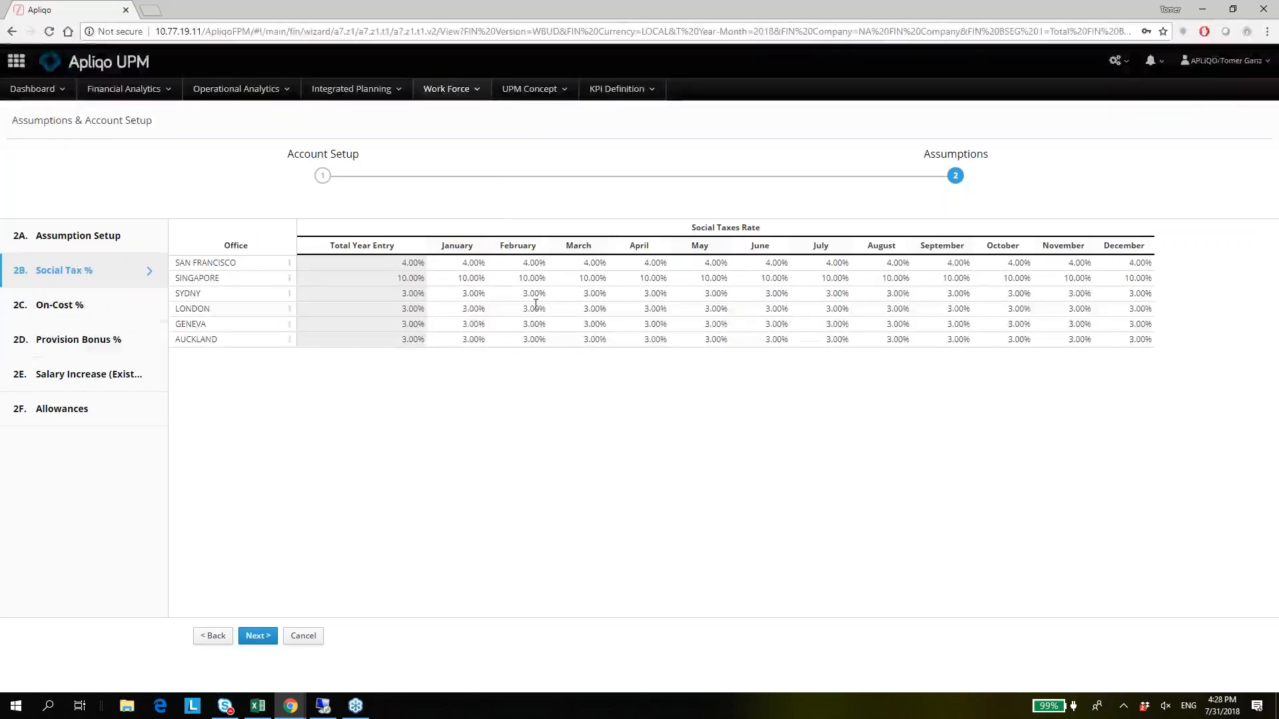
pyautogui.click(479, 293)
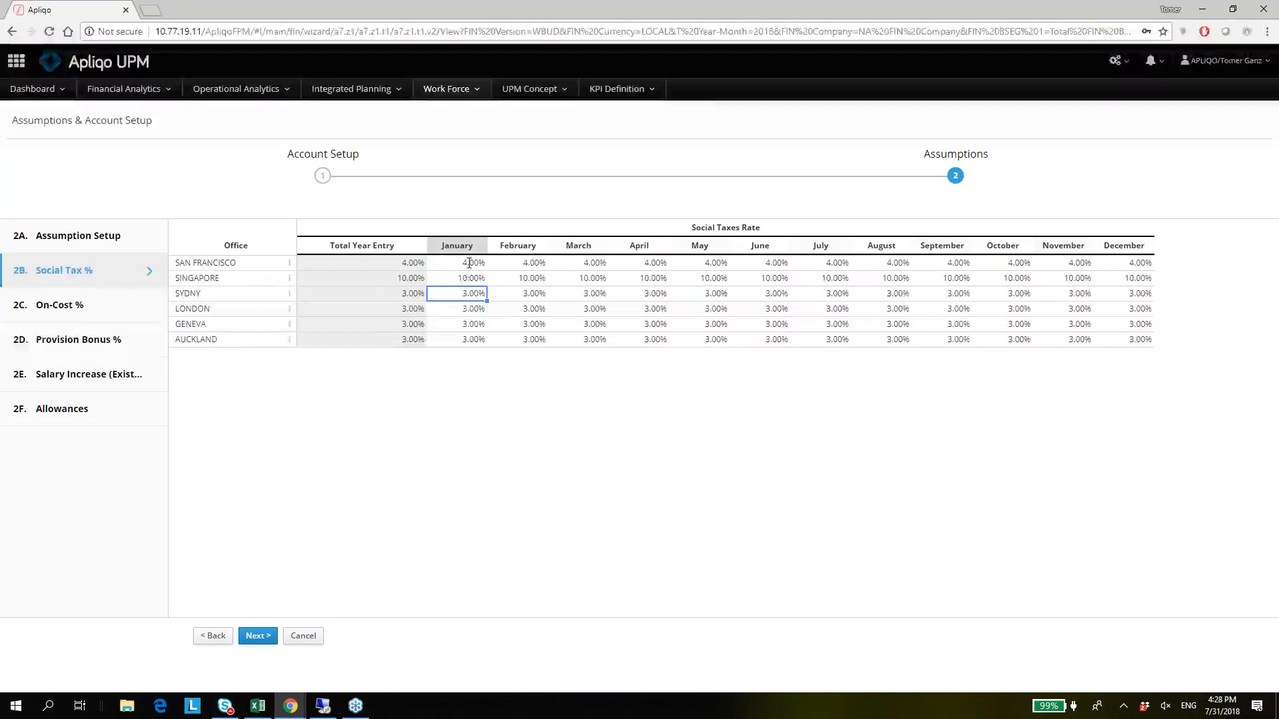
pyautogui.press('Up')
pyautogui.press('Up')
pyautogui.press('Left')
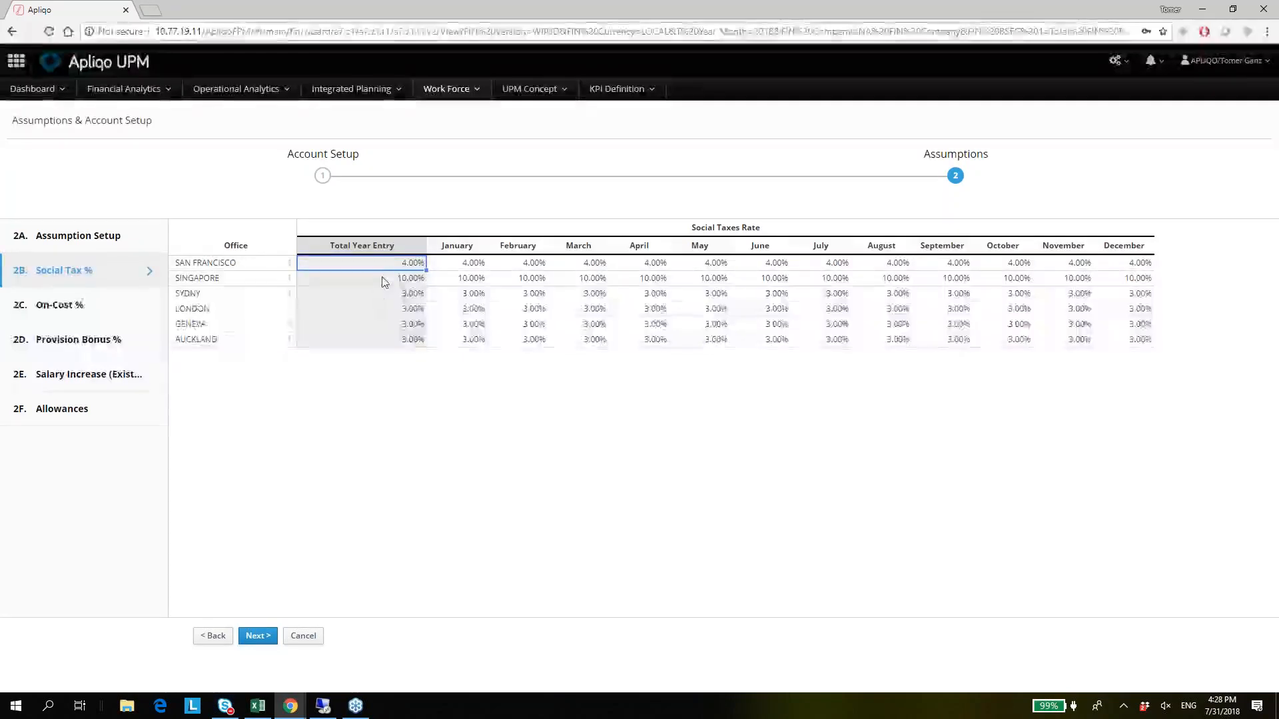
# Clear Singapore's Total Year Entry for the Social Taxes Rate and check its September rate.
pyautogui.click(401, 279)
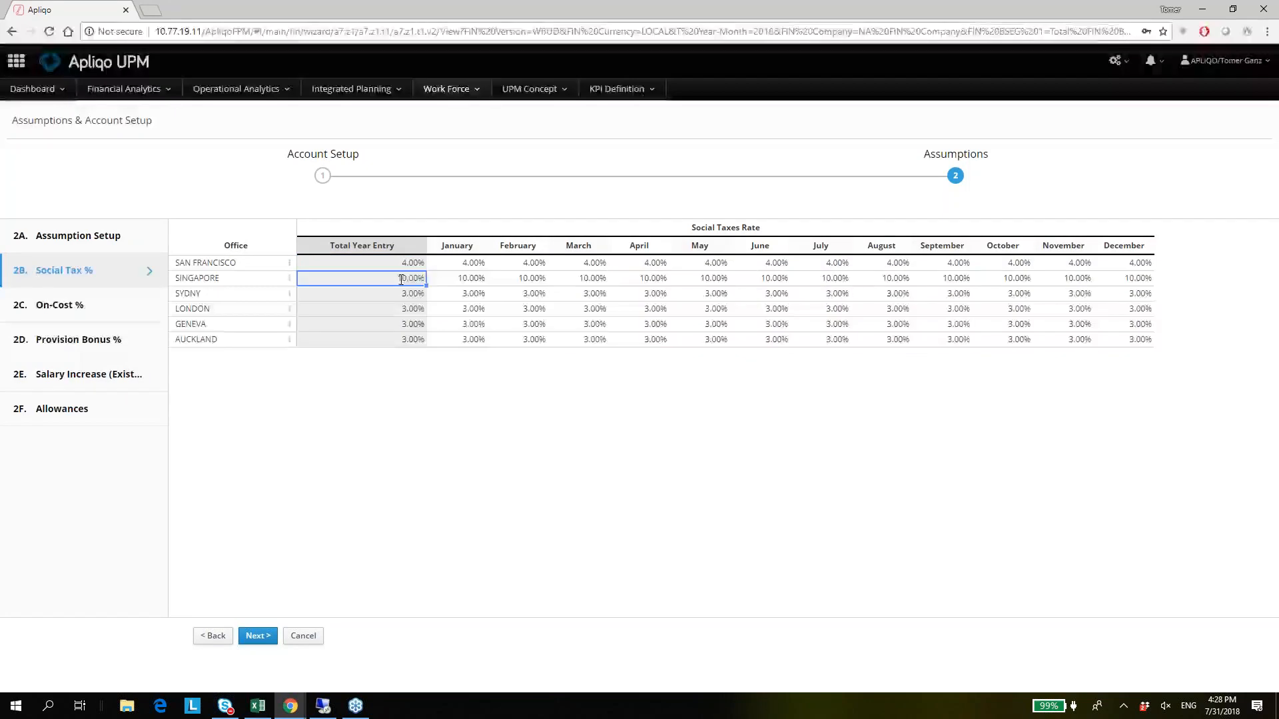
pyautogui.press('Delete')
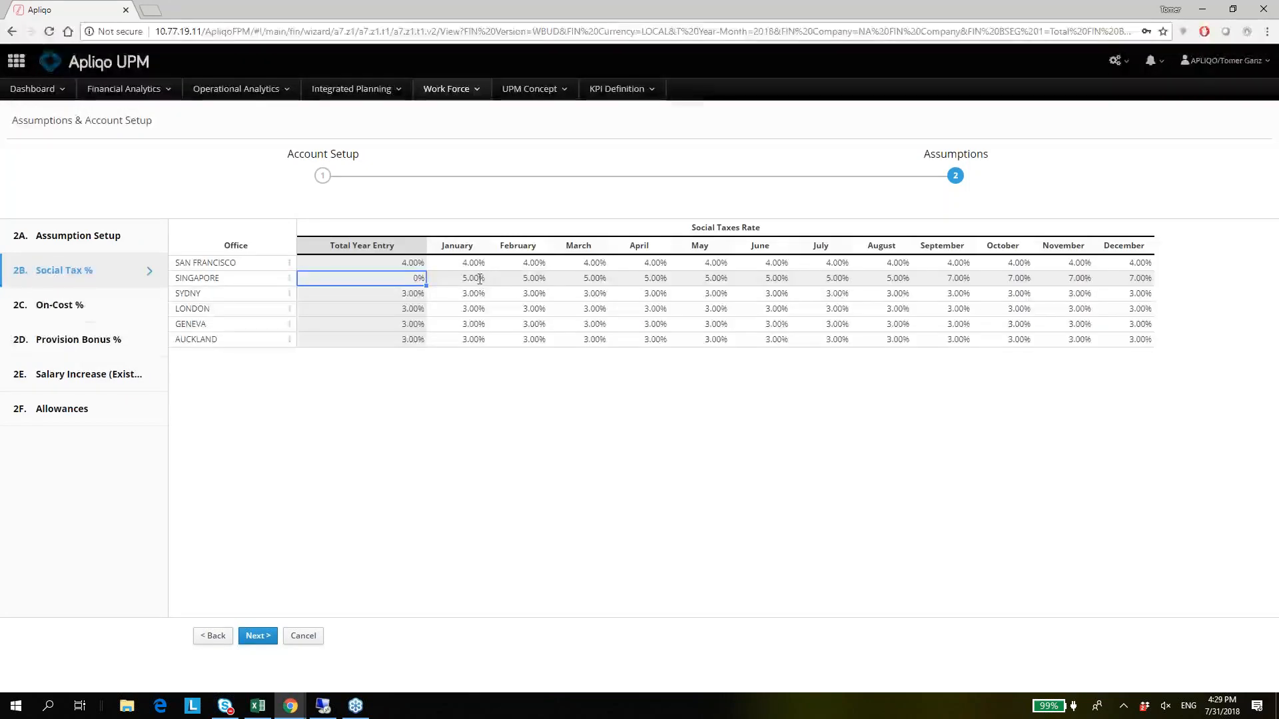
pyautogui.click(949, 278)
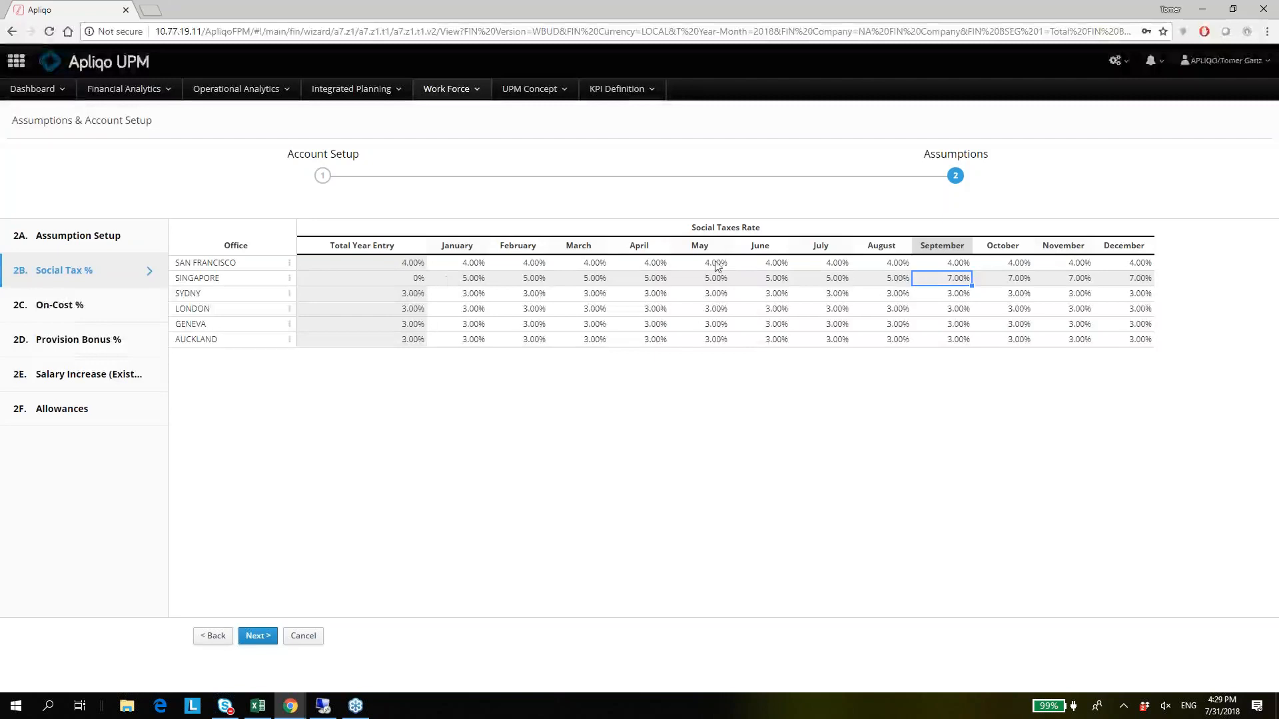
# Check the On-Cost % rates by office, and browse the Provision Bonus % rates by company and position.
pyautogui.click(76, 316)
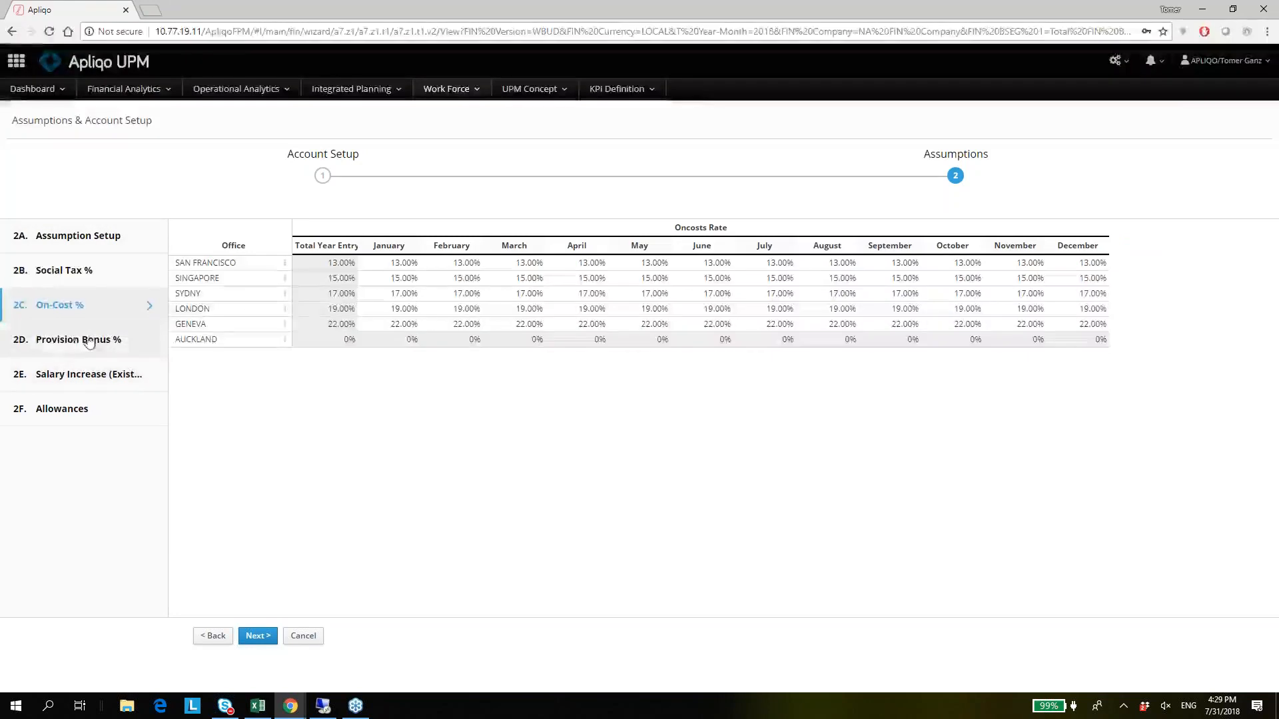
pyautogui.click(67, 343)
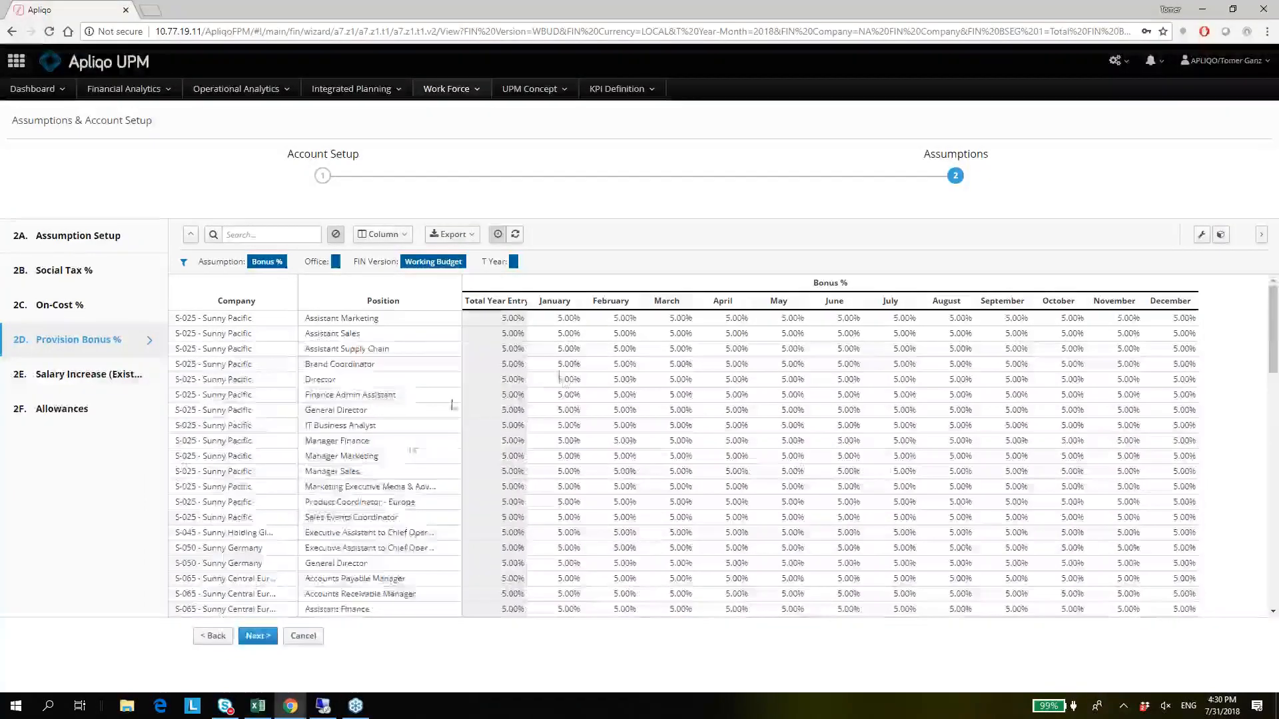
pyautogui.scroll(-3, 564, 380)
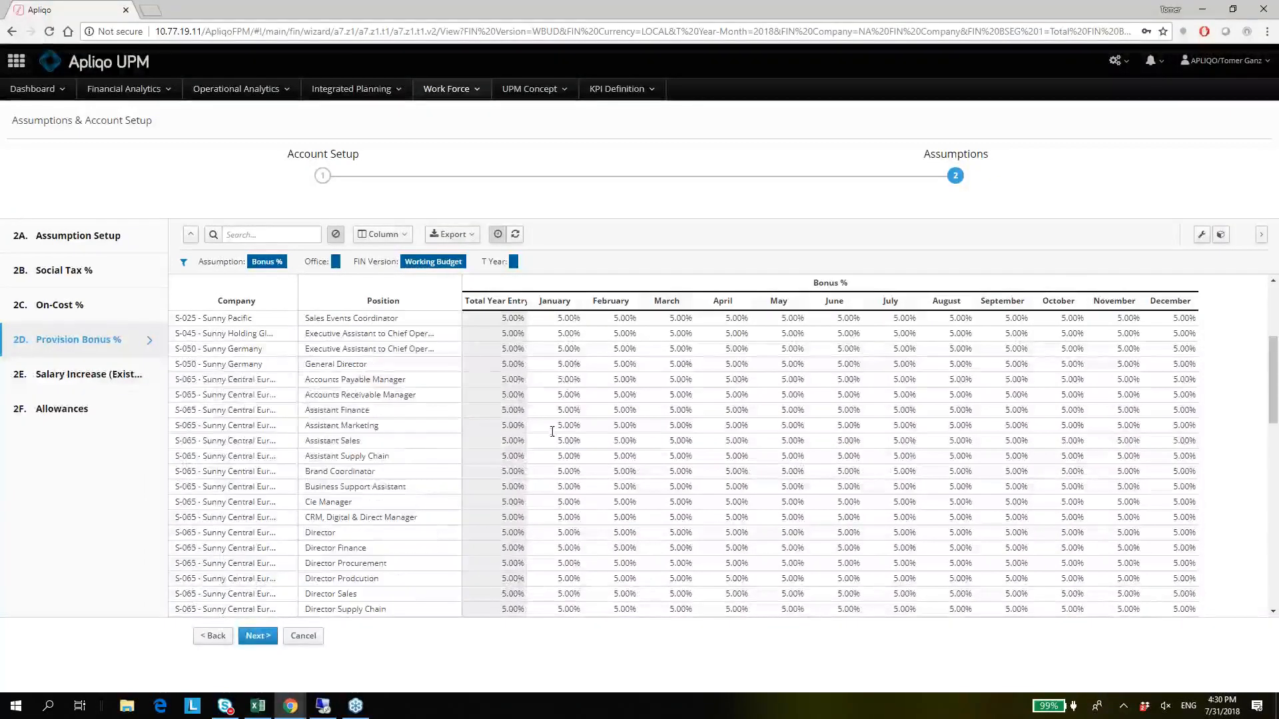
pyautogui.click(570, 380)
pyautogui.scroll(2, 264, 241)
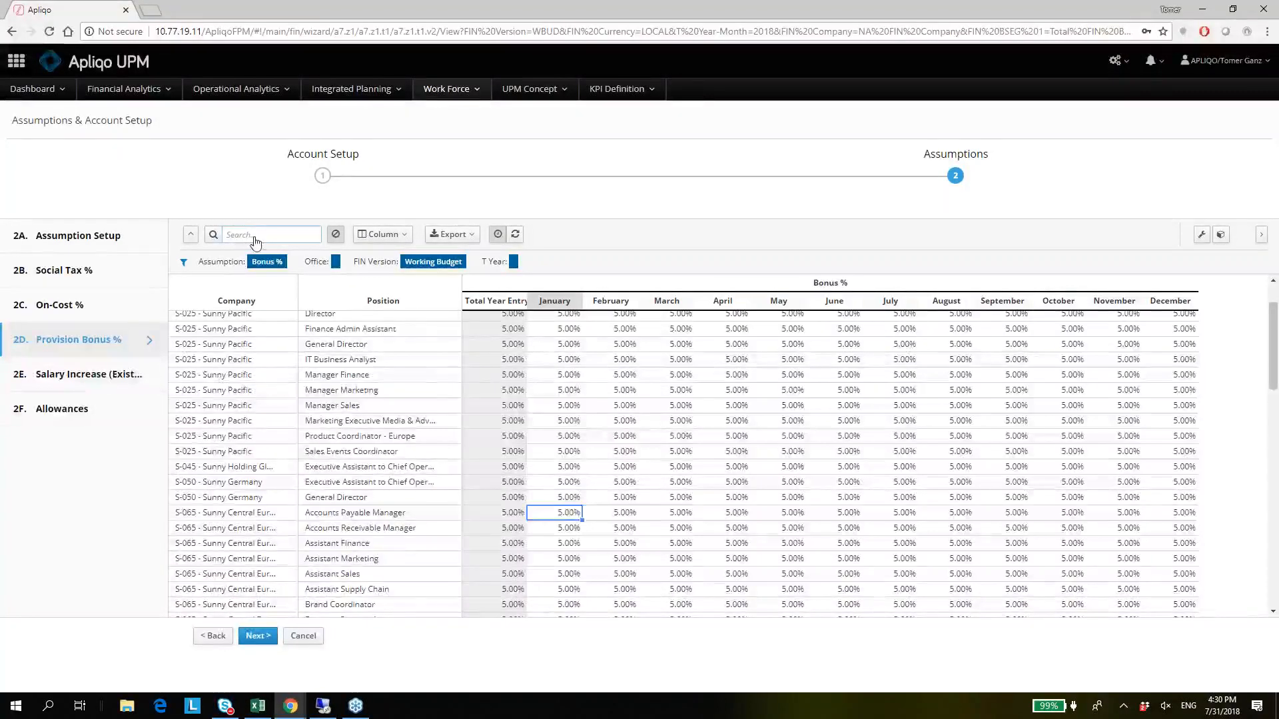
# Filter the Provision Bonus % assumptions by the search text "direc".
pyautogui.click(255, 234)
pyautogui.write('direc')
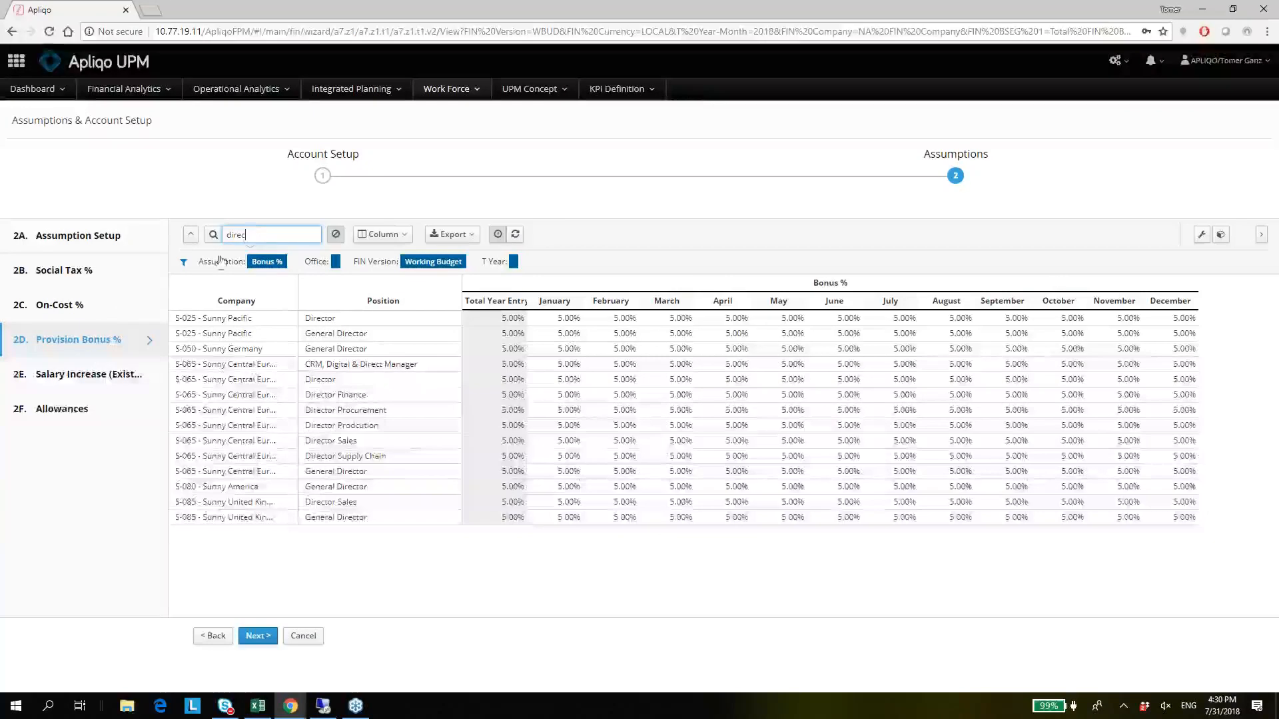
# Open the Salary Increase assumptions for existing headcount and check Sunny Central Europe's March value for Singapore.
pyautogui.click(95, 378)
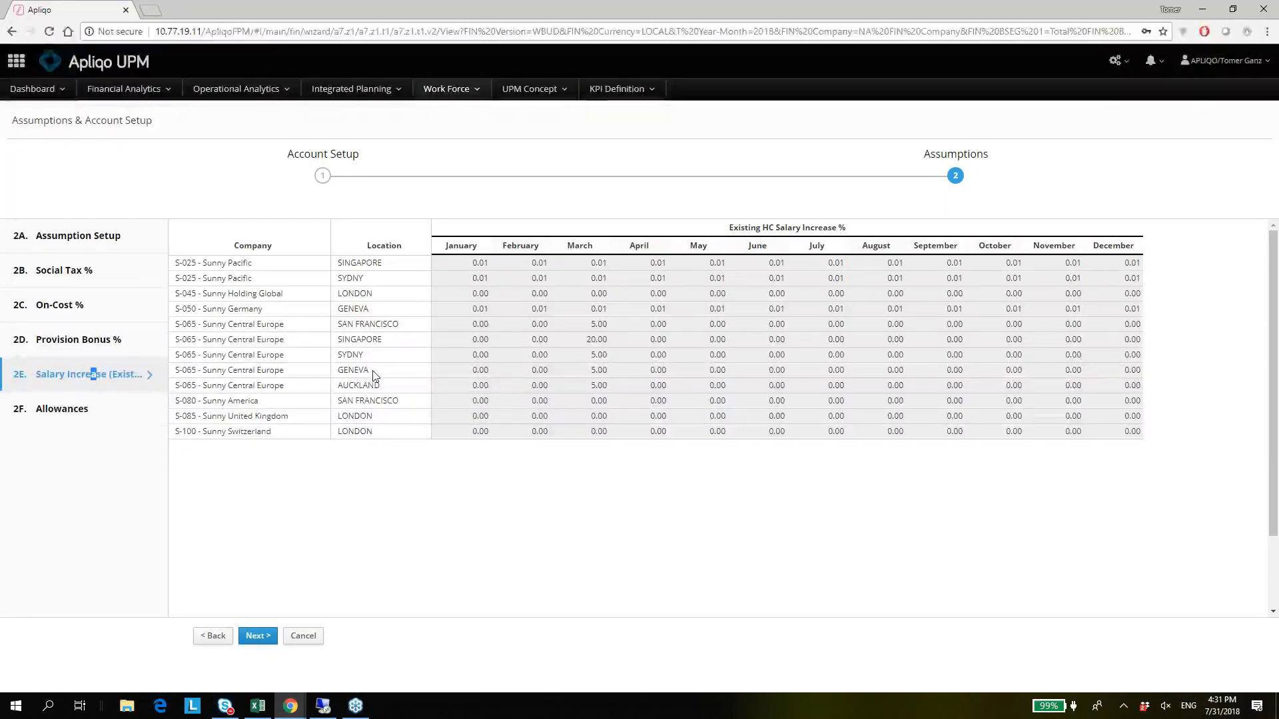
pyautogui.click(586, 339)
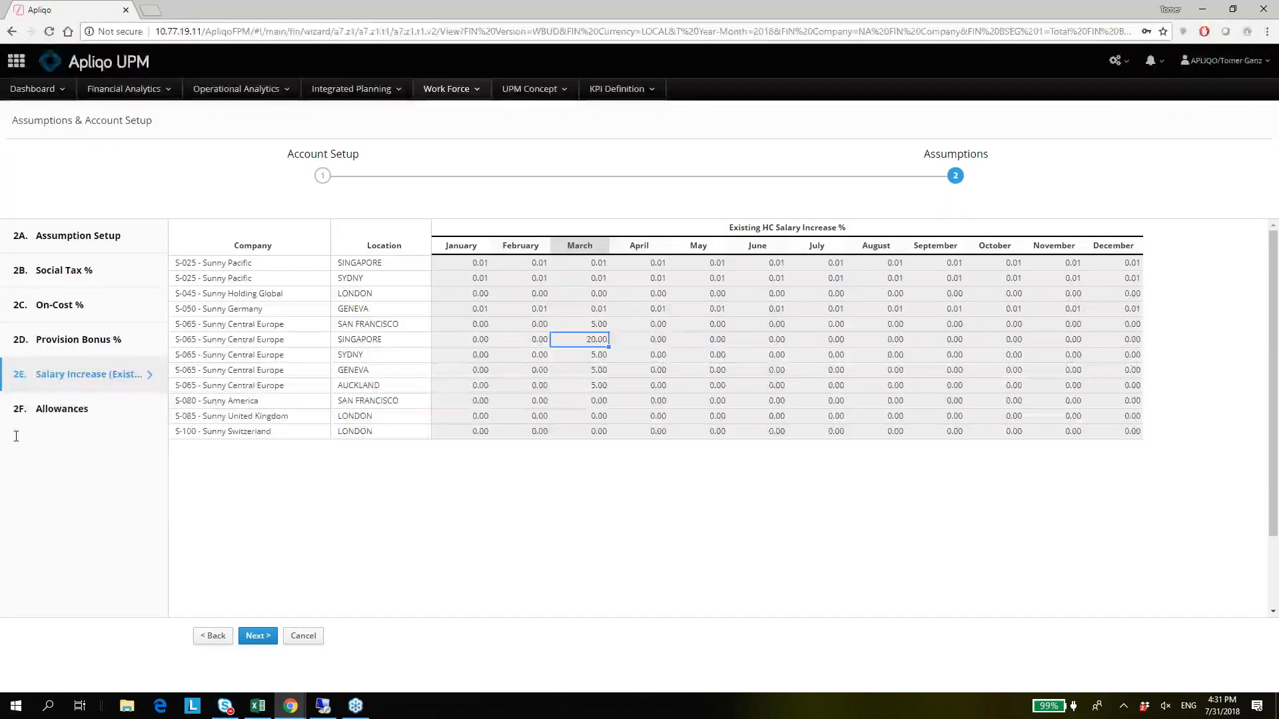
# Open the Allowances assumptions, suppress the zero rows and check the London General Director's Total Year Entry.
pyautogui.click(67, 411)
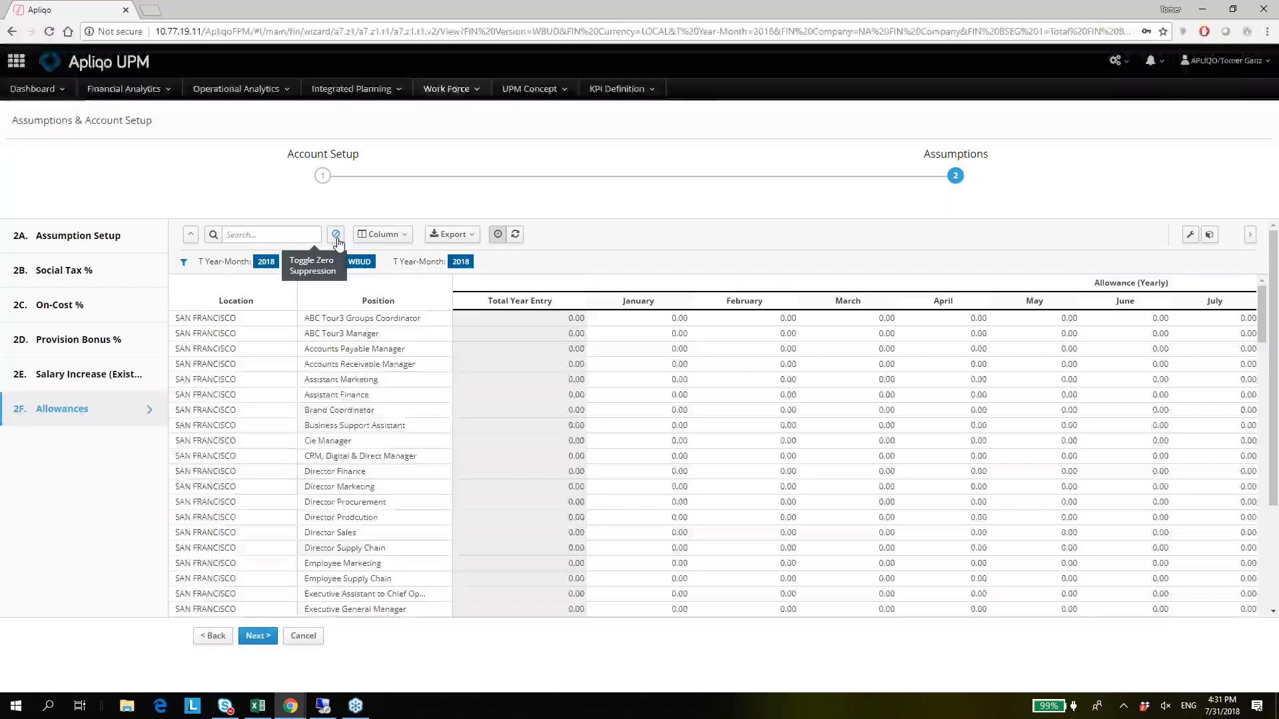
pyautogui.click(336, 238)
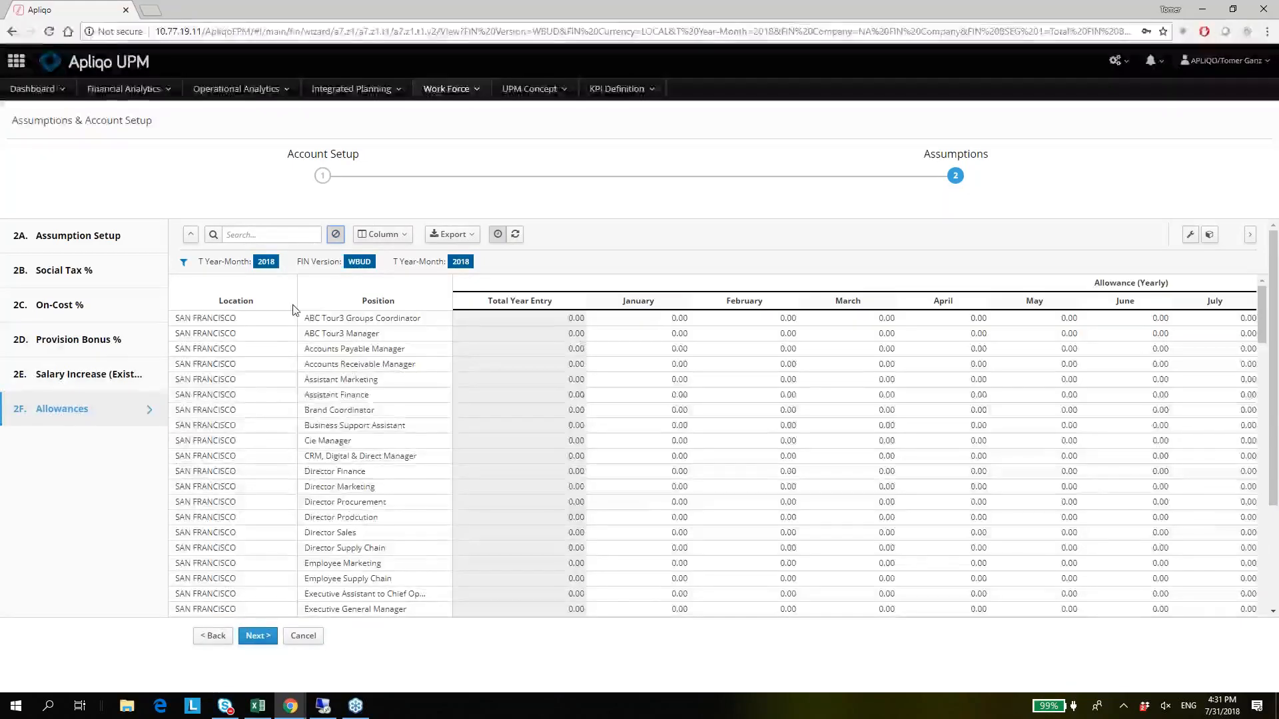
pyautogui.click(539, 334)
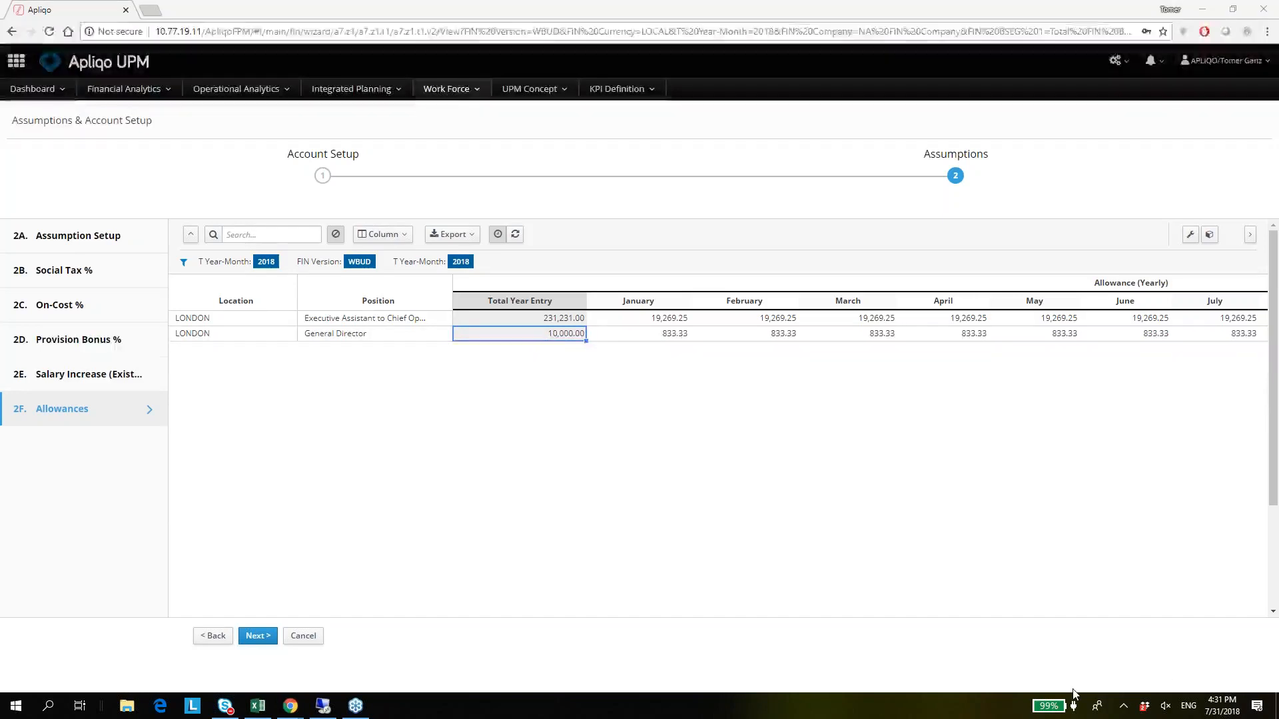
# Open Position Planning by Cost Center, view the company choices and switch the cost center to Marketing.
pyautogui.click(455, 93)
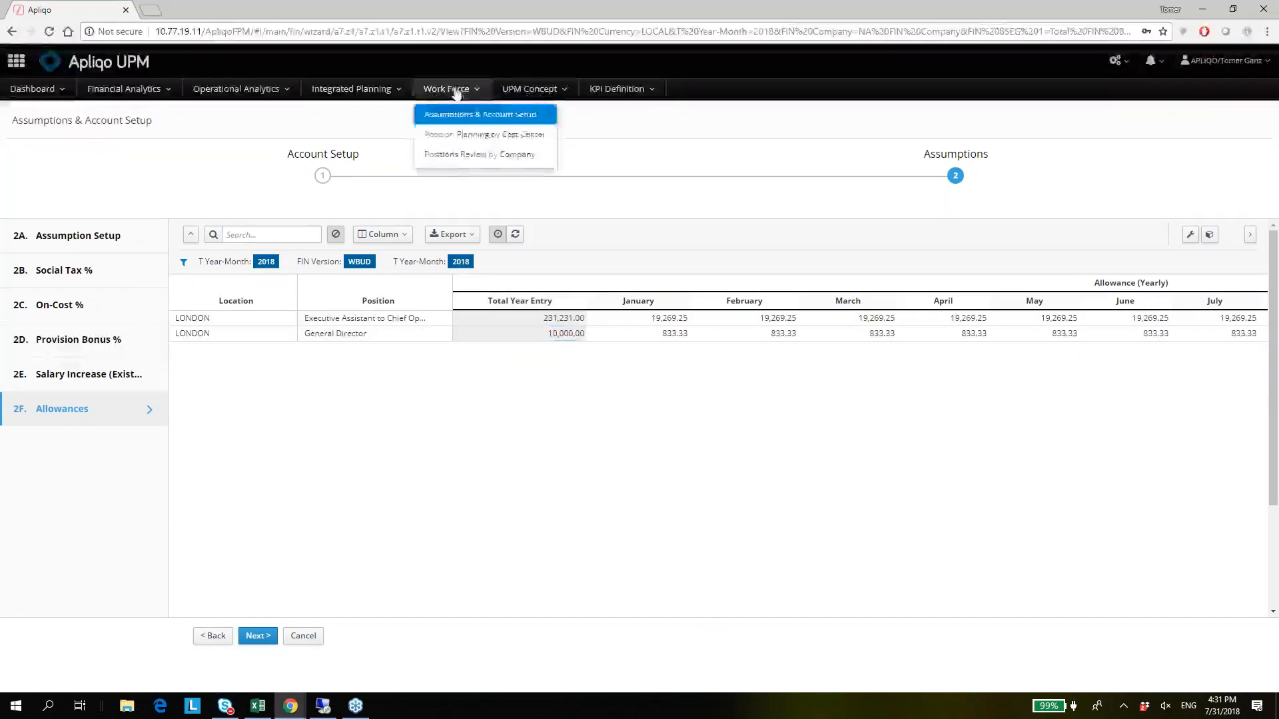
pyautogui.click(476, 139)
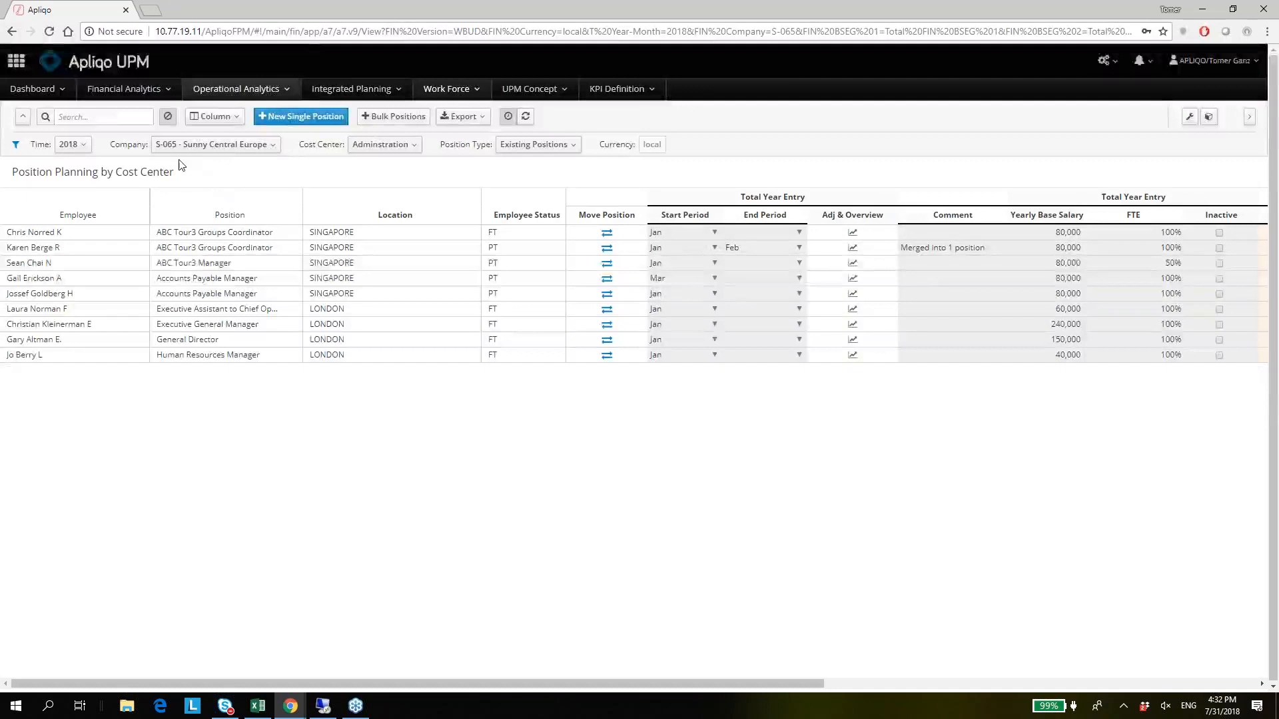
pyautogui.click(242, 151)
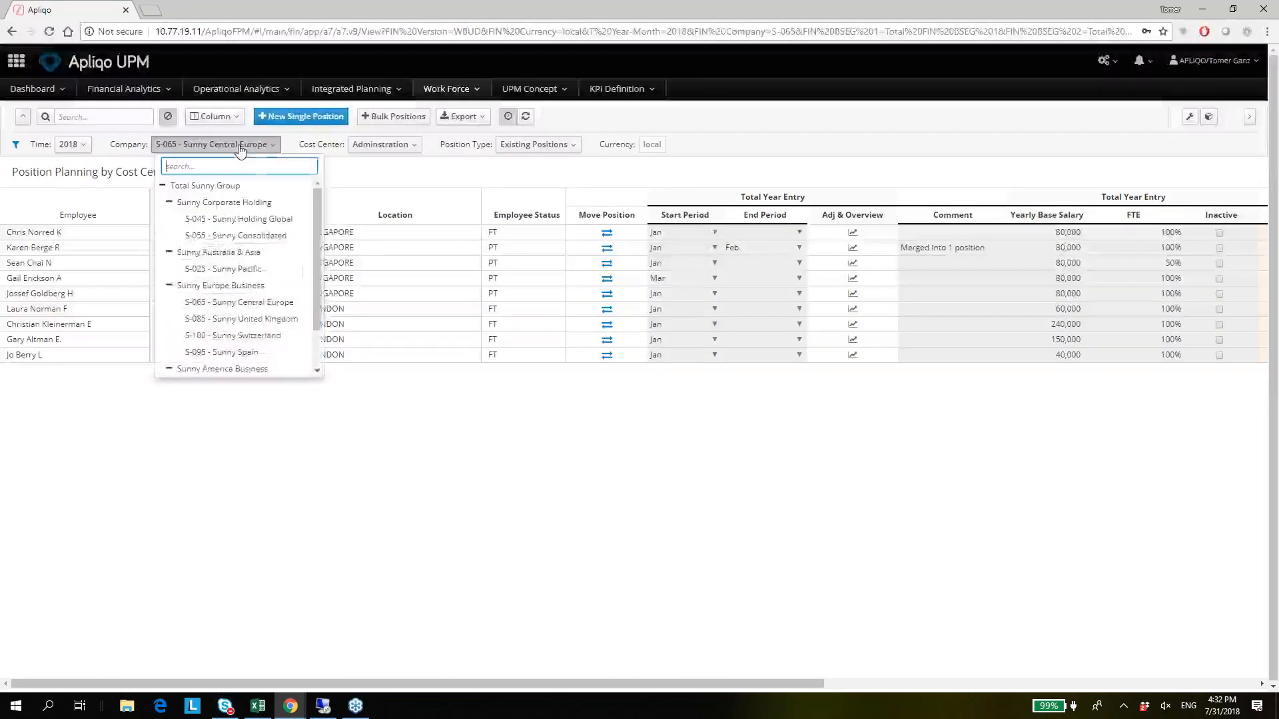
pyautogui.click(396, 152)
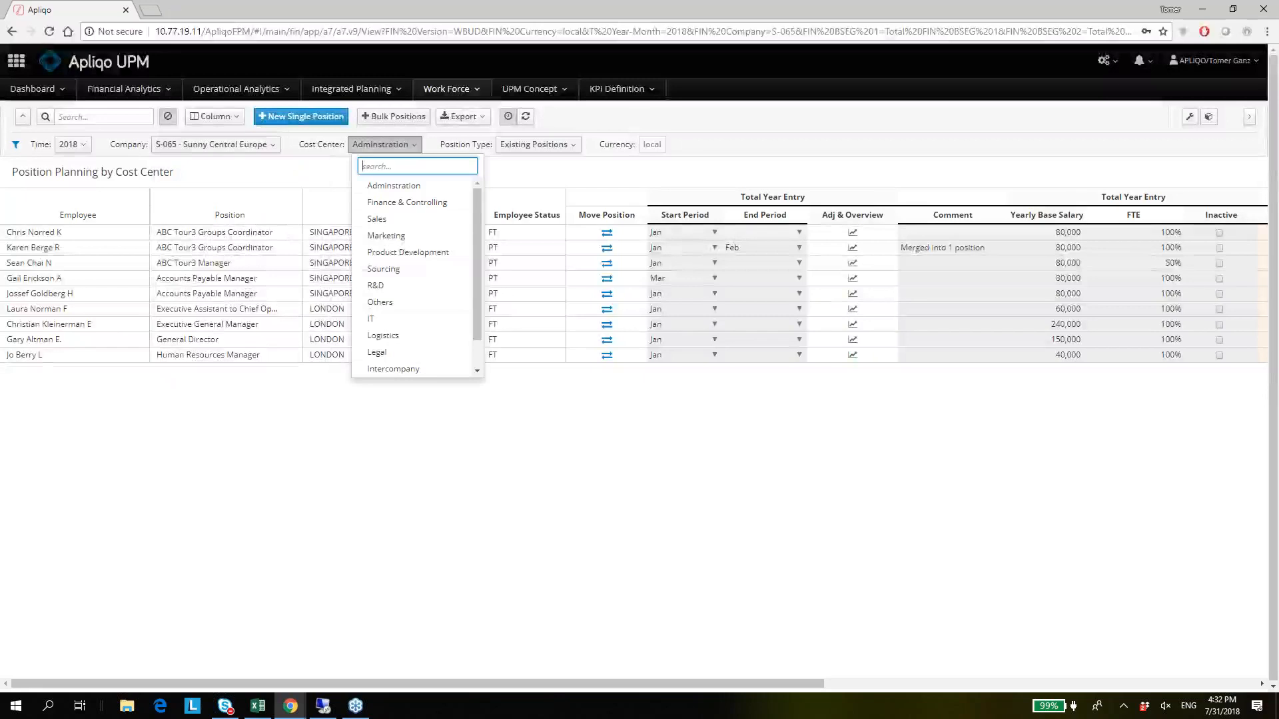
pyautogui.click(402, 237)
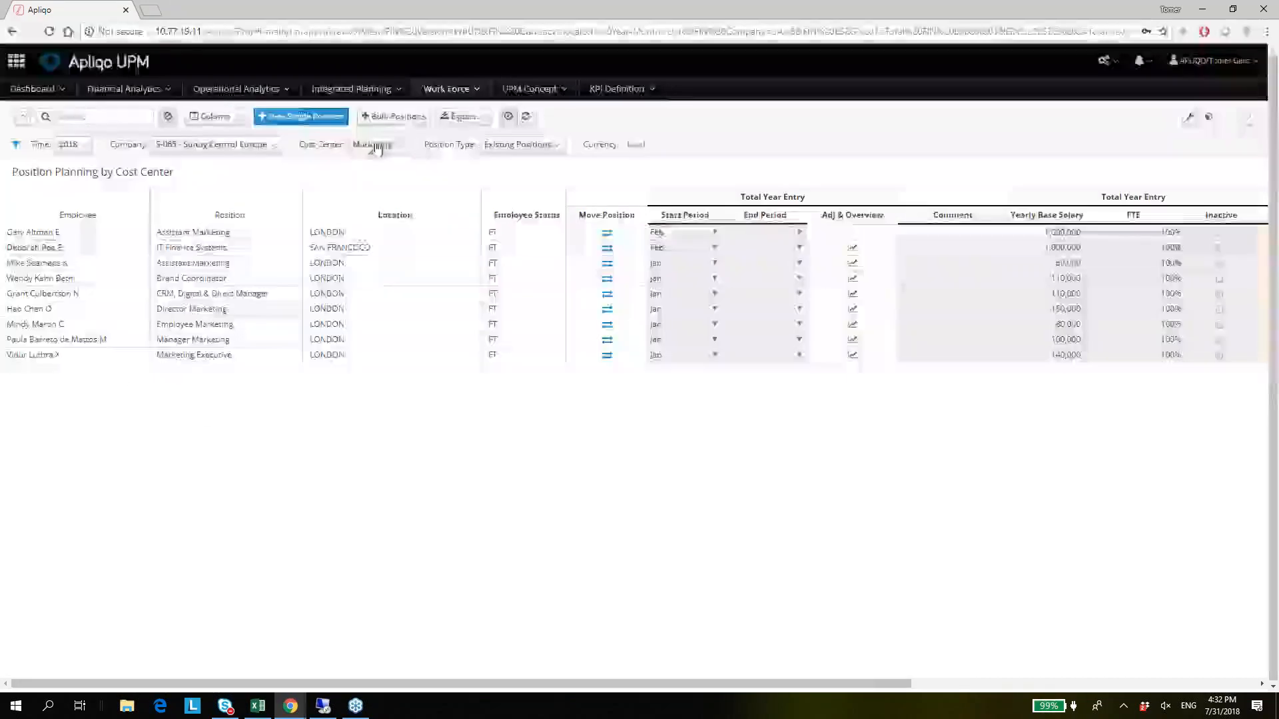
# Set the cost center back to Adminstration and view the available Position Type options.
pyautogui.click(393, 147)
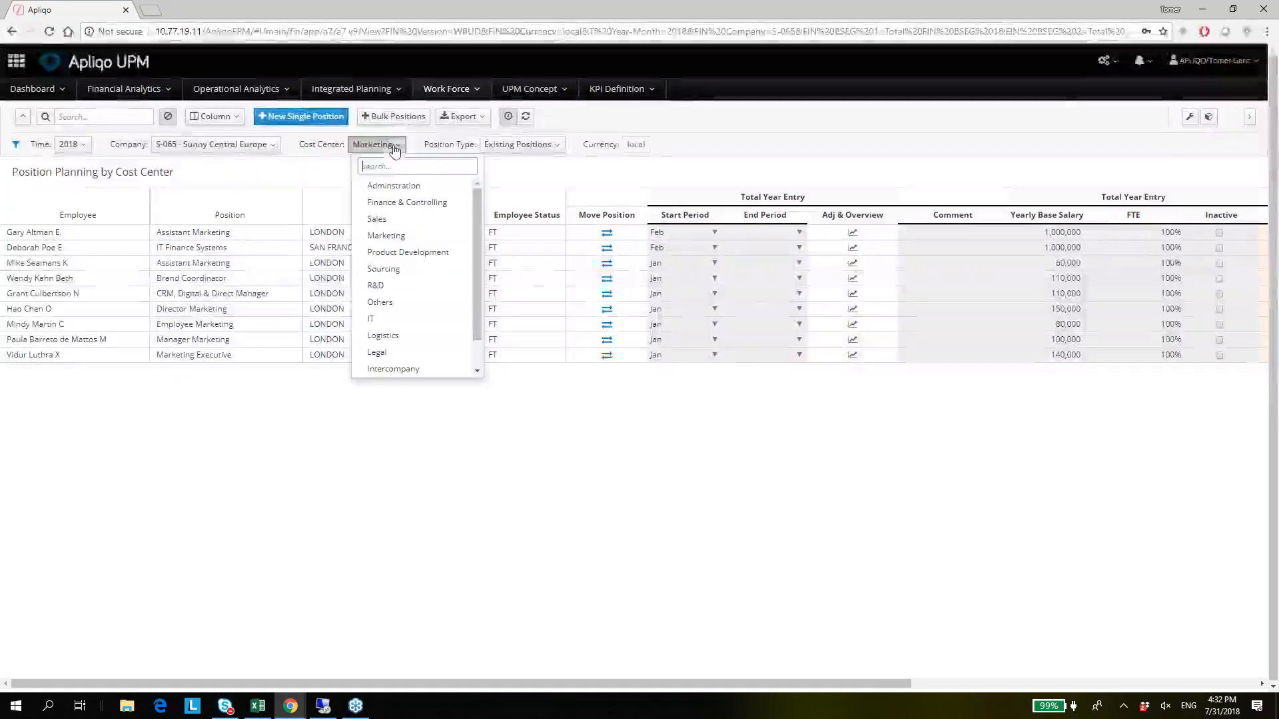
pyautogui.click(389, 186)
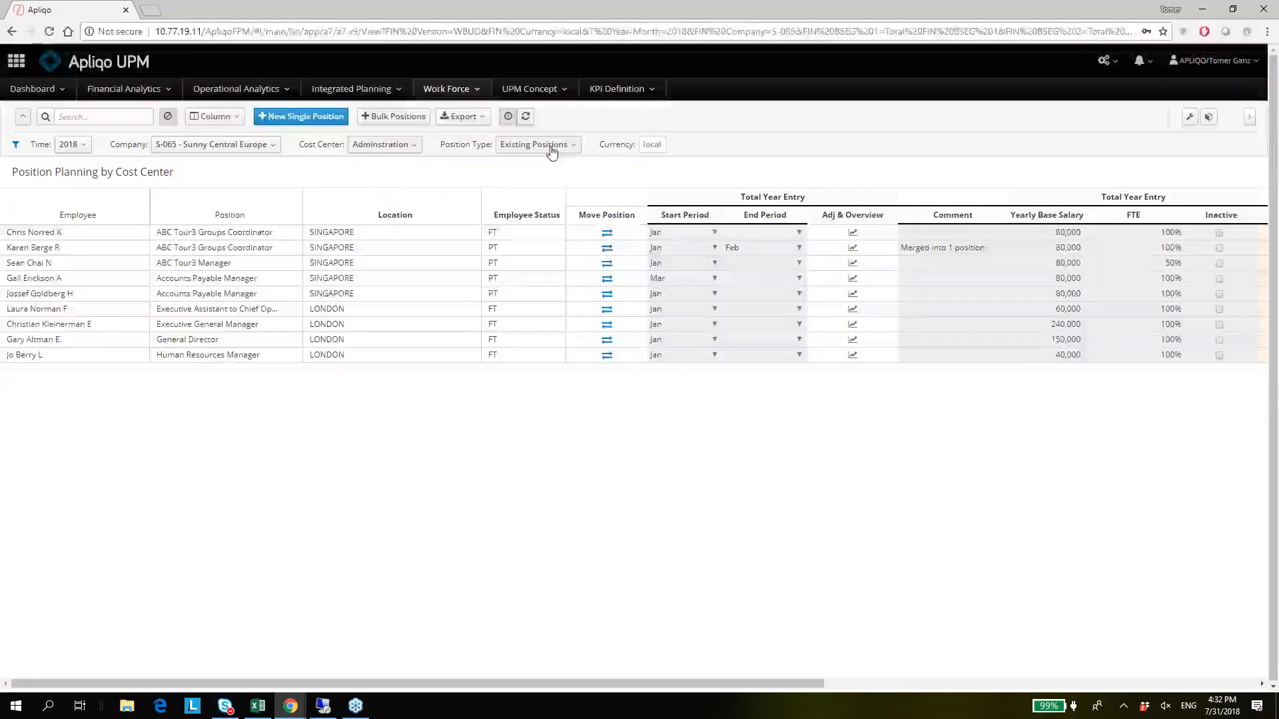
pyautogui.click(551, 152)
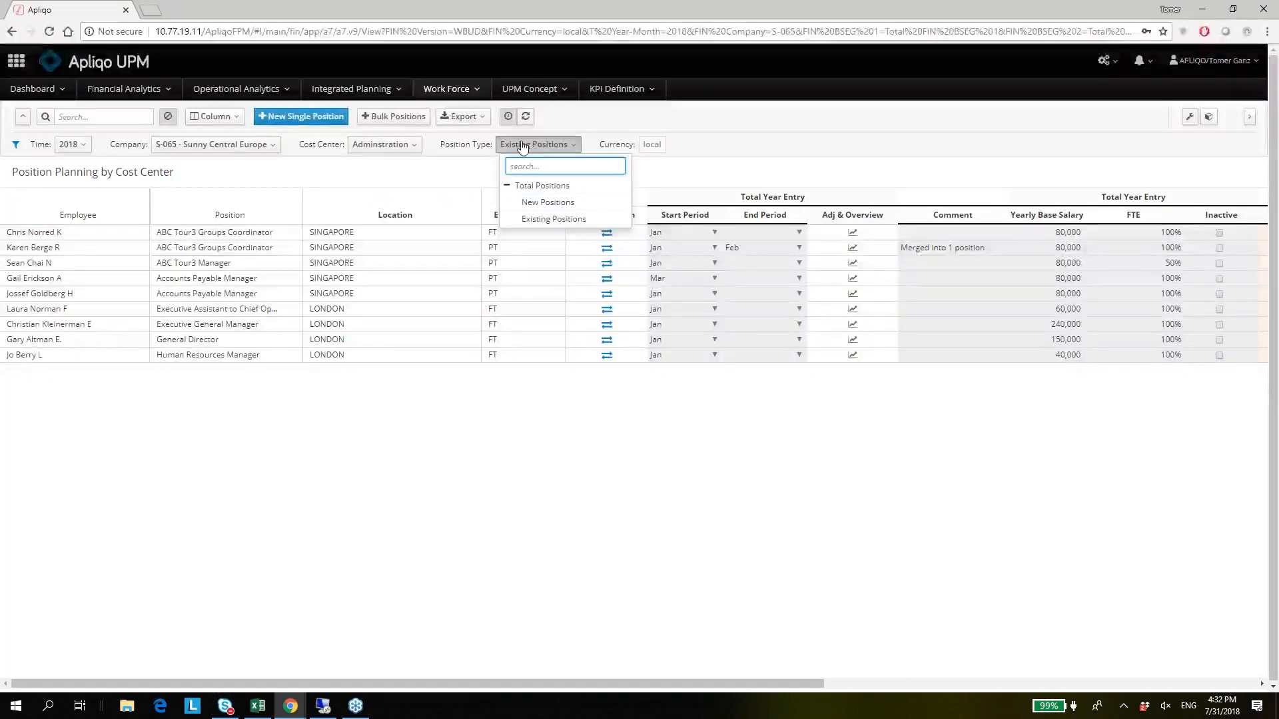
pyautogui.click(523, 146)
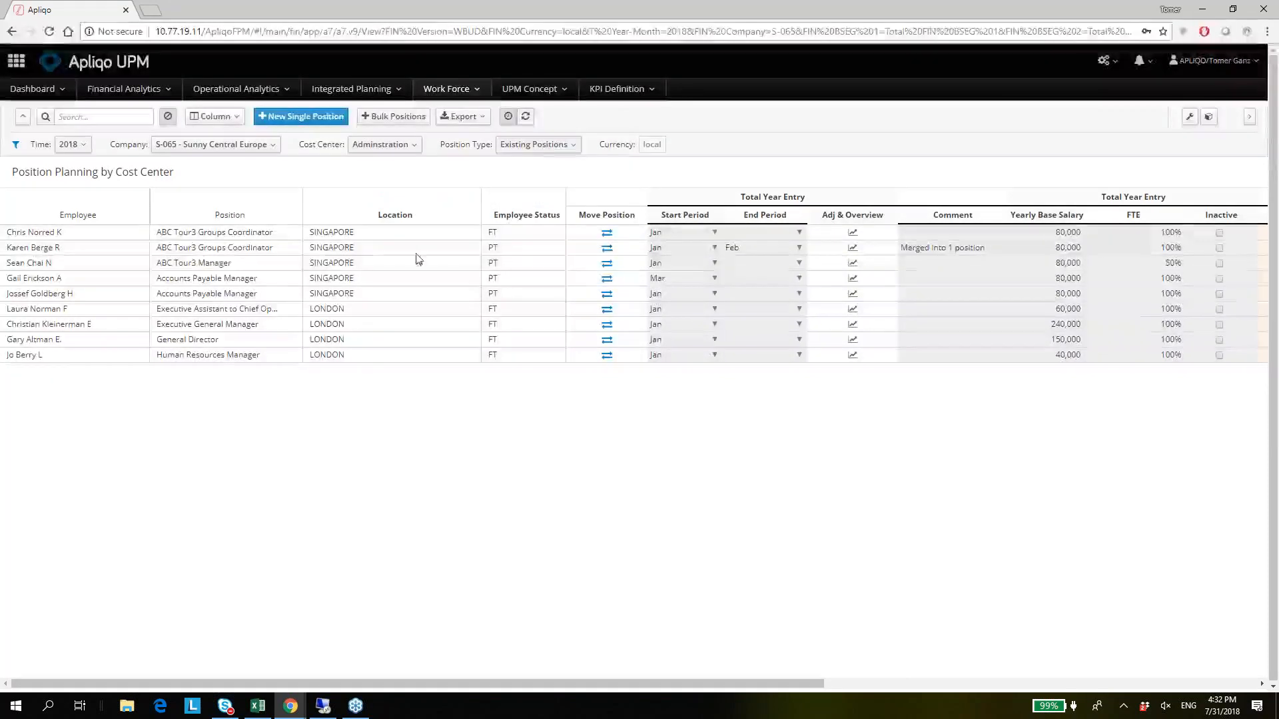
# Examine the first employee's name, position, location and status, and the locations of the Singapore employees listed below.
pyautogui.click(79, 236)
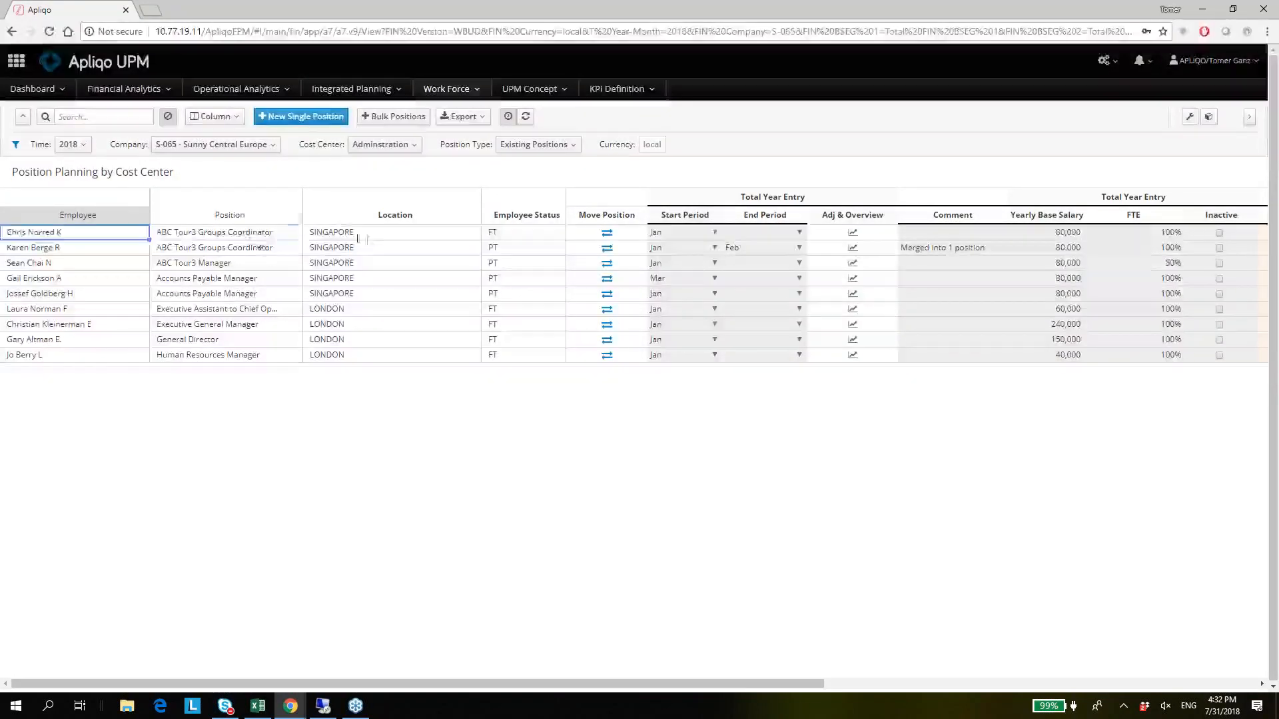
pyautogui.click(273, 237)
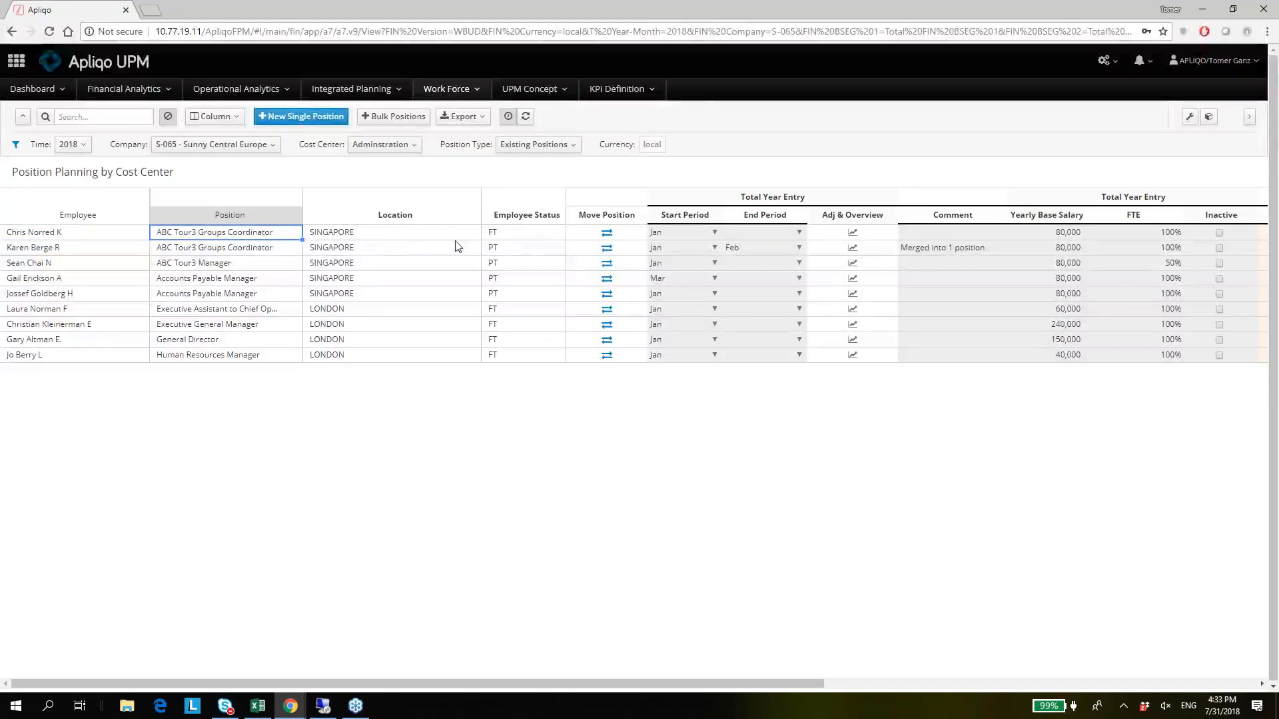
pyautogui.click(519, 238)
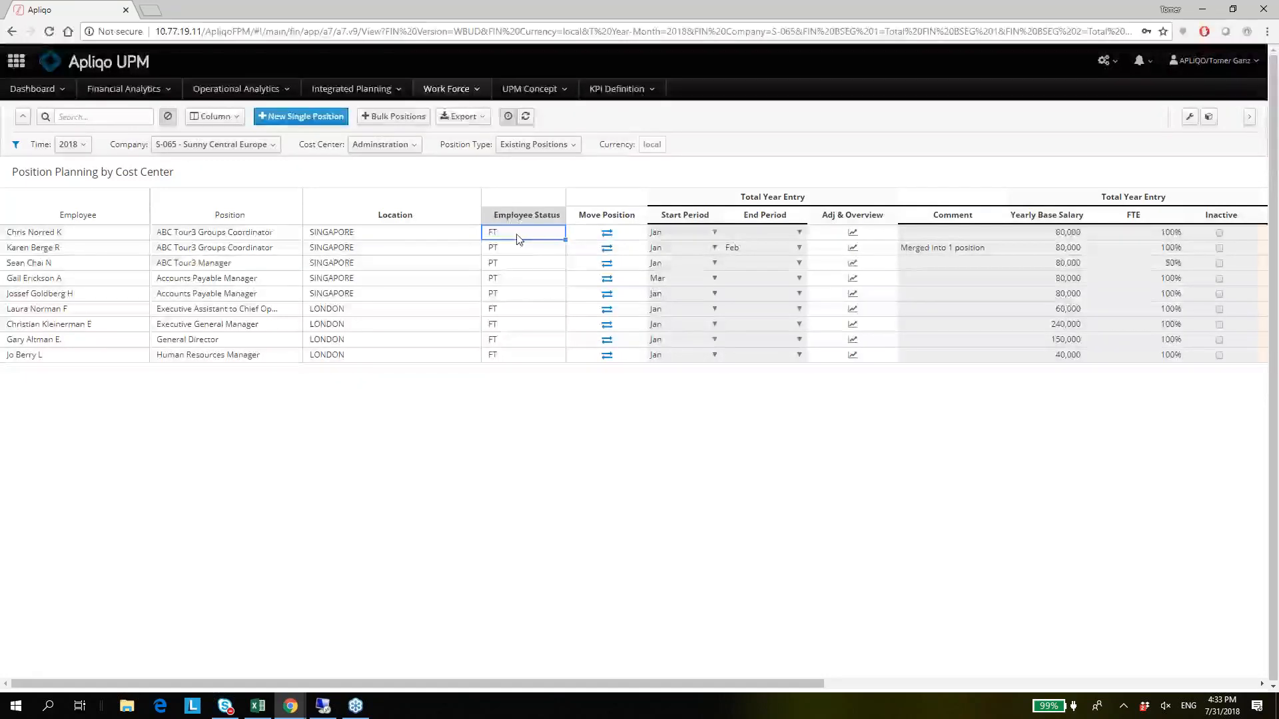
pyautogui.press('Left')
pyautogui.press('Left')
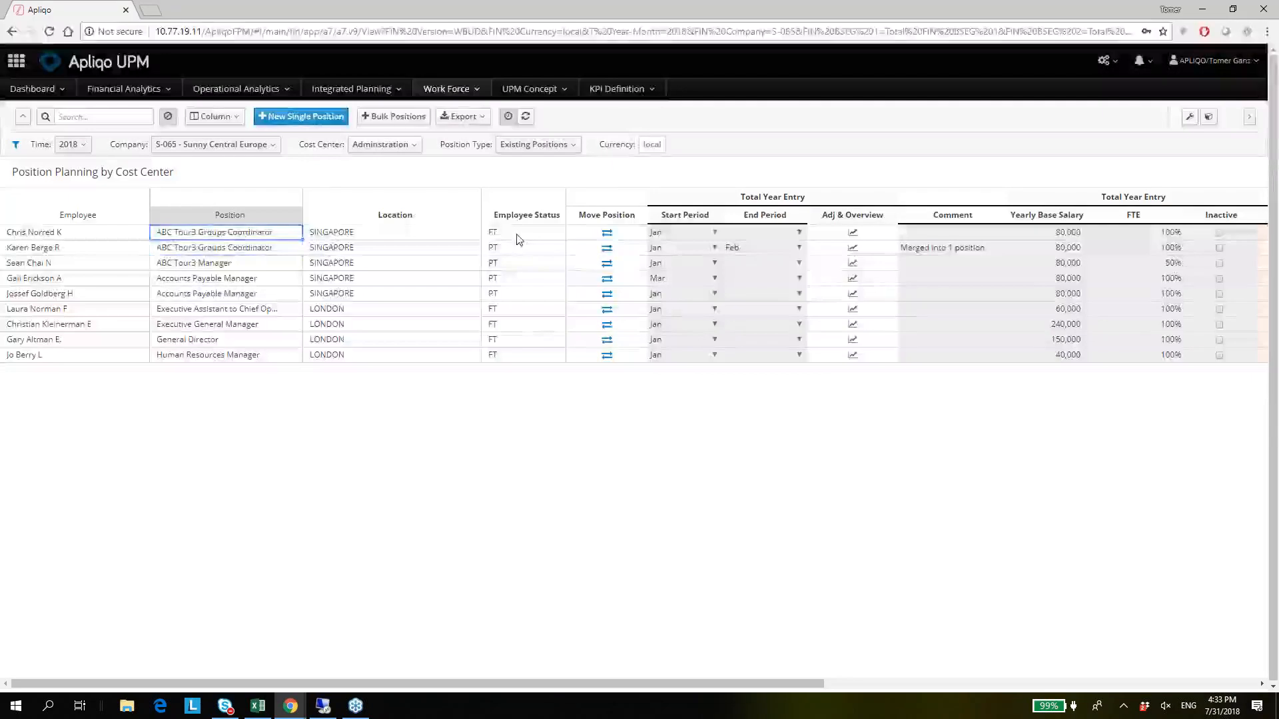
pyautogui.press('Right')
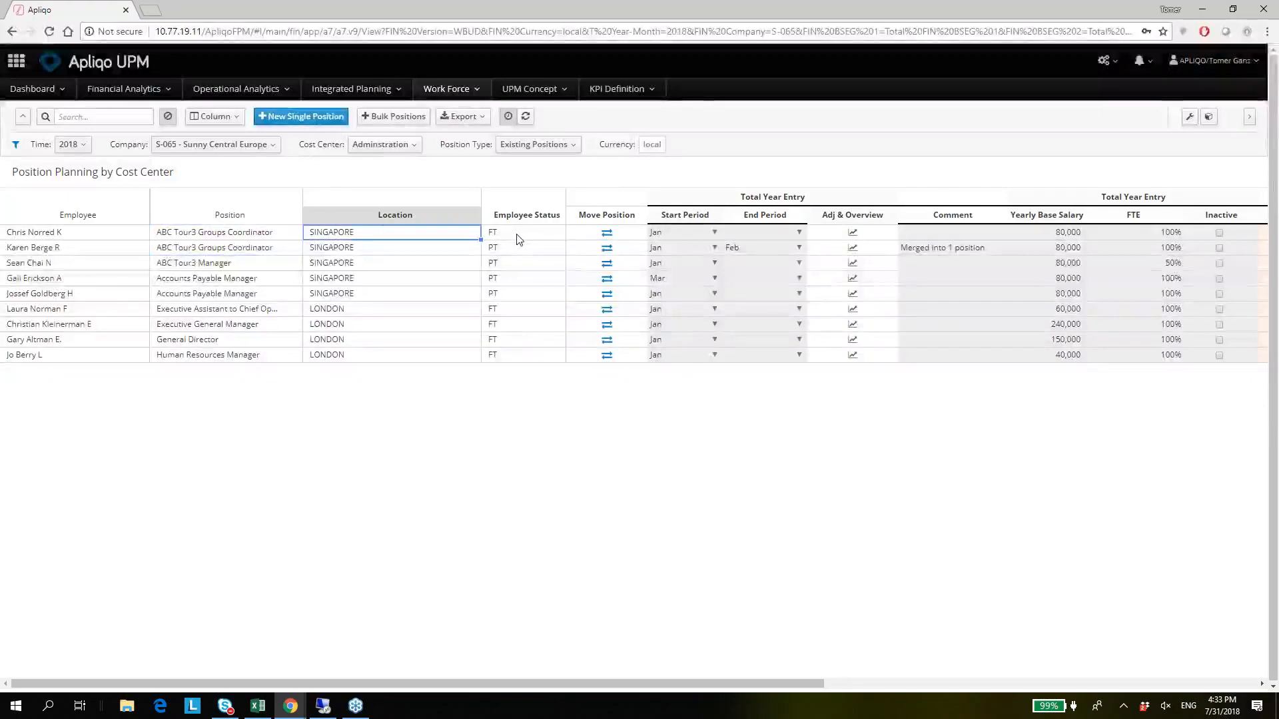
pyautogui.press('Down')
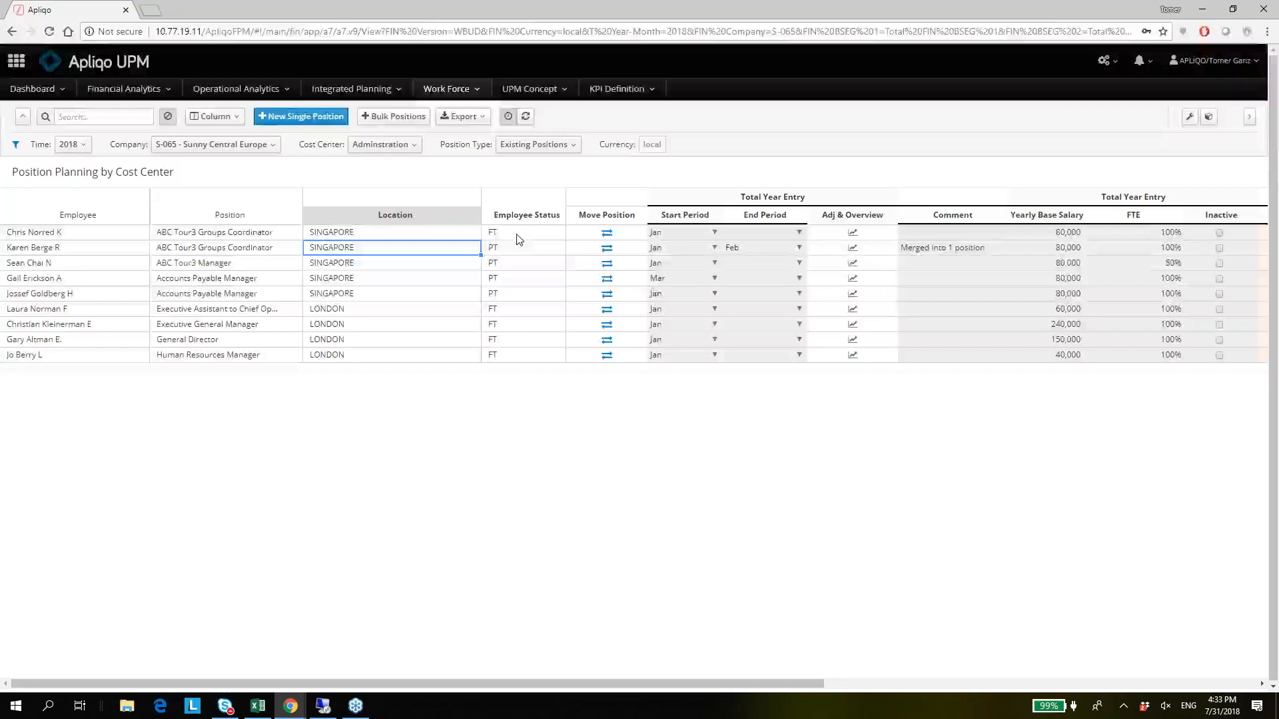
pyautogui.press('Down')
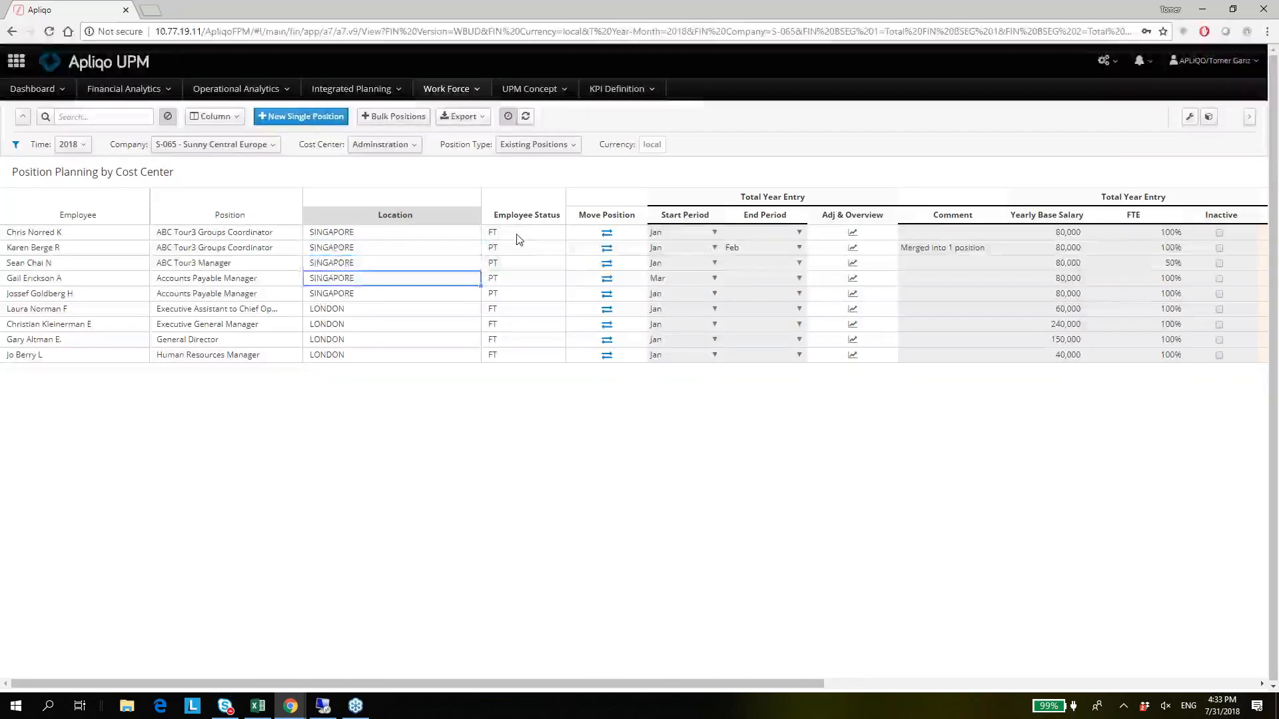
# Compare the employee statuses of the Singapore rows, and highlight the second employee's position, location and status together.
pyautogui.press('Right')
pyautogui.press('Up')
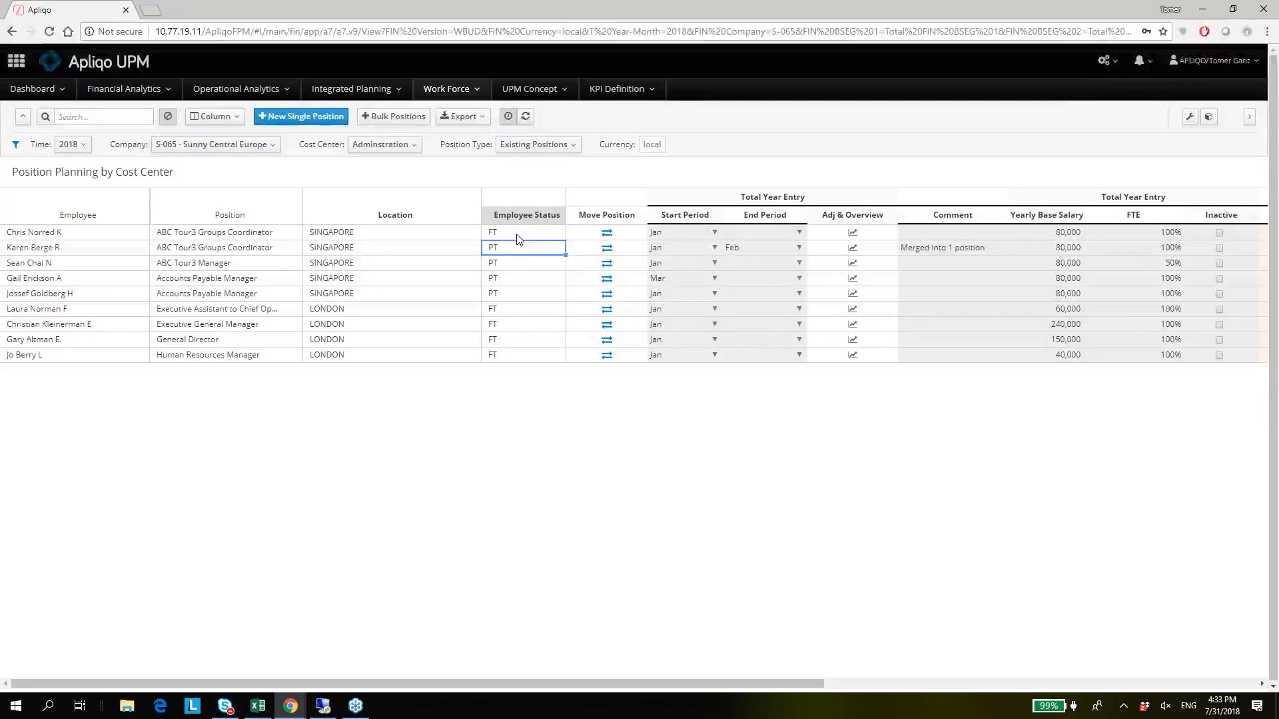
pyautogui.press('Left')
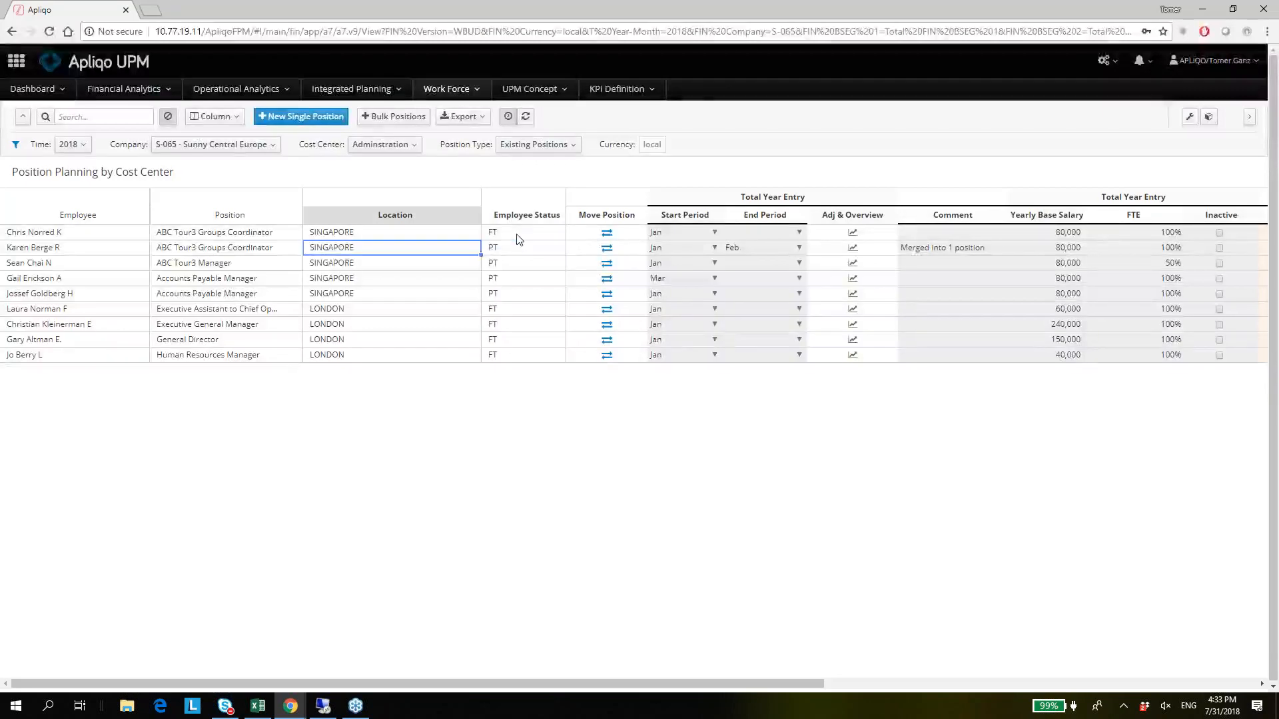
pyautogui.press('Left')
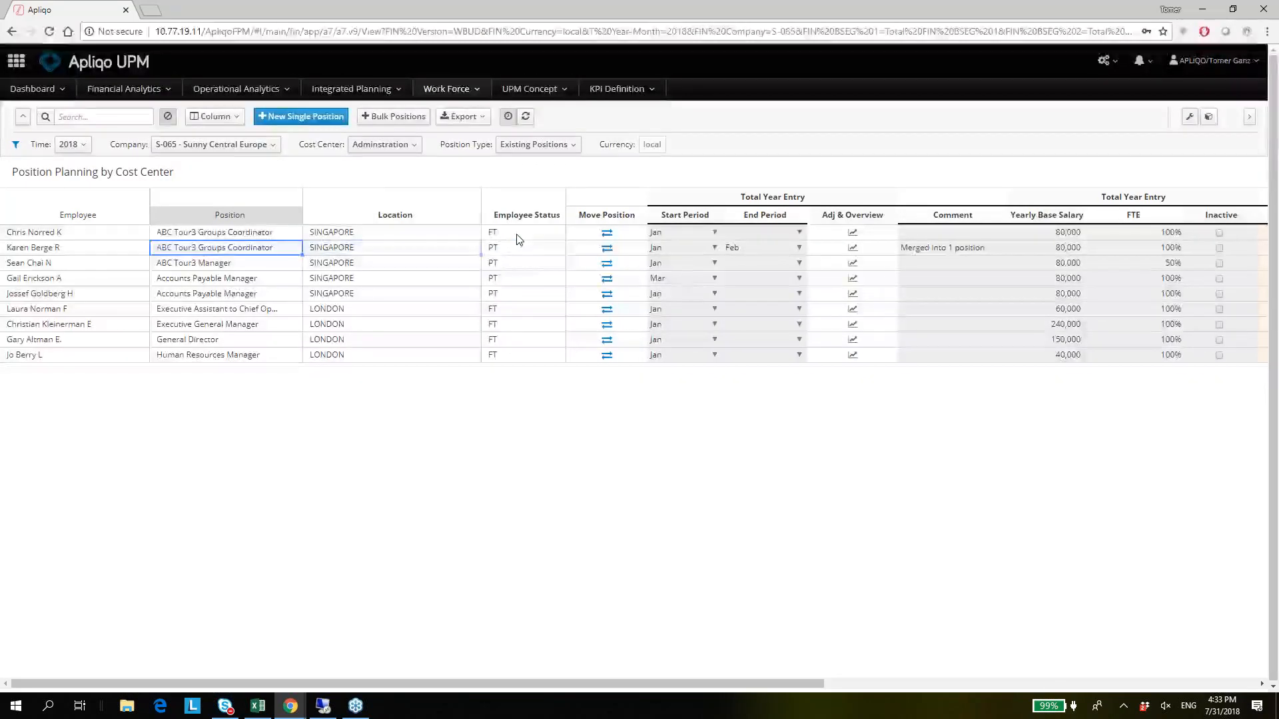
pyautogui.hotkey('shift', 'Right')
pyautogui.hotkey('shift', 'Right')
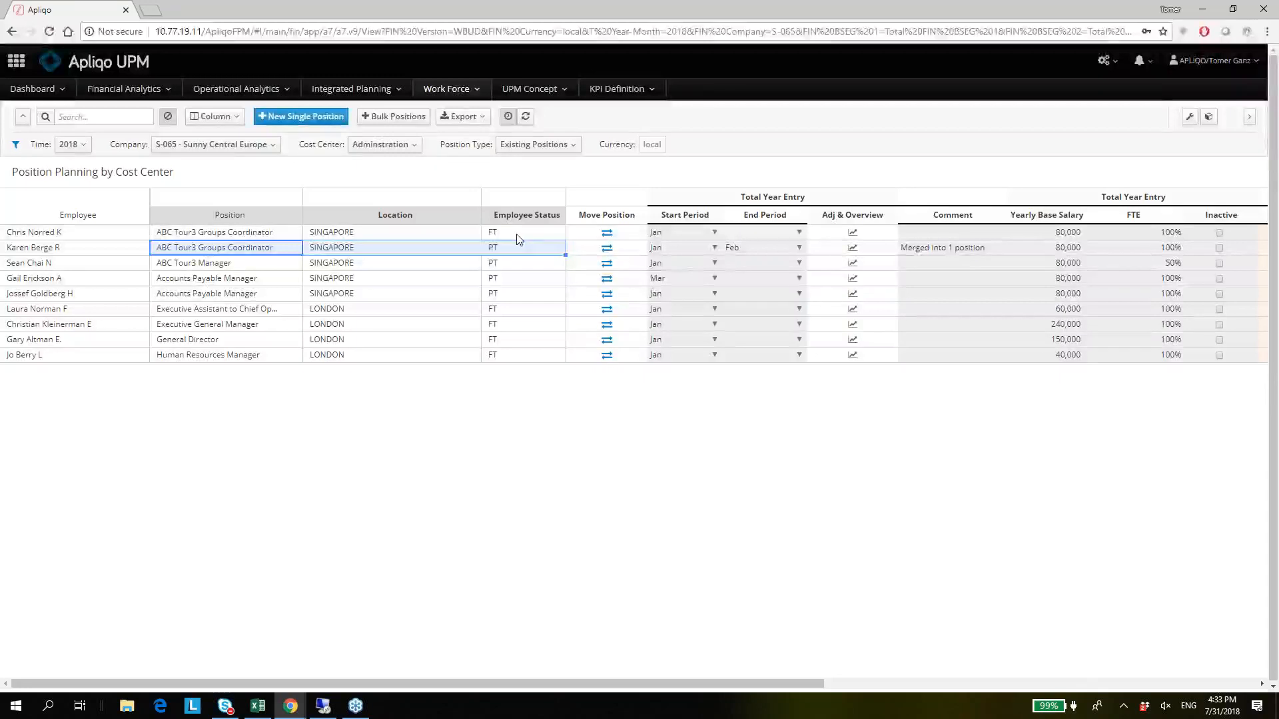
pyautogui.press('Right')
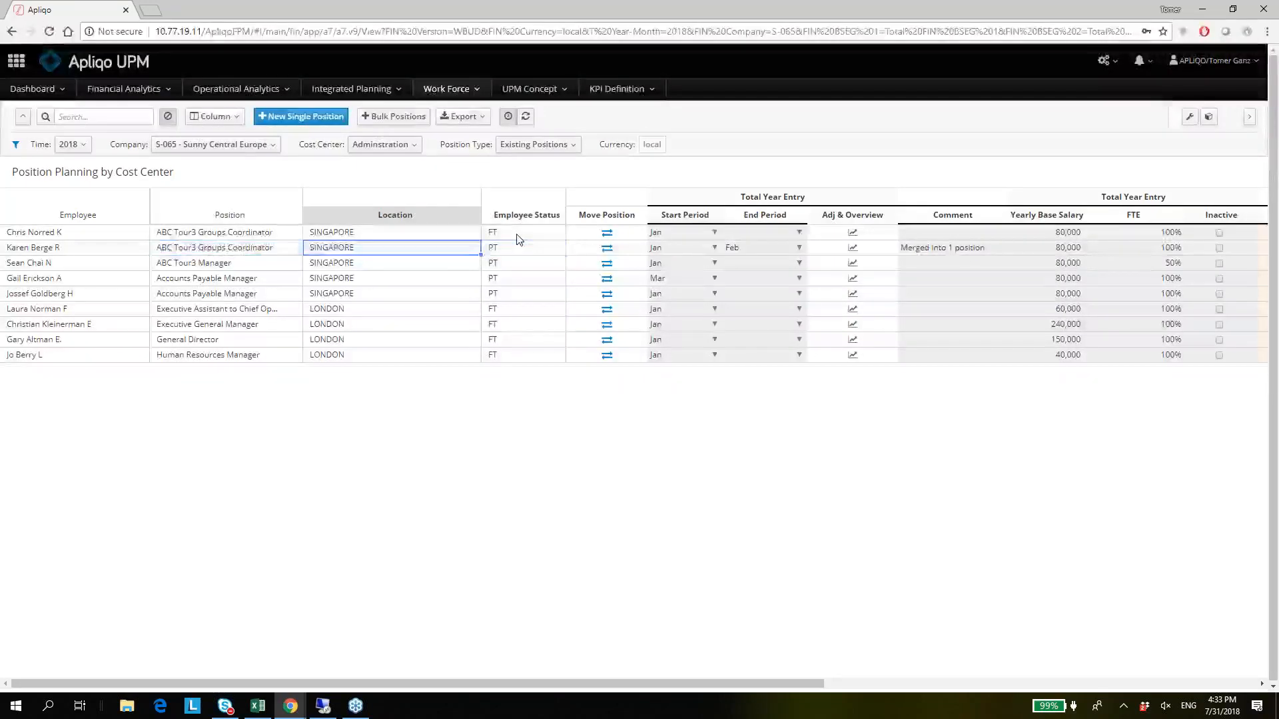
pyautogui.press('Left')
# Examine the Move Position and Start Period fields for the second employee in the position list.
pyautogui.press('Right')
pyautogui.press('Right')
pyautogui.press('Right')
pyautogui.press('Right')
pyautogui.press('Right')
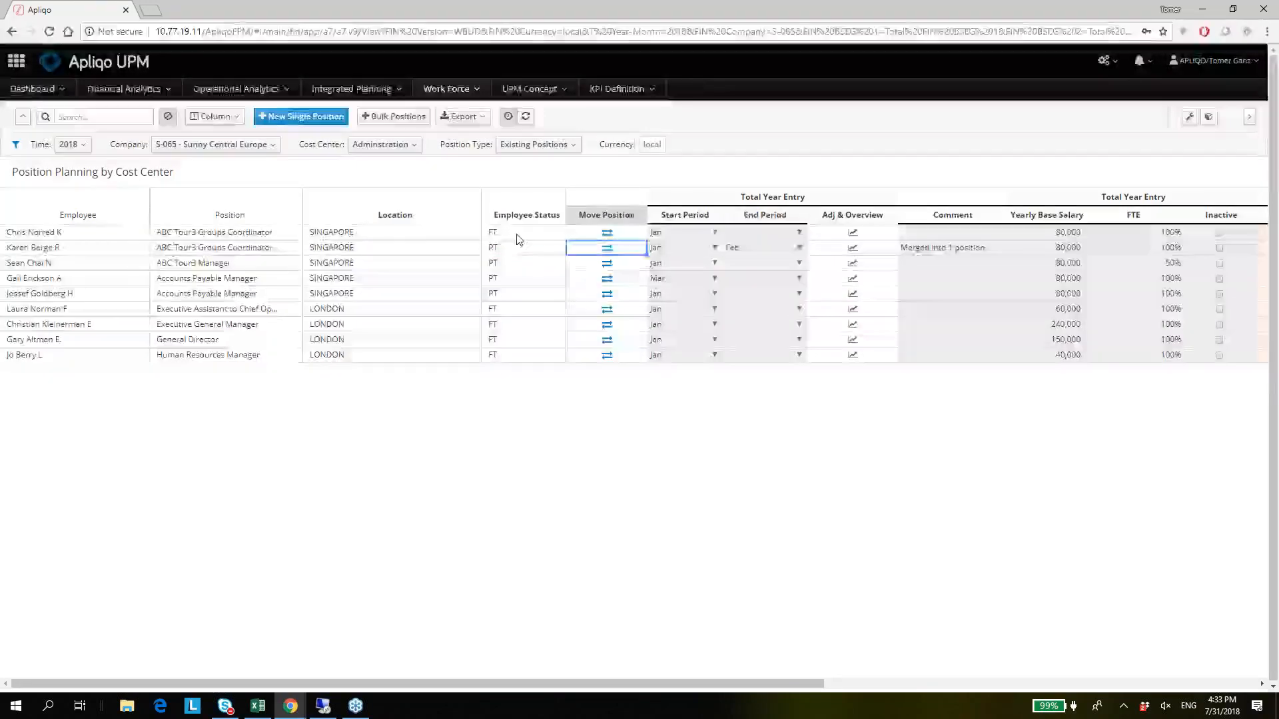
pyautogui.press('Left')
pyautogui.press('Right')
pyautogui.press('Left')
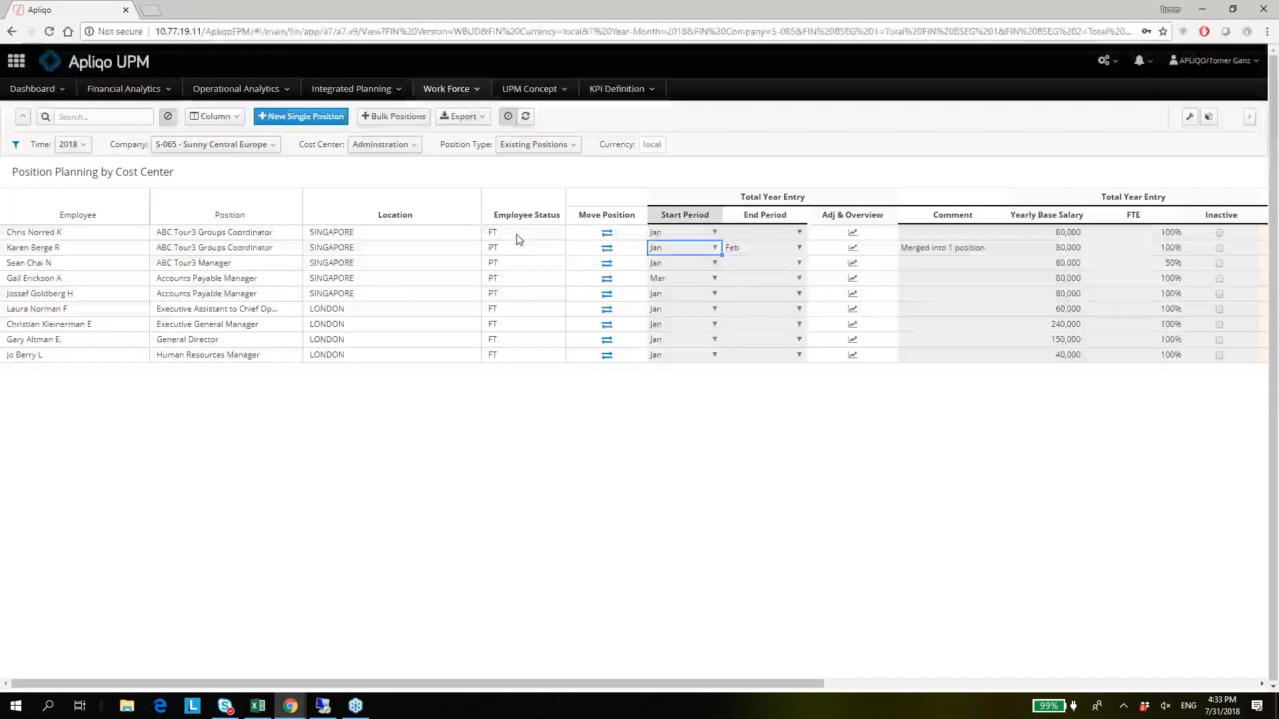
pyautogui.press('Right')
pyautogui.press('Left')
pyautogui.press('Right')
# Examine the first employee's Adj & Overview field, and the second employee's period, comment and Yearly Base Salary fields.
pyautogui.press('Up')
pyautogui.press('Right')
pyautogui.press('Right')
pyautogui.press('Right')
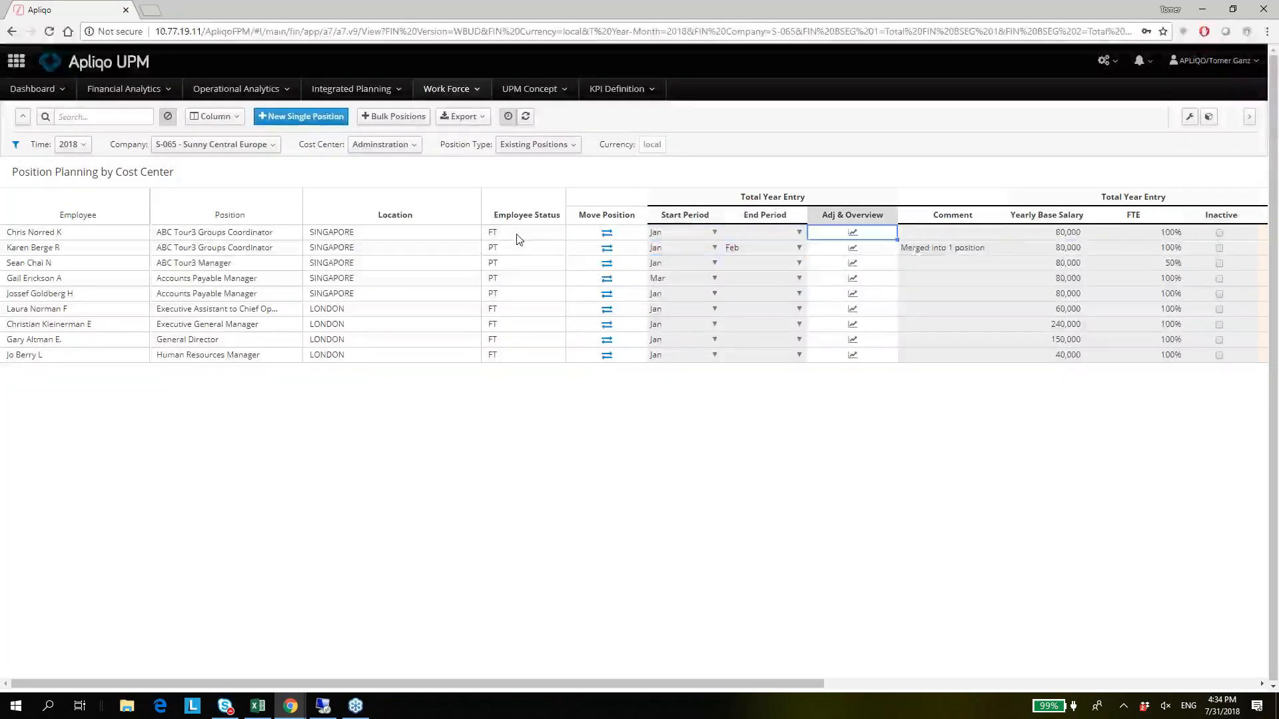
pyautogui.press('Left')
pyautogui.press('Down')
pyautogui.press('Left')
pyautogui.press('Down')
pyautogui.press('Up')
pyautogui.press('Right')
pyautogui.press('Left')
pyautogui.press('Right')
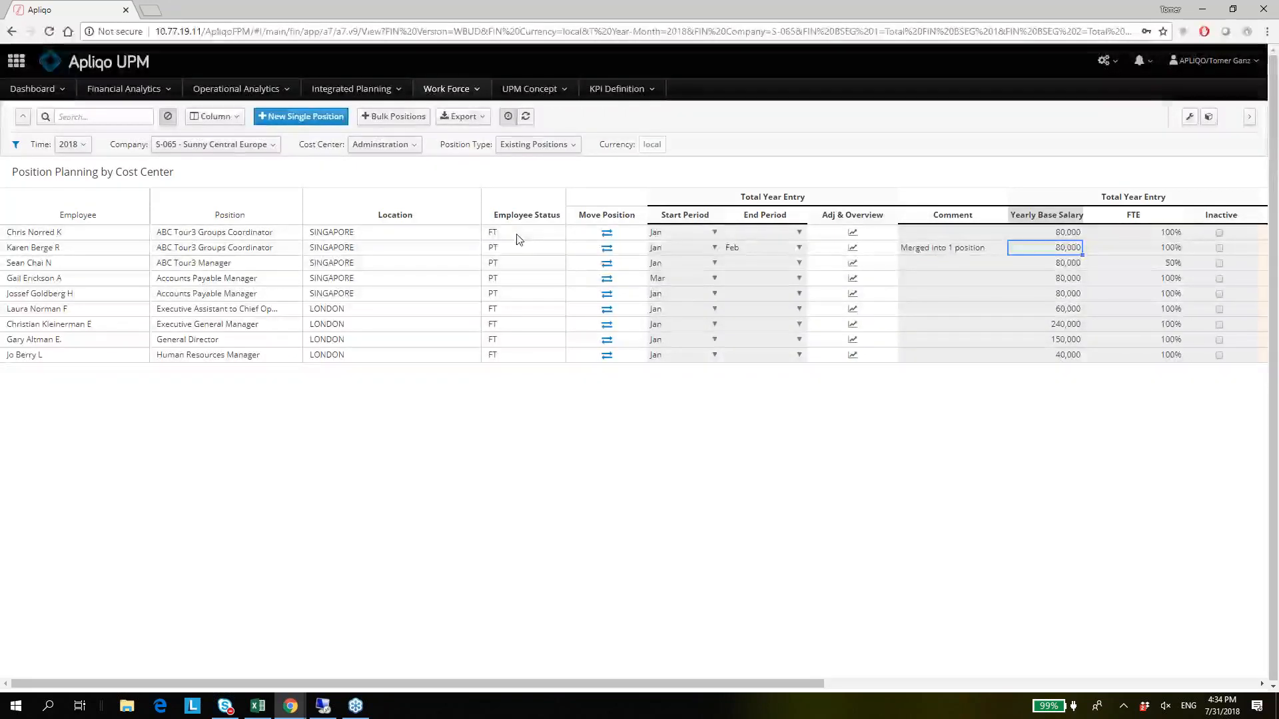
# Examine the second employee's FTE and Inactive fields, and the FTE of the ABC Tour3 Manager in the row below.
pyautogui.press('Right')
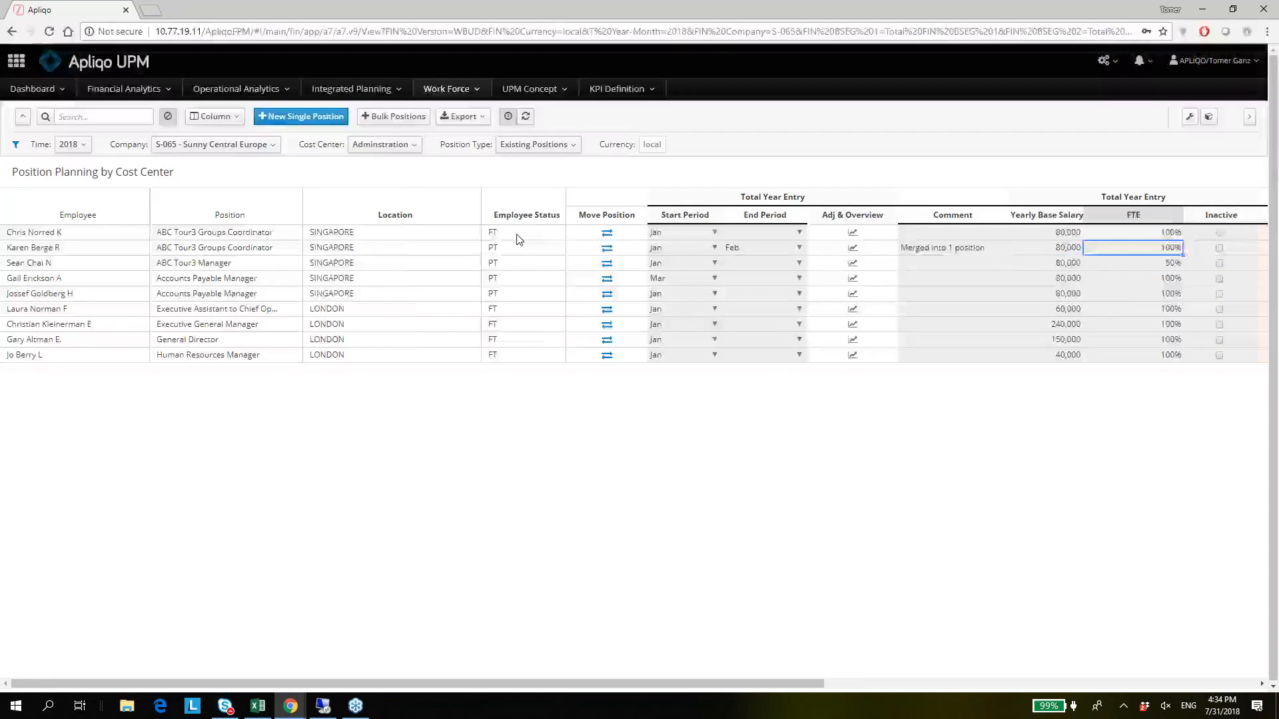
pyautogui.press('Right')
pyautogui.press('Down')
pyautogui.press('Right')
pyautogui.press('Left')
pyautogui.press('Left')
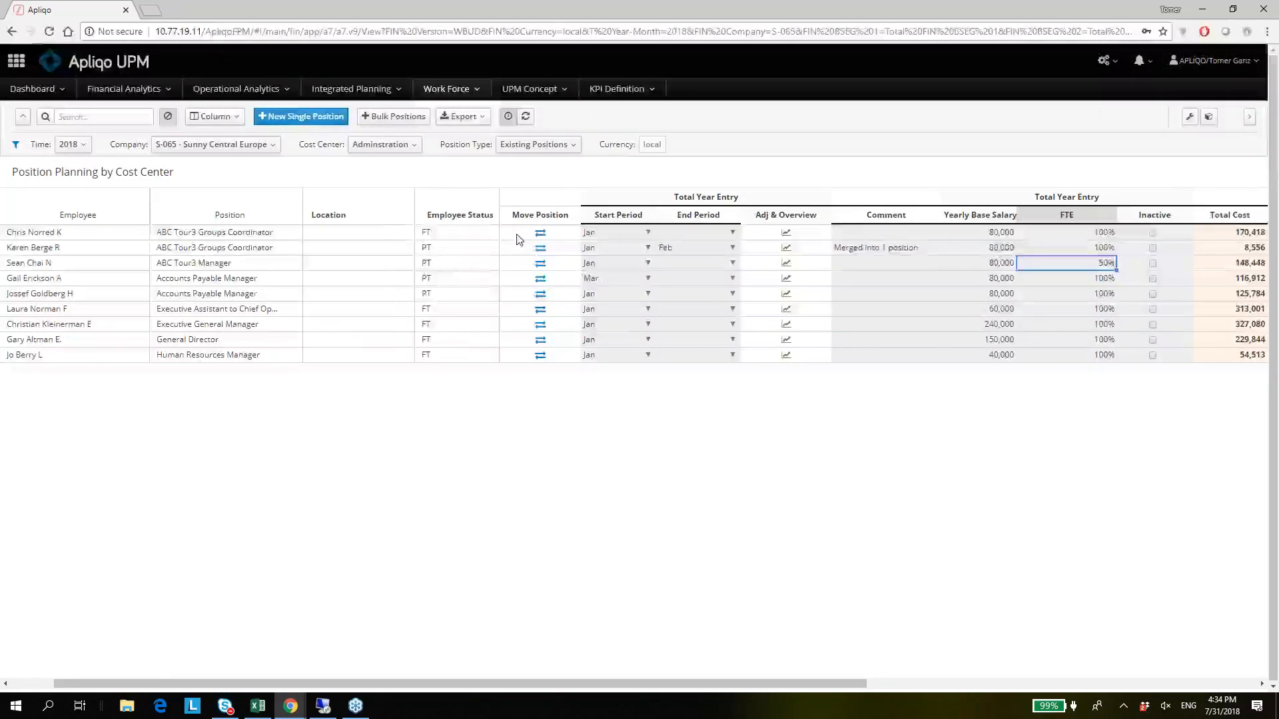
# Examine the ABC Tour3 Manager's total-year cost columns from Total Cost and Salary through Bonus Provision and Leave Provision.
pyautogui.press('Right')
pyautogui.press('Right')
pyautogui.press('Right')
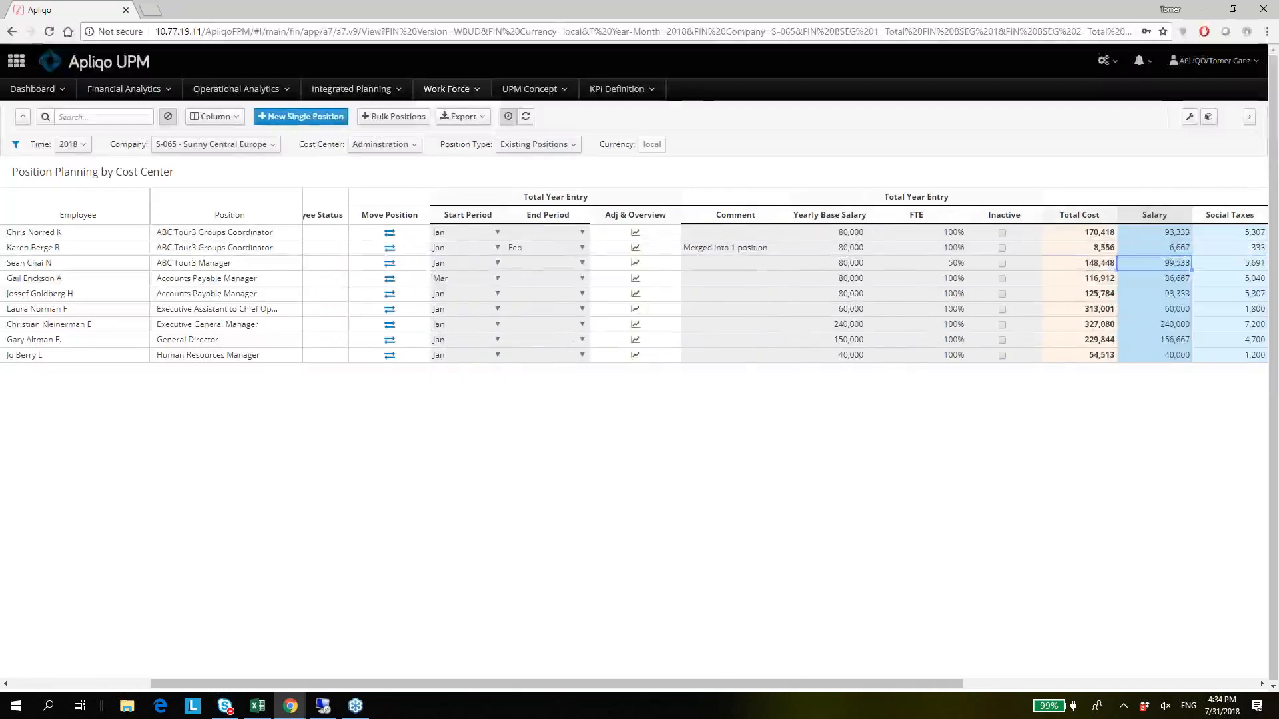
pyautogui.press('Right')
pyautogui.press('Right')
pyautogui.press('Right')
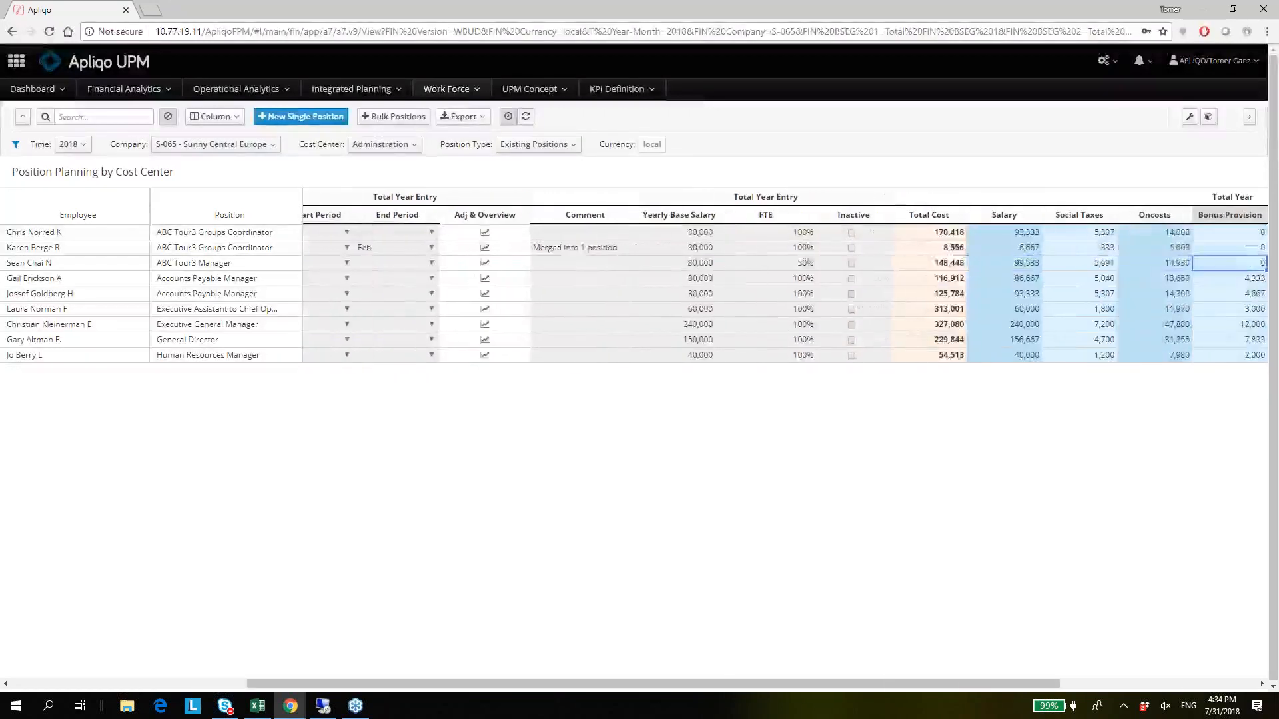
pyautogui.press('Right')
pyautogui.press('Right')
# Compare the Total Cost of the first two employees, both ABC Tour3 Groups Coordinators.
pyautogui.press('Left')
pyautogui.press('Left')
pyautogui.press('Left')
pyautogui.press('Left')
pyautogui.press('Left')
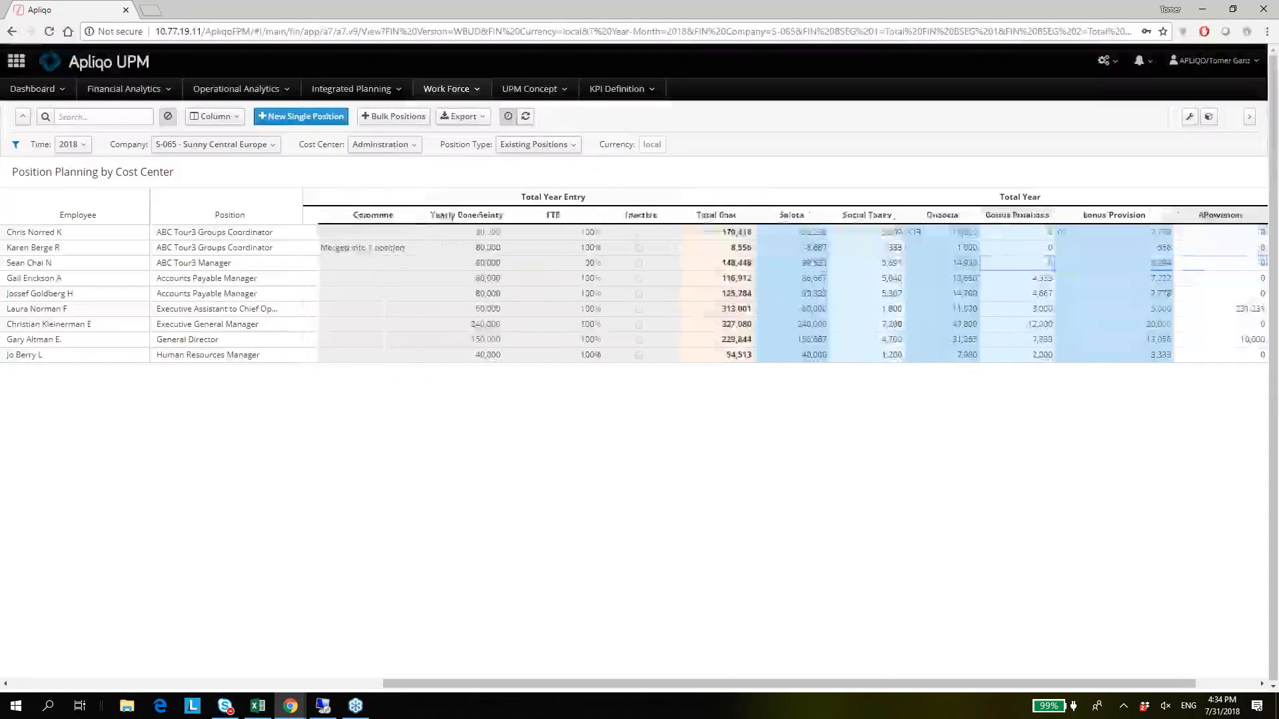
pyautogui.press('Left')
pyautogui.press('Up')
pyautogui.press('Up')
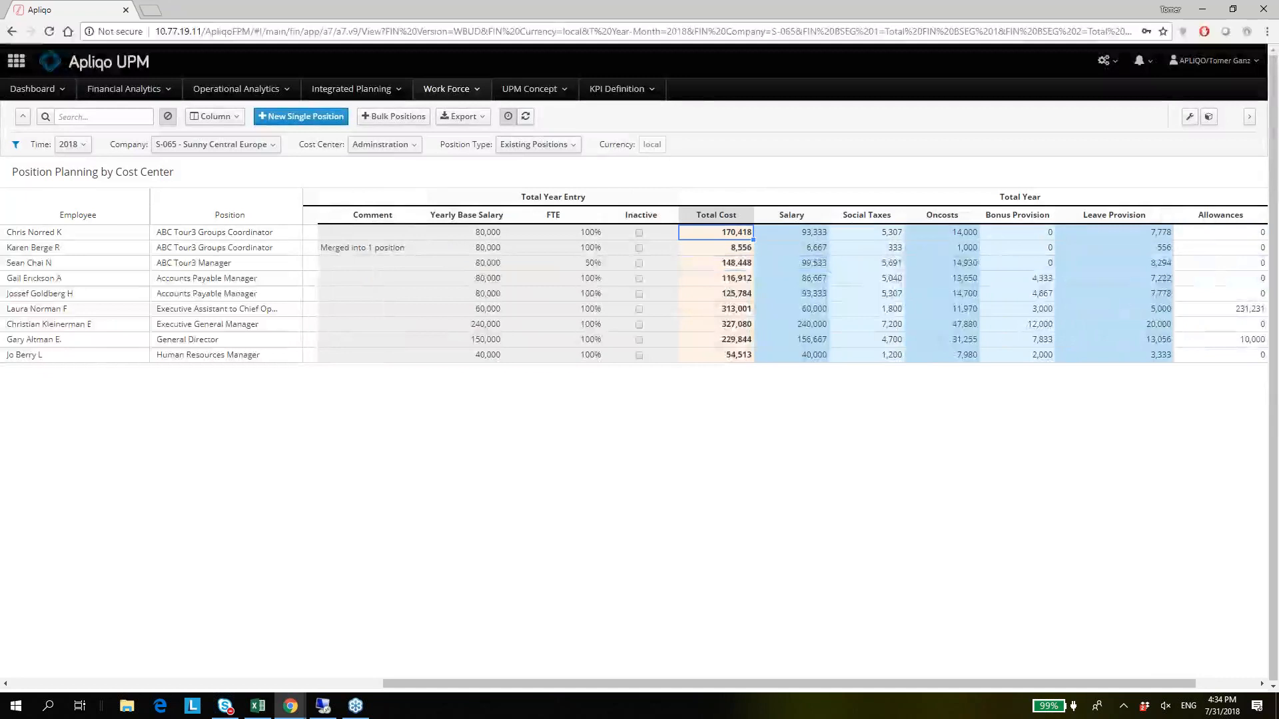
pyautogui.press('Down')
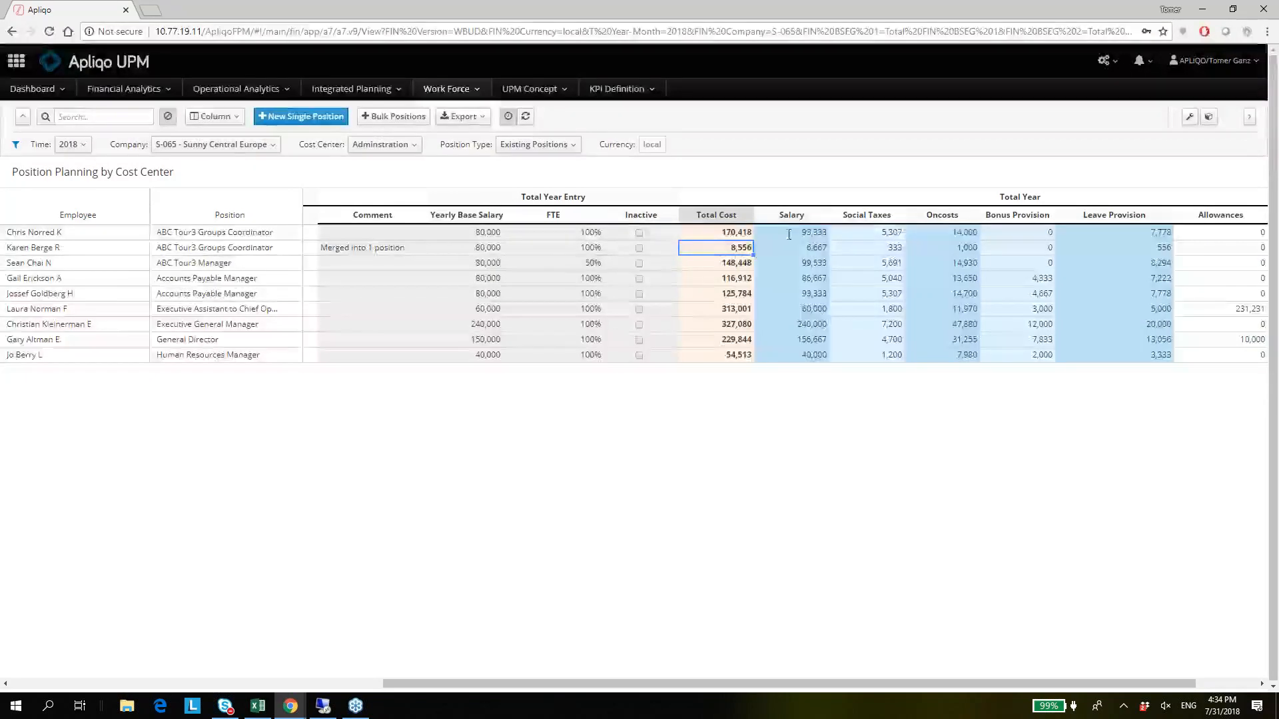
# Examine the Social Taxes, Oncosts and Bonus Provision of the second Accounts Payable Manager in the list.
pyautogui.press('Right')
pyautogui.press('Right')
pyautogui.press('Down')
pyautogui.press('Down')
pyautogui.press('Down')
pyautogui.press('Right')
pyautogui.press('Right')
pyautogui.press('Right')
pyautogui.press('Left')
pyautogui.press('Left')
pyautogui.press('Left')
pyautogui.press('Left')
pyautogui.press('Right')
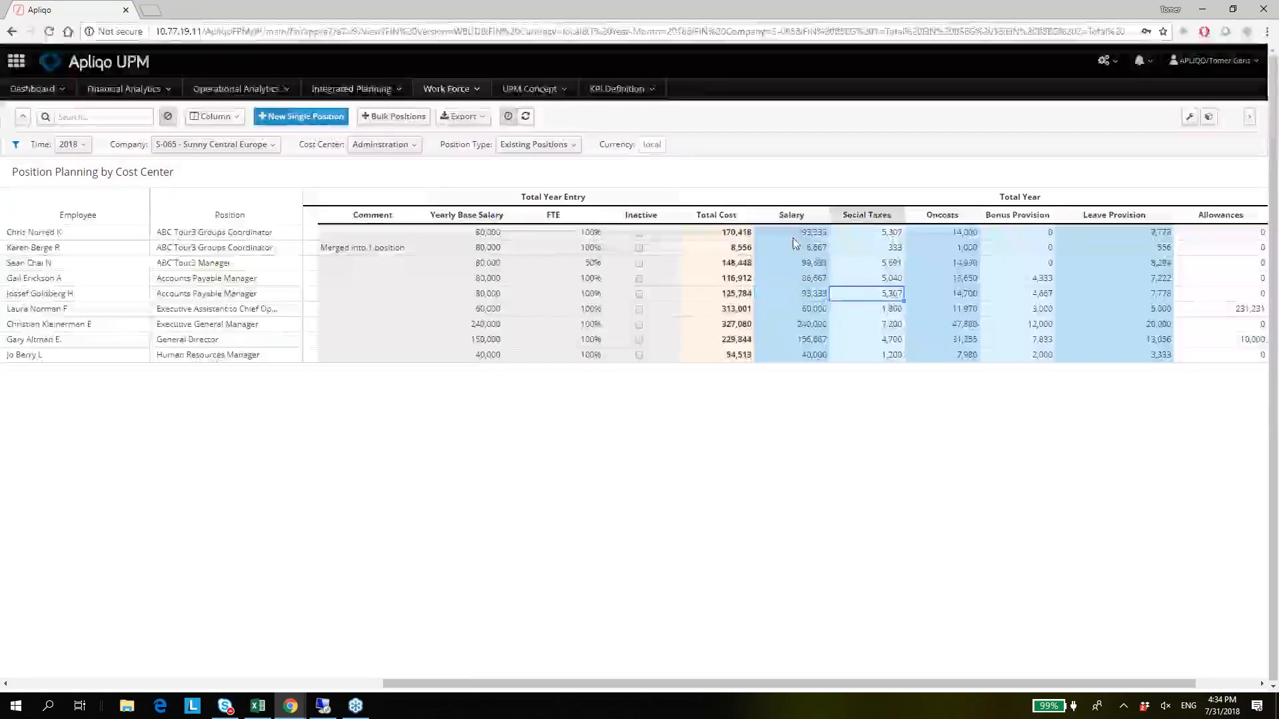
pyautogui.press('Right')
# Examine the remaining provision columns and the Executive Assistant's cost components.
pyautogui.press('Right')
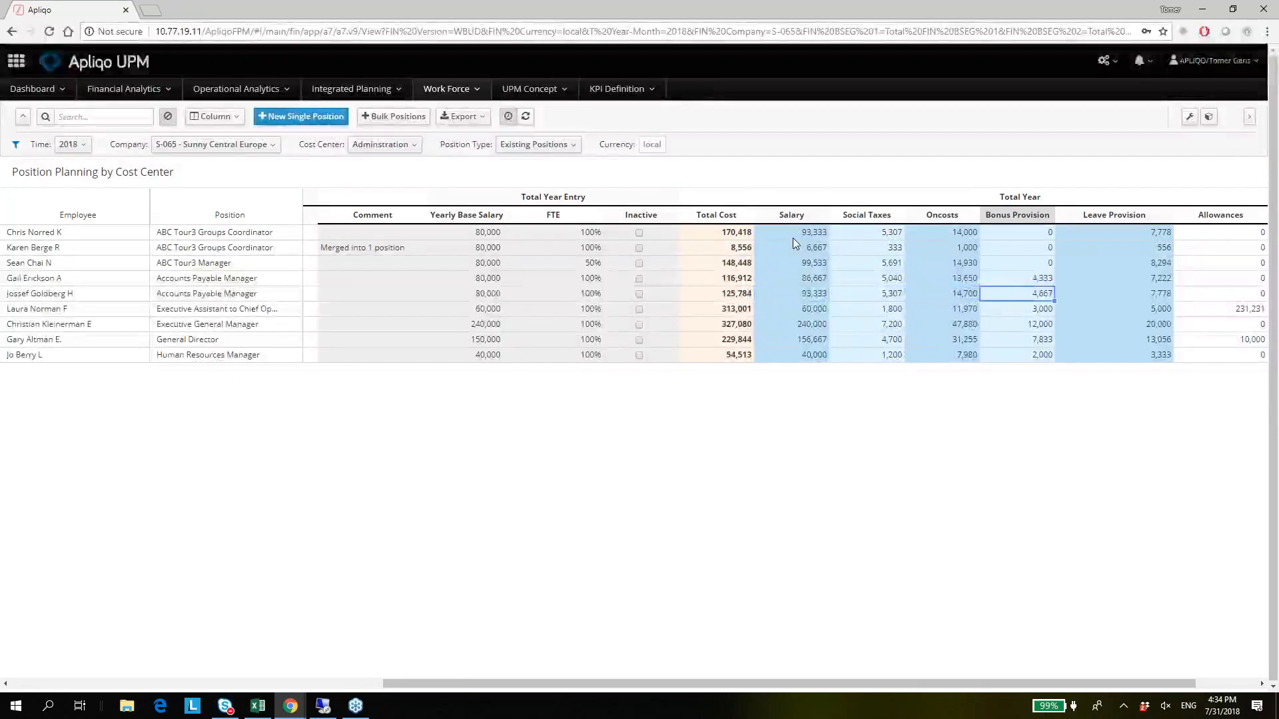
pyautogui.press('Right')
pyautogui.press('Right')
pyautogui.press('Down')
pyautogui.press('Left')
# Examine the Move Position fields from the ABC Tour3 Manager down to the Executive Assistant.
pyautogui.press('Left')
pyautogui.press('Left')
pyautogui.press('Left')
pyautogui.press('Left')
pyautogui.press('Left')
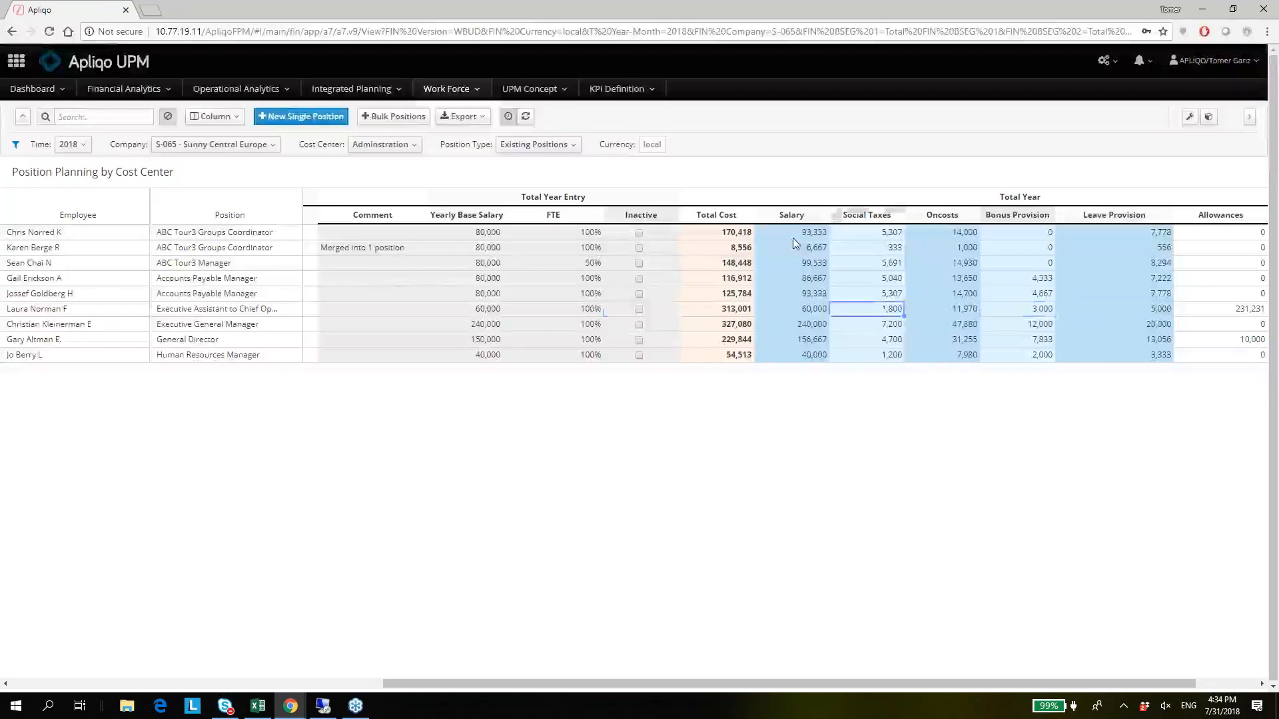
pyautogui.press('Up')
pyautogui.press('Up')
pyautogui.press('Up')
pyautogui.press('Up')
pyautogui.press('Left')
pyautogui.press('Left')
pyautogui.press('Left')
pyautogui.press('Down')
pyautogui.press('Left')
pyautogui.press('Left')
pyautogui.press('Left')
pyautogui.press('Left')
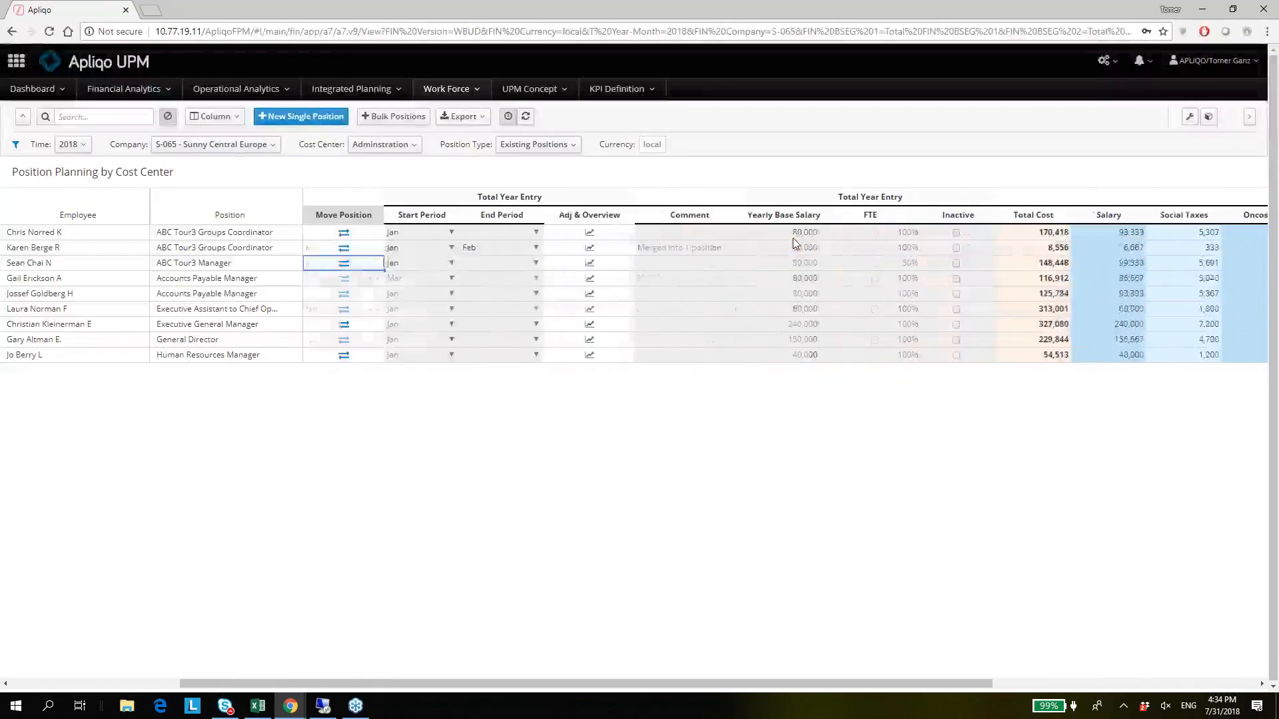
pyautogui.press('Down')
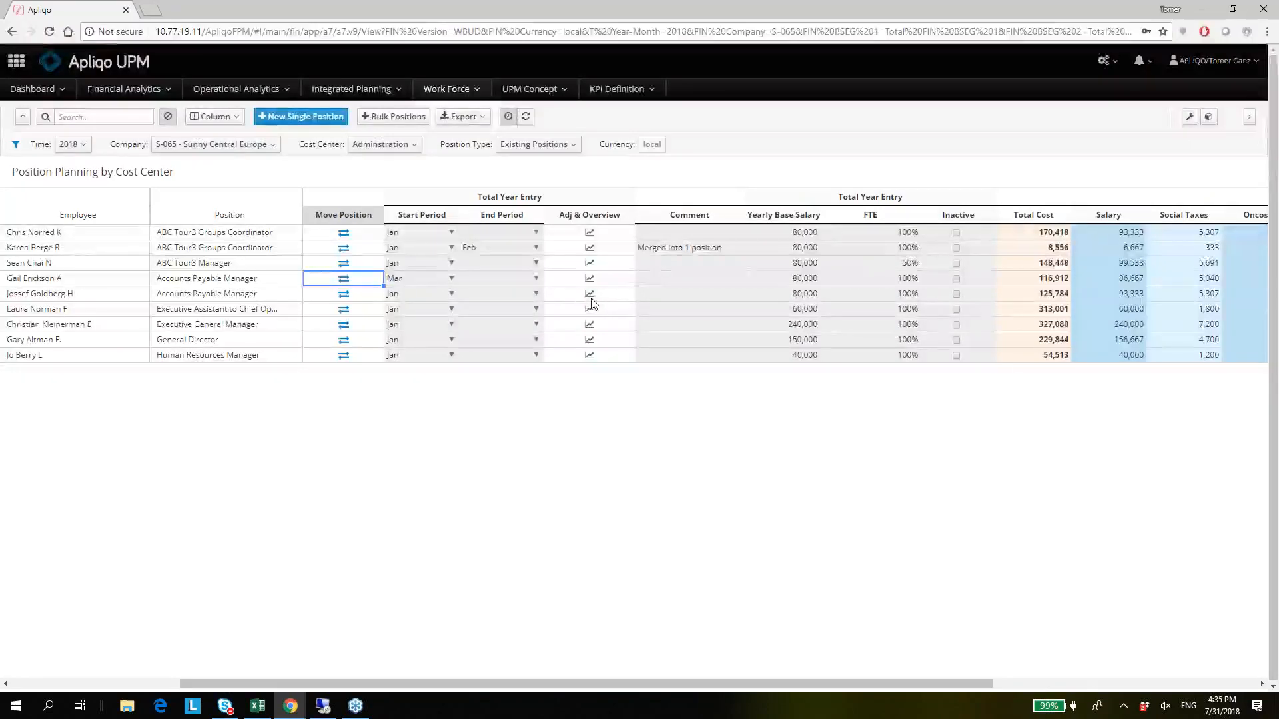
pyautogui.press('Down')
pyautogui.press('Down')
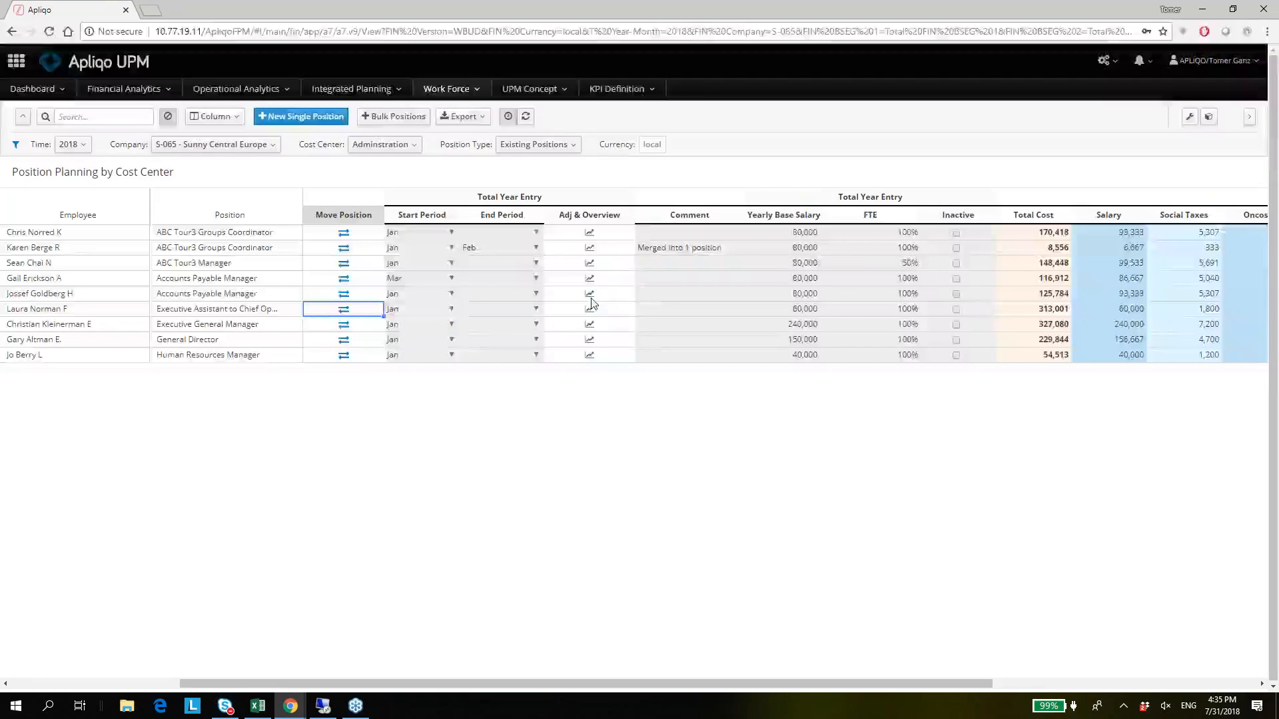
# Examine the second Accounts Payable Manager's fields from Location through End Period.
pyautogui.press('Right')
pyautogui.press('Up')
pyautogui.press('Left')
pyautogui.press('Left')
pyautogui.press('Left')
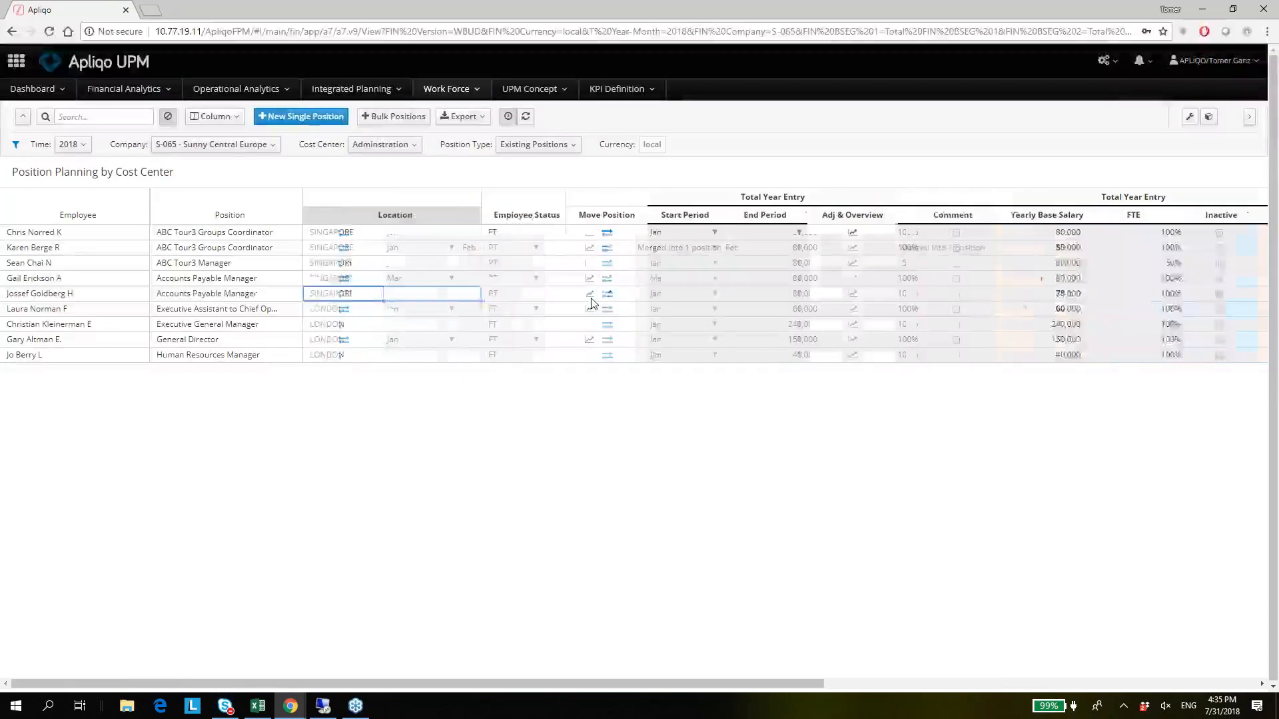
pyautogui.press('Right')
pyautogui.press('Right')
pyautogui.press('Right')
pyautogui.press('Right')
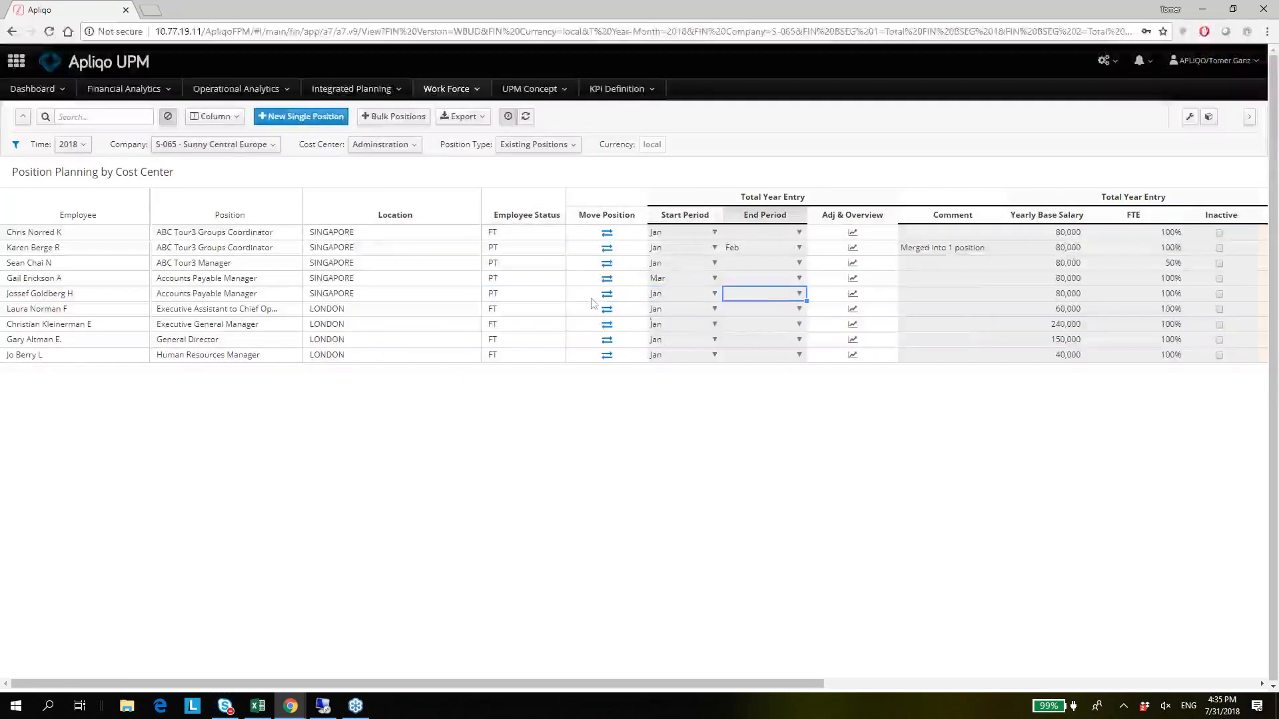
# Open the second Accounts Payable Manager's Adj & Overview, and examine the January and February Headcount and the January FTE.
pyautogui.click(854, 295)
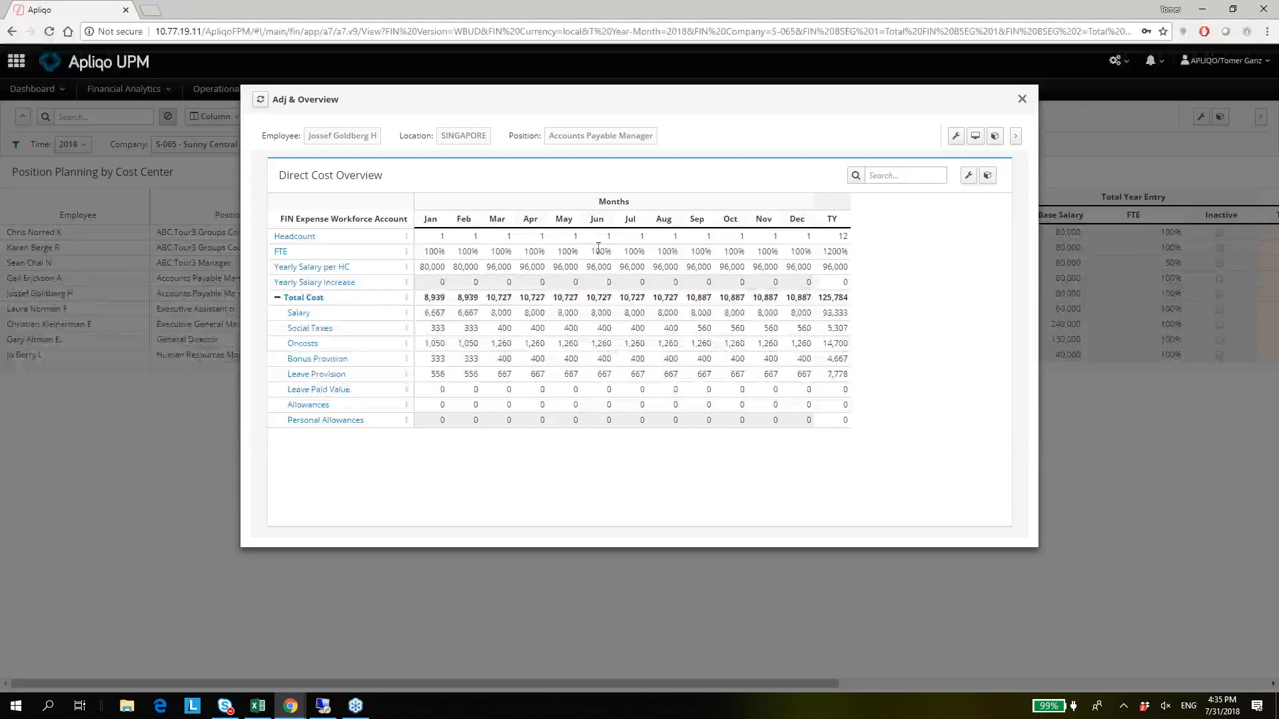
pyautogui.click(572, 250)
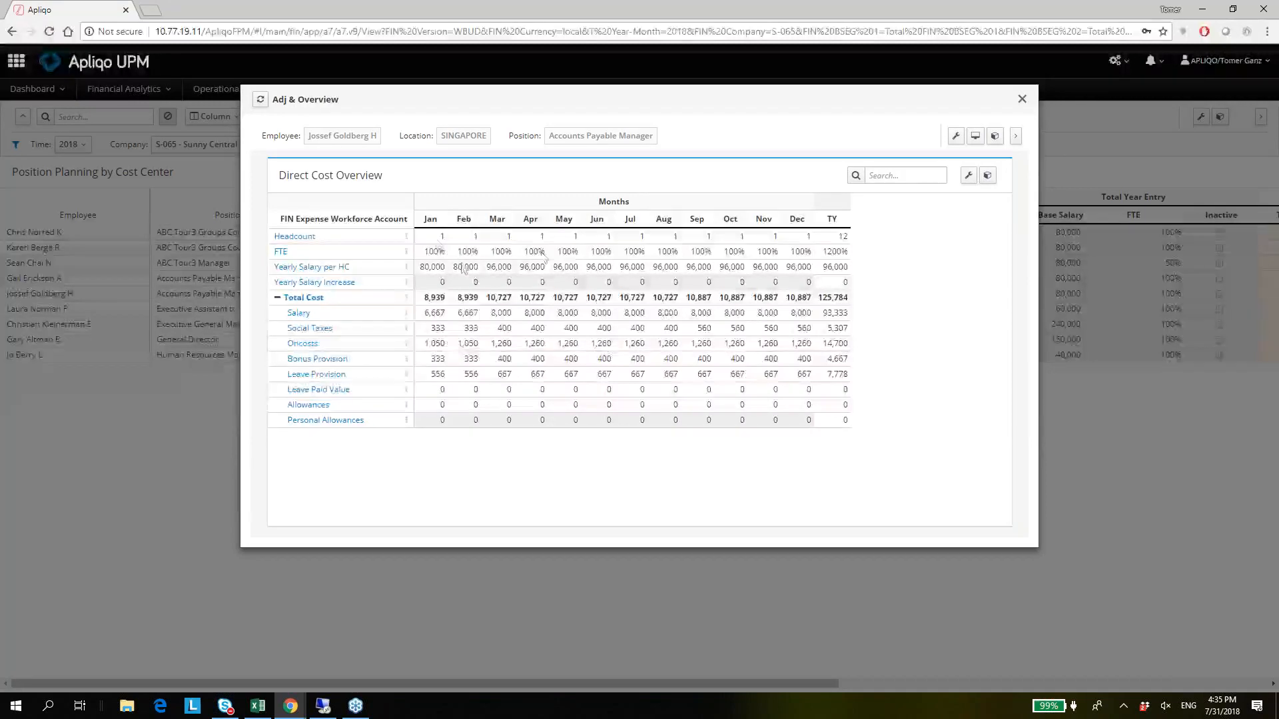
pyautogui.click(437, 240)
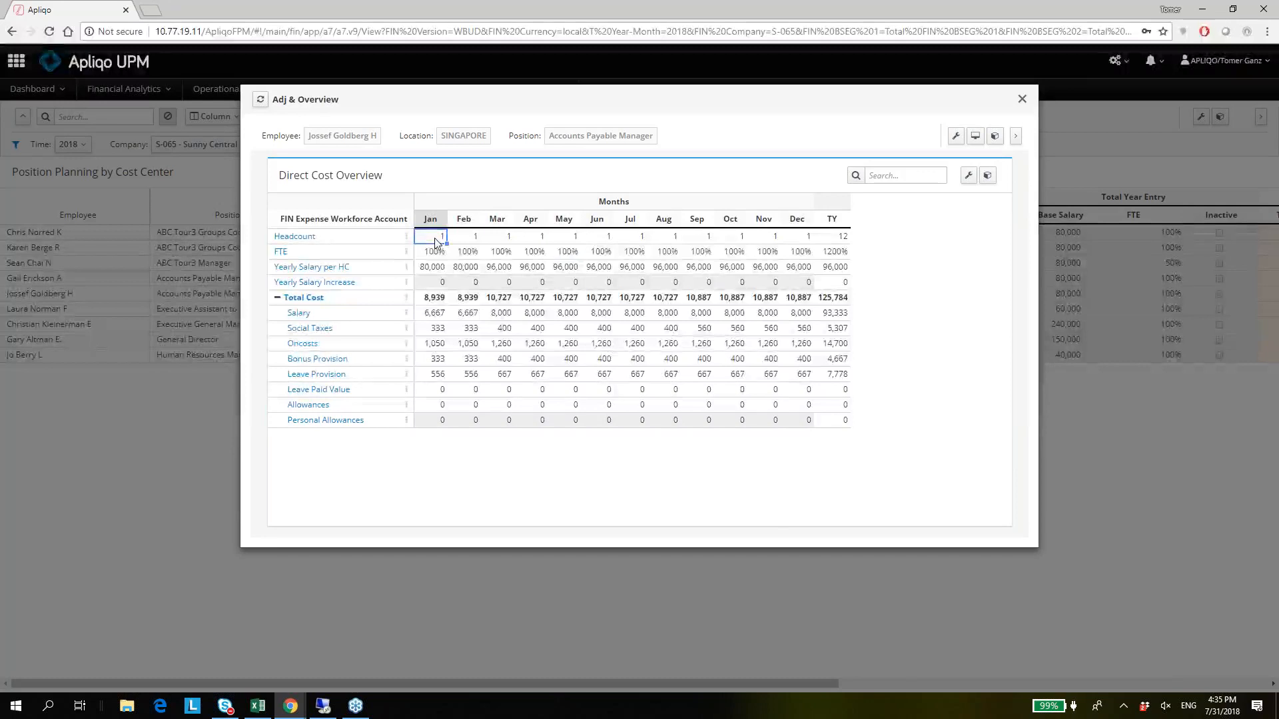
pyautogui.press('Right')
pyautogui.press('Left')
pyautogui.press('Right')
pyautogui.press('Left')
pyautogui.press('Down')
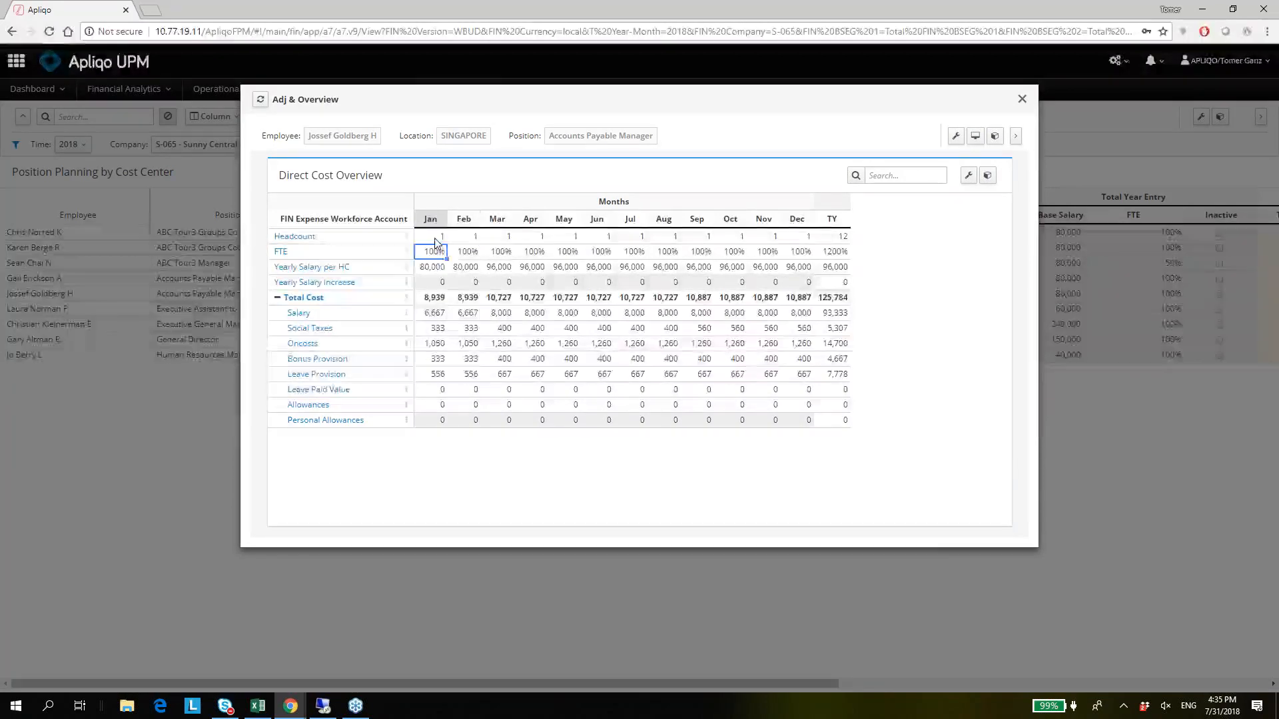
# Compare the Yearly Salary per HC across January, February and March in the Direct Cost Overview.
pyautogui.press('Down')
pyautogui.press('Right')
pyautogui.press('Left')
pyautogui.press('Right')
pyautogui.press('Left')
pyautogui.press('Right')
pyautogui.press('Right')
pyautogui.press('Left')
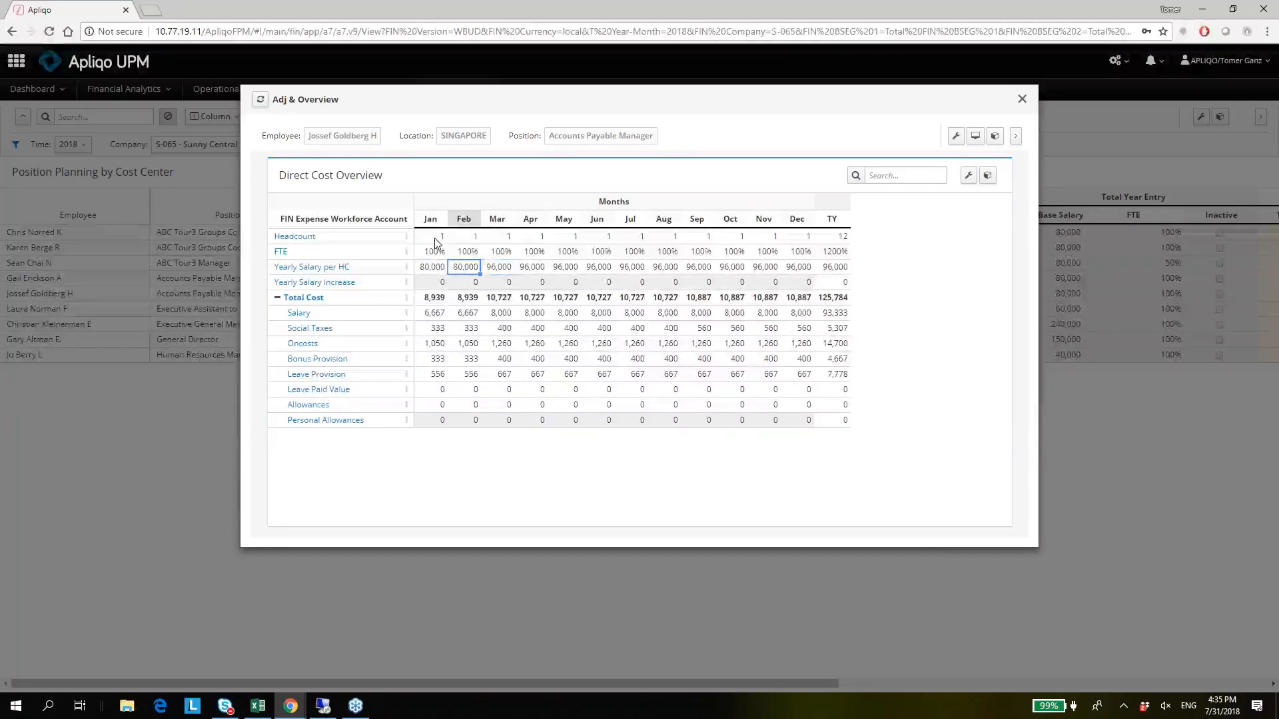
pyautogui.press('Right')
pyautogui.press('Left')
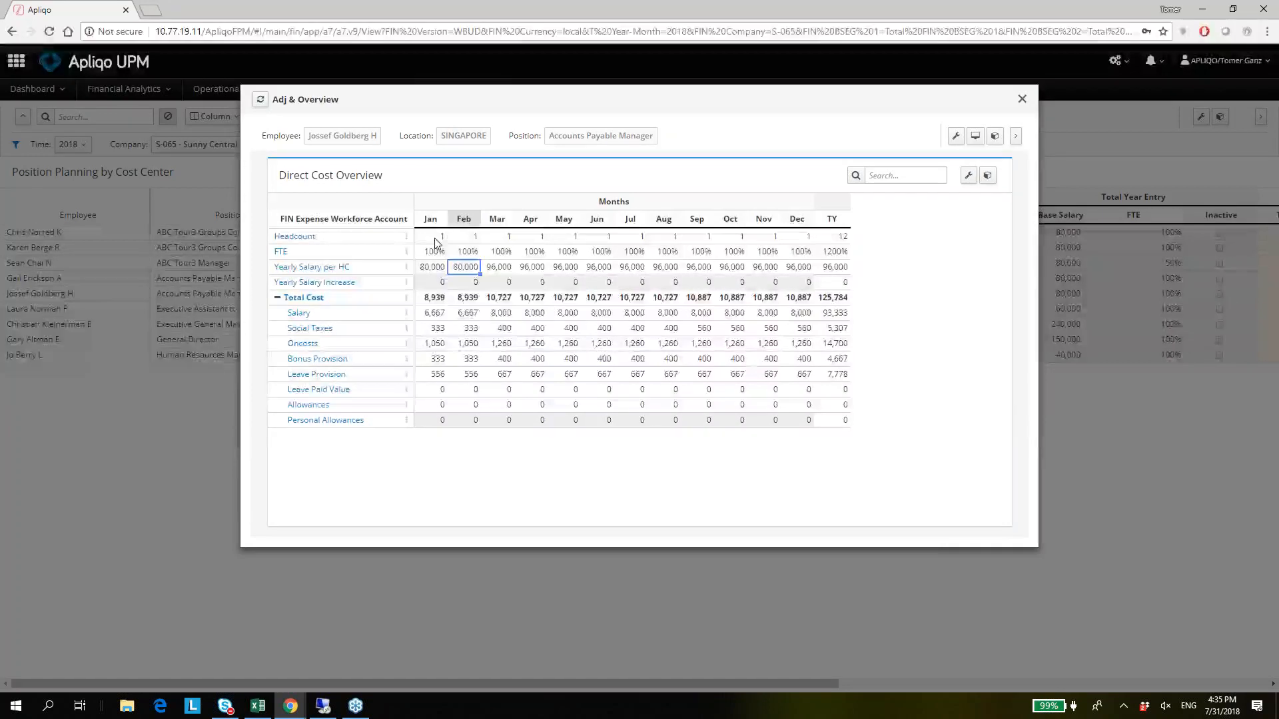
pyautogui.press('Right')
pyautogui.press('Left')
pyautogui.press('Right')
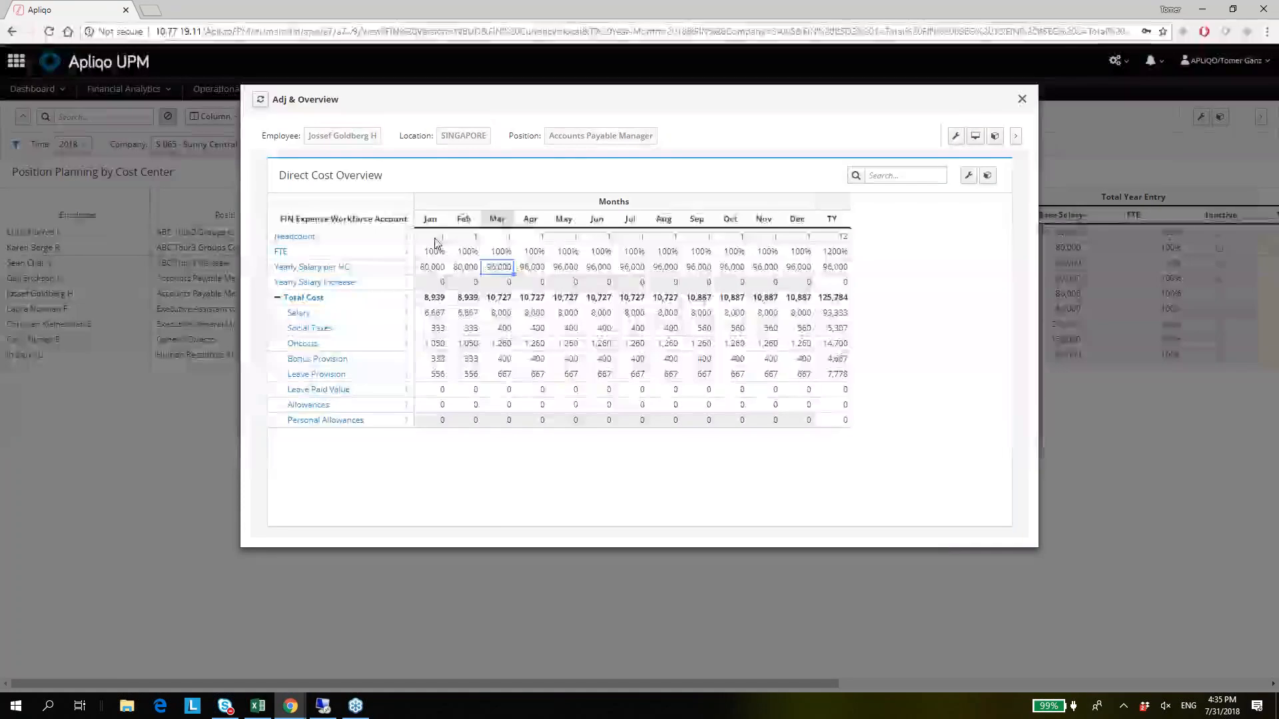
pyautogui.press('Left')
pyautogui.press('Right')
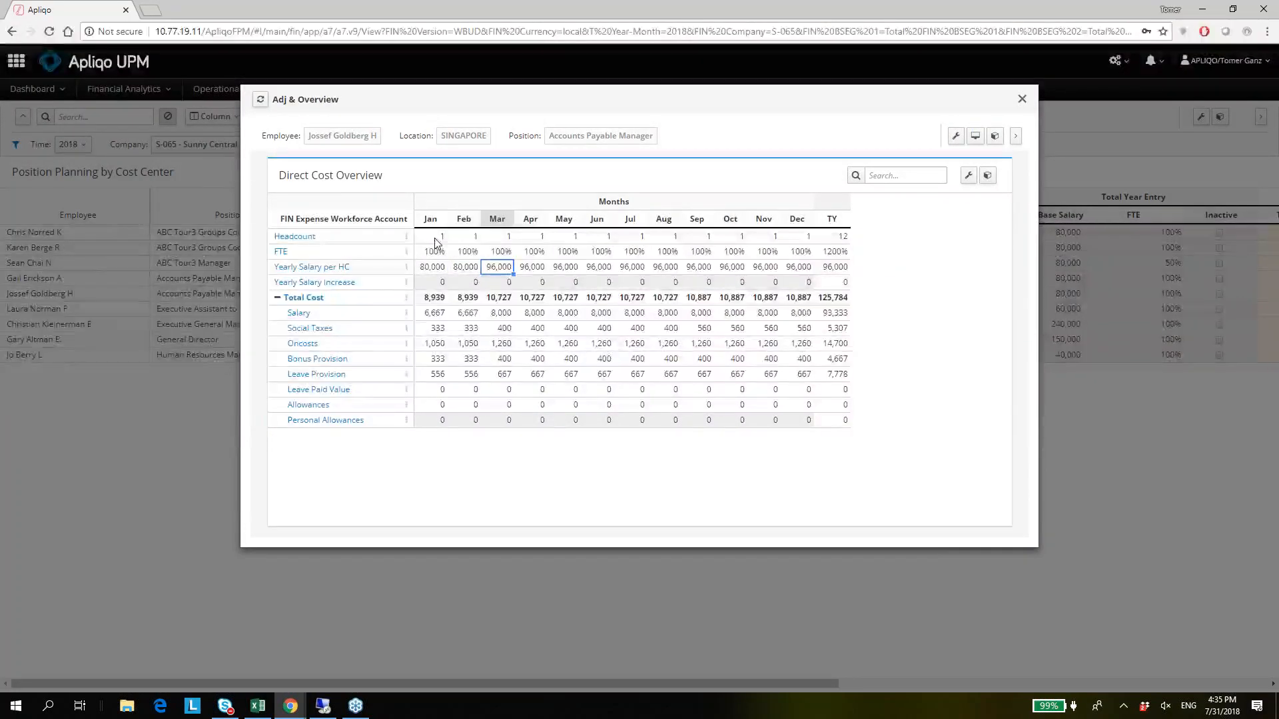
pyautogui.press('Left')
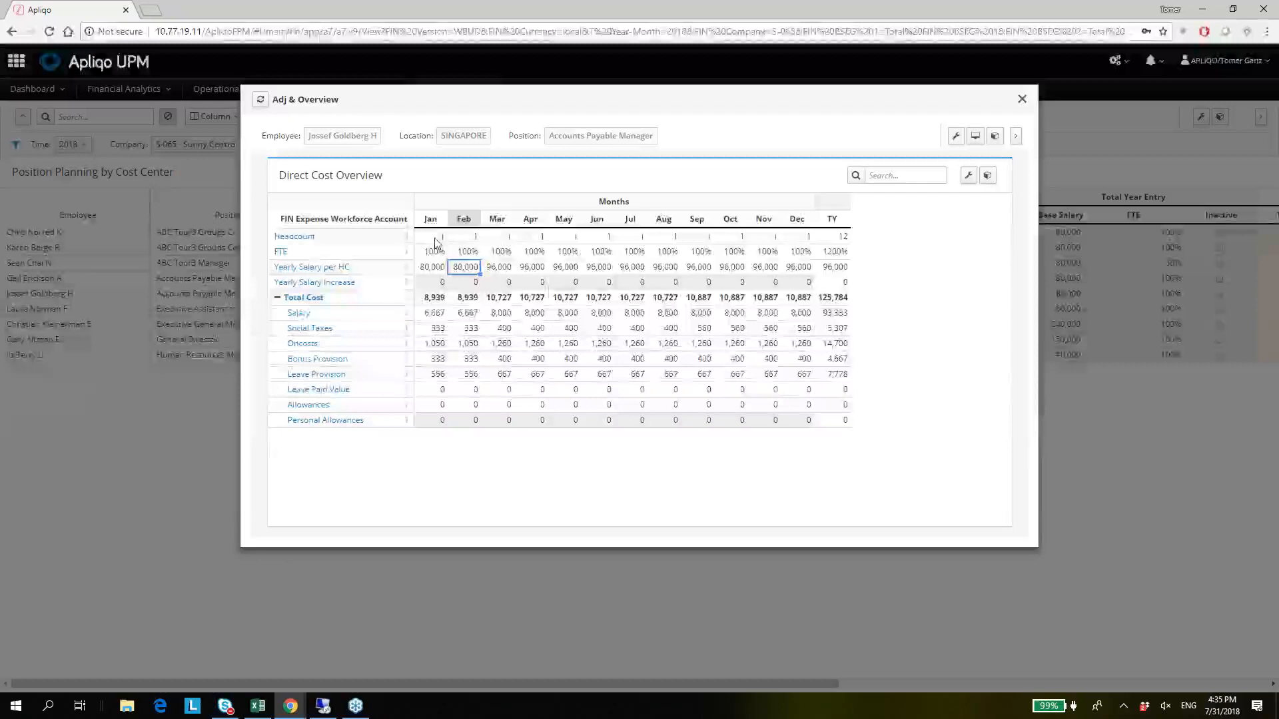
pyautogui.press('Right')
pyautogui.press('Left')
# Examine the March Total Cost, and highlight its components from Salary through Leave Provision.
pyautogui.press('Down')
pyautogui.press('Down')
pyautogui.press('Right')
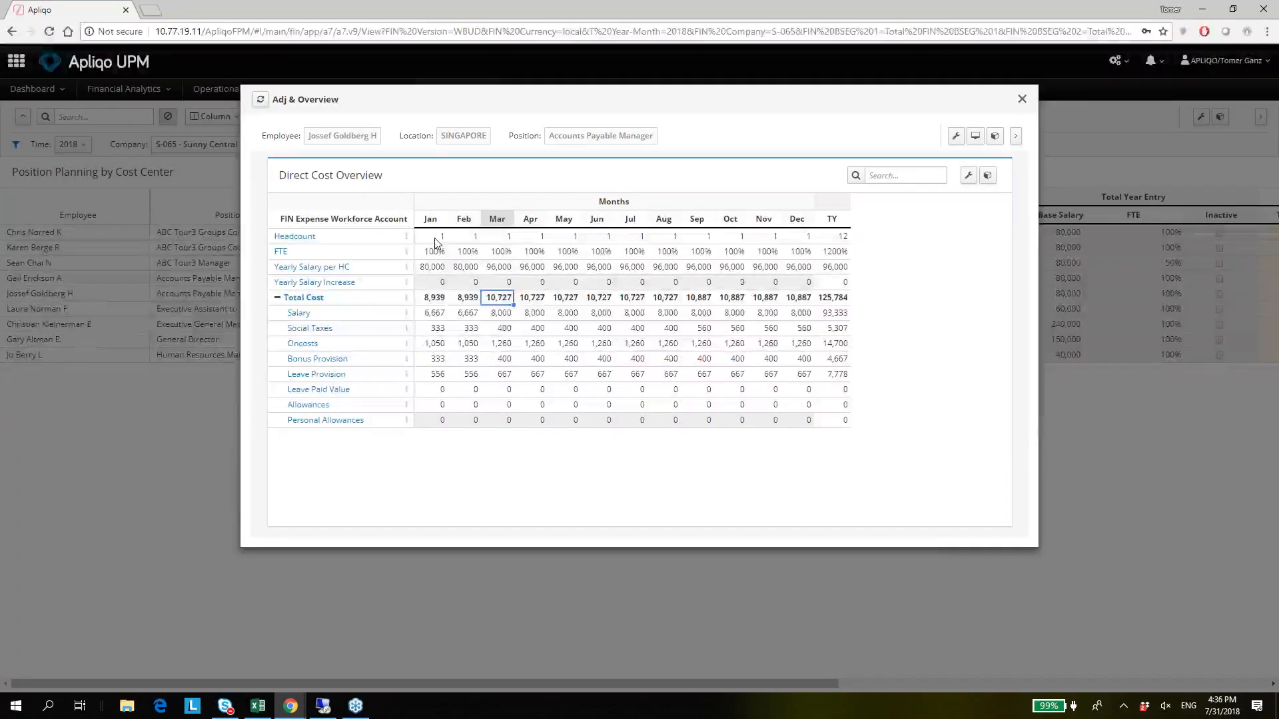
pyautogui.press('Down')
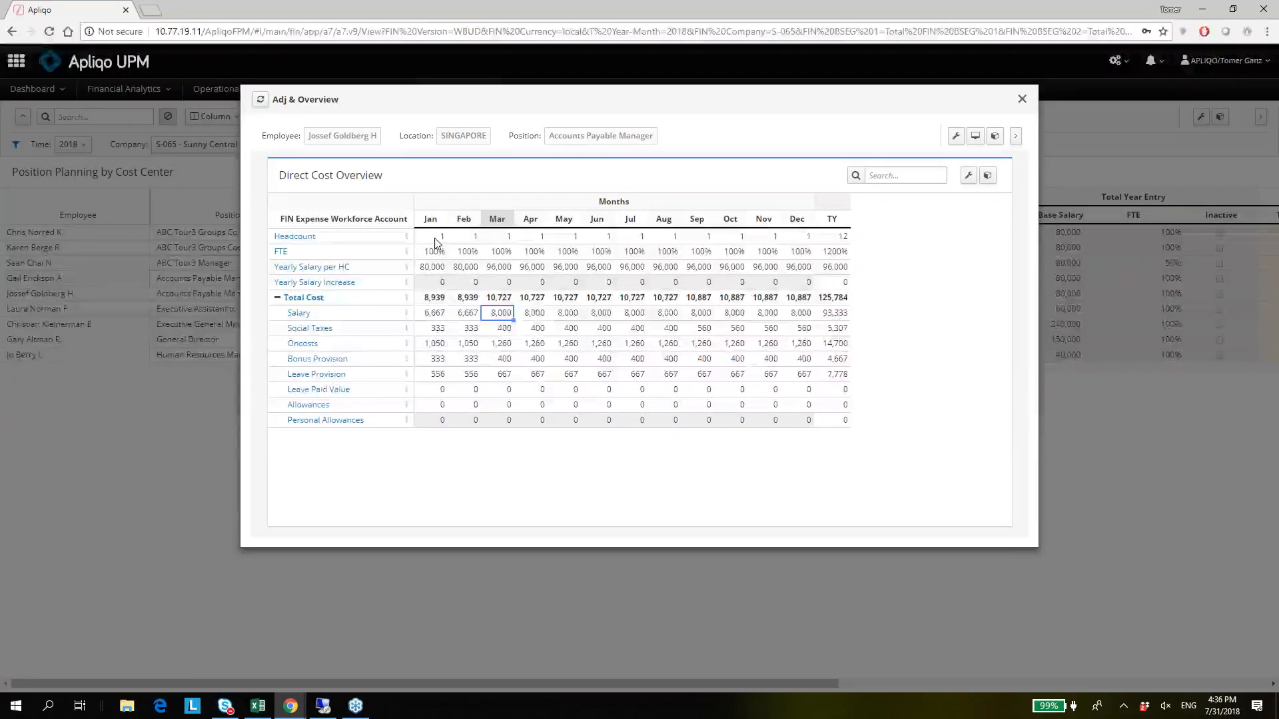
pyautogui.hotkey('shift', 'Down')
pyautogui.hotkey('shift', 'Down')
pyautogui.hotkey('shift', 'Down')
pyautogui.hotkey('shift', 'Down')
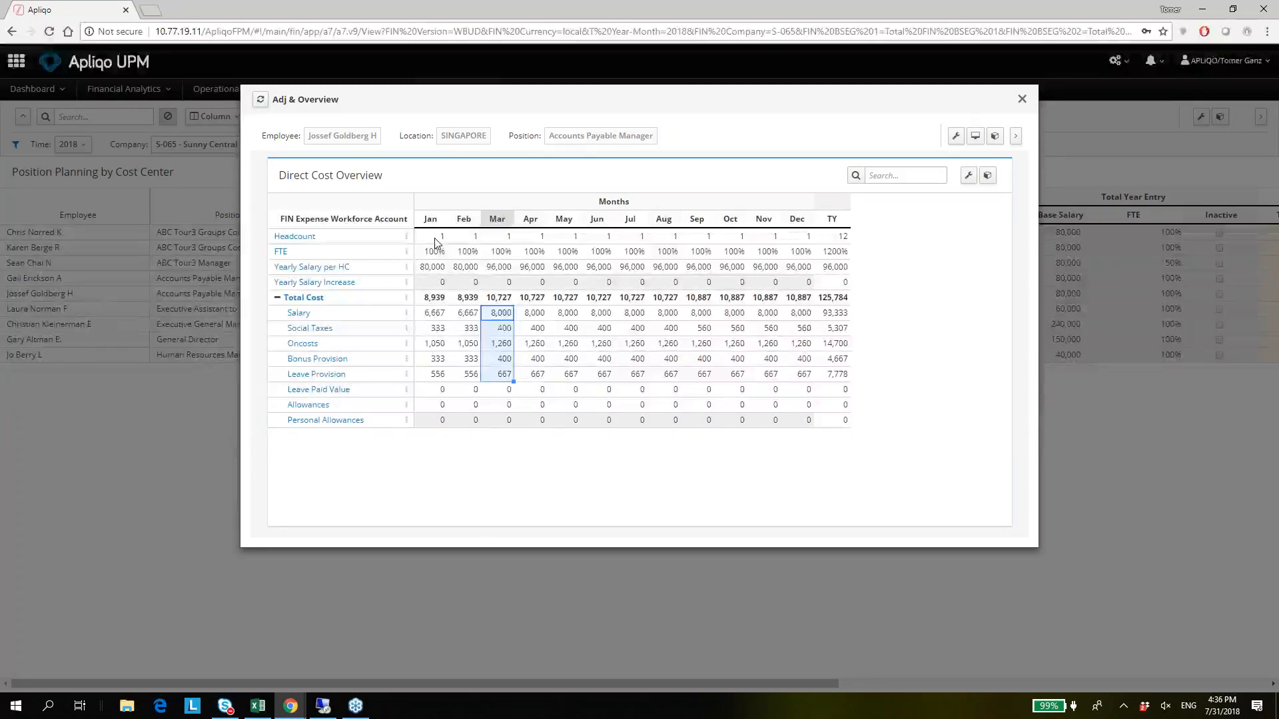
# Follow the monthly Total Cost through to the full year, and examine the TY Yearly Salary per HC and October Oncosts.
pyautogui.press('Left')
pyautogui.press('Right')
pyautogui.press('Right')
pyautogui.press('Right')
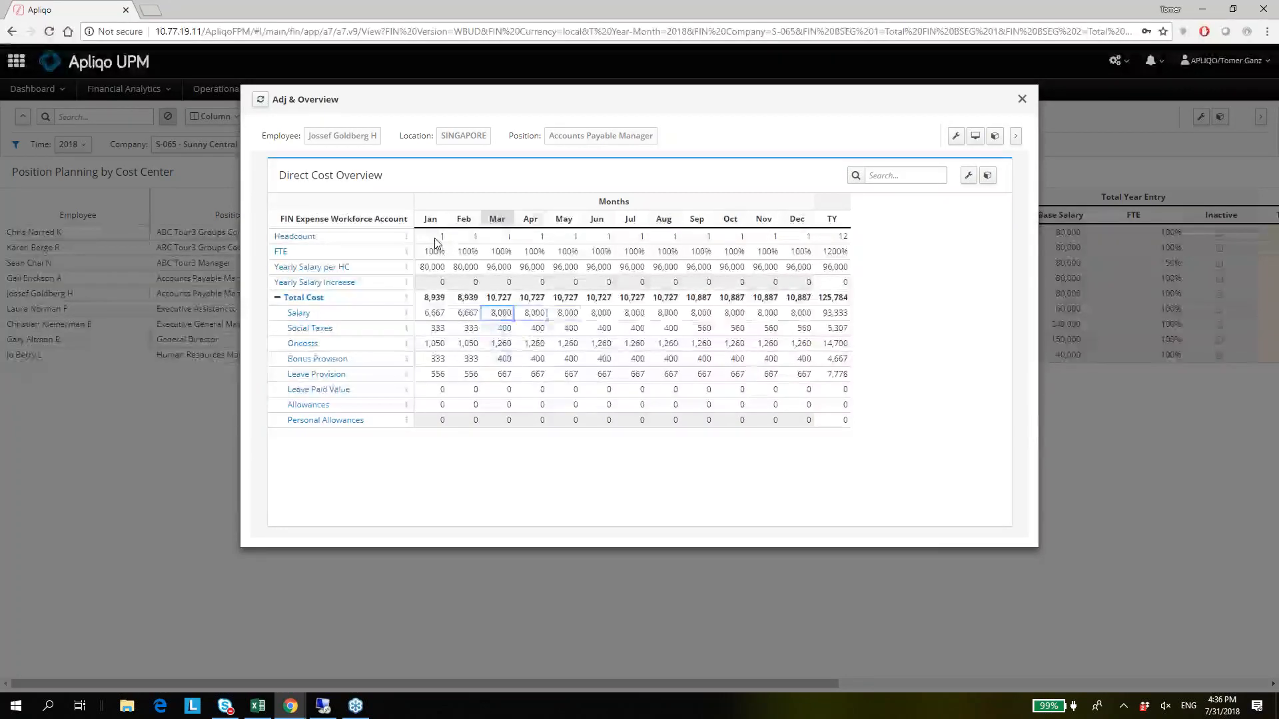
pyautogui.press('Up')
pyautogui.press('Right')
pyautogui.press('Right')
pyautogui.press('Right')
pyautogui.press('Right')
pyautogui.press('Right')
pyautogui.press('Right')
pyautogui.press('Right')
pyautogui.hotkey('shift', 'Right')
pyautogui.press('Right')
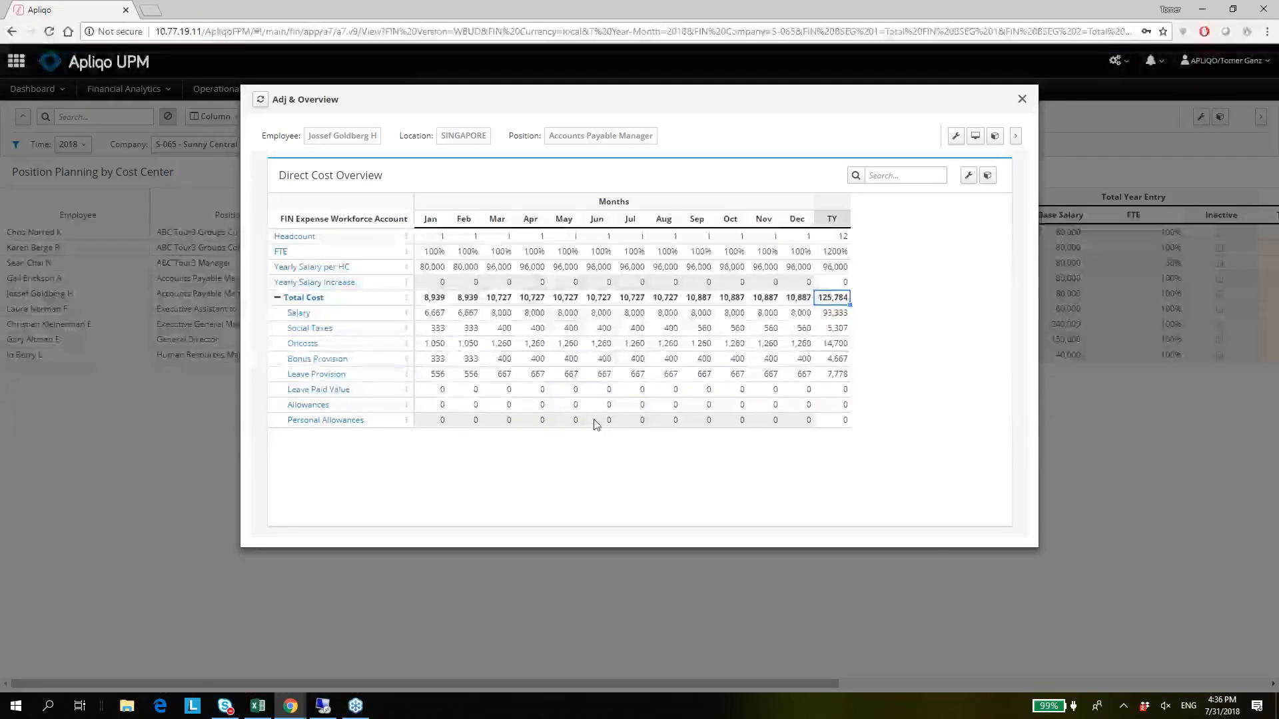
pyautogui.click(831, 271)
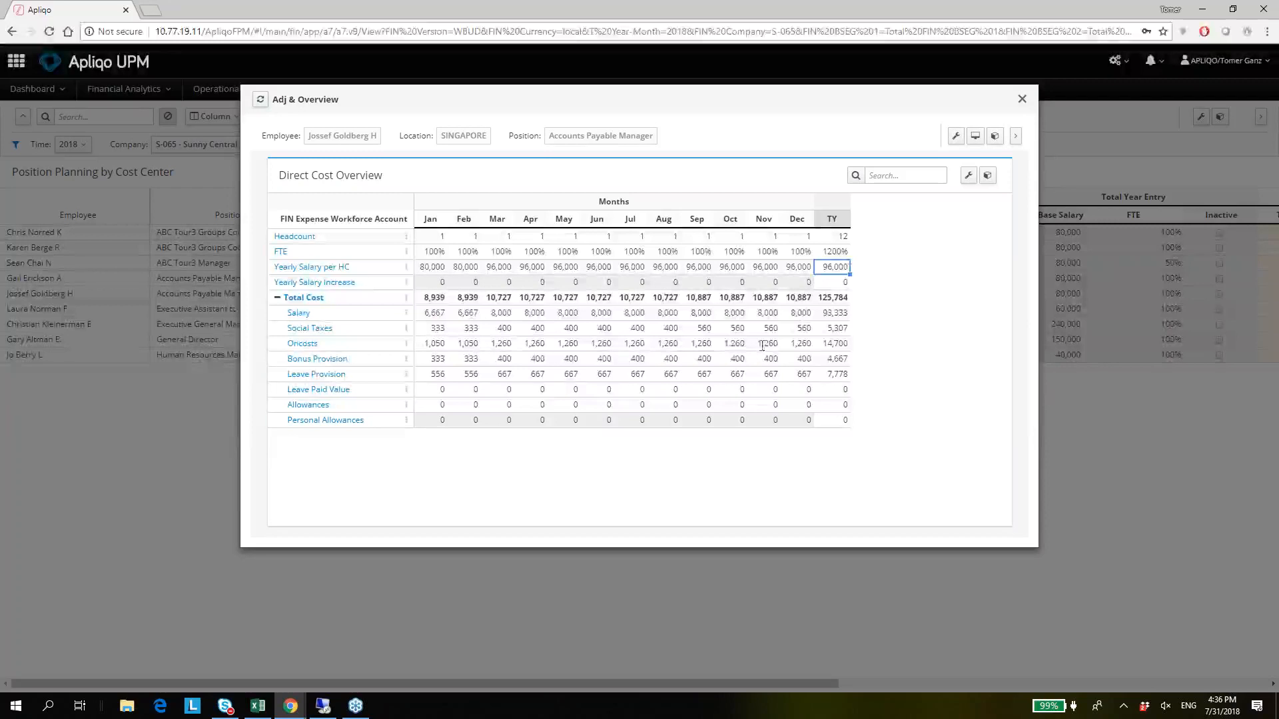
pyautogui.click(731, 344)
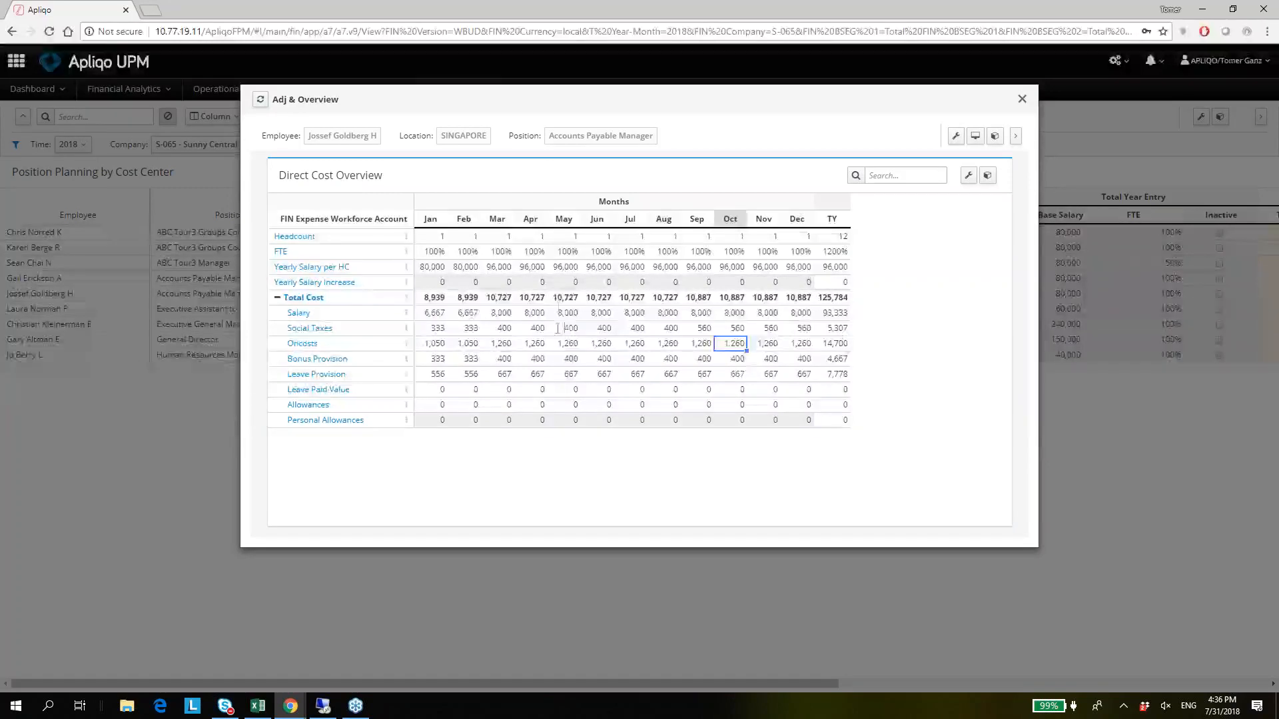
# Set the June Yearly Salary Increase to 20000, and examine the Yearly Salary per HC for that month.
pyautogui.click(558, 284)
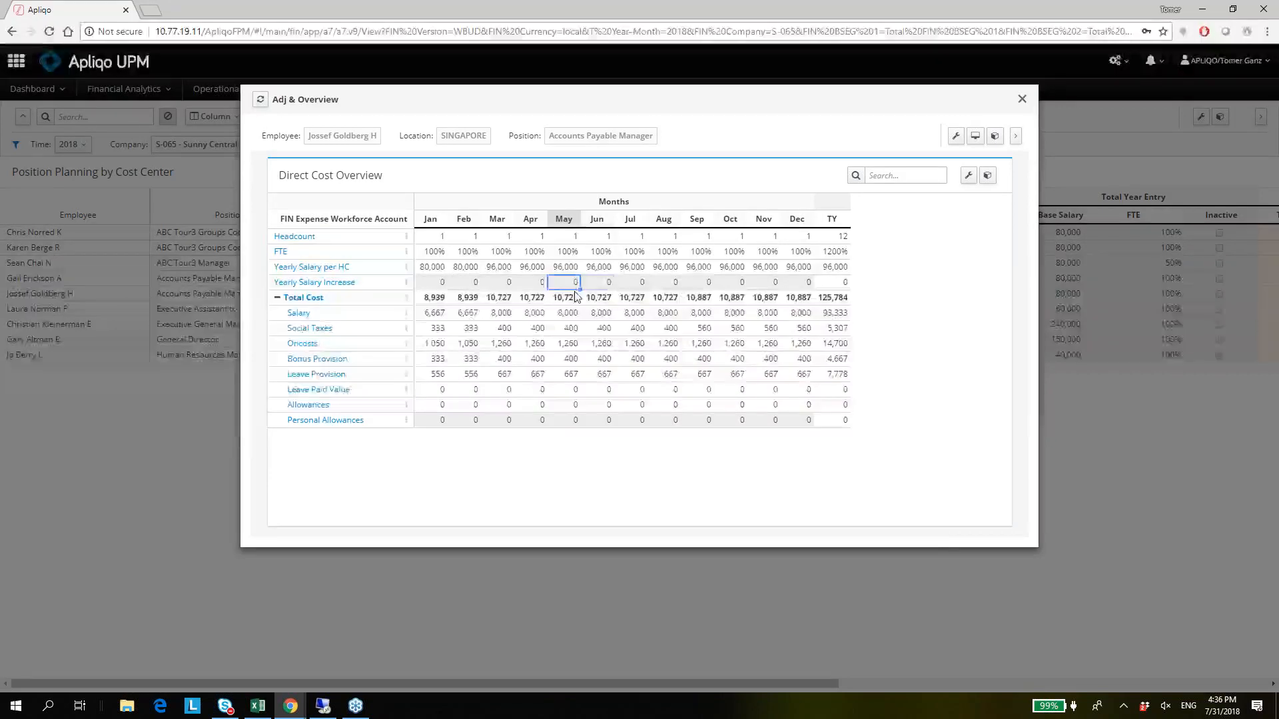
pyautogui.press('Right')
pyautogui.write('20')
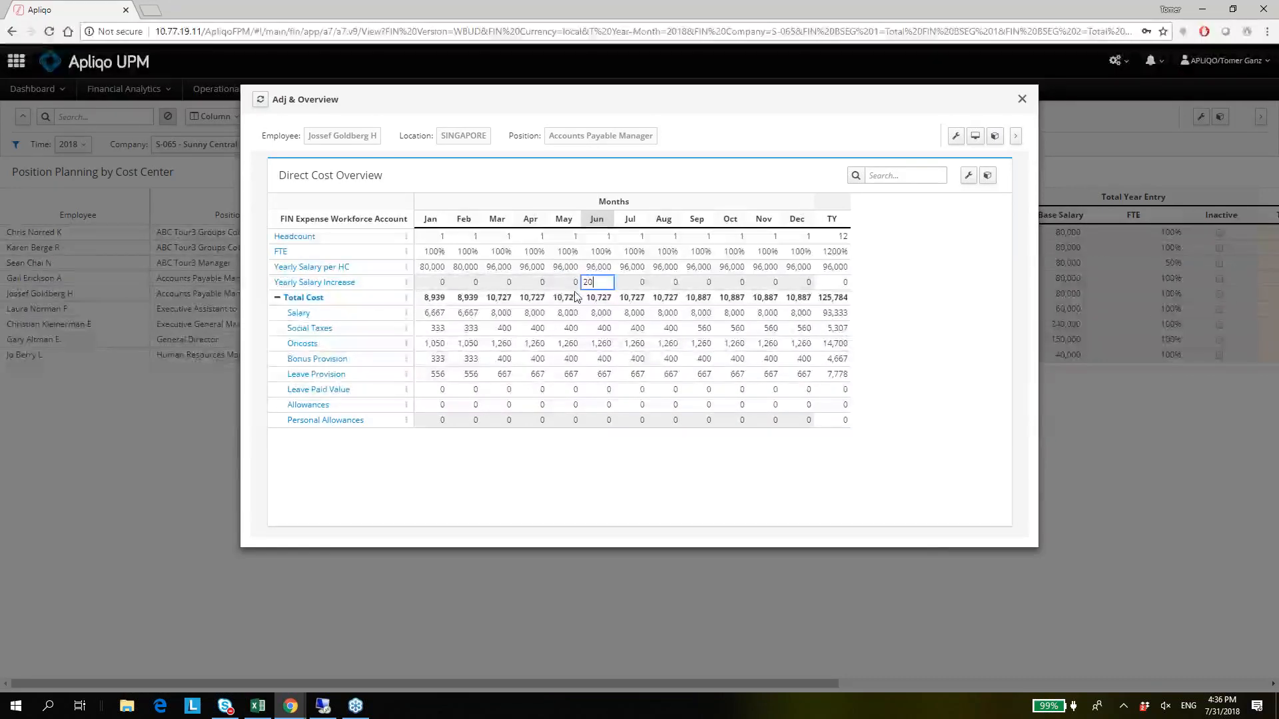
pyautogui.write('000')
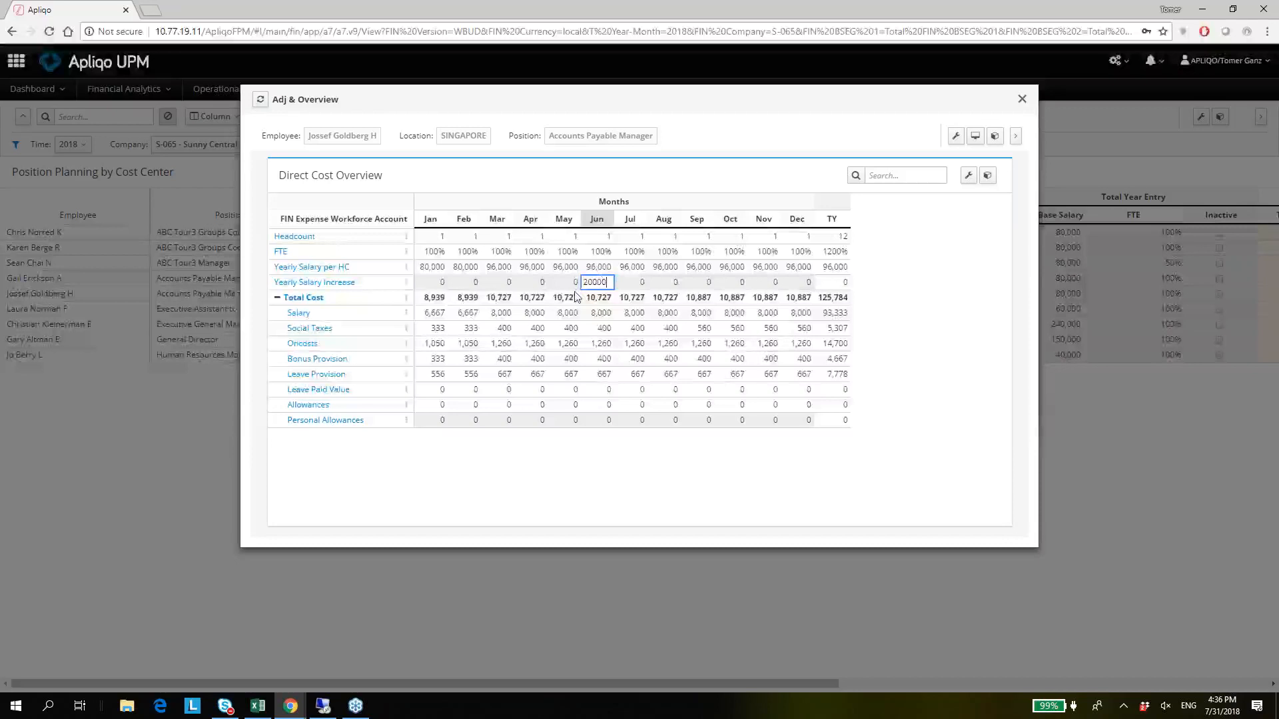
pyautogui.press('Return')
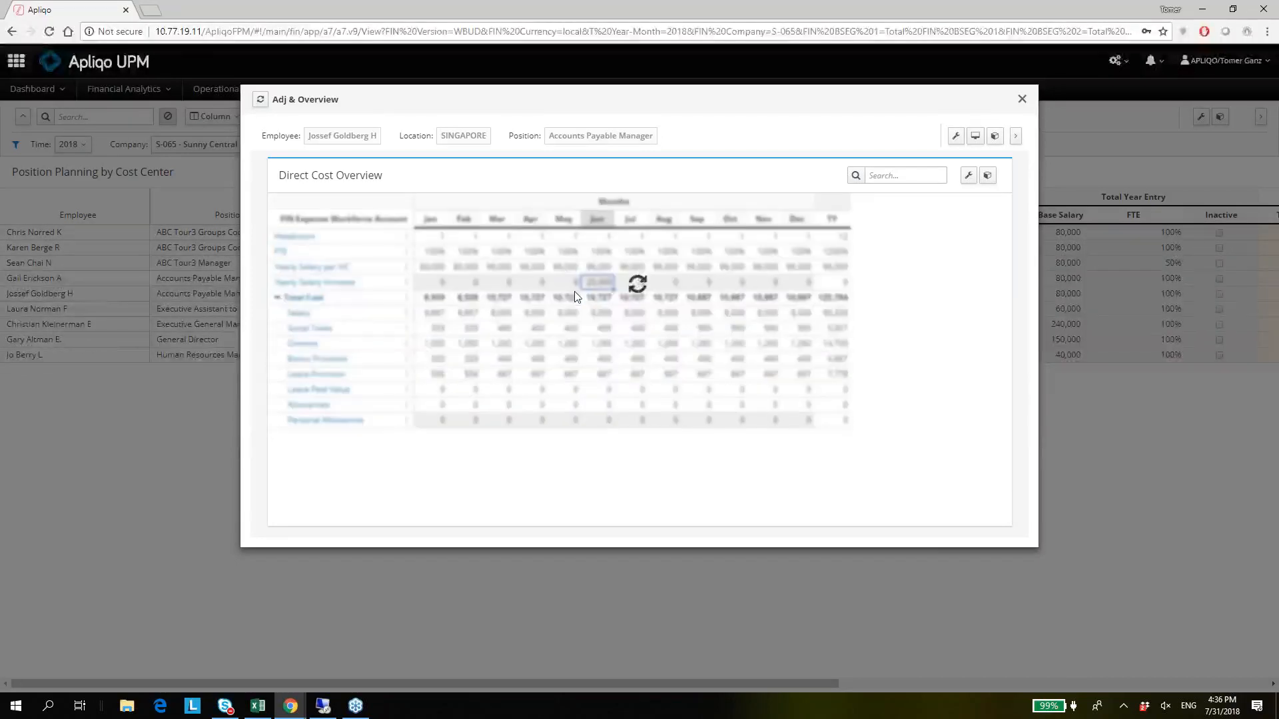
pyautogui.press('Up')
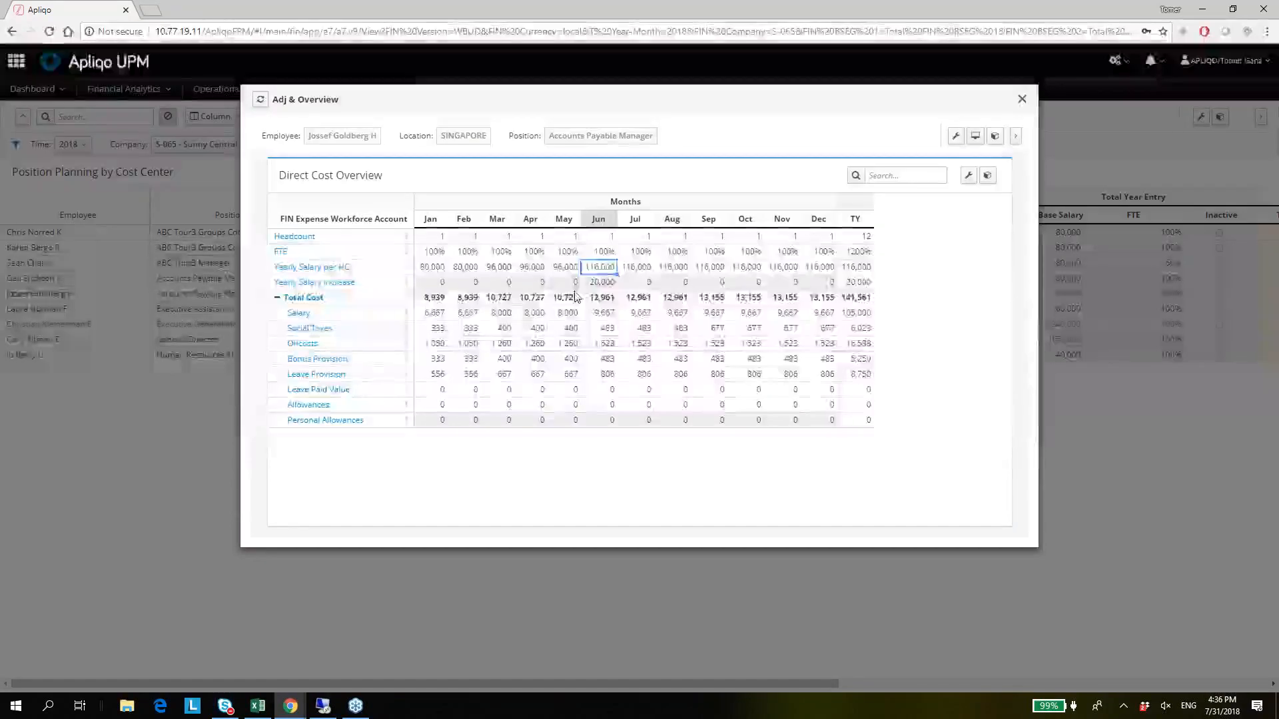
# Highlight the cost components from Salary through Leave Provision for June to December, and examine the June Total Cost.
pyautogui.press('Down')
pyautogui.press('Down')
pyautogui.press('Down')
pyautogui.hotkey('shift', 'Down')
pyautogui.hotkey('shift', 'Down')
pyautogui.hotkey('shift', 'Down')
pyautogui.hotkey('shift', 'Down')
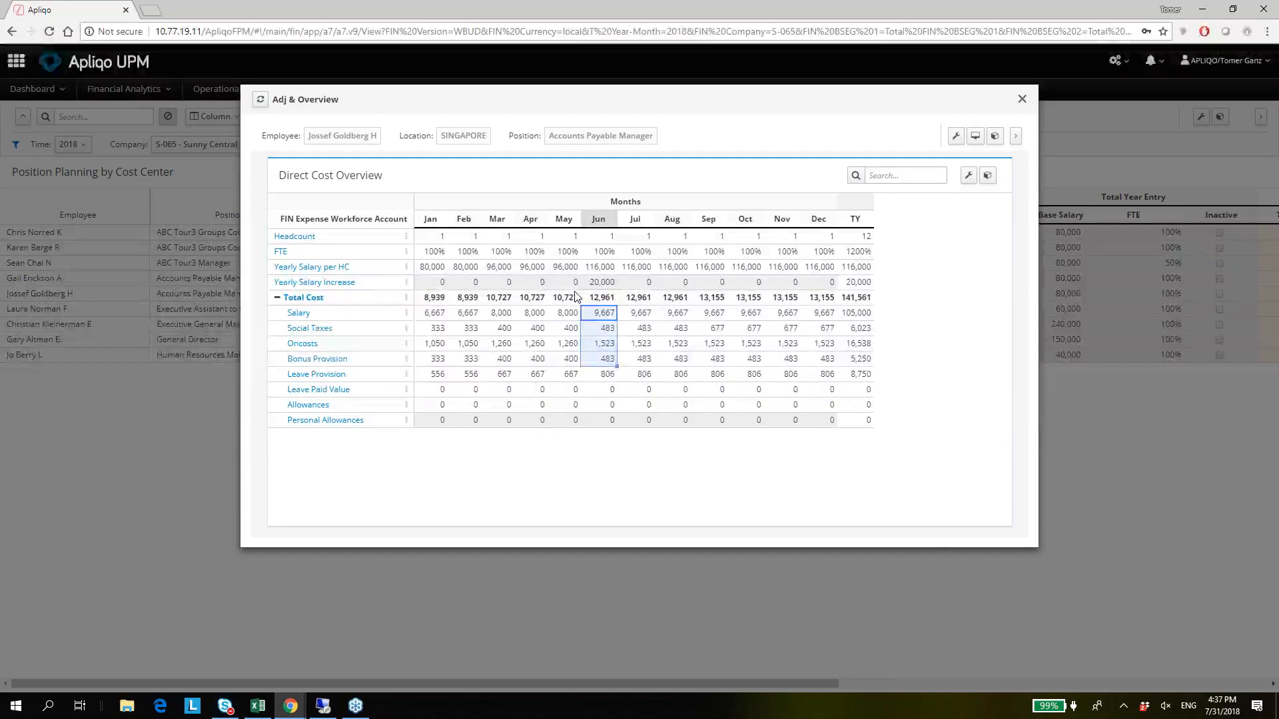
pyautogui.hotkey('shift', 'Right')
pyautogui.hotkey('shift', 'Right')
pyautogui.hotkey('shift', 'Right')
pyautogui.hotkey('shift', 'Right')
pyautogui.hotkey('shift', 'Right')
pyautogui.hotkey('shift', 'Right')
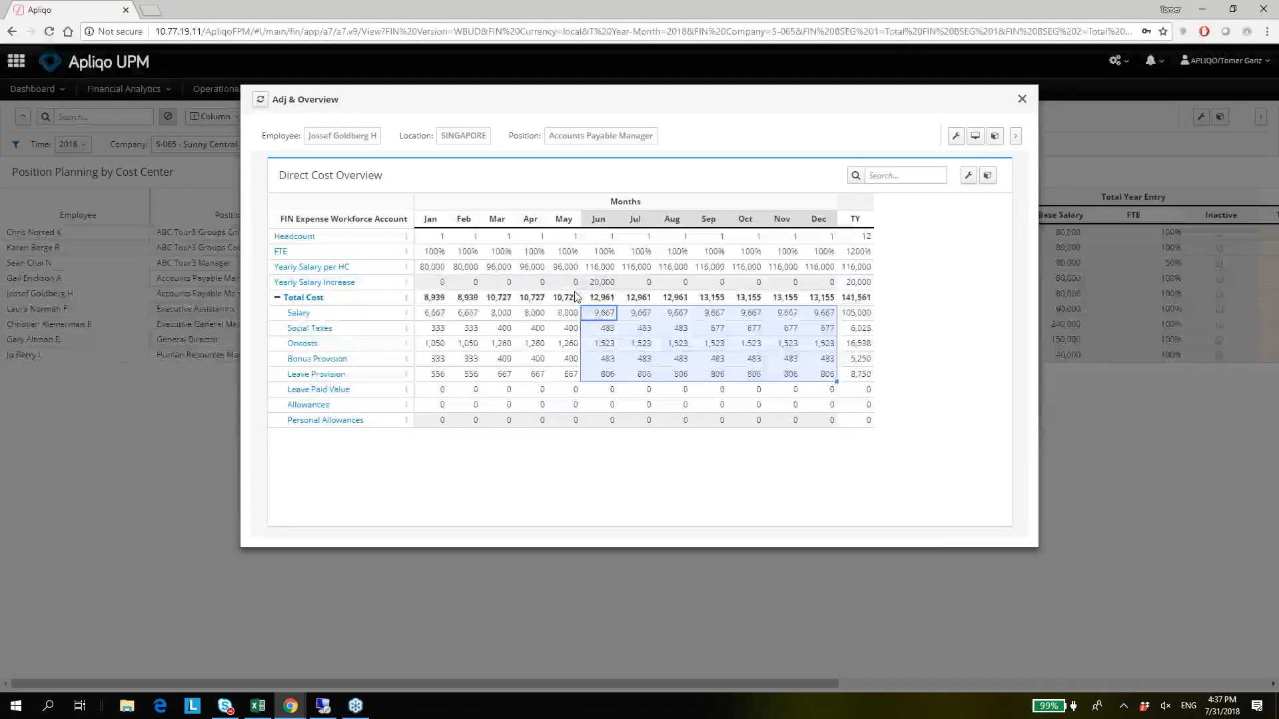
pyautogui.press('Up')
pyautogui.press('Up')
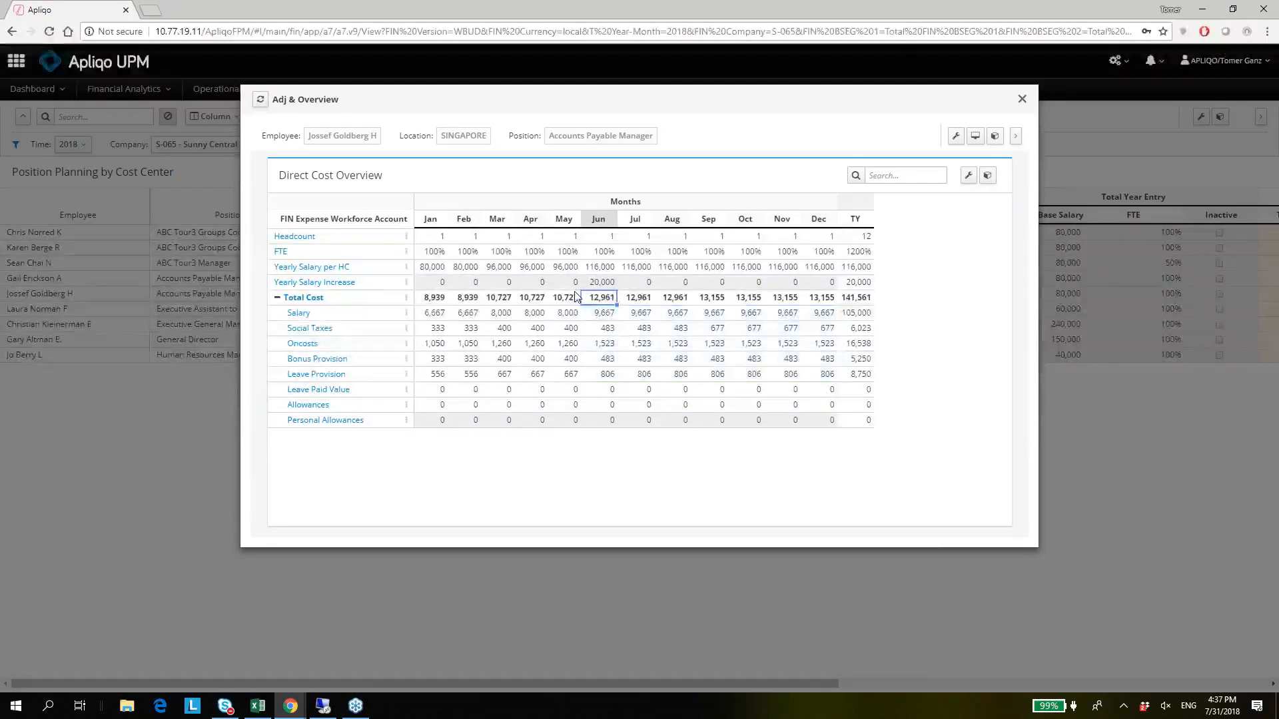
# Compare the June and July figures across the Yearly Salary Increase, Total Cost and Salary rows.
pyautogui.press('Right')
pyautogui.press('Left')
pyautogui.press('Right')
pyautogui.press('Left')
pyautogui.press('Right')
pyautogui.press('Left')
pyautogui.press('Right')
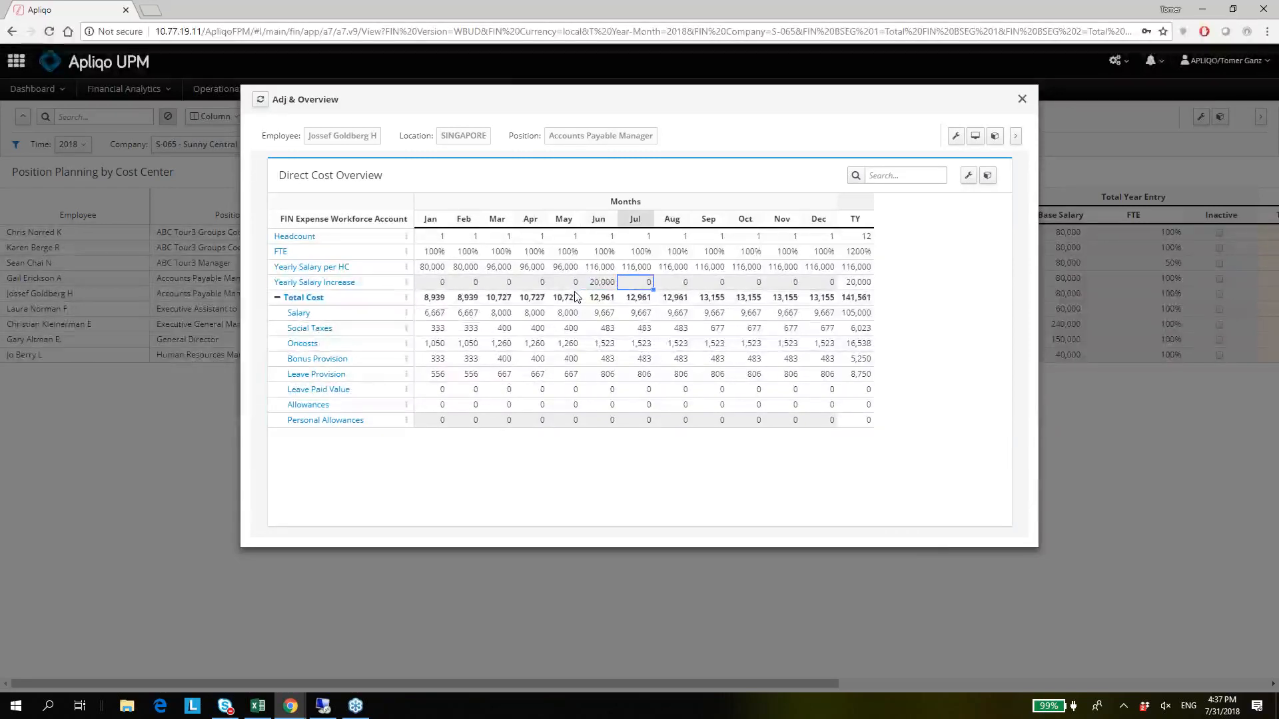
pyautogui.press('Left')
pyautogui.press('Down')
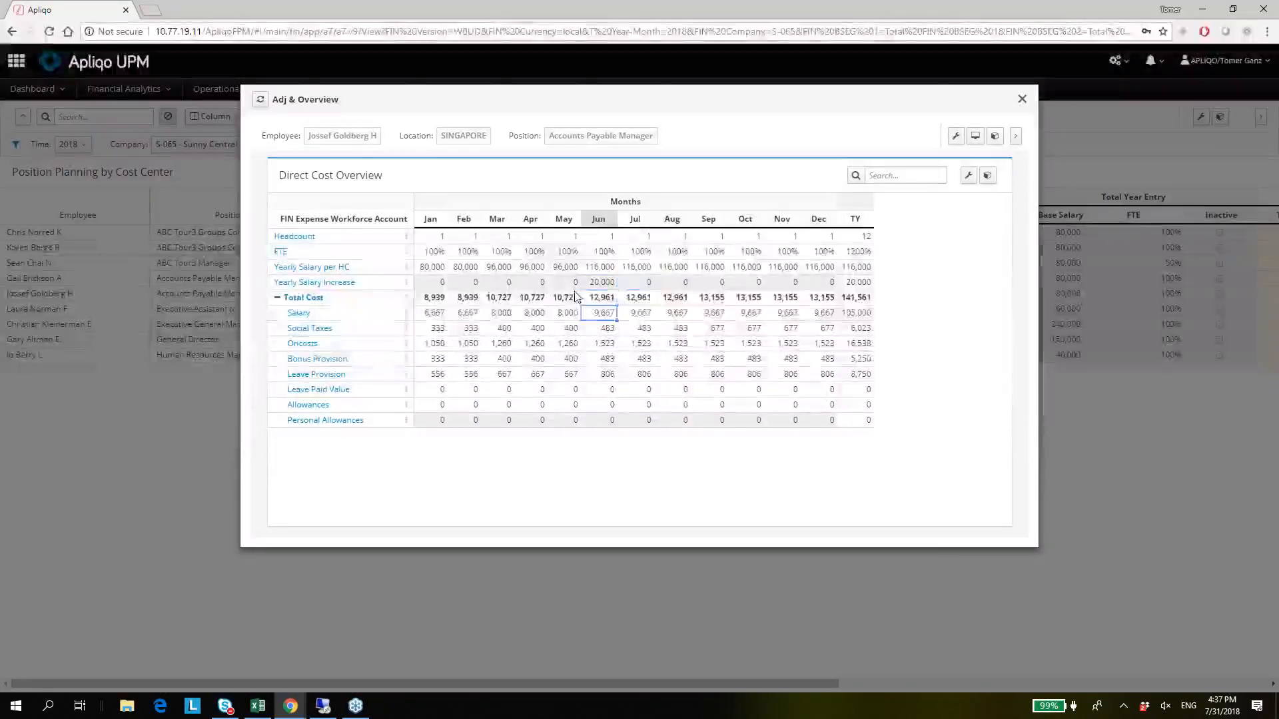
# Set the July Personal Allowances to 50000 in the Direct Cost Overview.
pyautogui.press('Right')
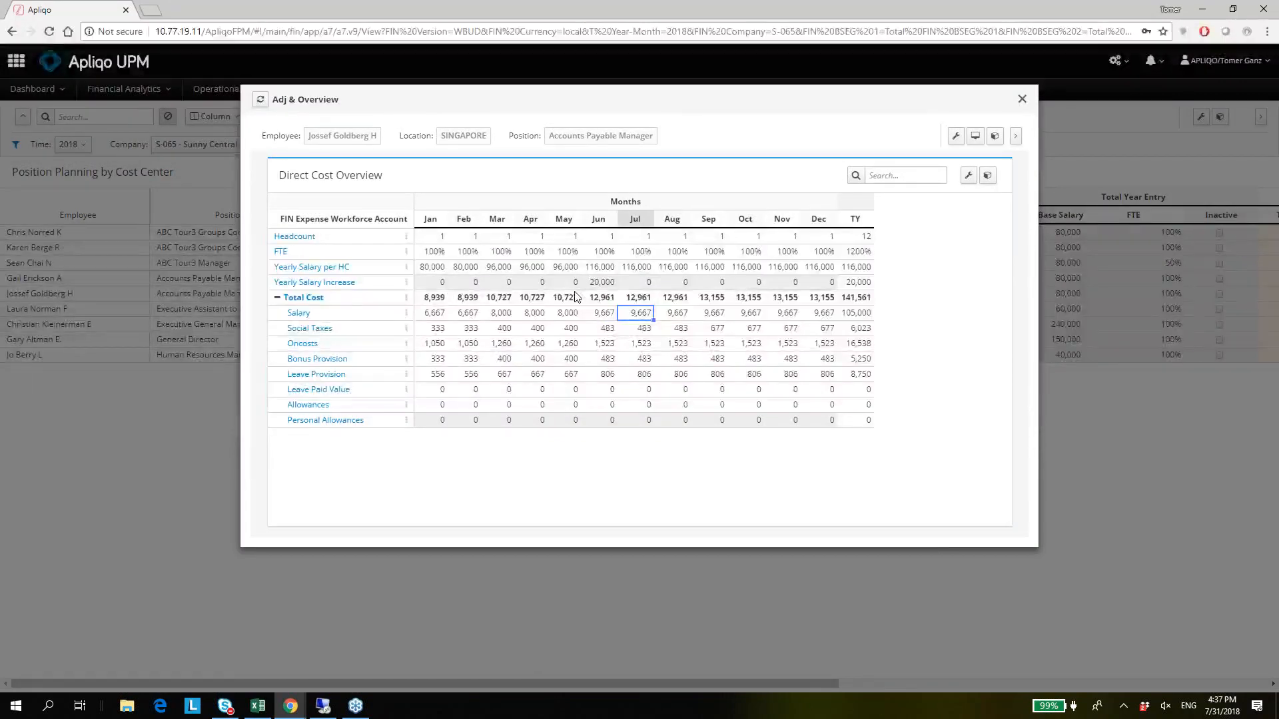
pyautogui.press('Down')
pyautogui.press('Down')
pyautogui.press('Down')
pyautogui.press('Down')
pyautogui.press('Down')
pyautogui.press('Down')
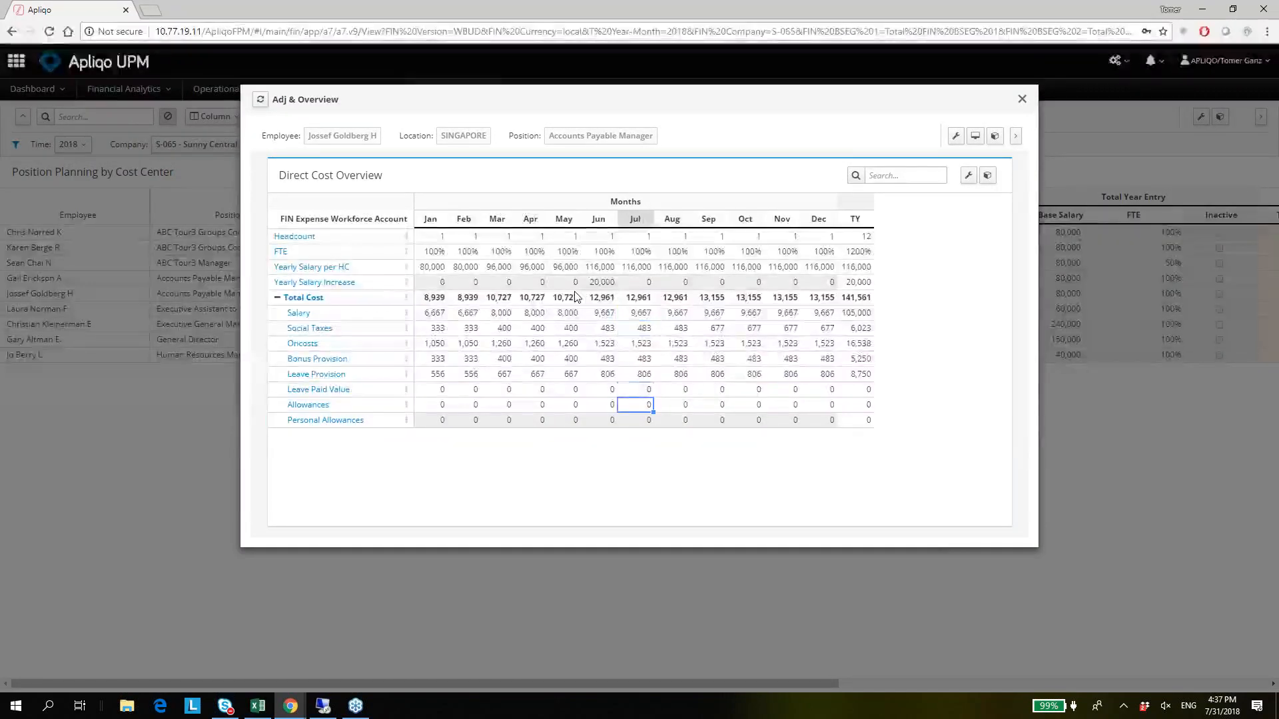
pyautogui.press('Down')
pyautogui.press('Left')
pyautogui.press('Right')
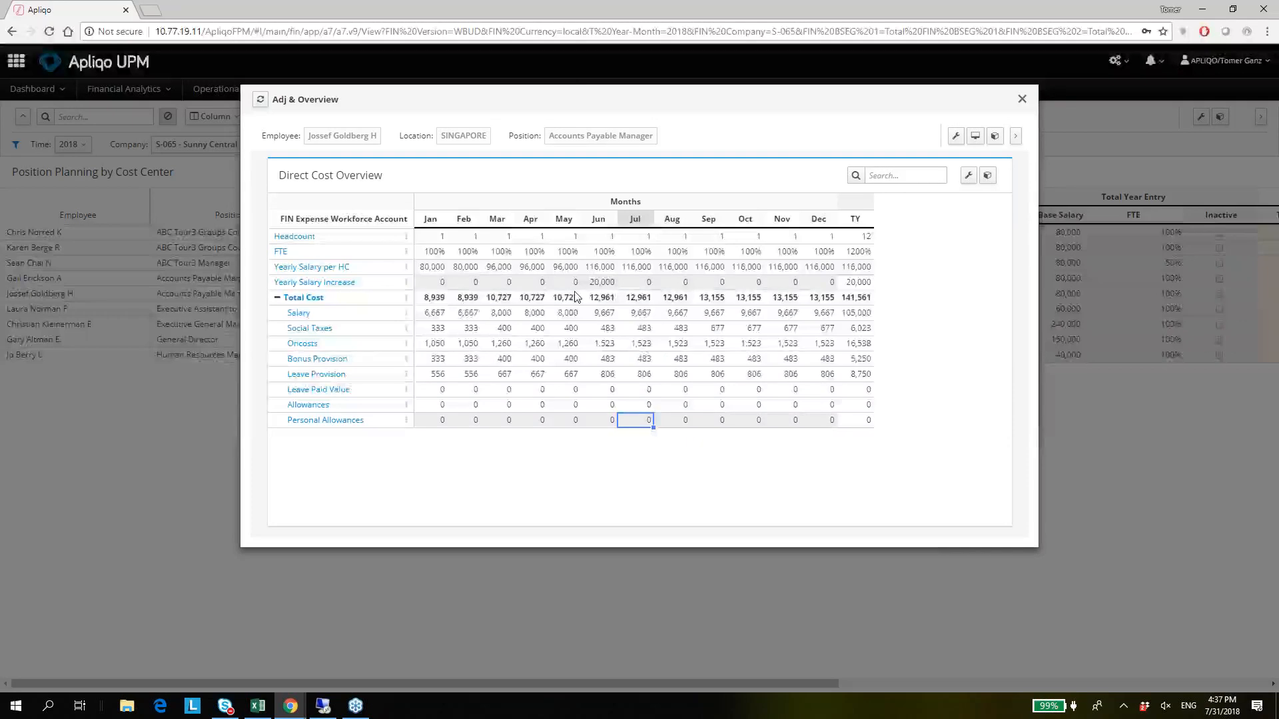
pyautogui.write('50000')
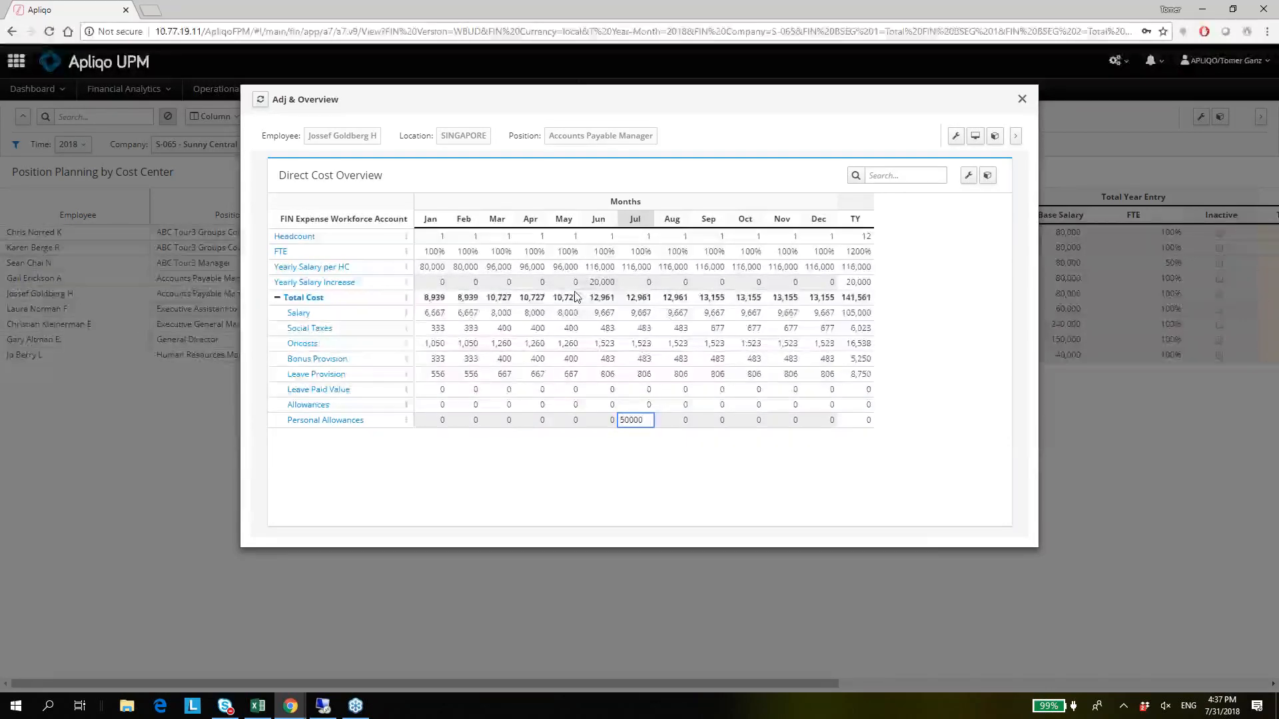
pyautogui.press('Return')
pyautogui.press('Tab')
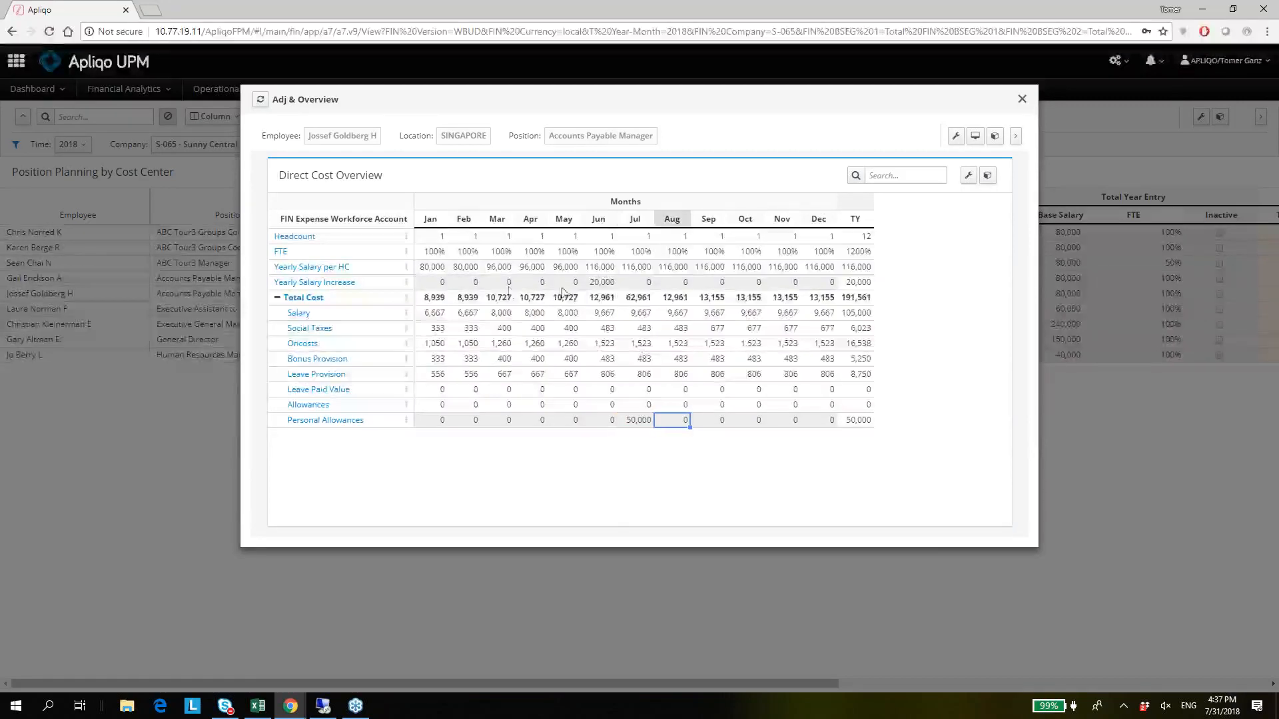
pyautogui.hotkey('shift', 'Tab')
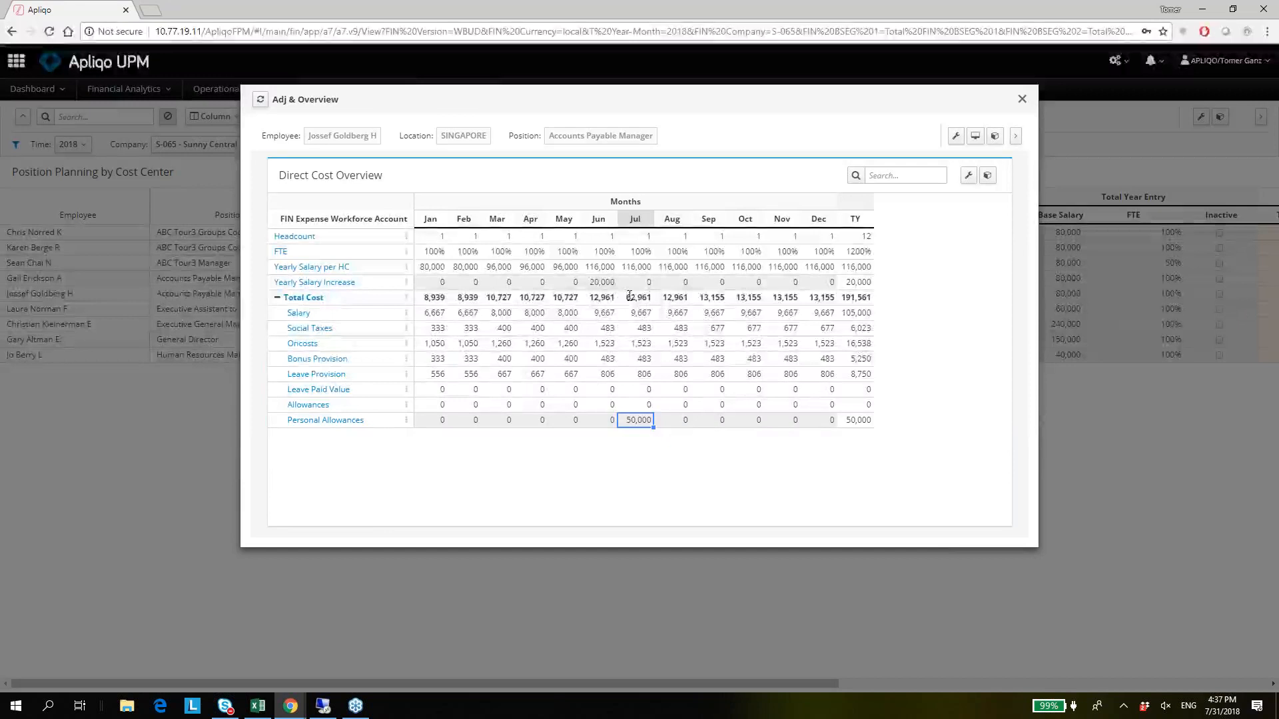
# Examine the July Total Cost, its components from Salary through Leave Provision until December, and the July Personal Allowances.
pyautogui.click(629, 295)
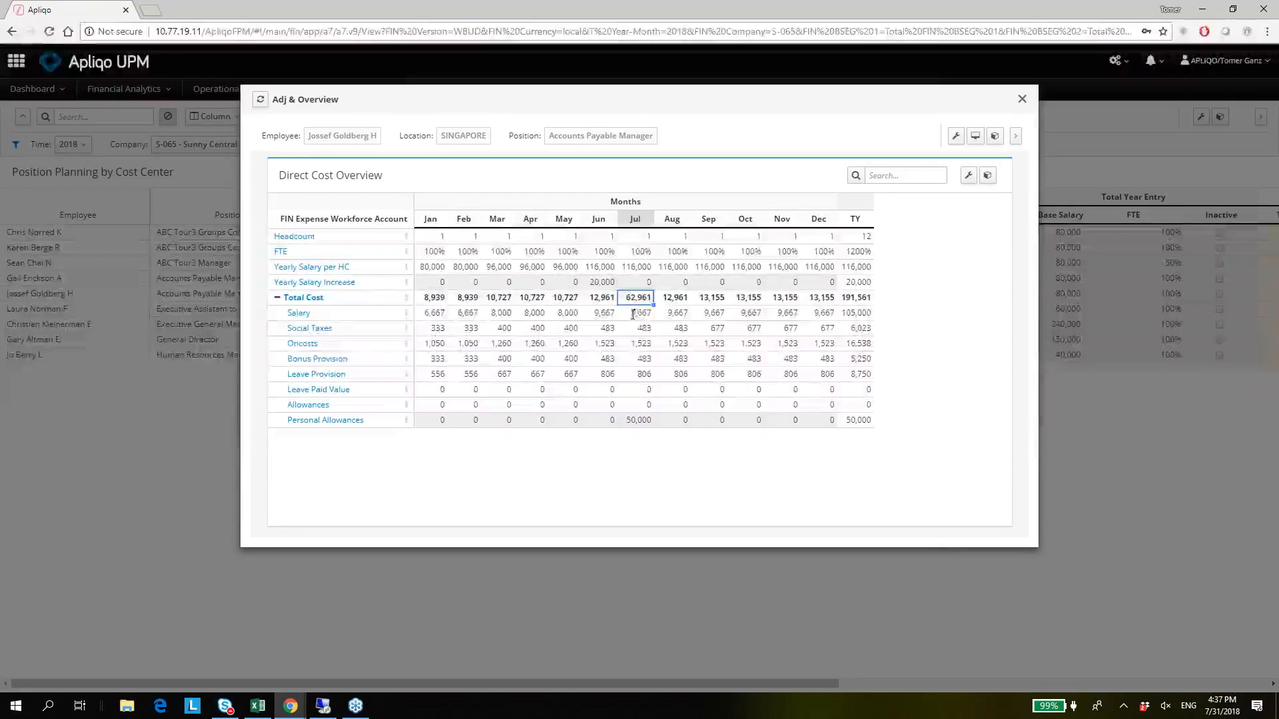
pyautogui.moveTo(636, 313); pyautogui.dragTo(834, 379)
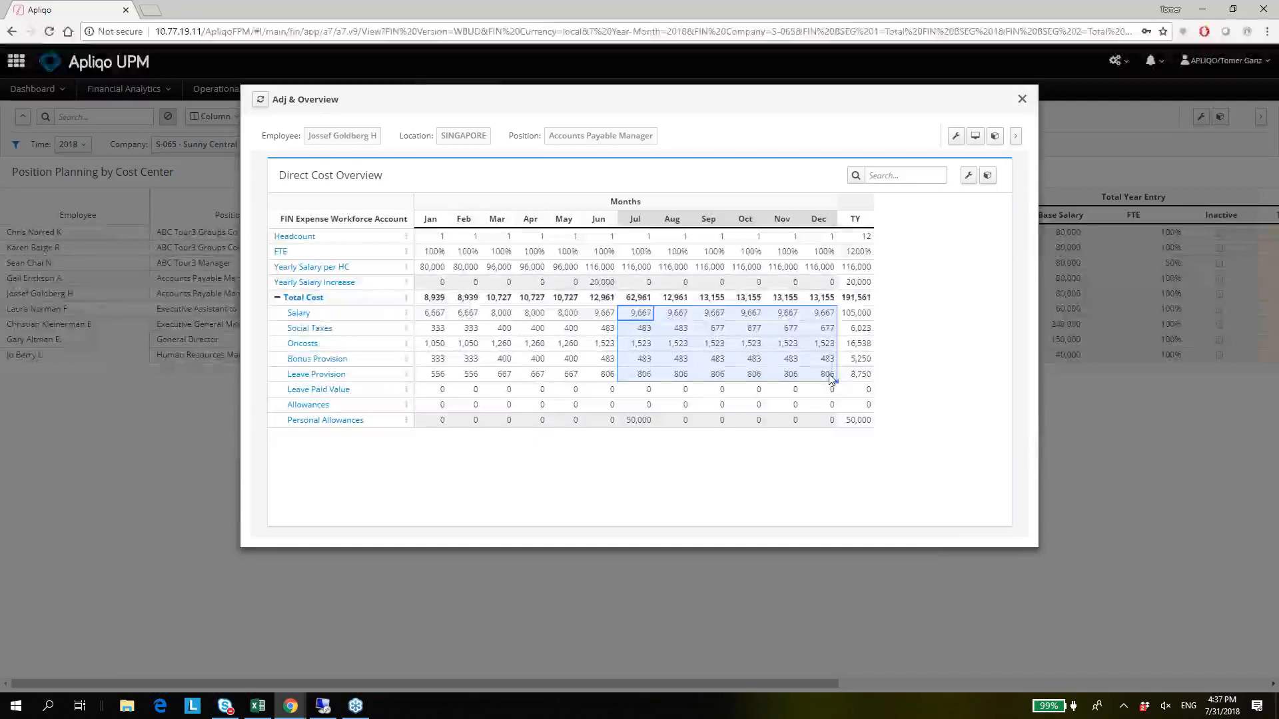
pyautogui.click(636, 418)
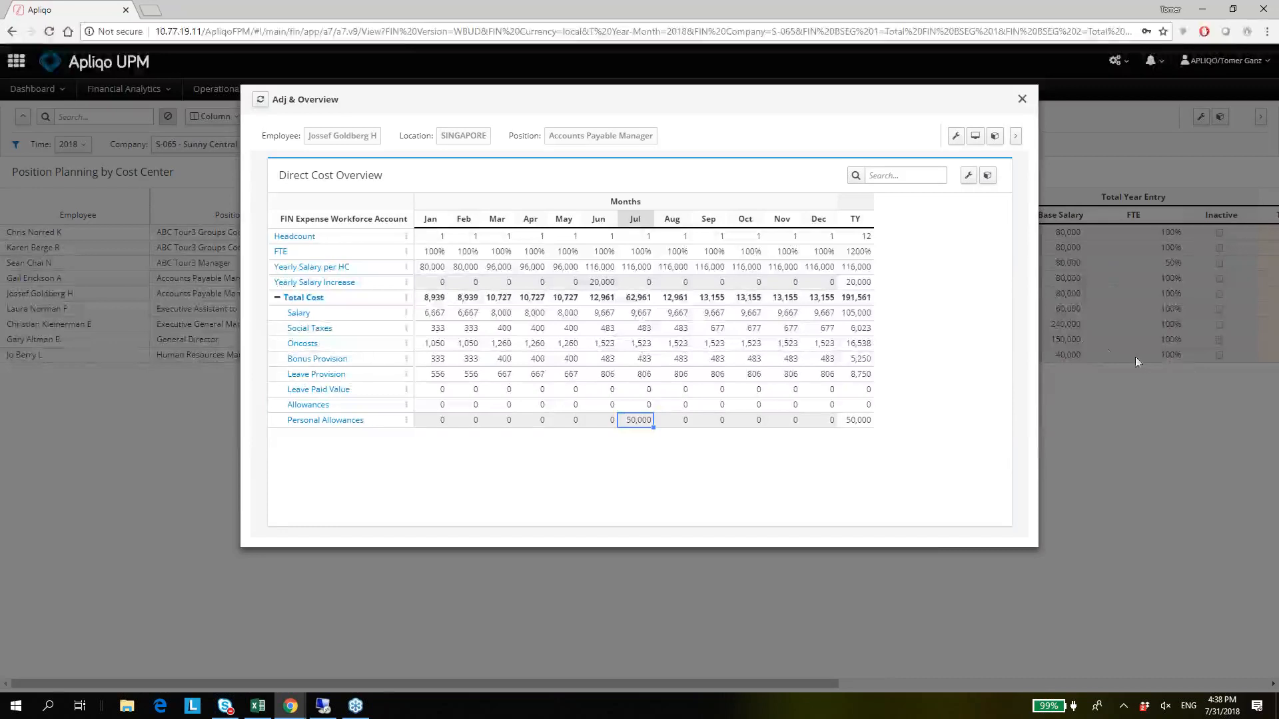
# Close the Direct Cost Overview and set the End Period of the Accounts Payable Manager starting in January to May.
pyautogui.click(1100, 264)
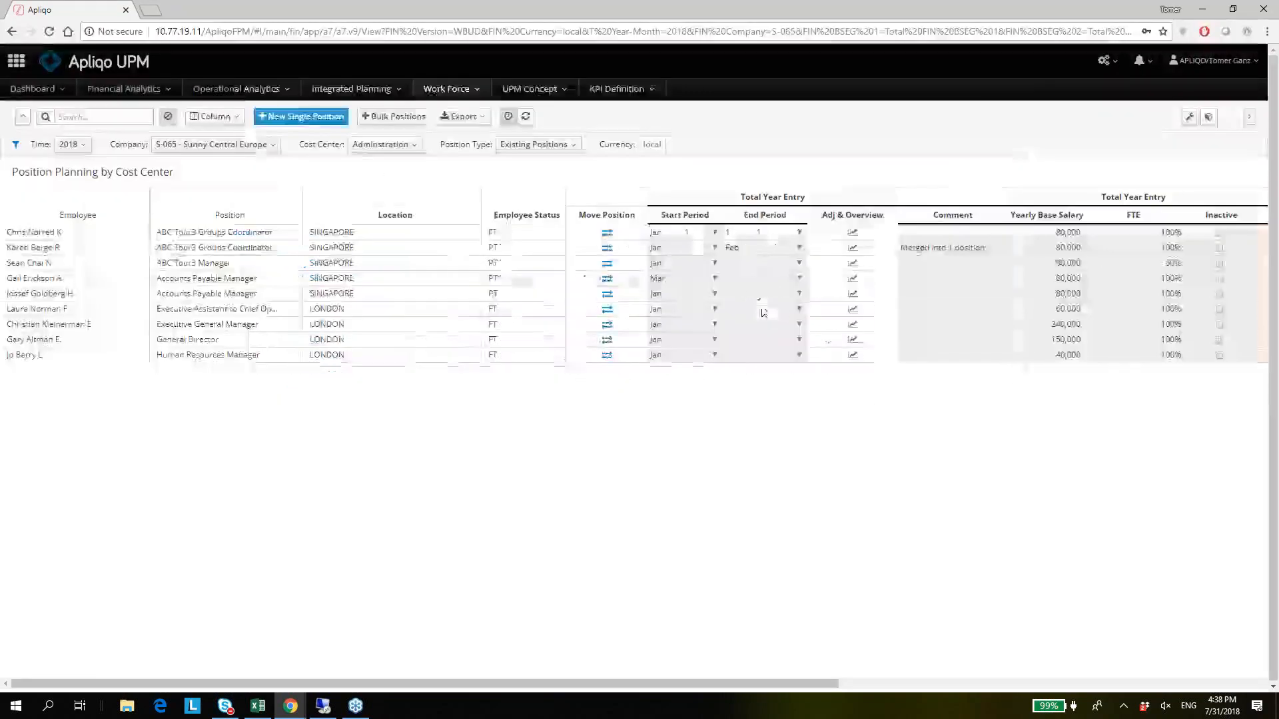
pyautogui.click(757, 251)
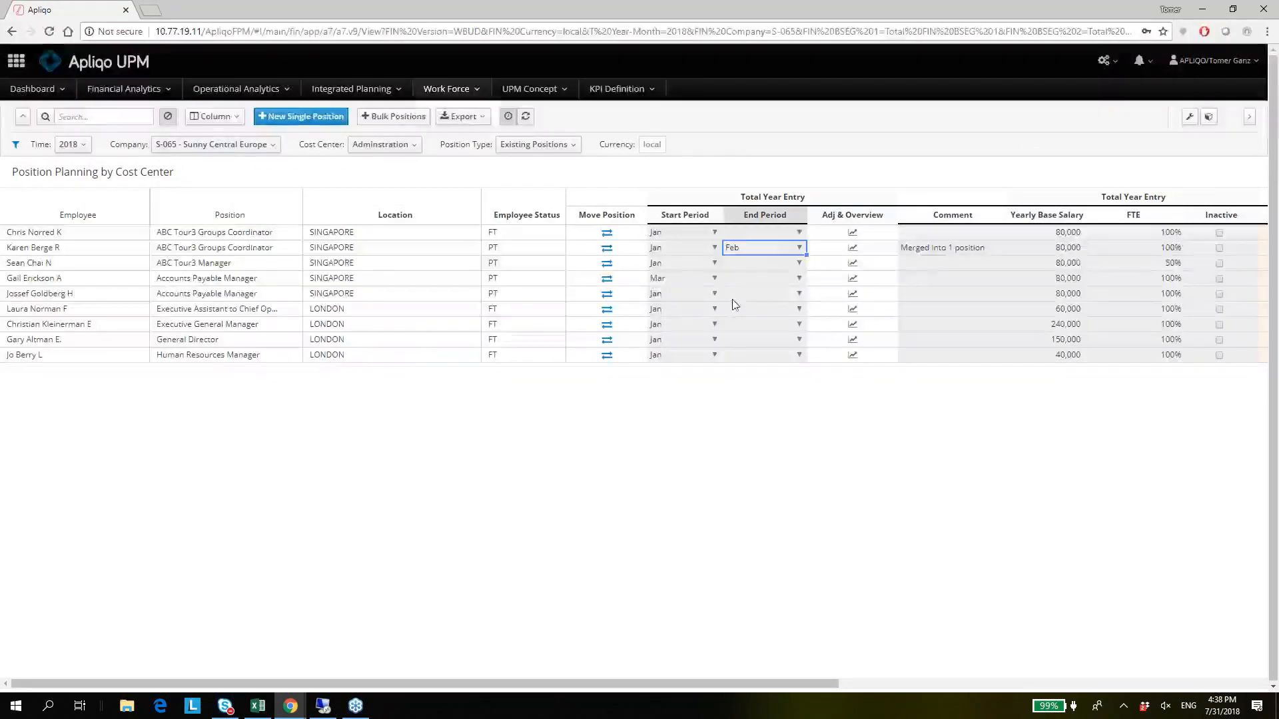
pyautogui.click(738, 296)
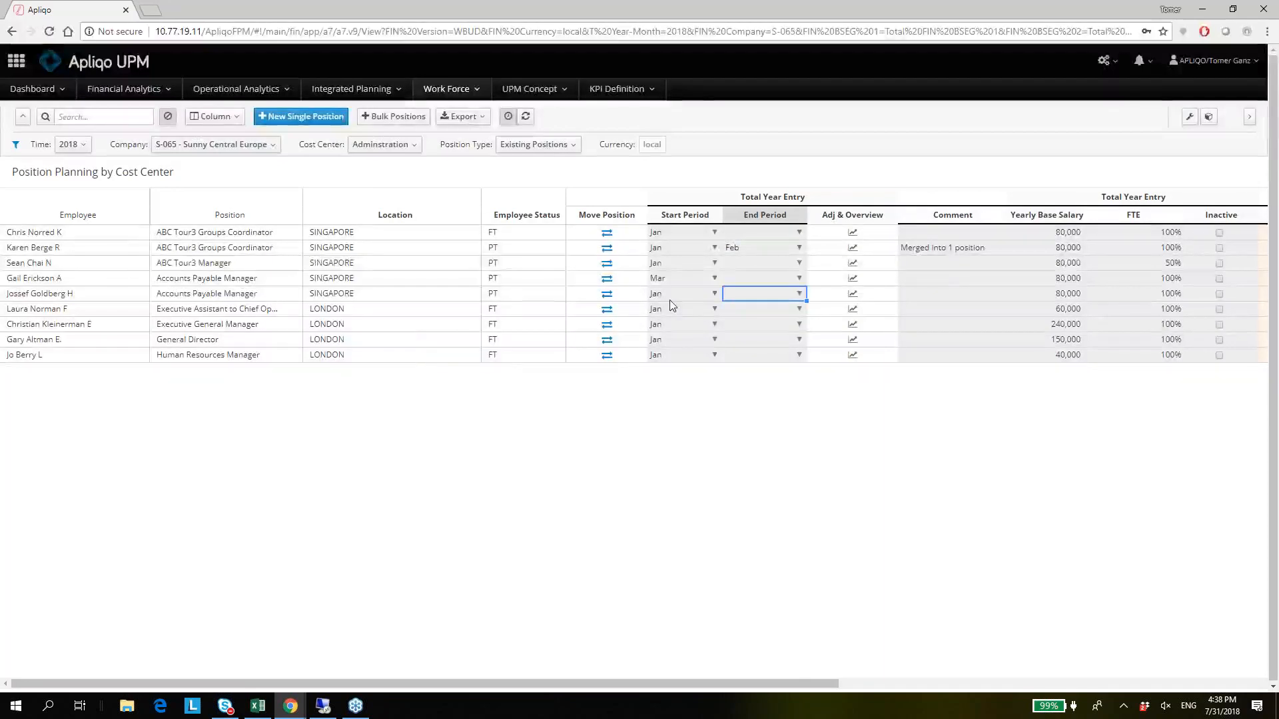
pyautogui.doubleClick(769, 294)
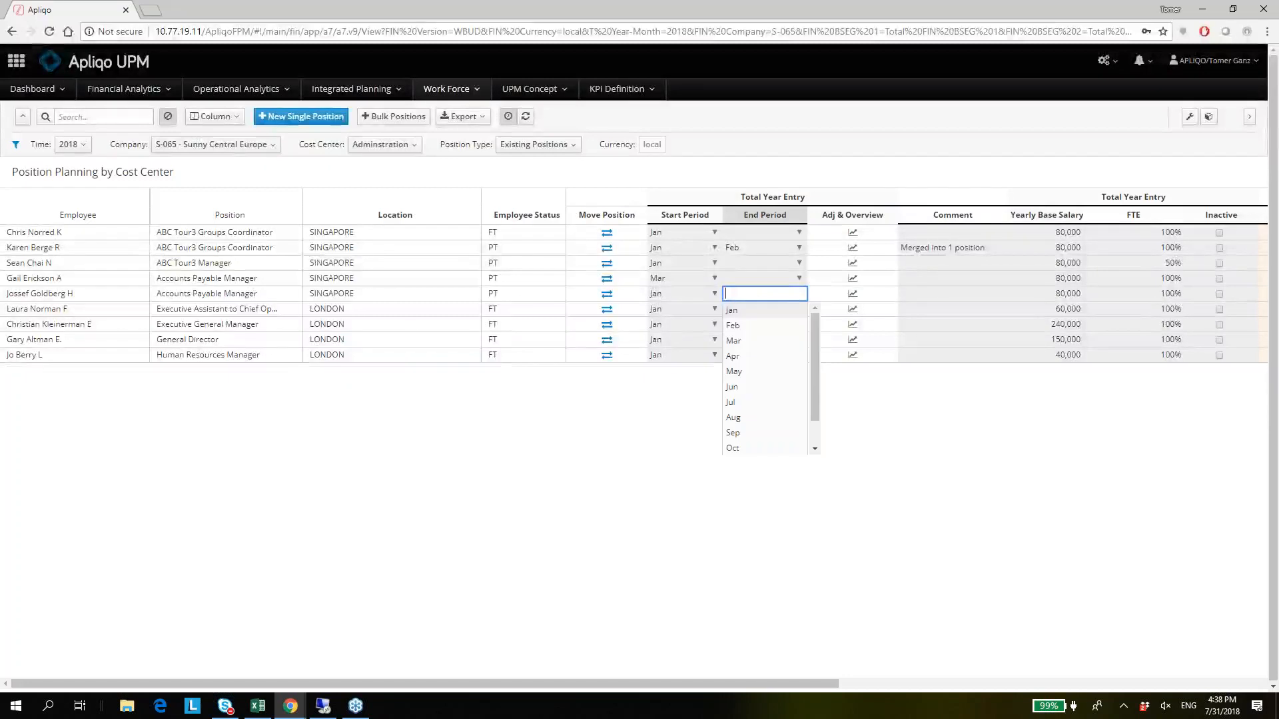
pyautogui.click(756, 381)
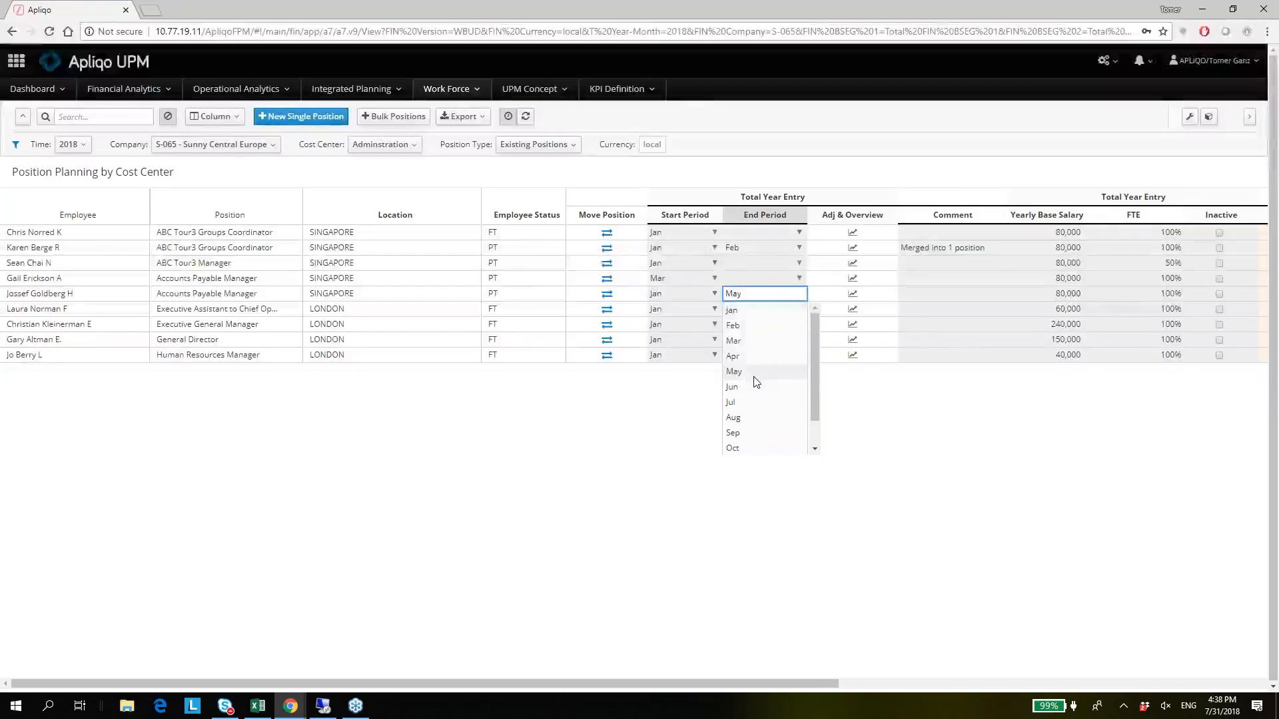
pyautogui.click(1017, 298)
pyautogui.press('Right')
pyautogui.press('Right')
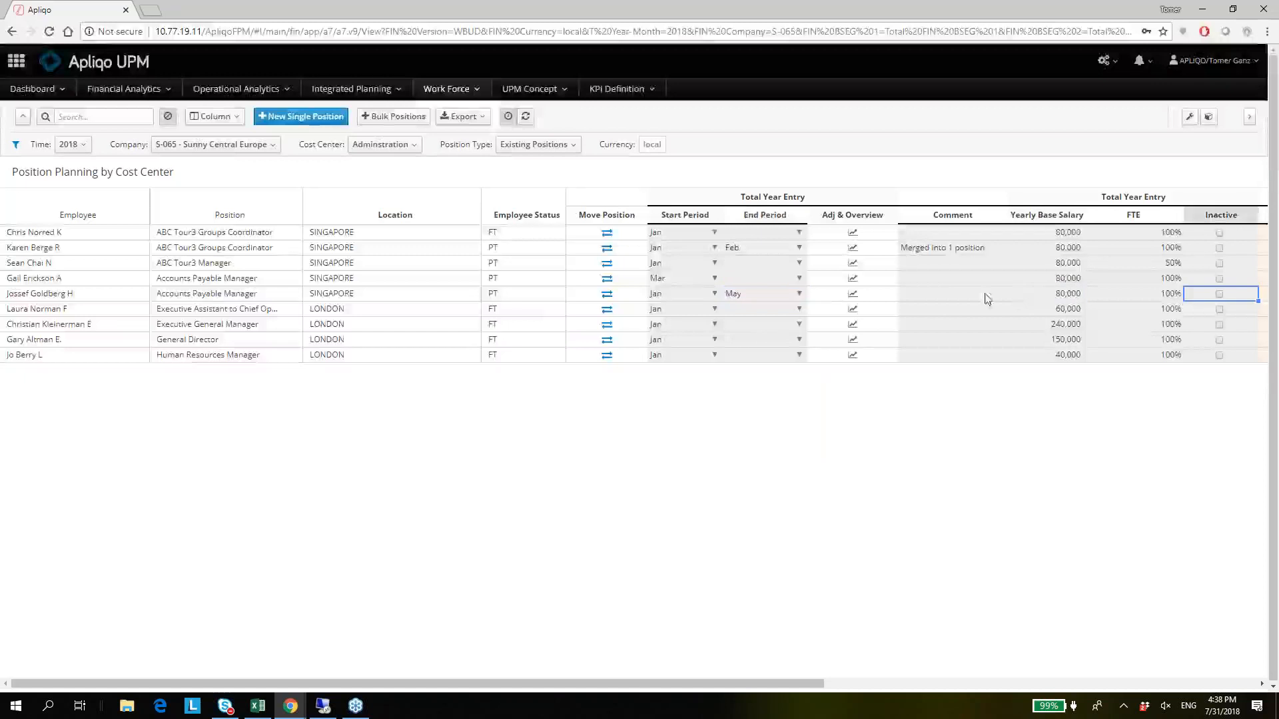
# Review the same Accounts Payable Manager's Direct Cost Overview, close it, and examine the position's Total Cost in the planning table.
pyautogui.click(853, 296)
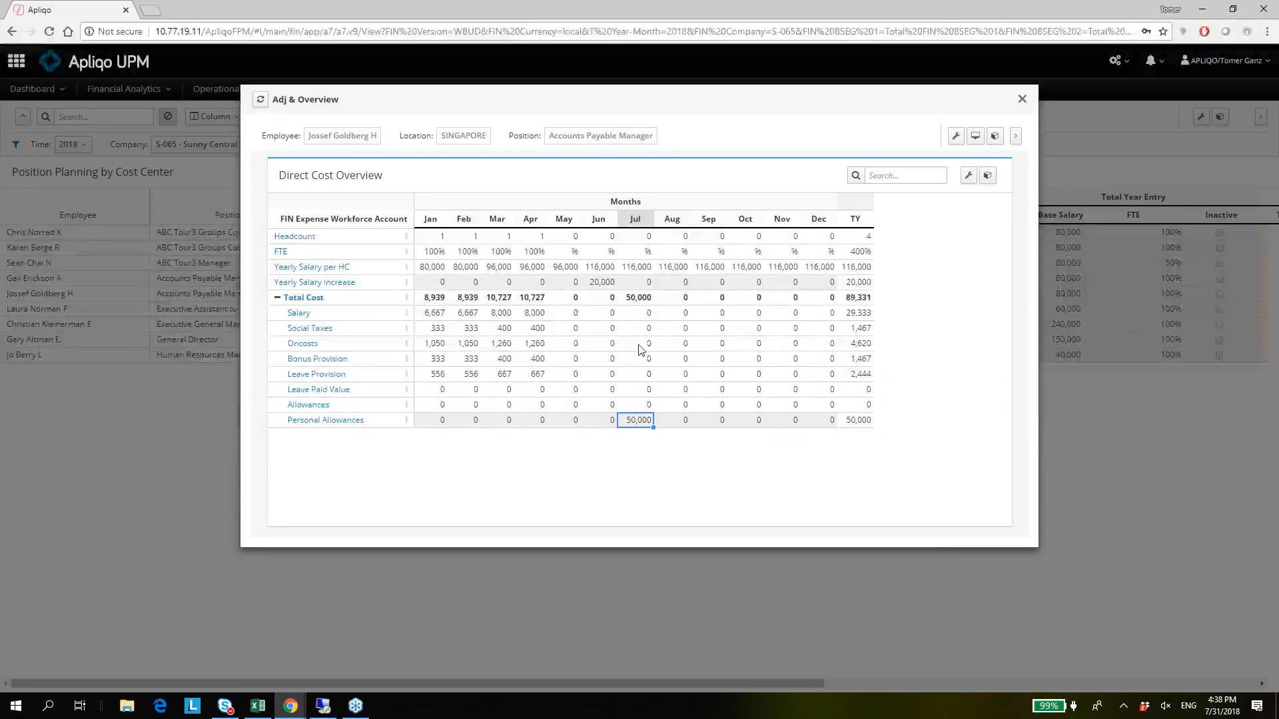
pyautogui.click(1127, 339)
pyautogui.press('Tab')
pyautogui.press('Tab')
pyautogui.press('Tab')
pyautogui.press('Tab')
pyautogui.press('Tab')
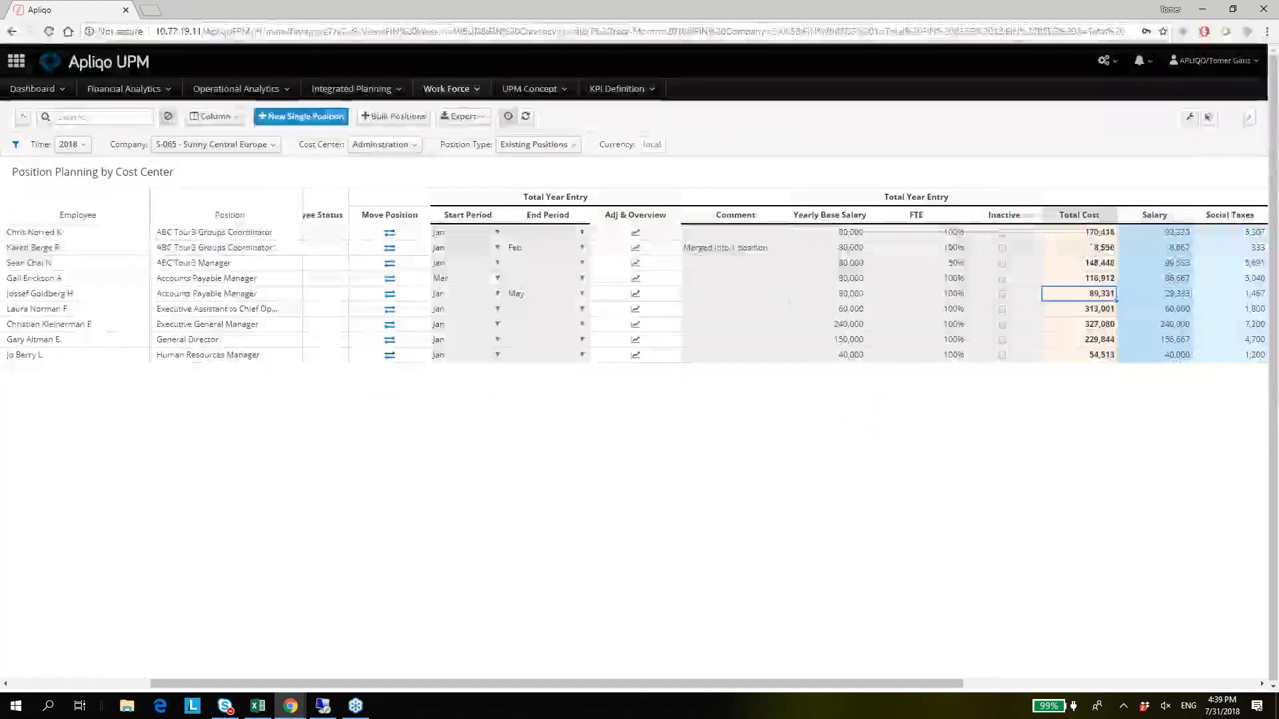
# Set the End Period of the Executive Assistant position in London to Jul, and examine its Total Cost.
pyautogui.click(530, 313)
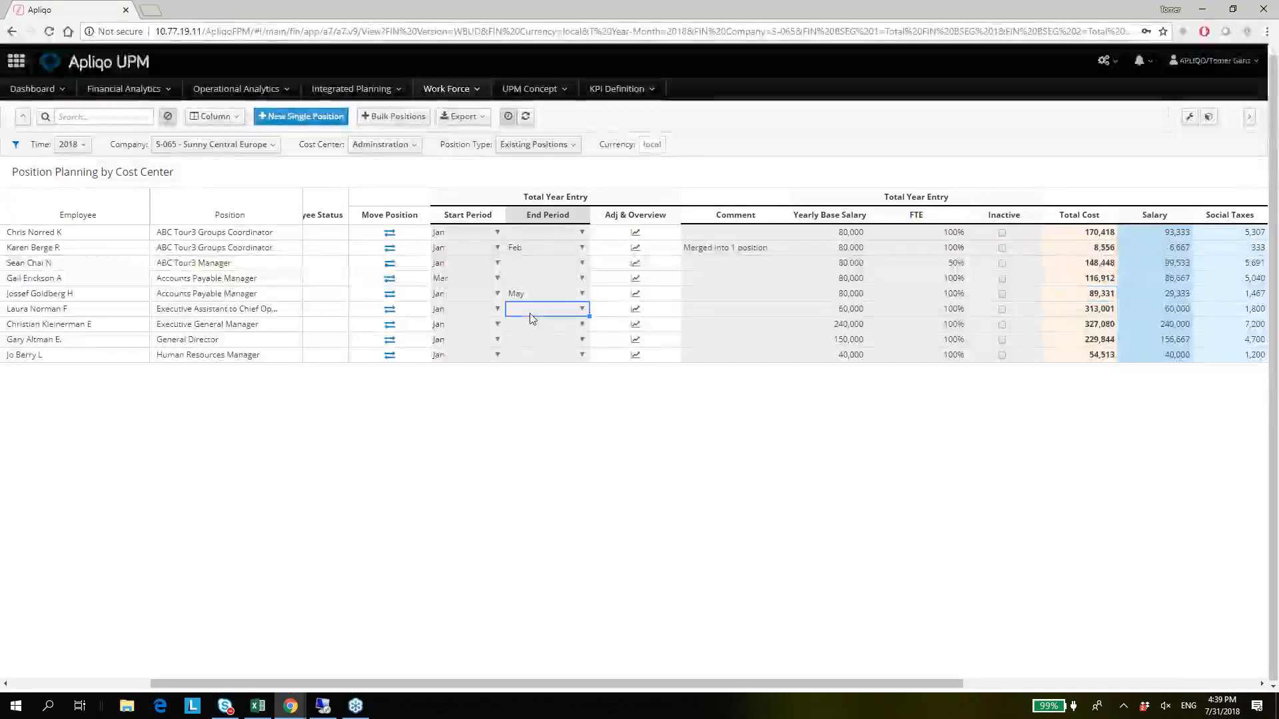
pyautogui.click(531, 309)
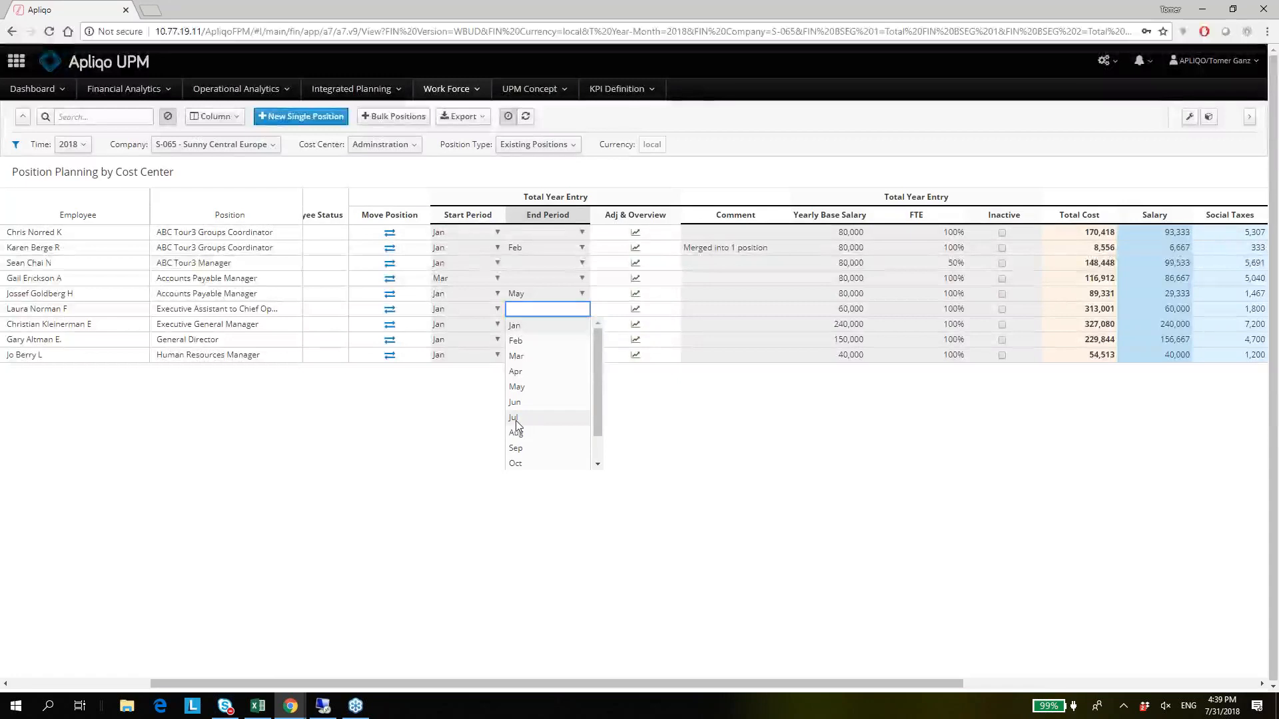
pyautogui.click(515, 418)
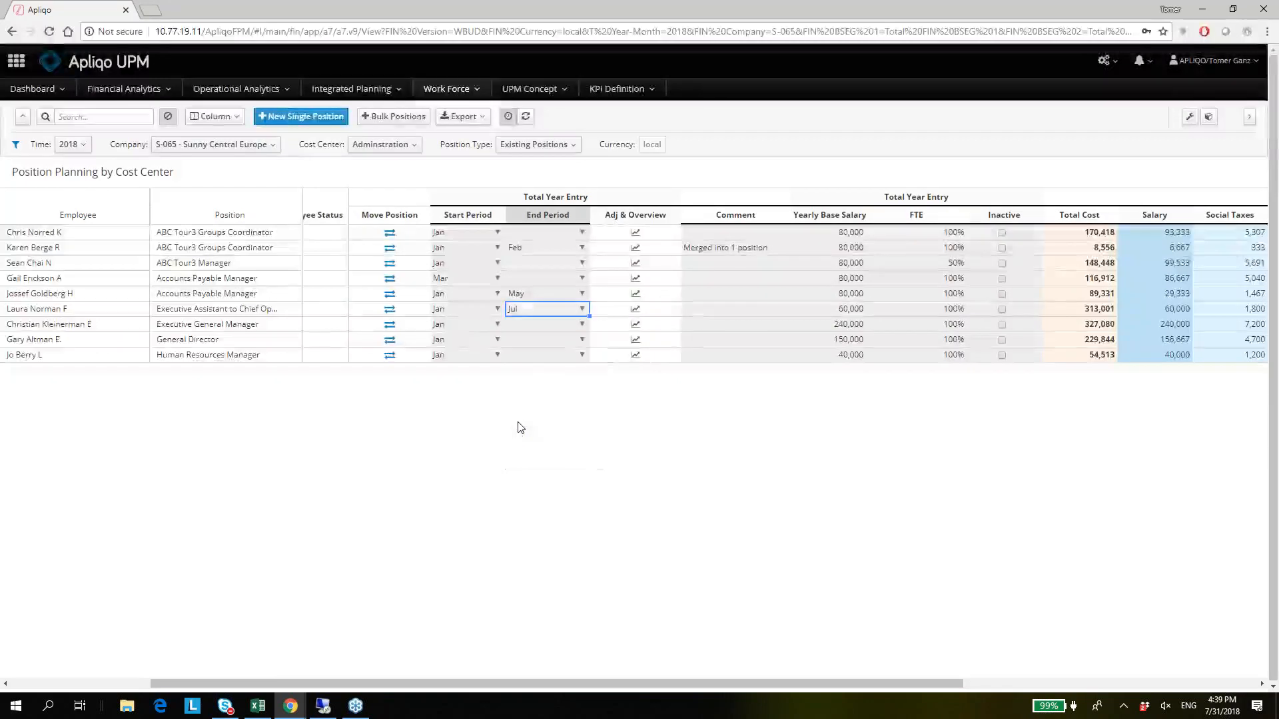
pyautogui.click(1084, 309)
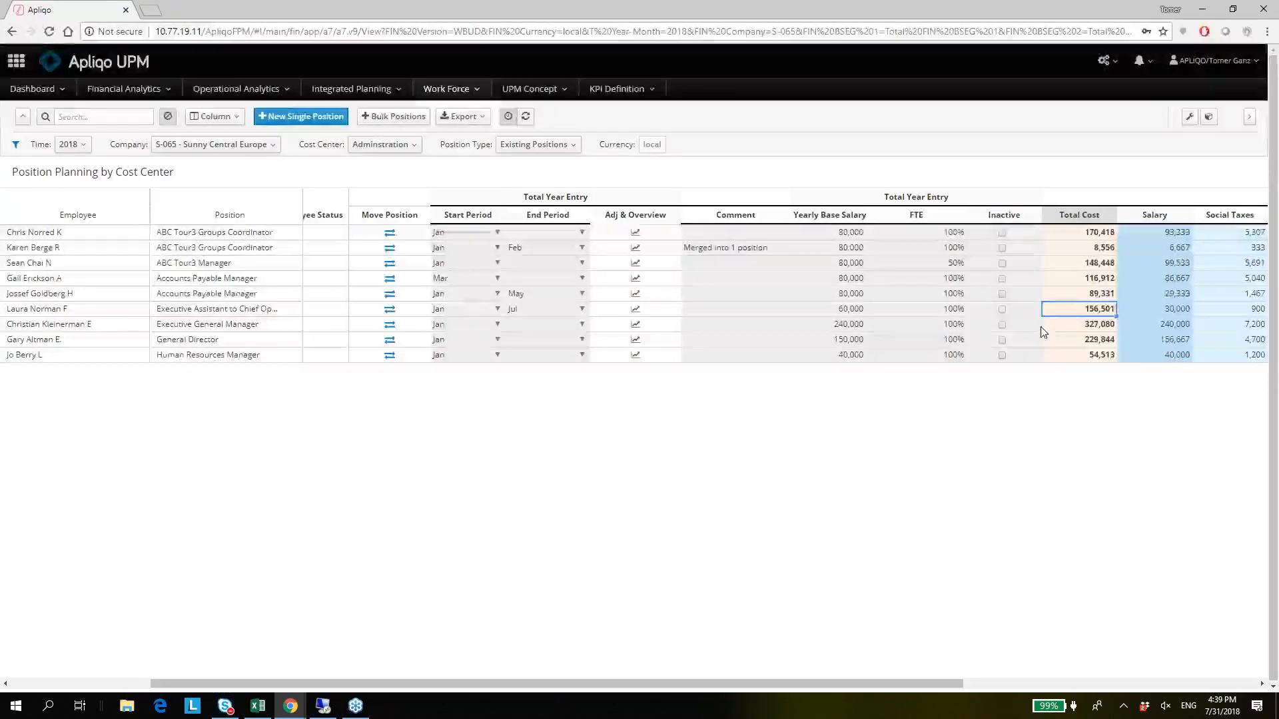
pyautogui.press('Left')
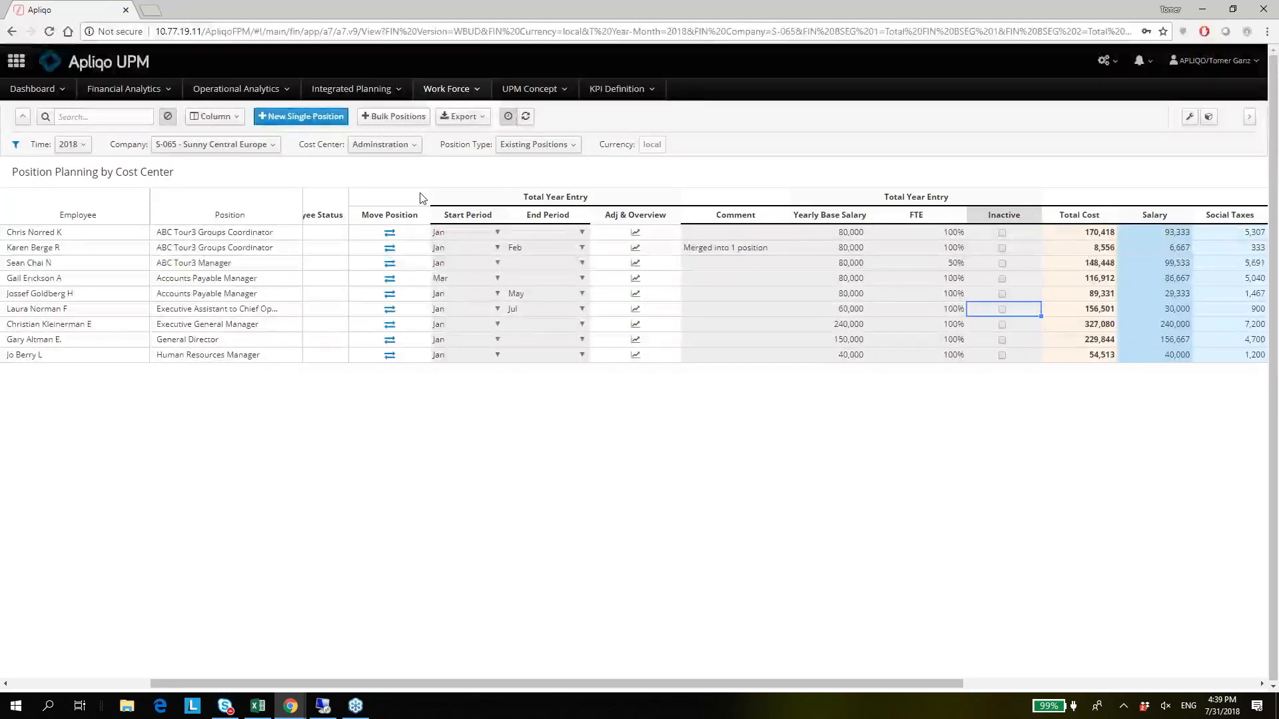
pyautogui.press('Left')
pyautogui.press('Left')
pyautogui.press('Left')
pyautogui.press('Left')
pyautogui.press('Left')
pyautogui.press('Left')
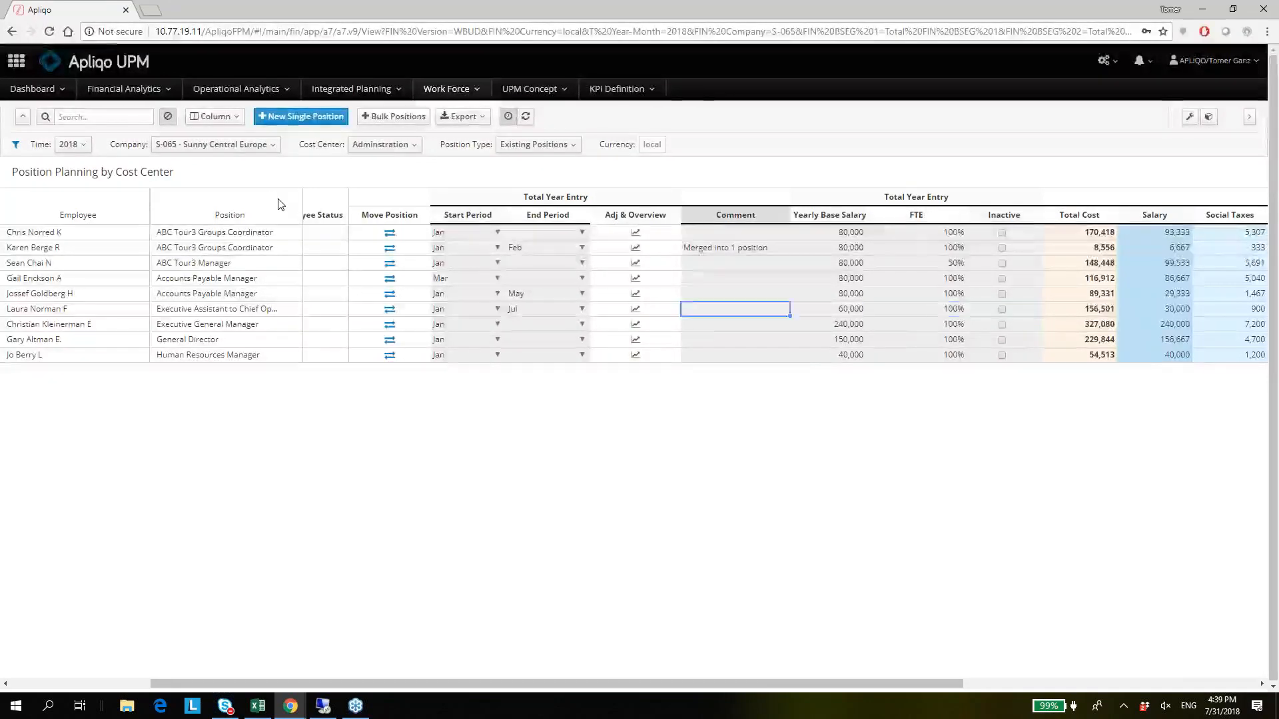
pyautogui.press('Left')
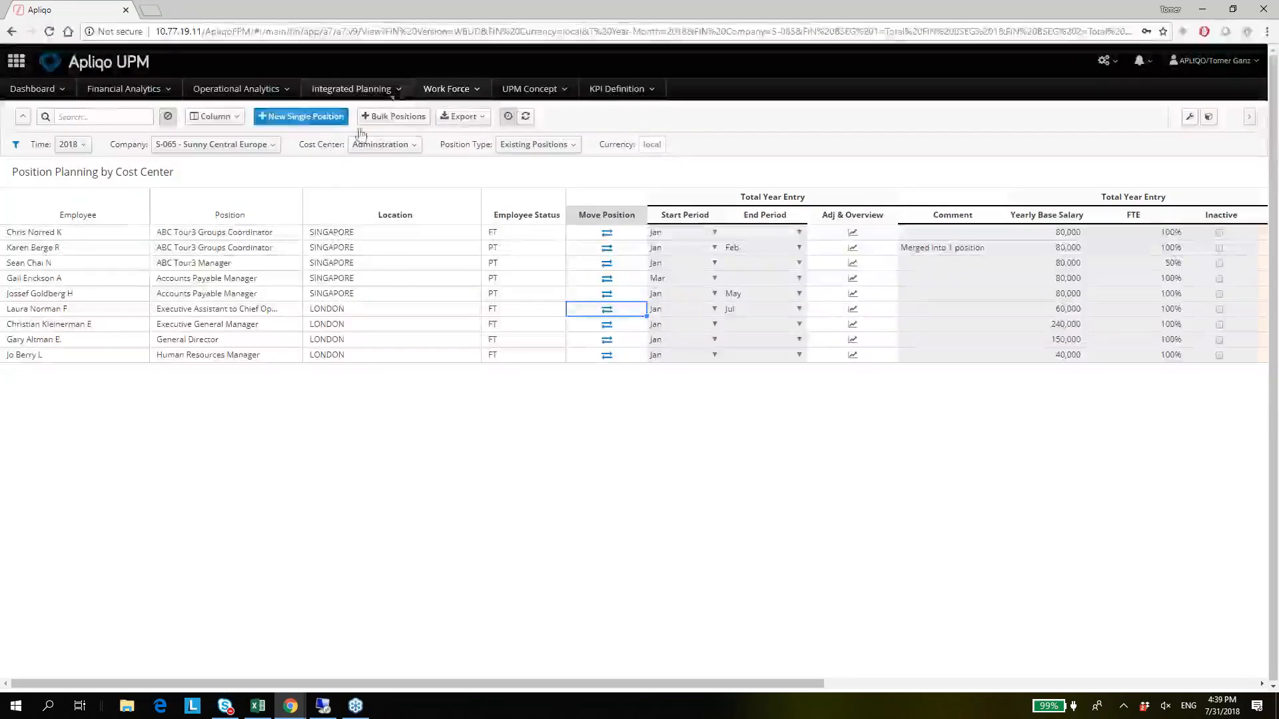
# Start a new single position with Starting Period M05 and Office Location ASIA.OFFICES.
pyautogui.click(300, 119)
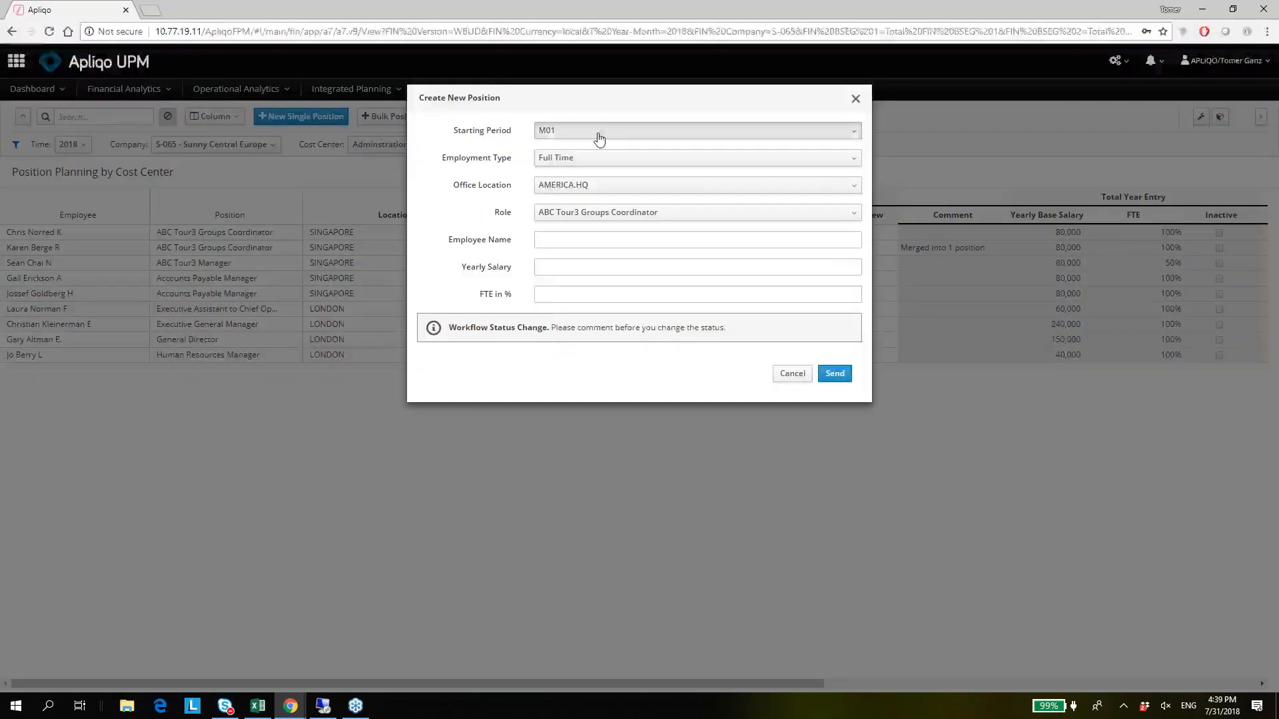
pyautogui.click(598, 139)
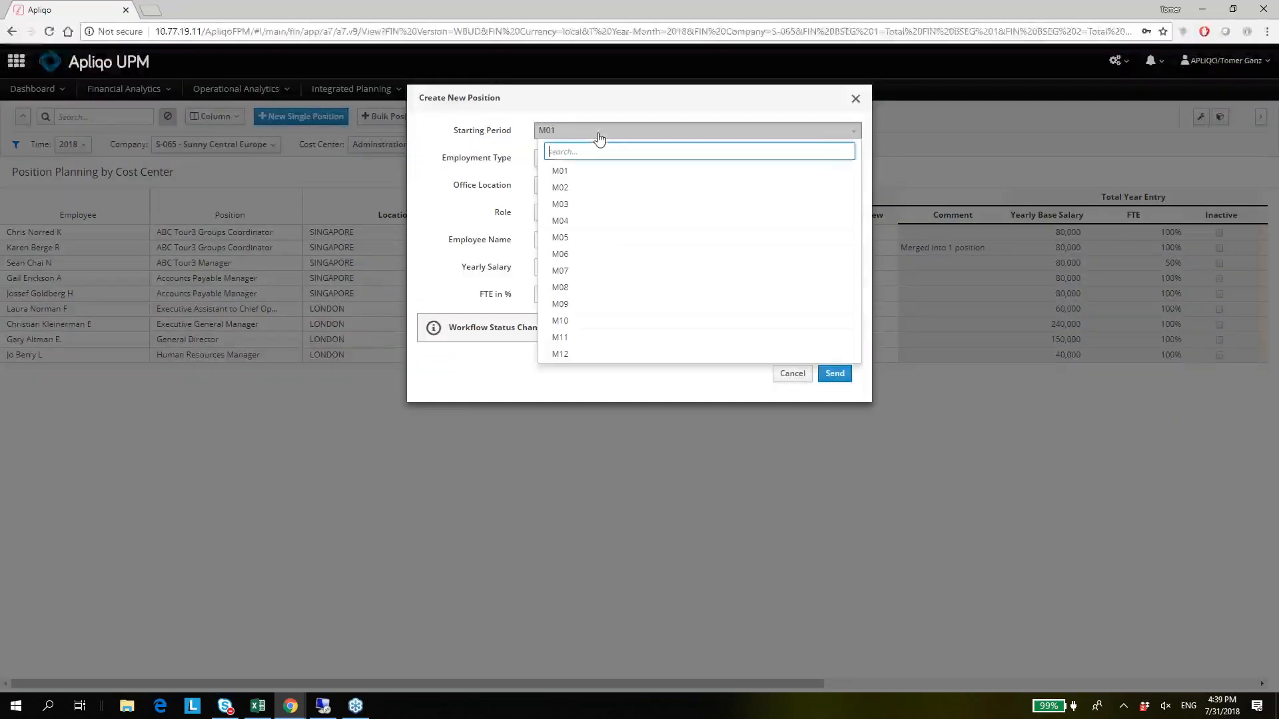
pyautogui.click(580, 238)
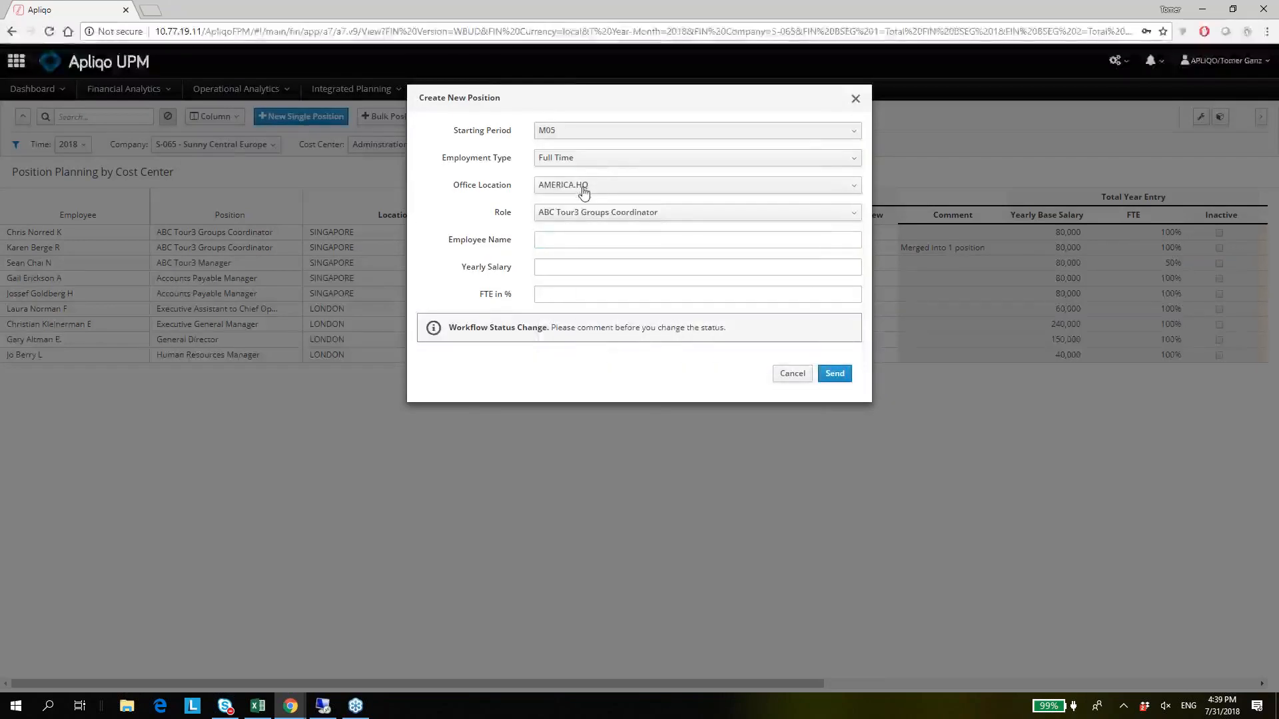
pyautogui.click(601, 189)
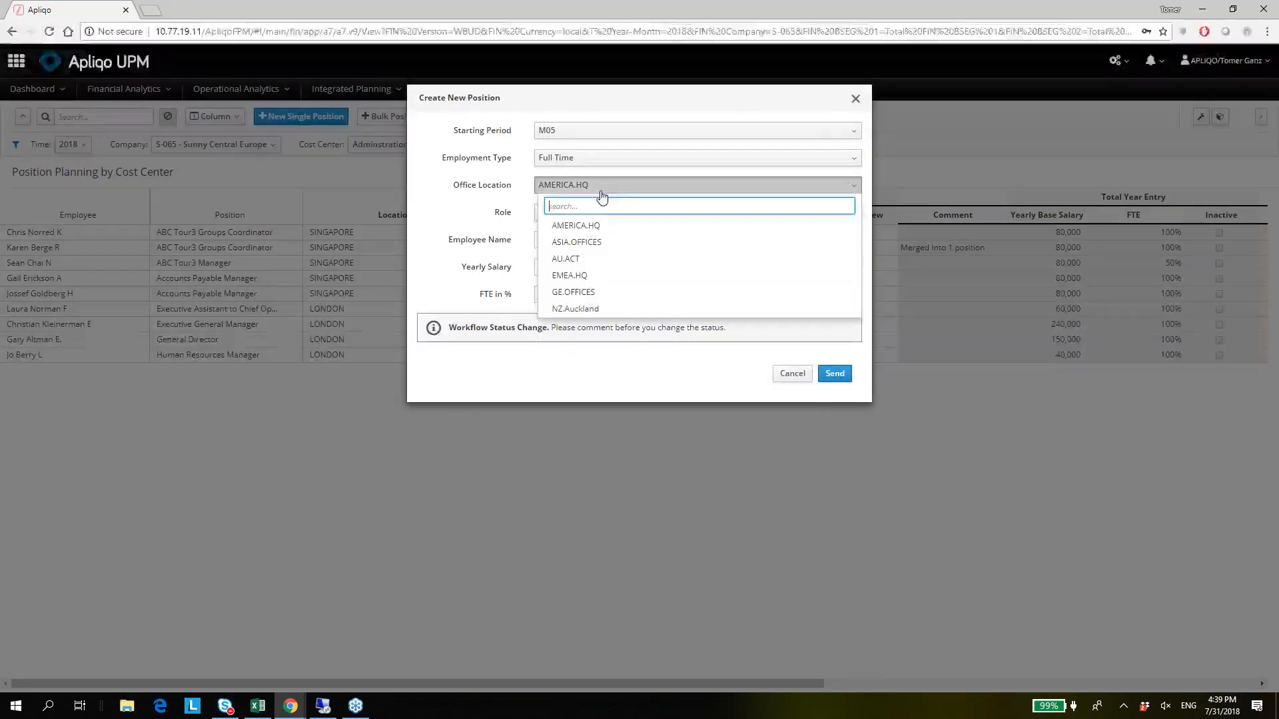
pyautogui.click(600, 244)
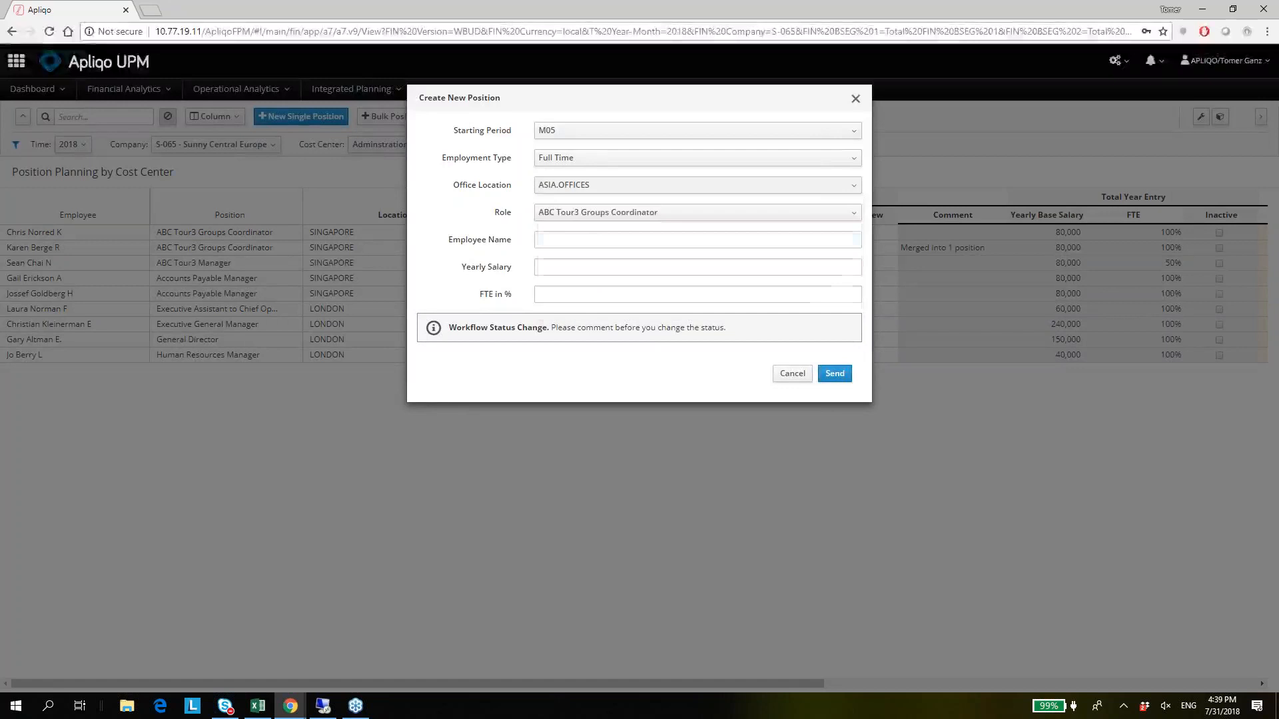
# Set the new position's Role to Product Delivery Administrator.
pyautogui.click(606, 214)
pyautogui.write('mar')
pyautogui.press('BackSpace')
pyautogui.press('BackSpace')
pyautogui.press('BackSpace')
pyautogui.write('ad')
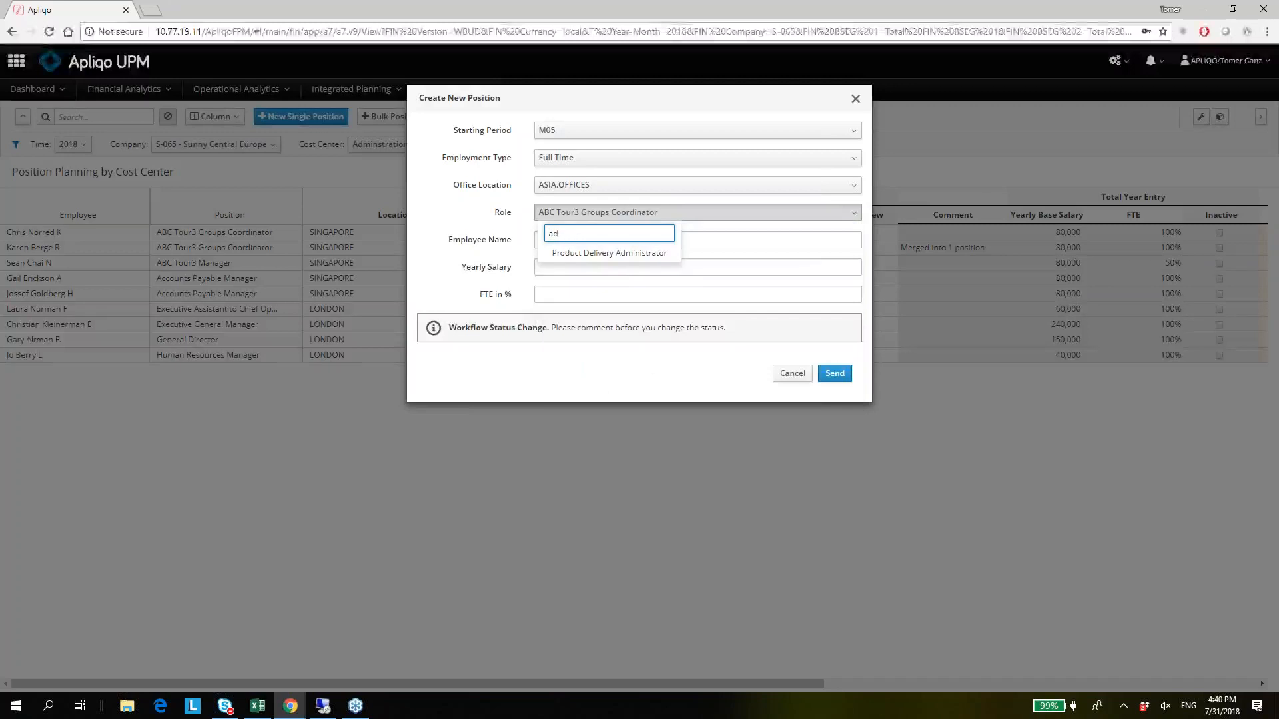
pyautogui.click(626, 256)
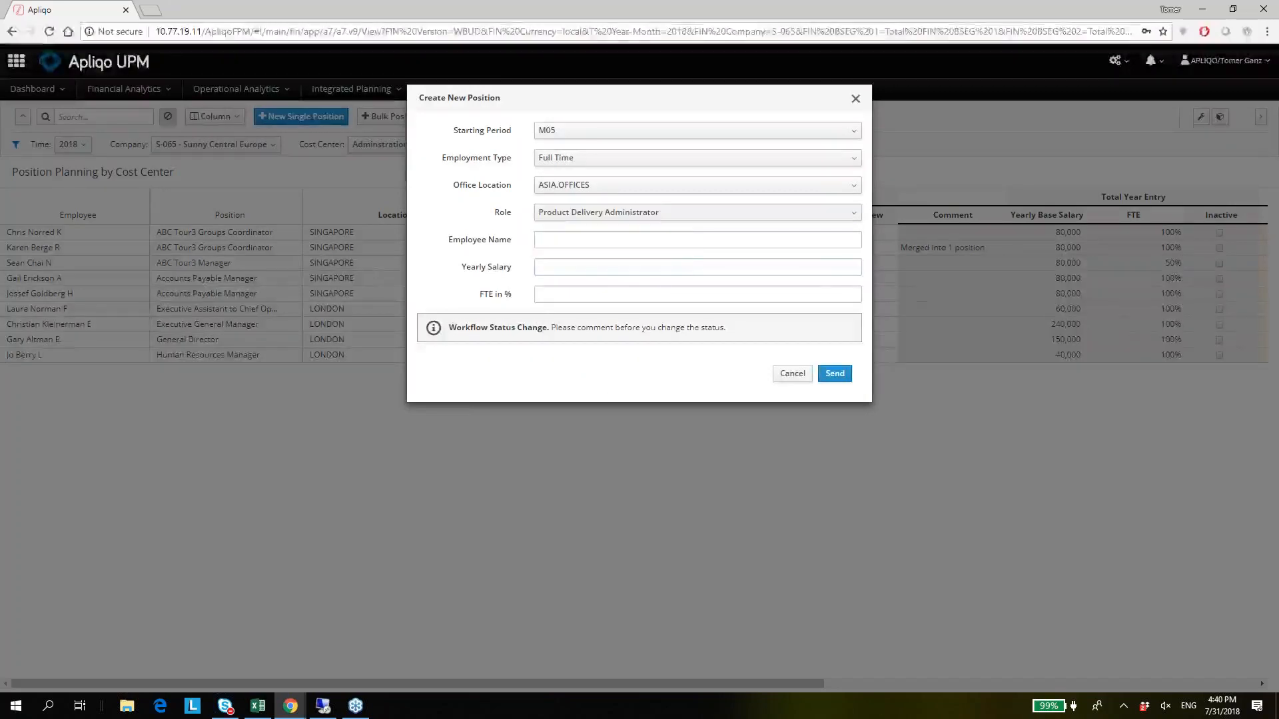
# Enter New Employes as the new position's Employee Name.
pyautogui.click(587, 240)
pyautogui.write('N')
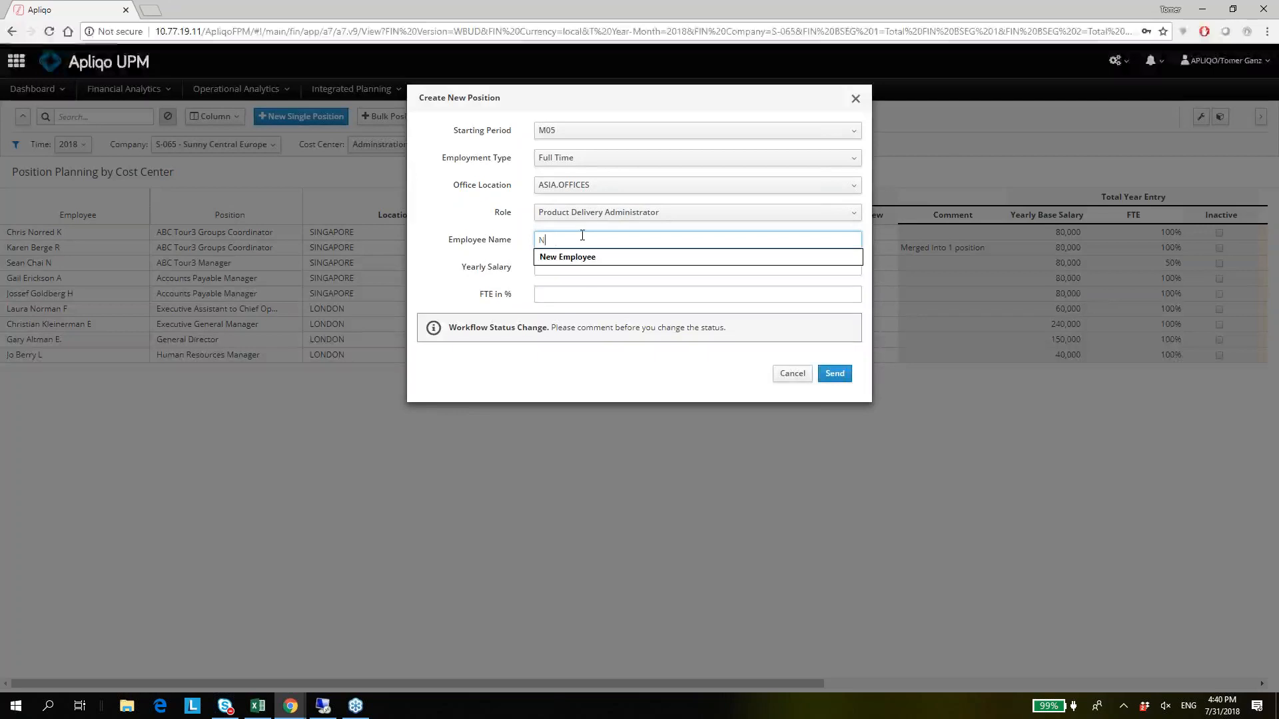
pyautogui.write('ew Emplo')
pyautogui.write('yees')
pyautogui.press('BackSpace')
# Set the Yearly Salary to 80000 and FTE in % to 1, and submit the new position.
pyautogui.click(575, 267)
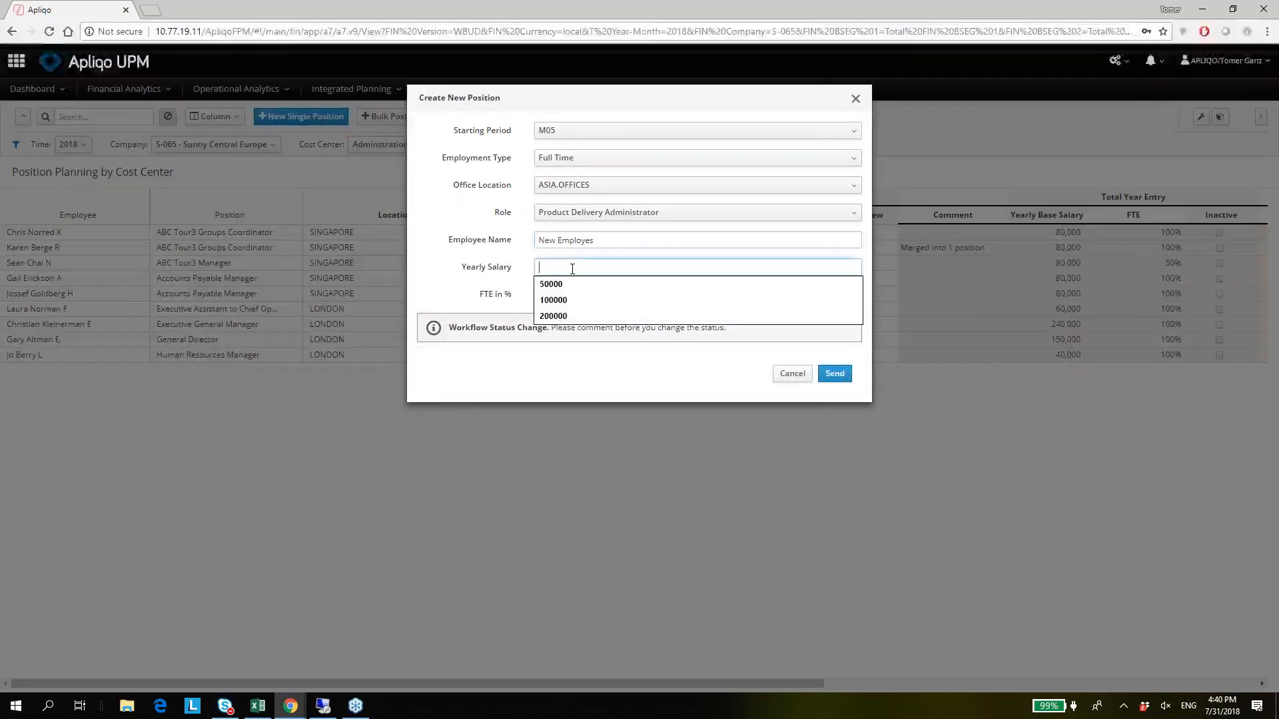
pyautogui.write('3')
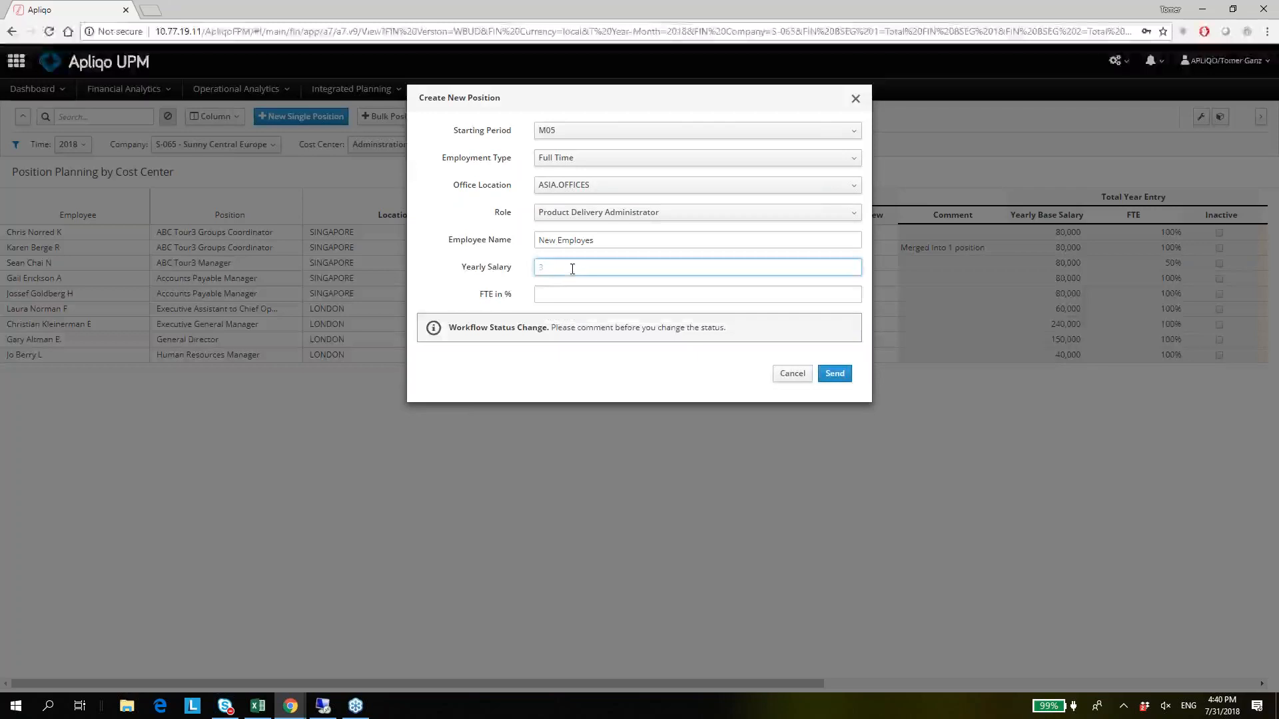
pyautogui.write('30')
pyautogui.press('BackSpace')
pyautogui.press('BackSpace')
pyautogui.press('BackSpace')
pyautogui.write('80')
pyautogui.click(596, 297)
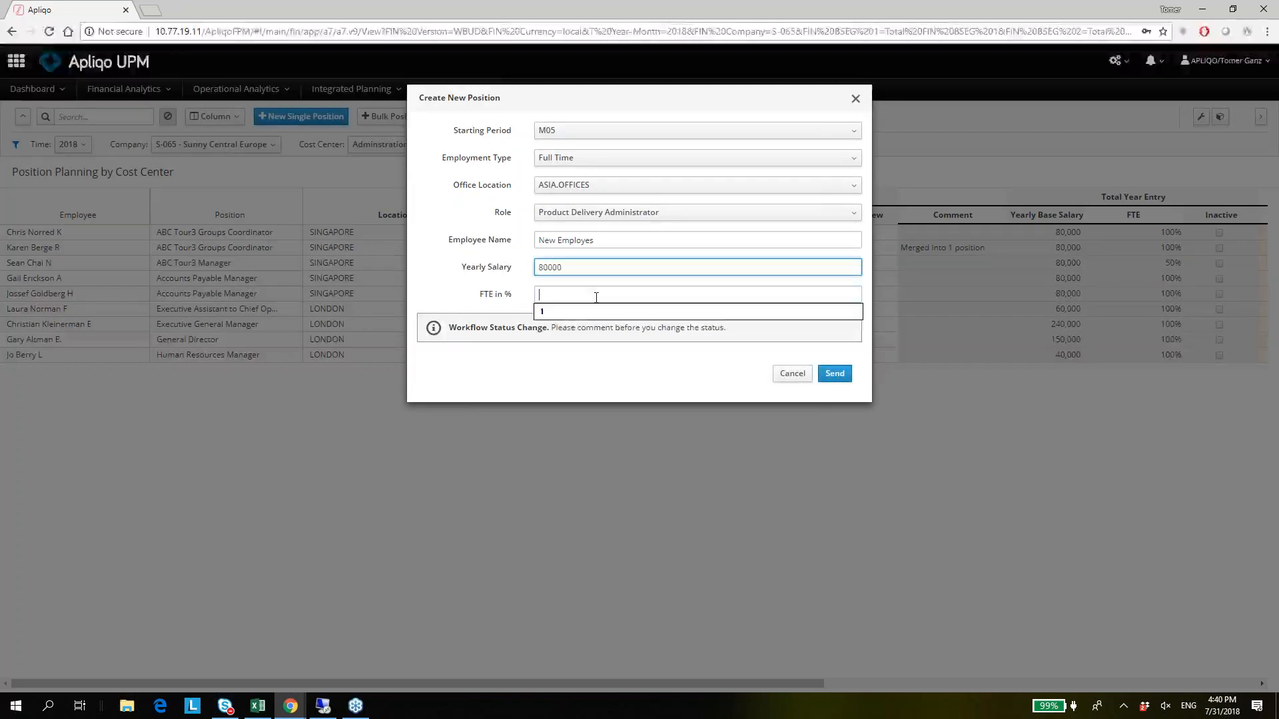
pyautogui.click(552, 313)
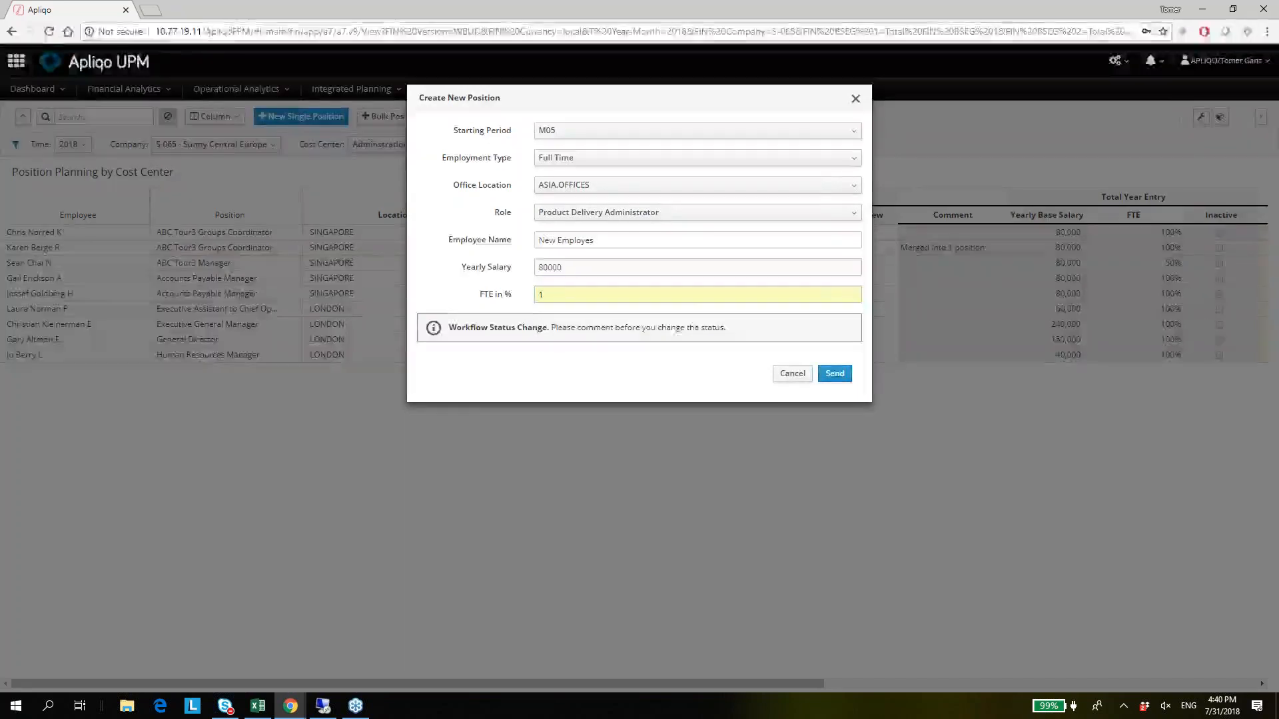
pyautogui.click(837, 380)
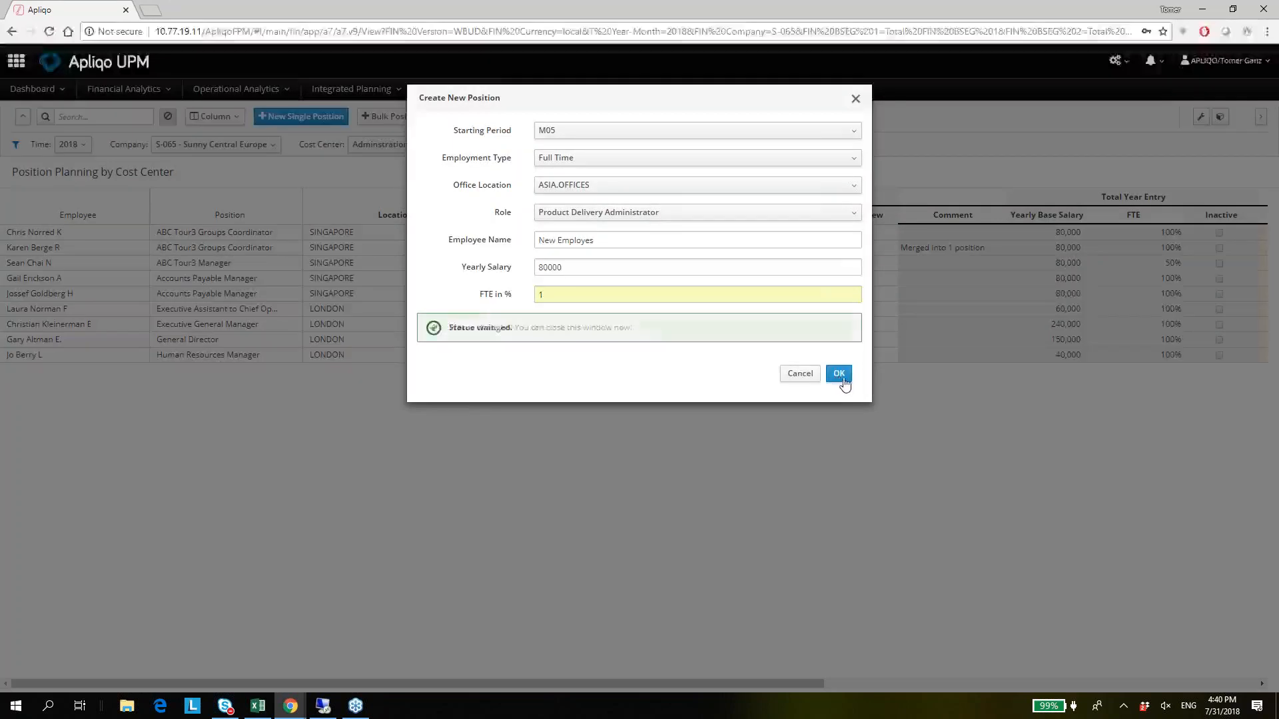
pyautogui.click(839, 375)
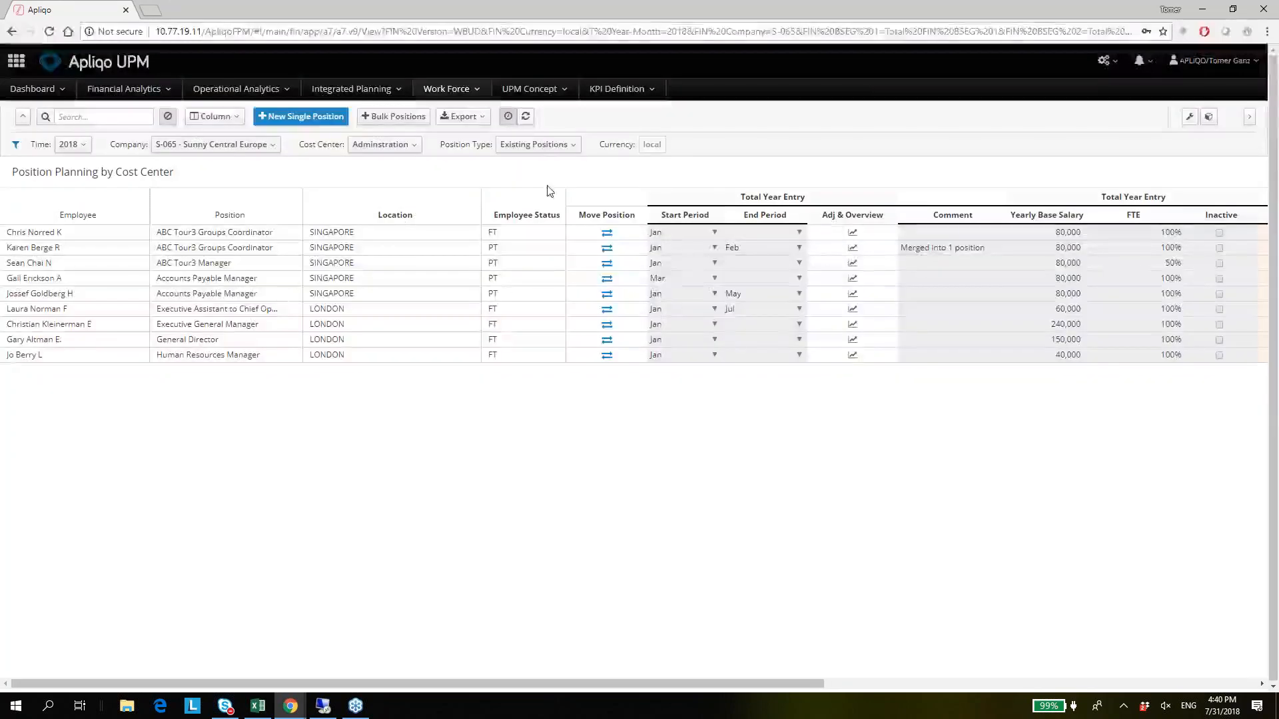
# Filter the planning table to New Positions and select the Product Delivery Administrator position.
pyautogui.click(551, 148)
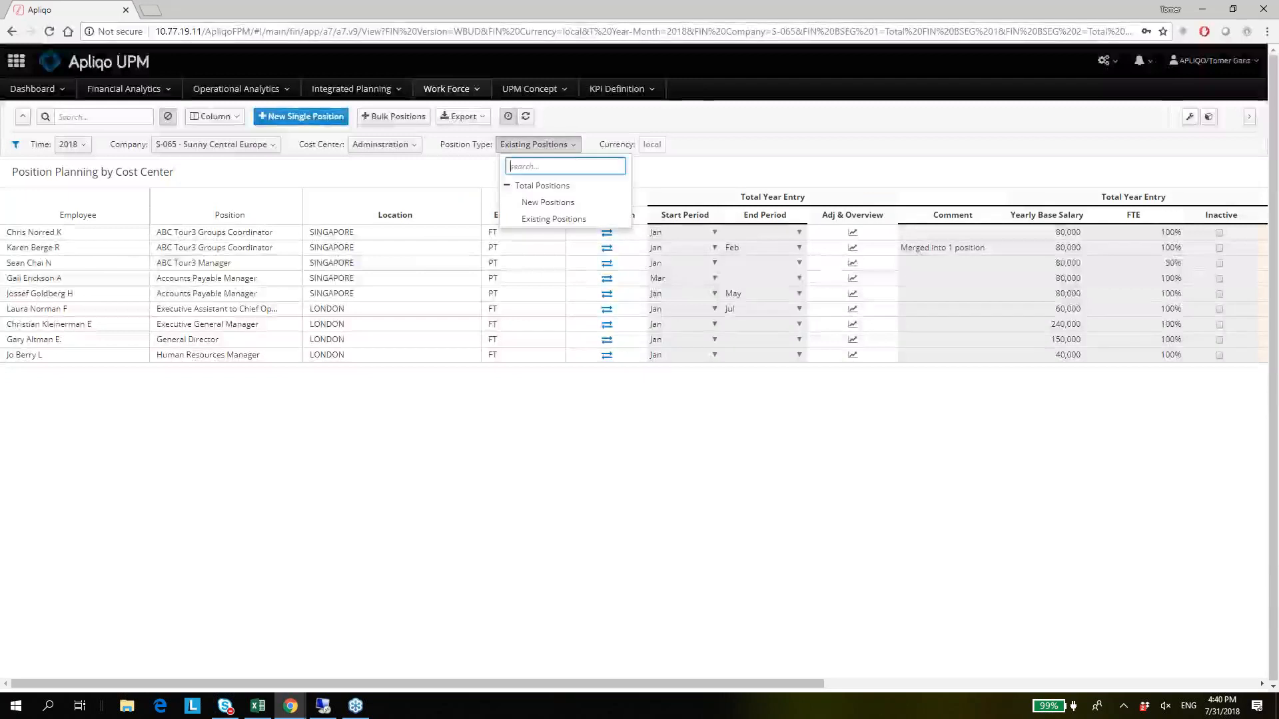
pyautogui.click(539, 203)
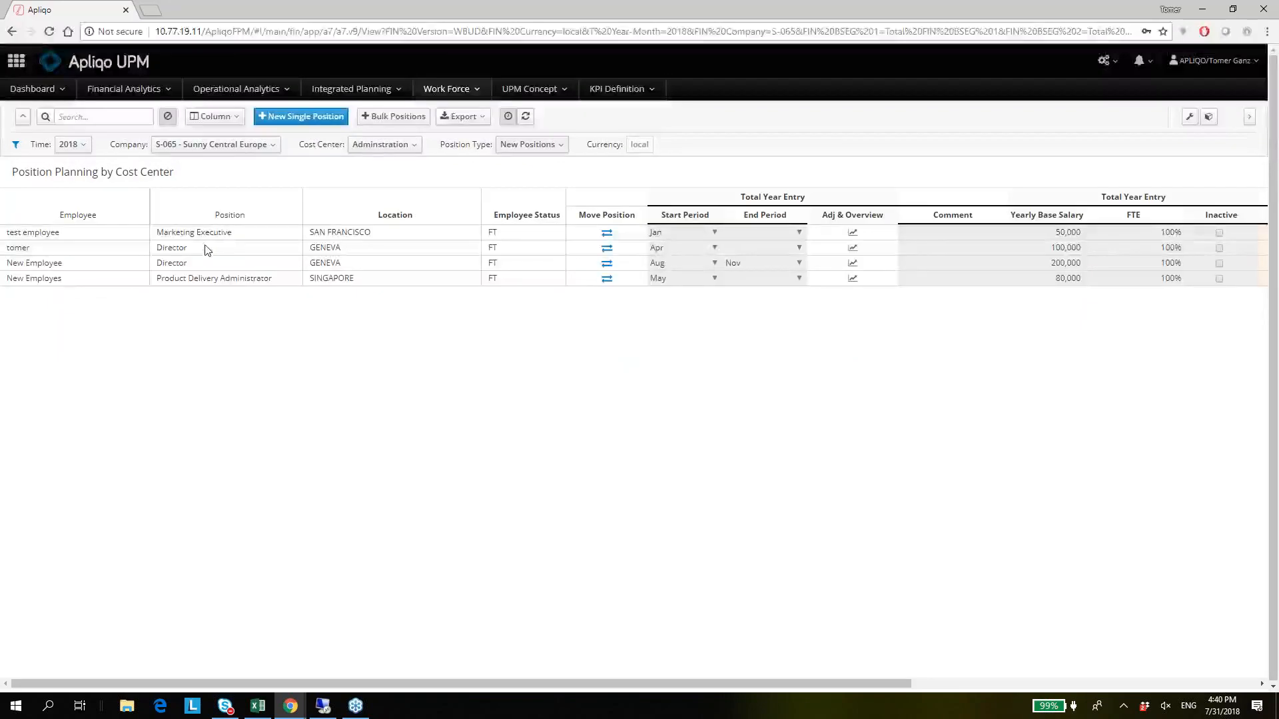
pyautogui.click(204, 251)
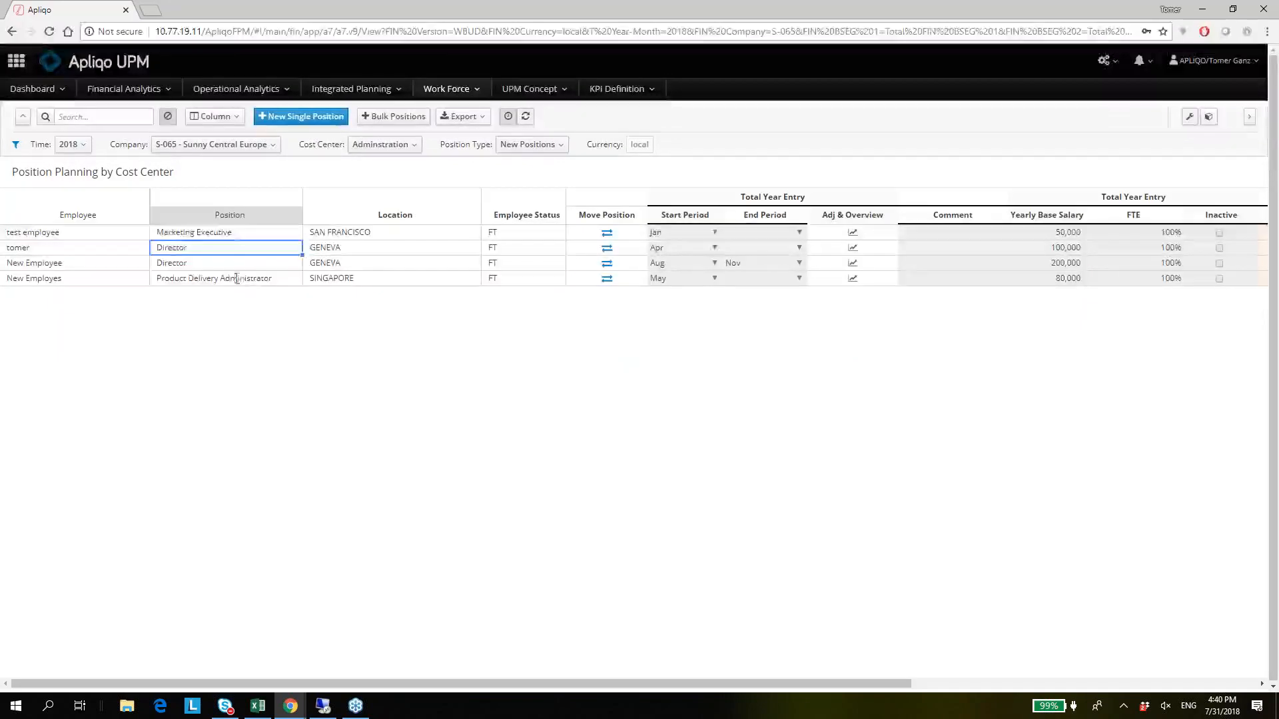
pyautogui.click(239, 282)
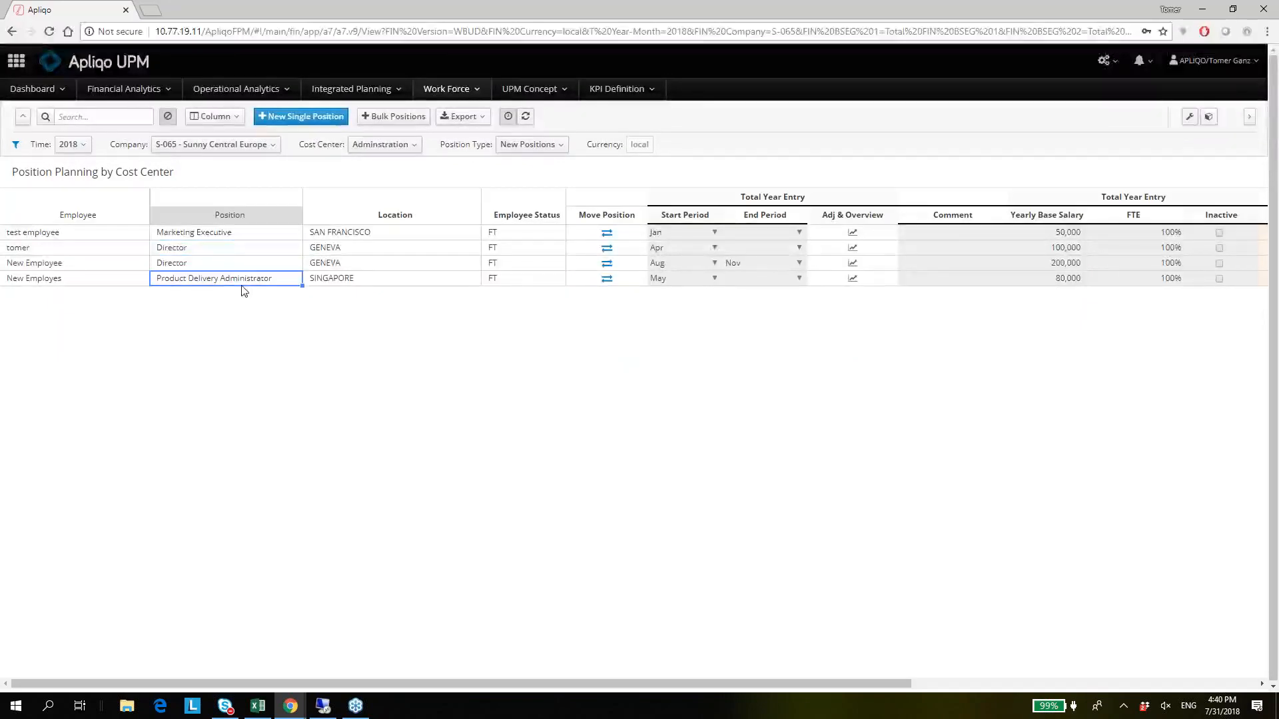
# Examine the Product Delivery Administrator's row in the planning table, from Location through Yearly Base Salary to Total Cost.
pyautogui.press('Right')
pyautogui.press('Right')
pyautogui.press('Right')
pyautogui.press('Left')
pyautogui.press('Left')
pyautogui.press('Right')
pyautogui.press('Right')
pyautogui.press('Right')
pyautogui.press('Right')
pyautogui.press('Right')
pyautogui.press('Right')
pyautogui.press('Right')
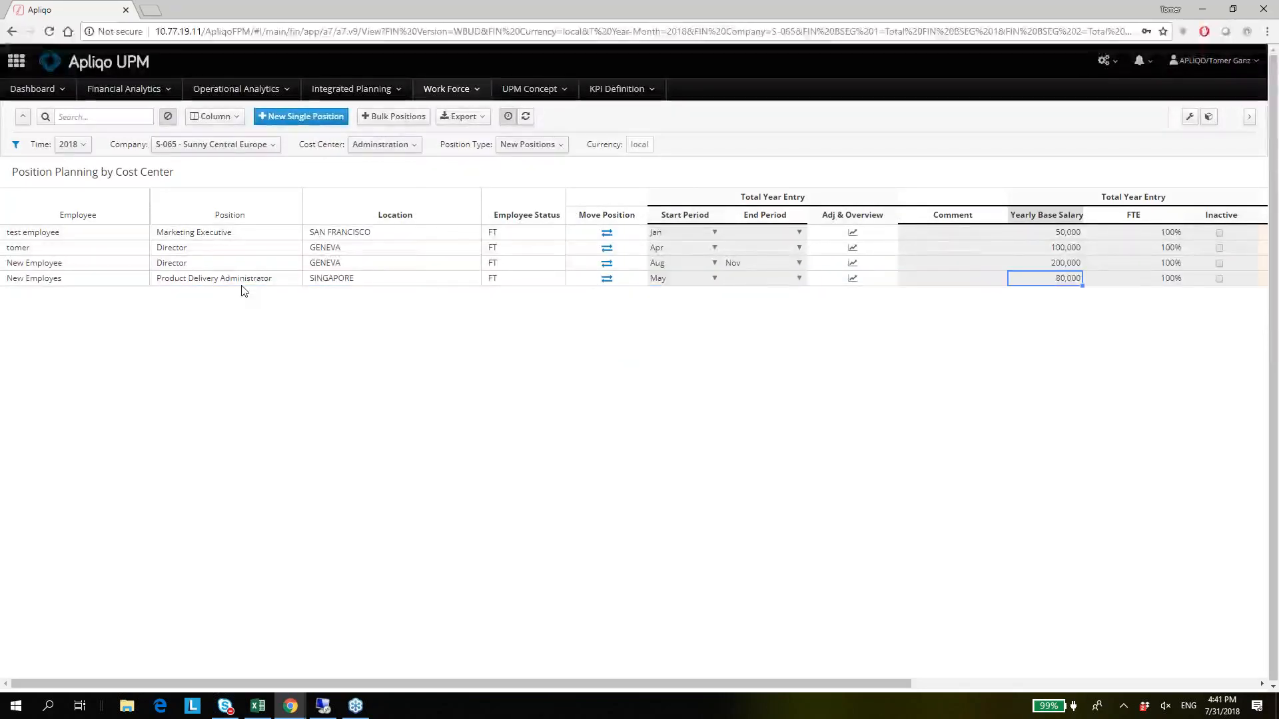
pyautogui.press('Right')
pyautogui.press('Right')
pyautogui.press('Right')
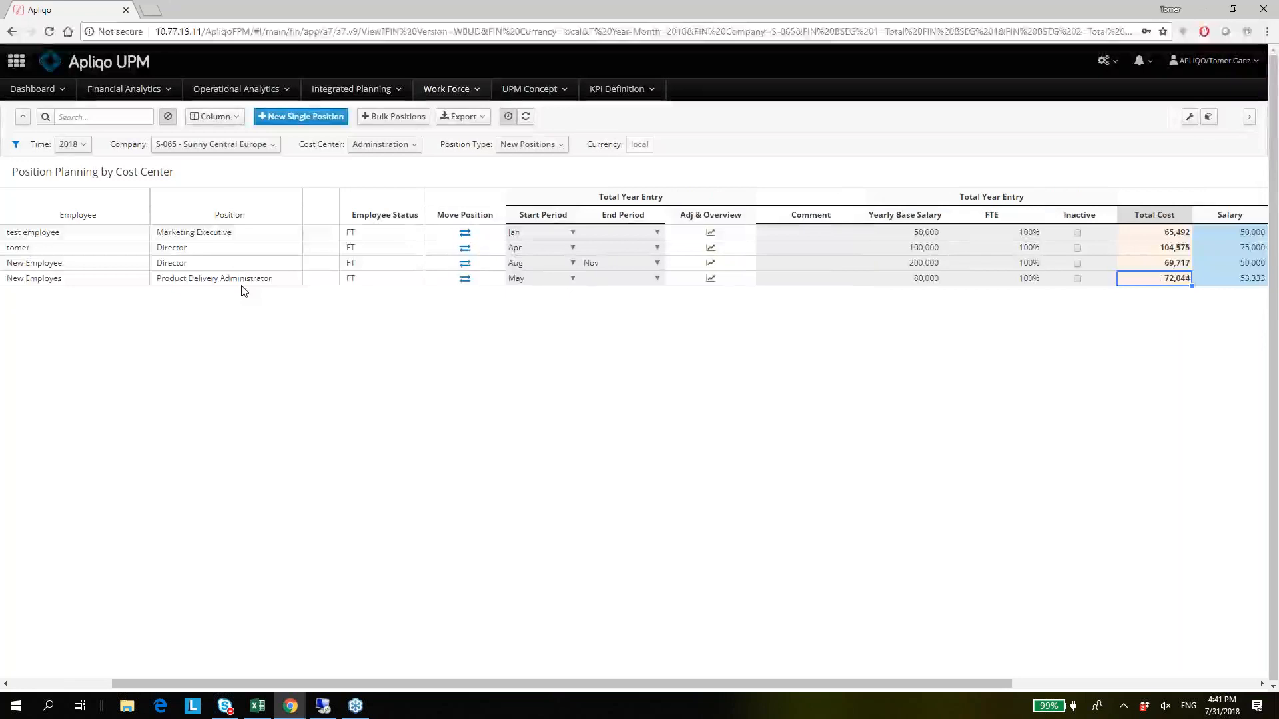
# Review the May Total Cost and Salary in the Product Delivery Administrator's Direct Cost Overview, and close it.
pyautogui.click(466, 281)
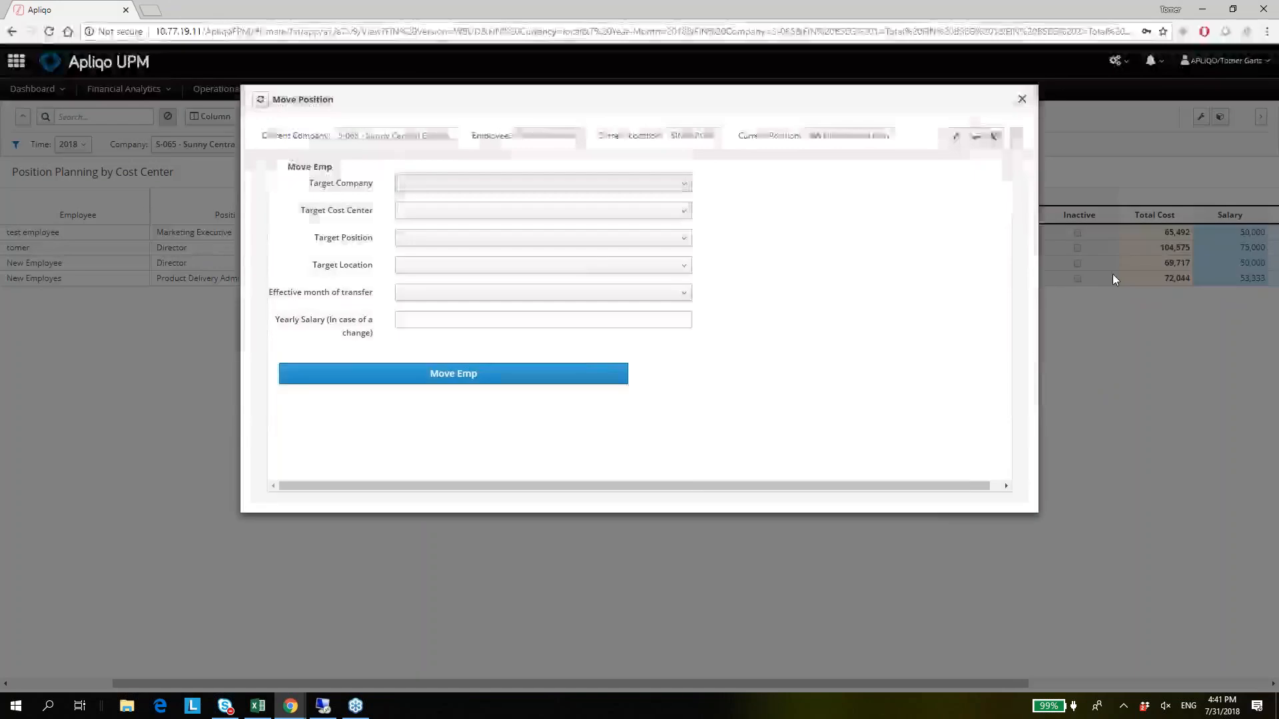
pyautogui.click(1112, 275)
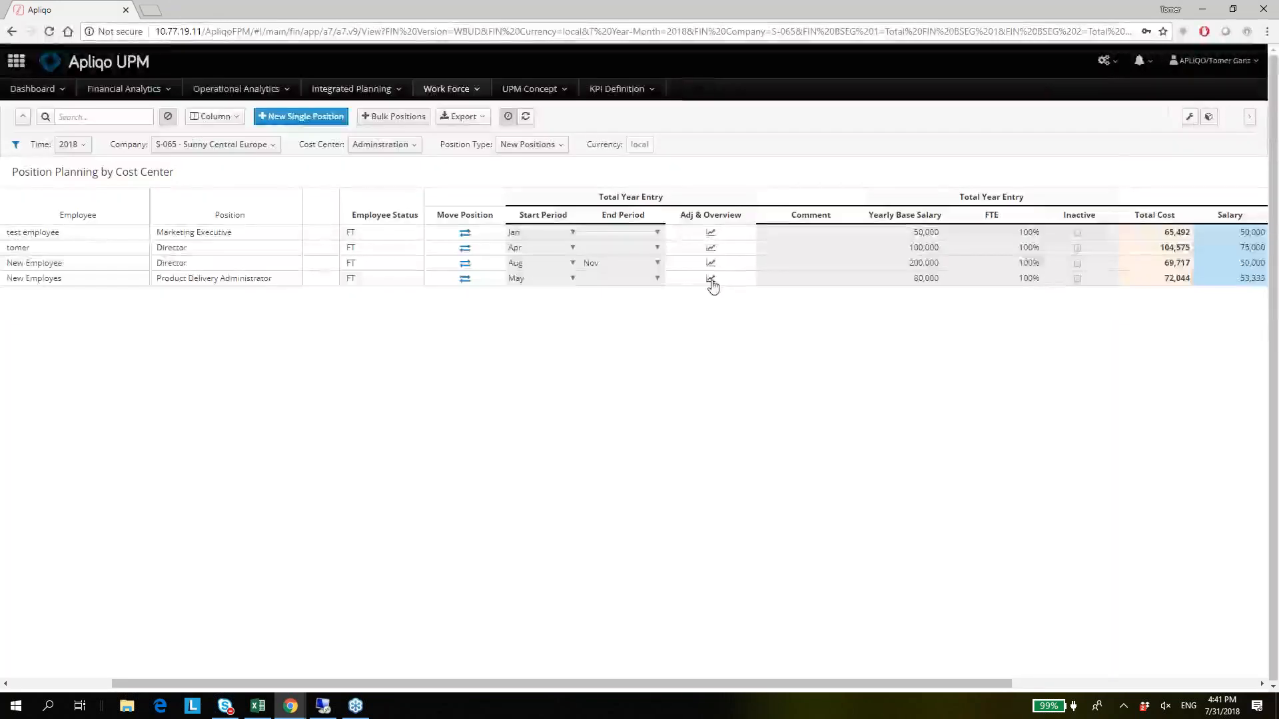
pyautogui.click(711, 281)
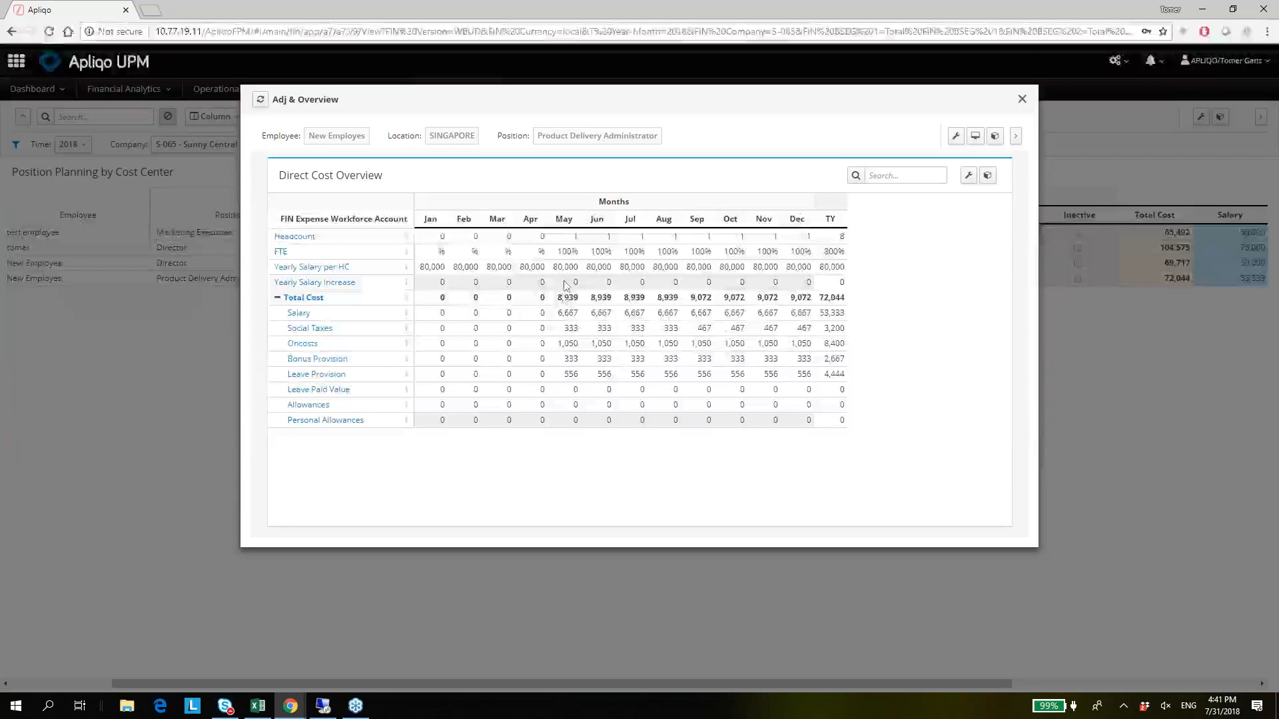
pyautogui.click(567, 297)
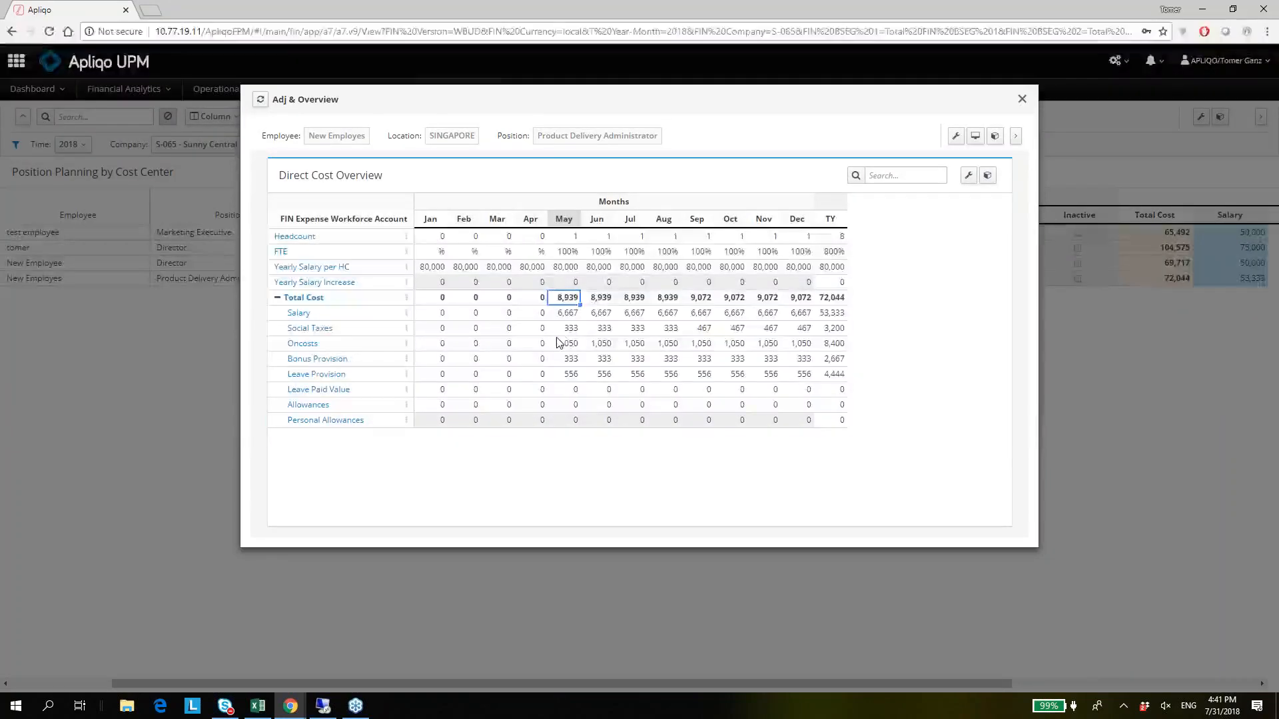
pyautogui.press('Down')
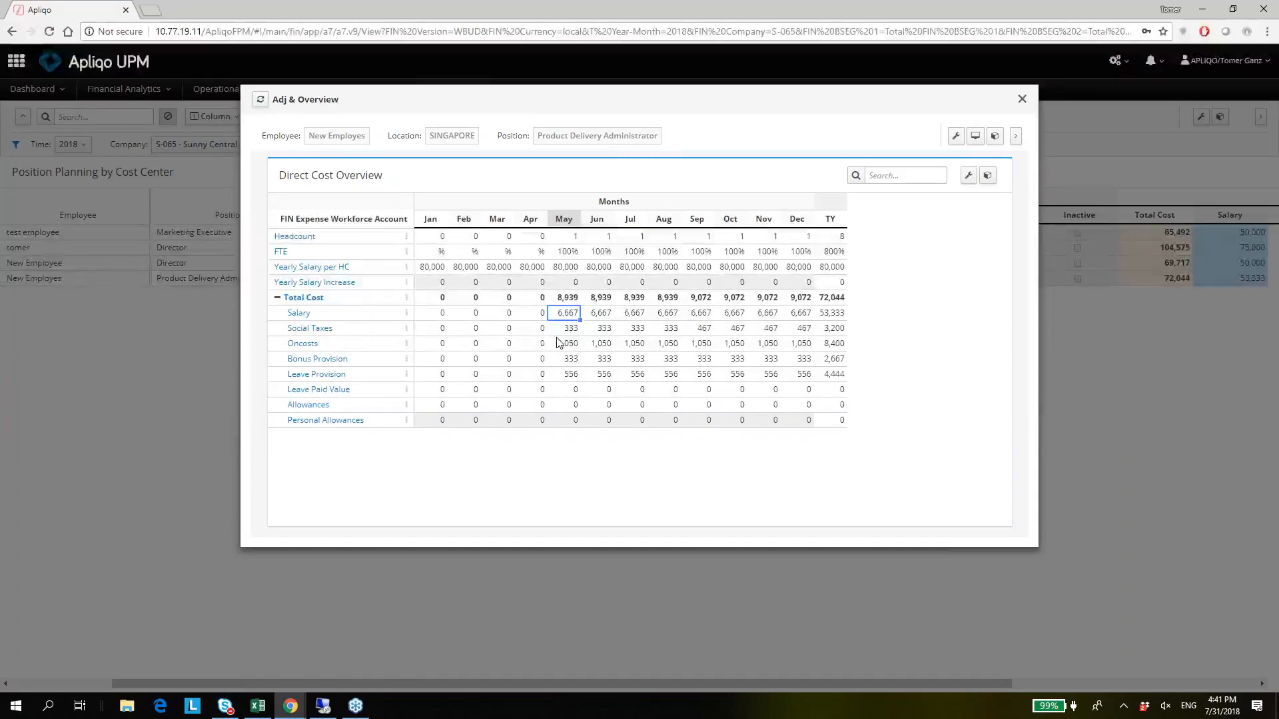
pyautogui.click(1106, 362)
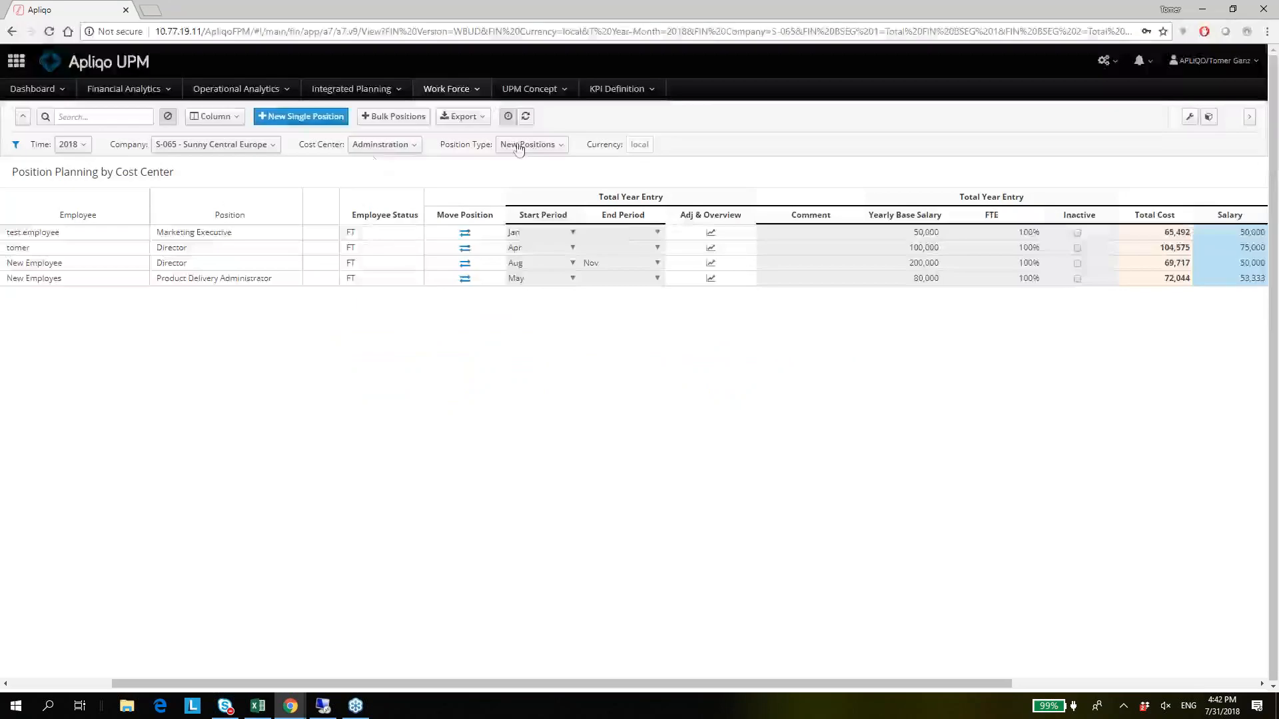
# Filter the planning table back to Existing Positions and examine the ABC Tour3 Manager's cost columns.
pyautogui.click(533, 147)
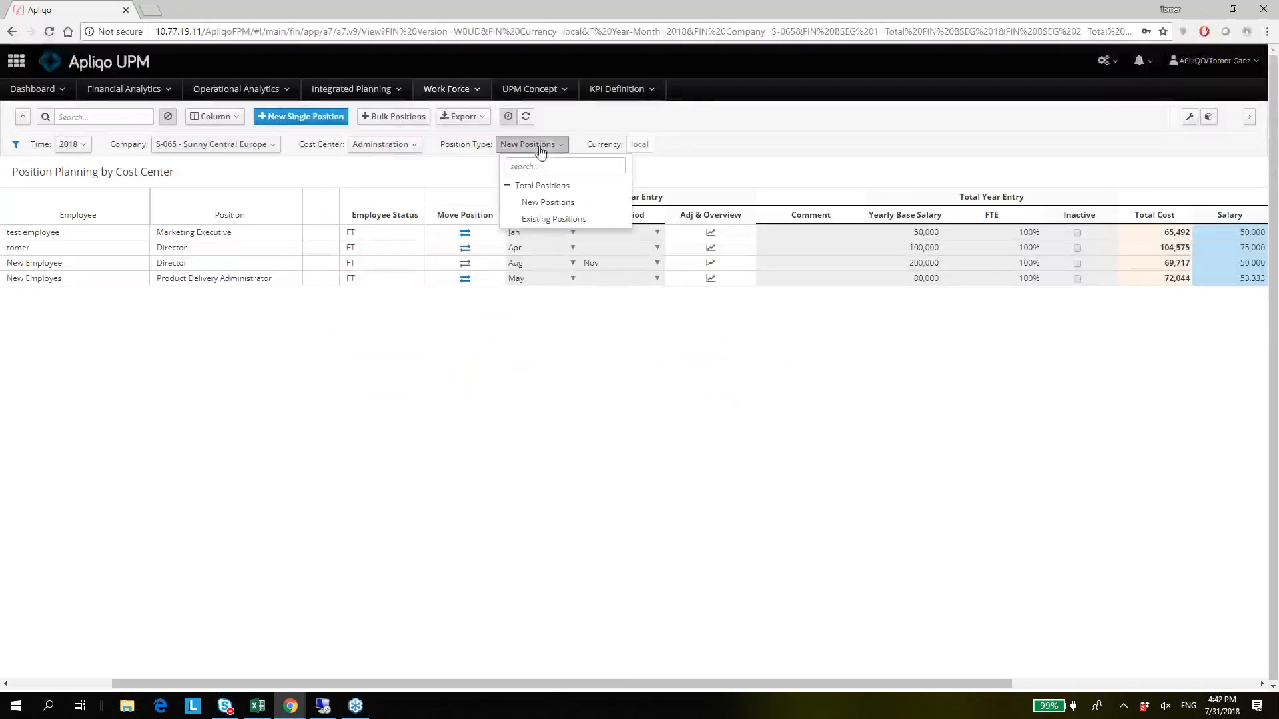
pyautogui.click(528, 222)
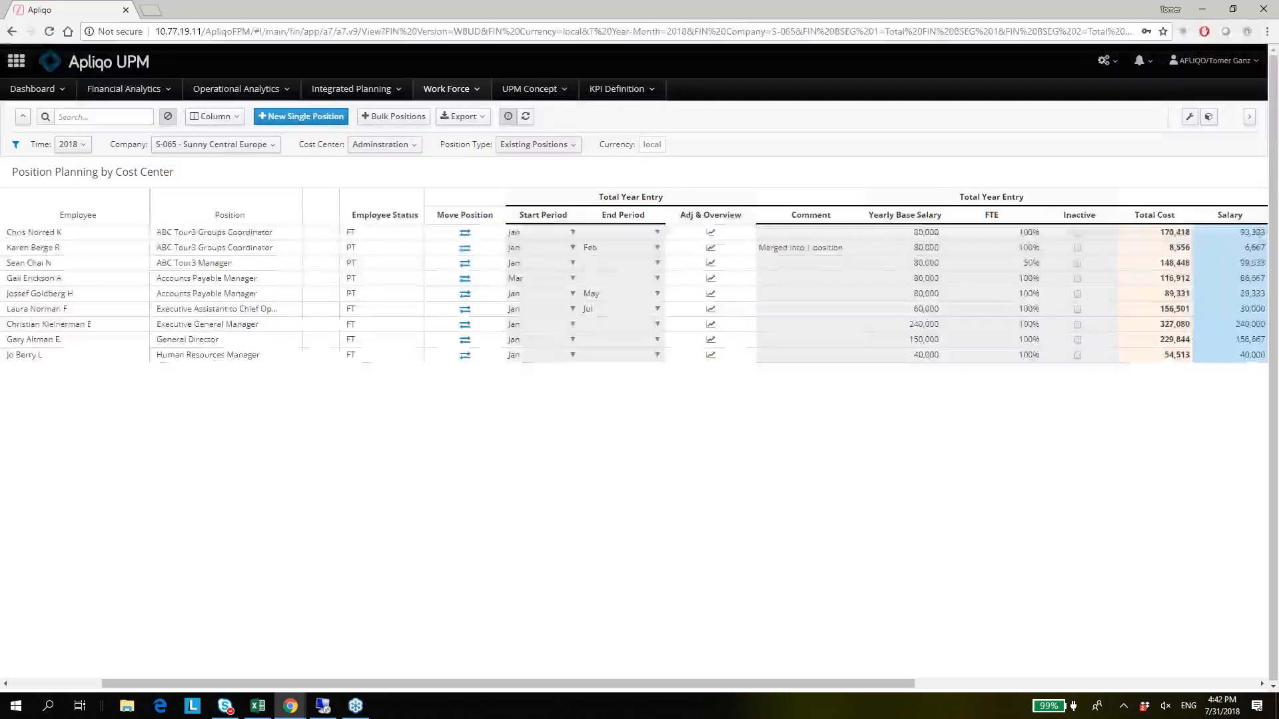
pyautogui.click(801, 268)
pyautogui.press('Right')
pyautogui.press('Right')
pyautogui.press('Right')
pyautogui.press('Right')
pyautogui.press('Right')
pyautogui.press('Right')
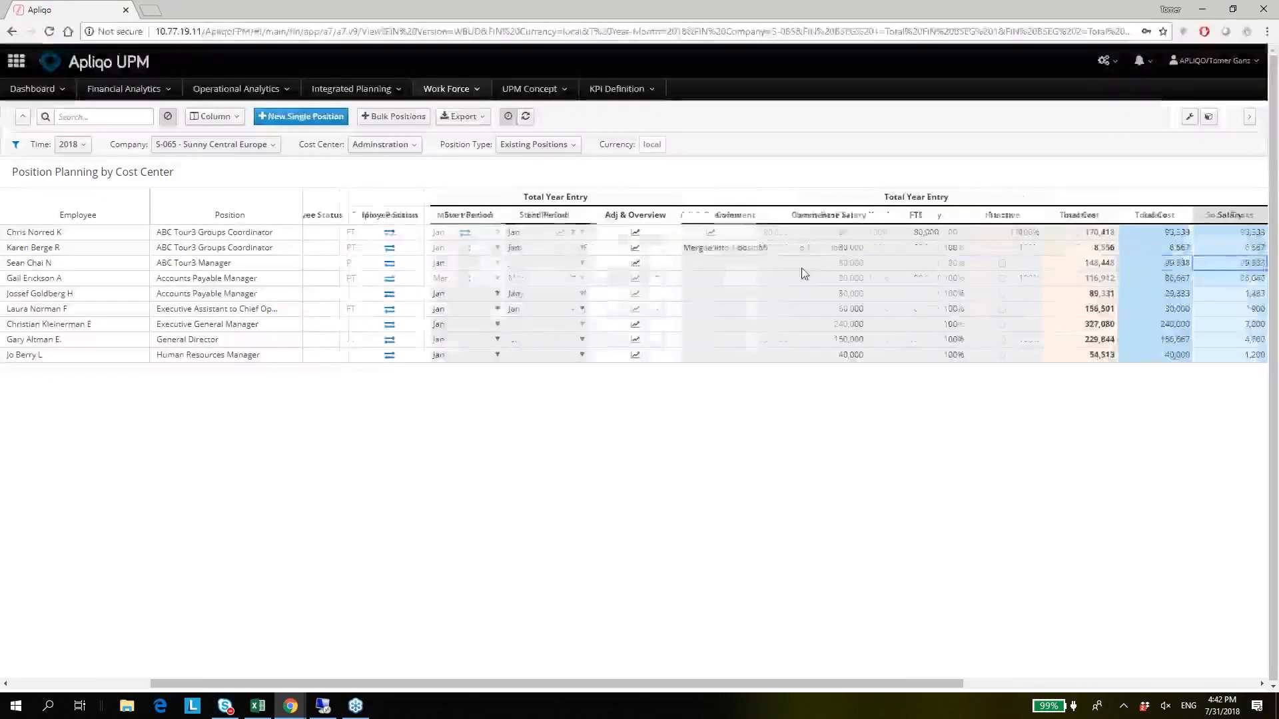
pyautogui.press('Right')
pyautogui.press('Right')
pyautogui.press('Left')
pyautogui.press('Left')
# Mark the Executive Assistant position in London as Inactive.
pyautogui.press('Down')
pyautogui.press('Left')
pyautogui.press('Left')
pyautogui.press('Left')
pyautogui.press('Left')
pyautogui.press('Left')
pyautogui.press('Left')
pyautogui.press('Left')
pyautogui.press('Left')
pyautogui.press('Right')
pyautogui.press('Right')
pyautogui.press('Right')
pyautogui.press('Right')
pyautogui.press('Right')
pyautogui.press('Down')
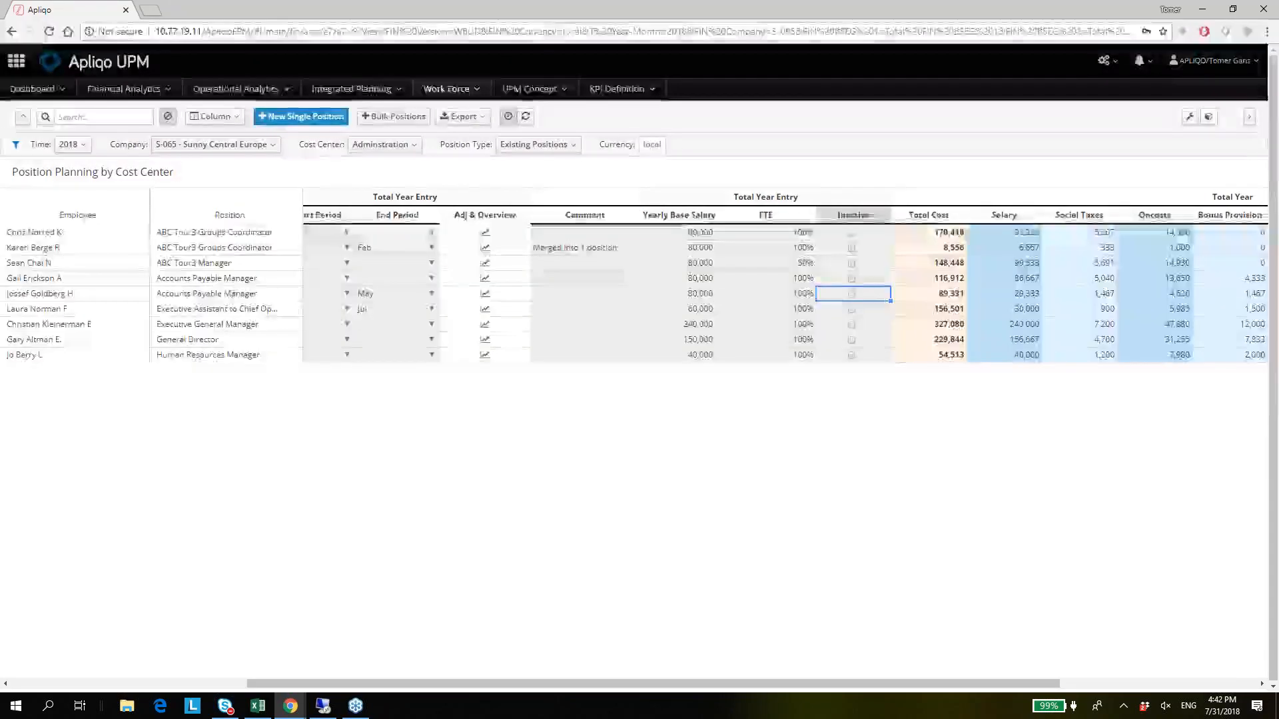
pyautogui.press('Down')
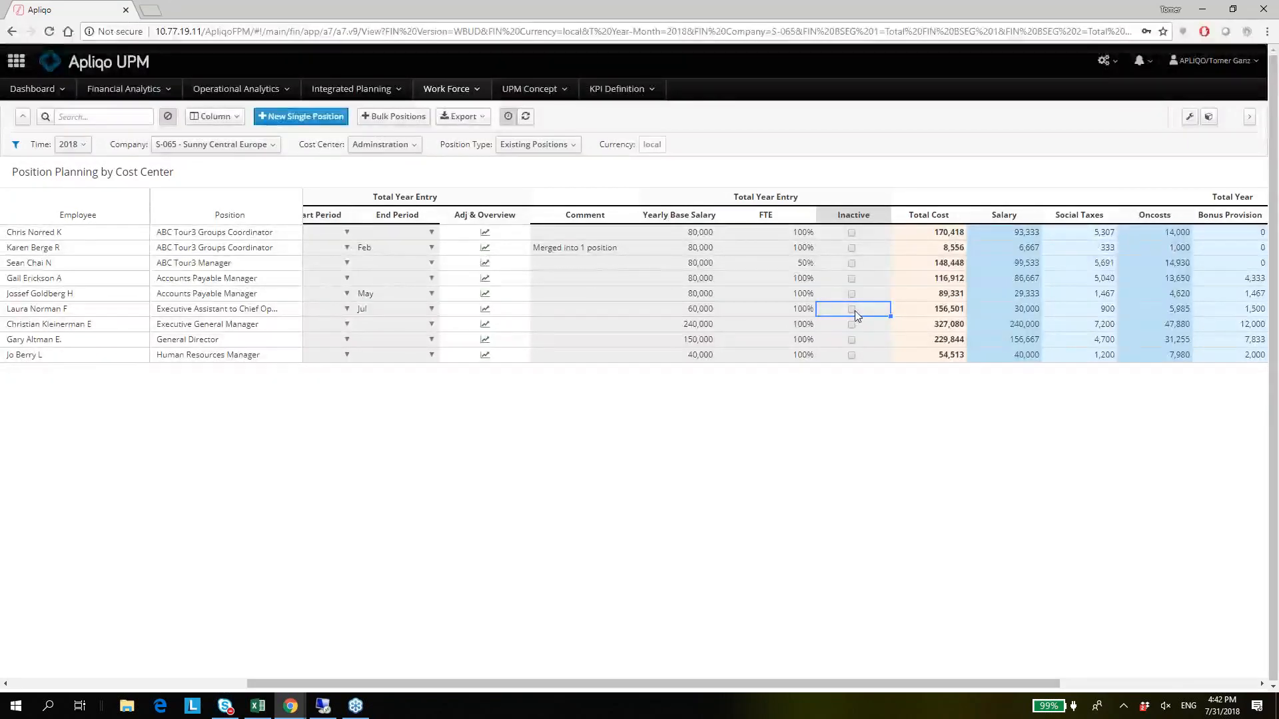
pyautogui.click(849, 310)
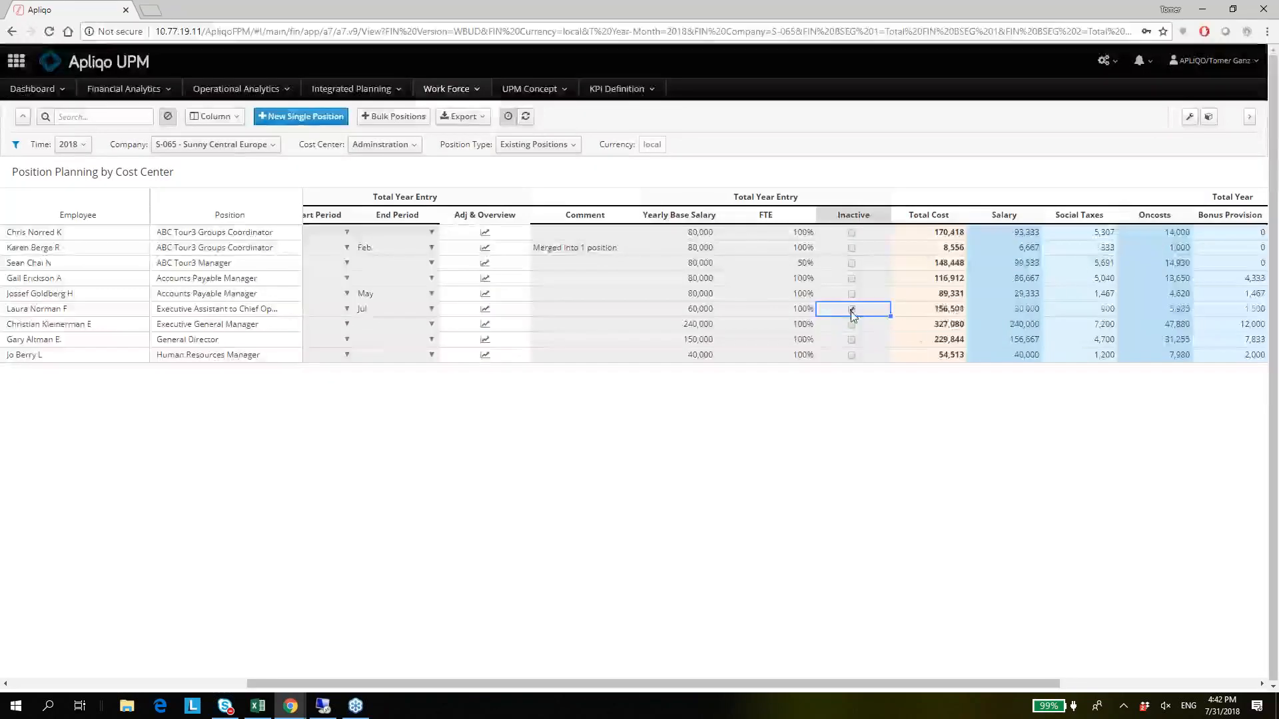
# Examine the inactive Executive Assistant's Total Cost, its cost components up to Bonus Provision, and the Yearly Base Salary.
pyautogui.click(946, 314)
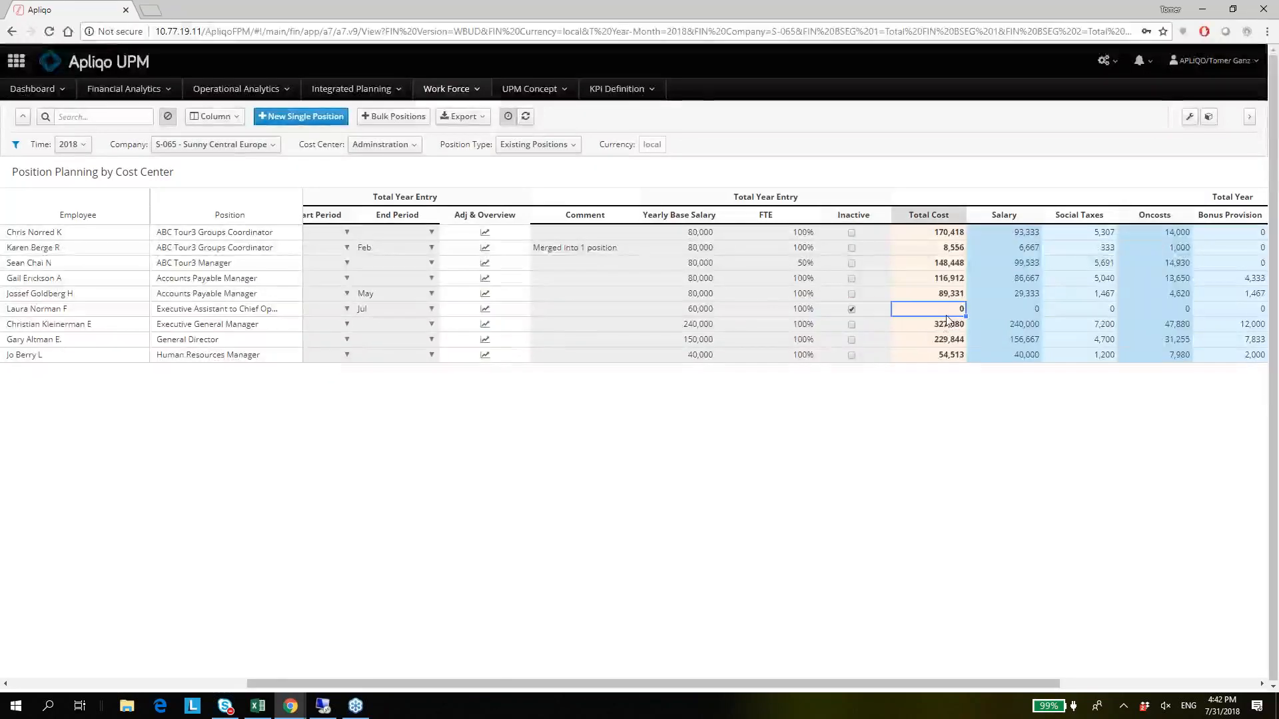
pyautogui.press('Right')
pyautogui.press('Right')
pyautogui.press('Right')
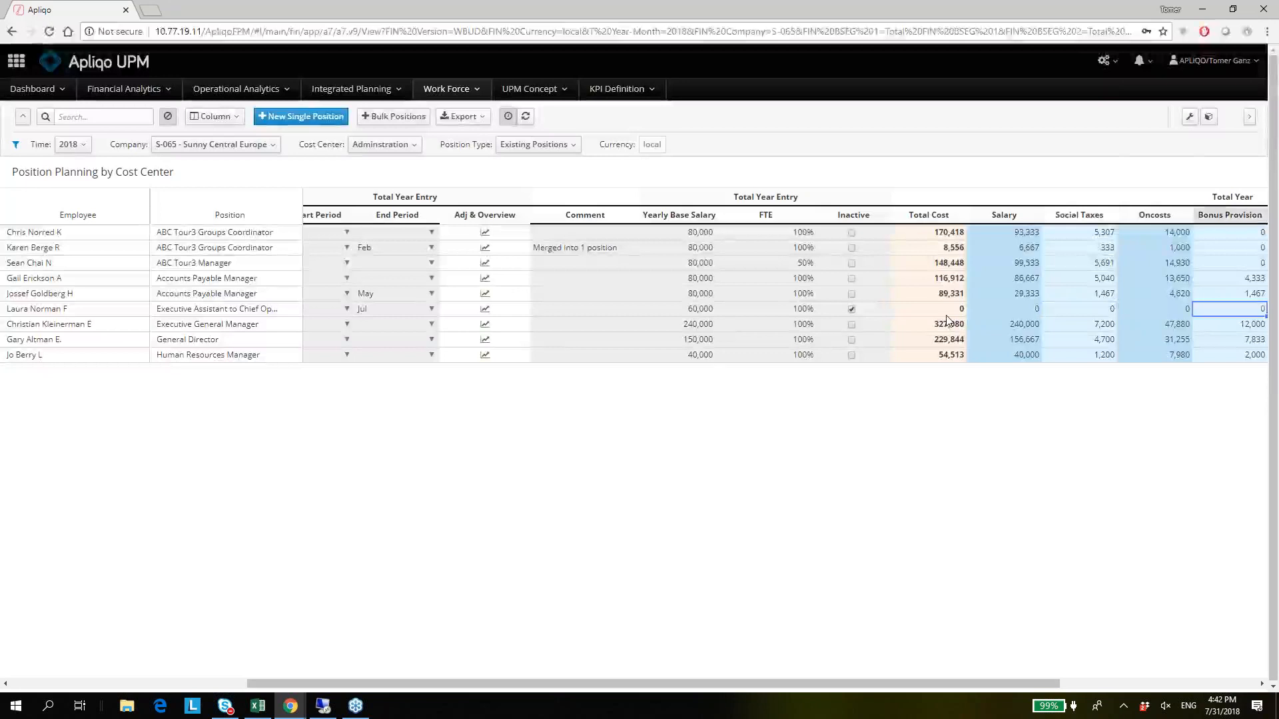
pyautogui.press('Left')
pyautogui.press('Left')
pyautogui.press('Left')
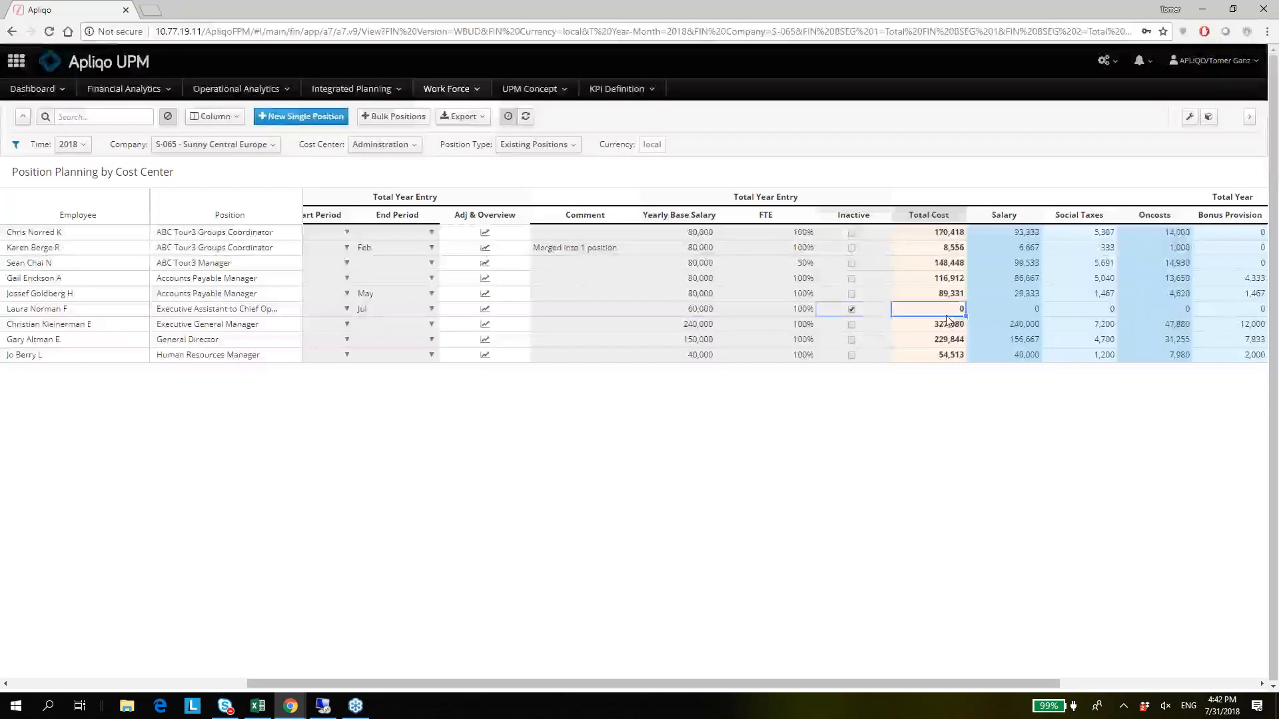
pyautogui.press('Left')
pyautogui.press('Left')
pyautogui.press('Left')
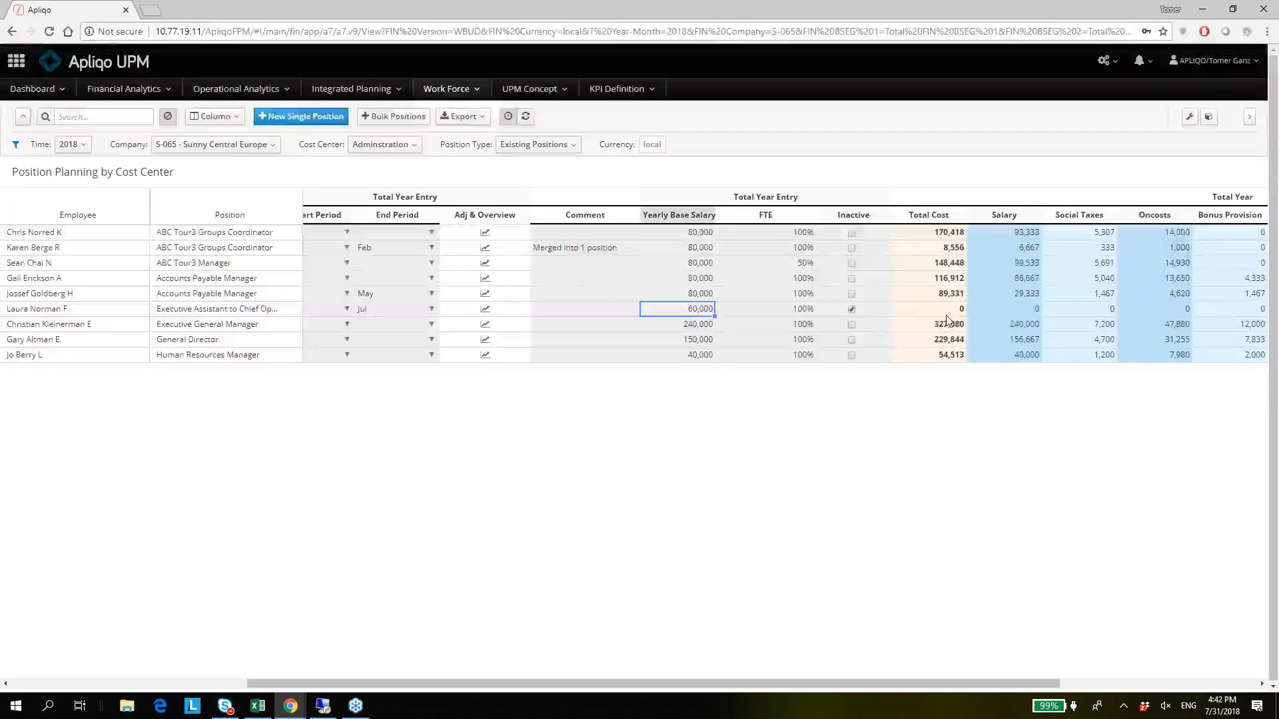
# Open the Executive Assistant's Direct Cost Overview and examine the monthly Yearly Salary per HC and the January Headcount.
pyautogui.click(484, 310)
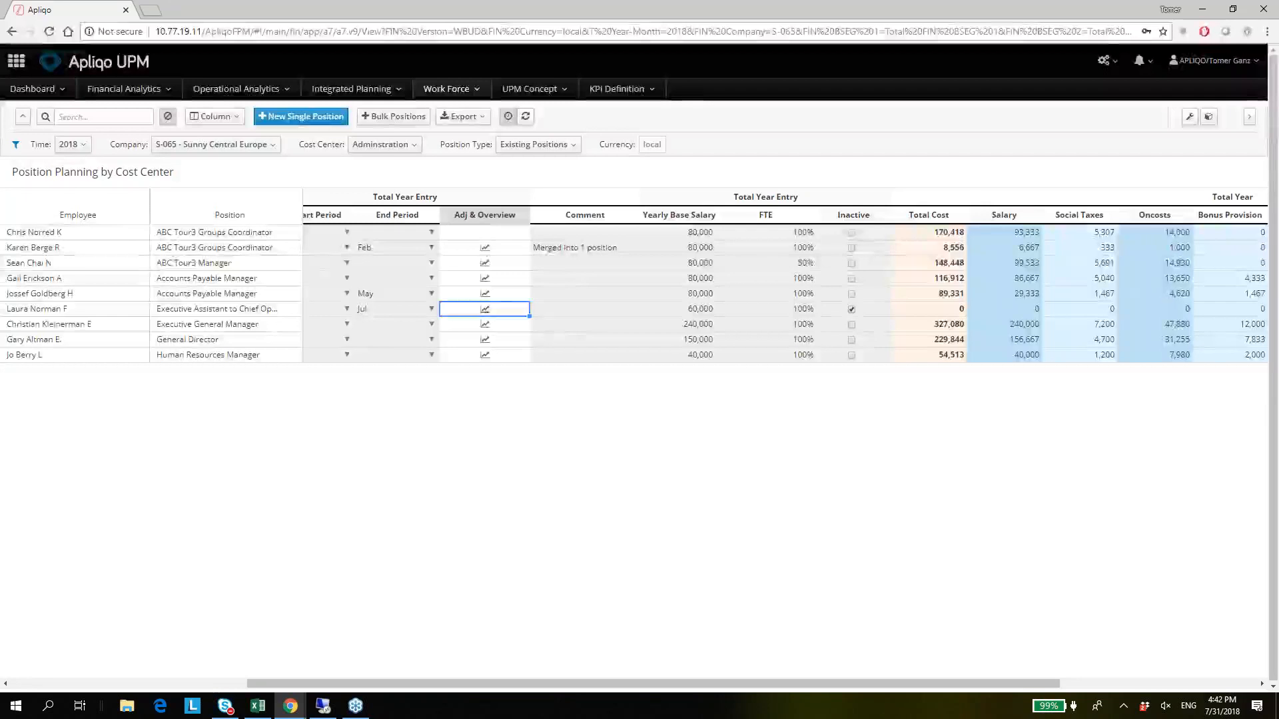
pyautogui.click(484, 309)
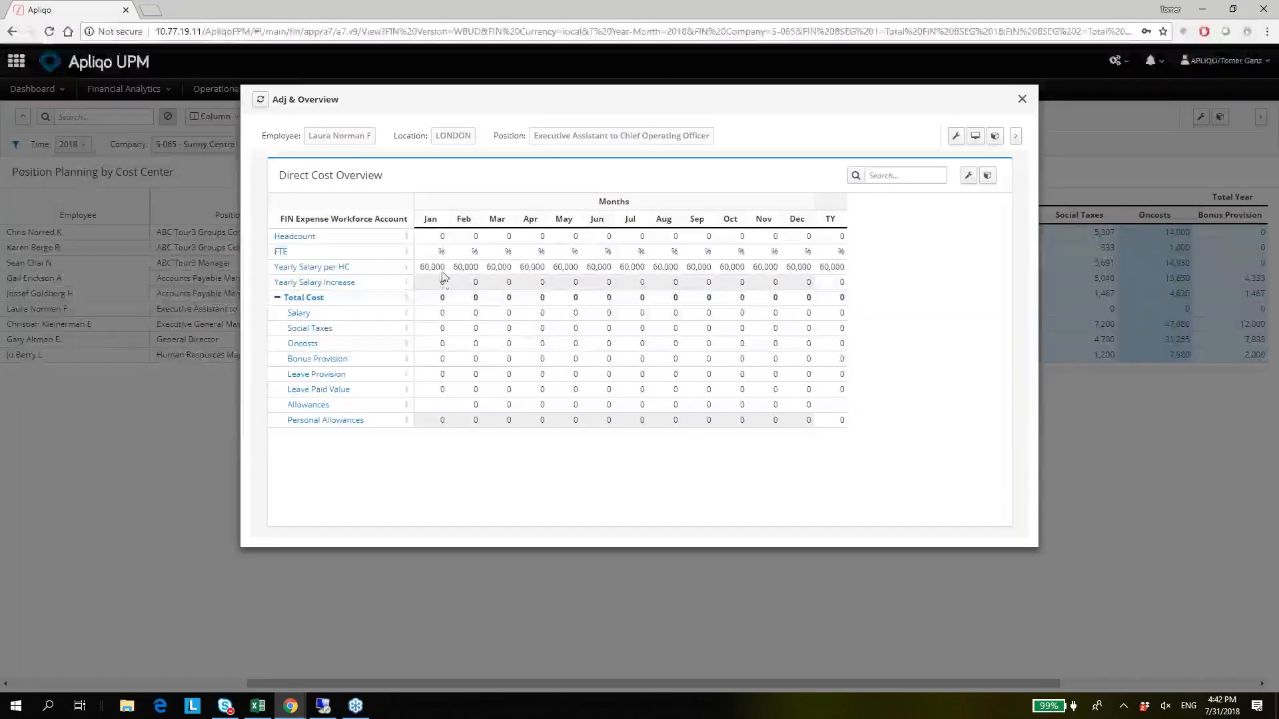
pyautogui.moveTo(434, 270); pyautogui.dragTo(733, 269)
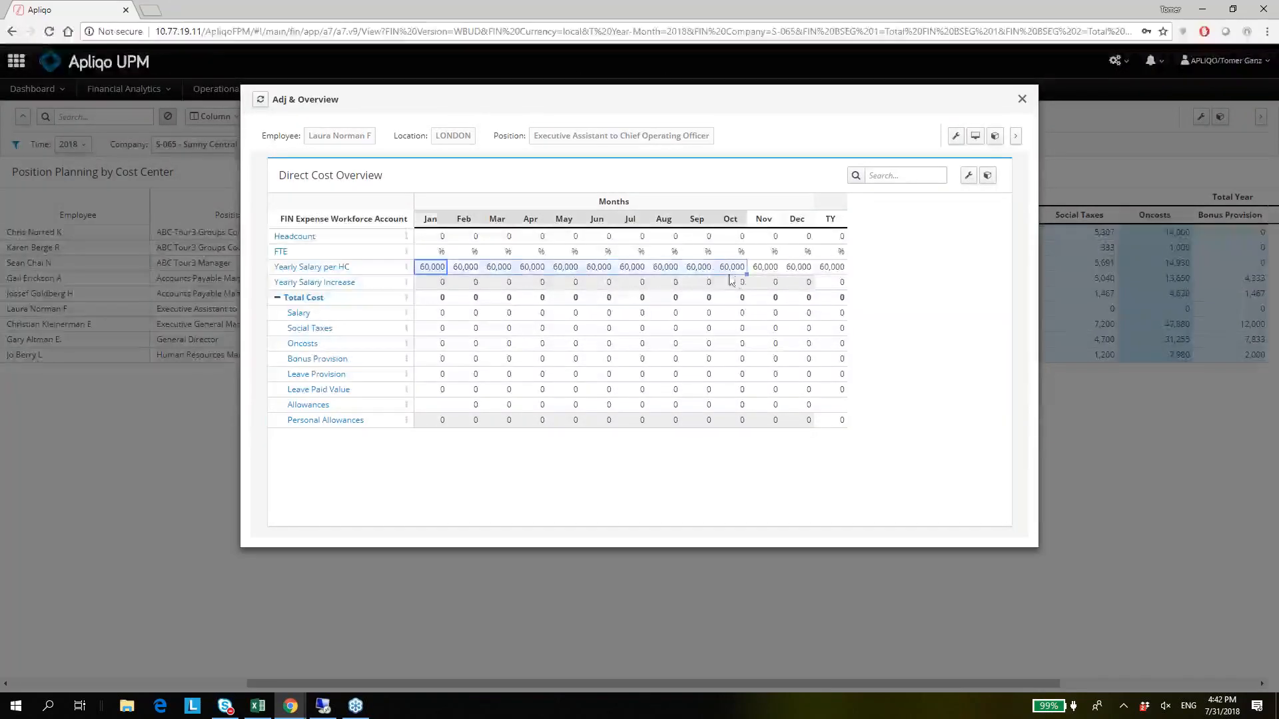
pyautogui.click(441, 236)
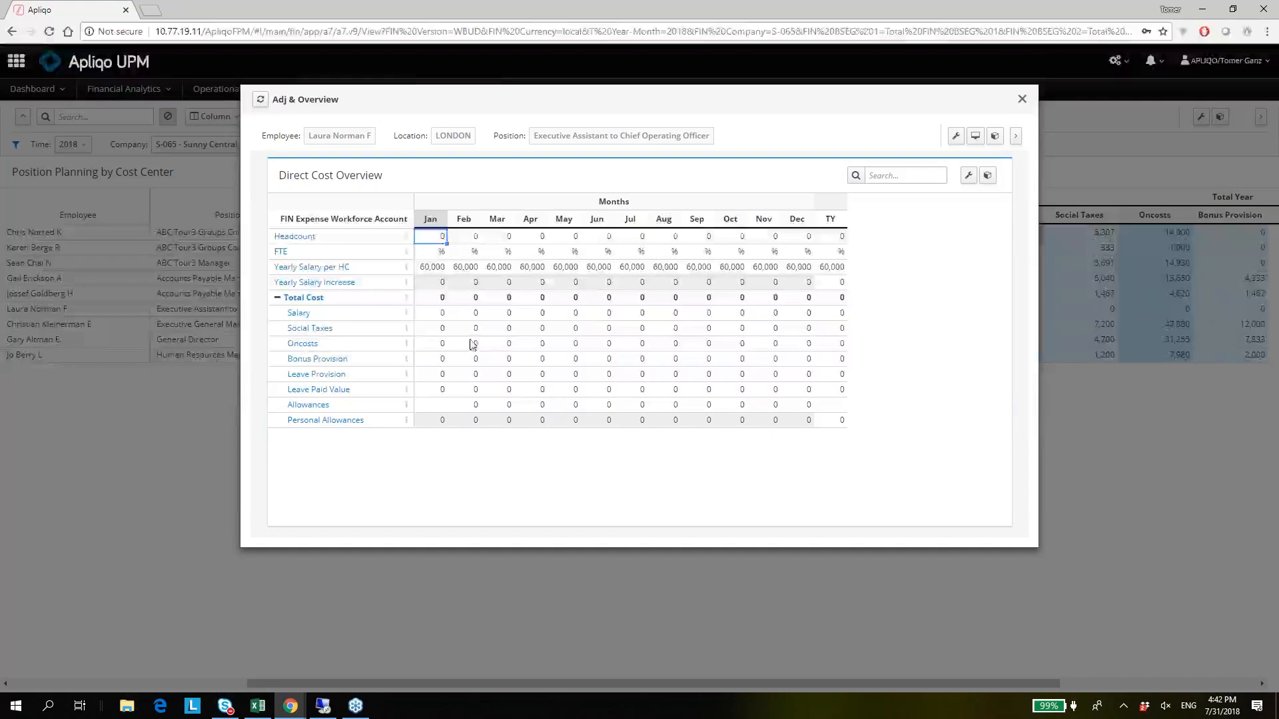
# Close the Direct Cost Overview and clear the Inactive mark on the Executive Assistant position.
pyautogui.click(1081, 412)
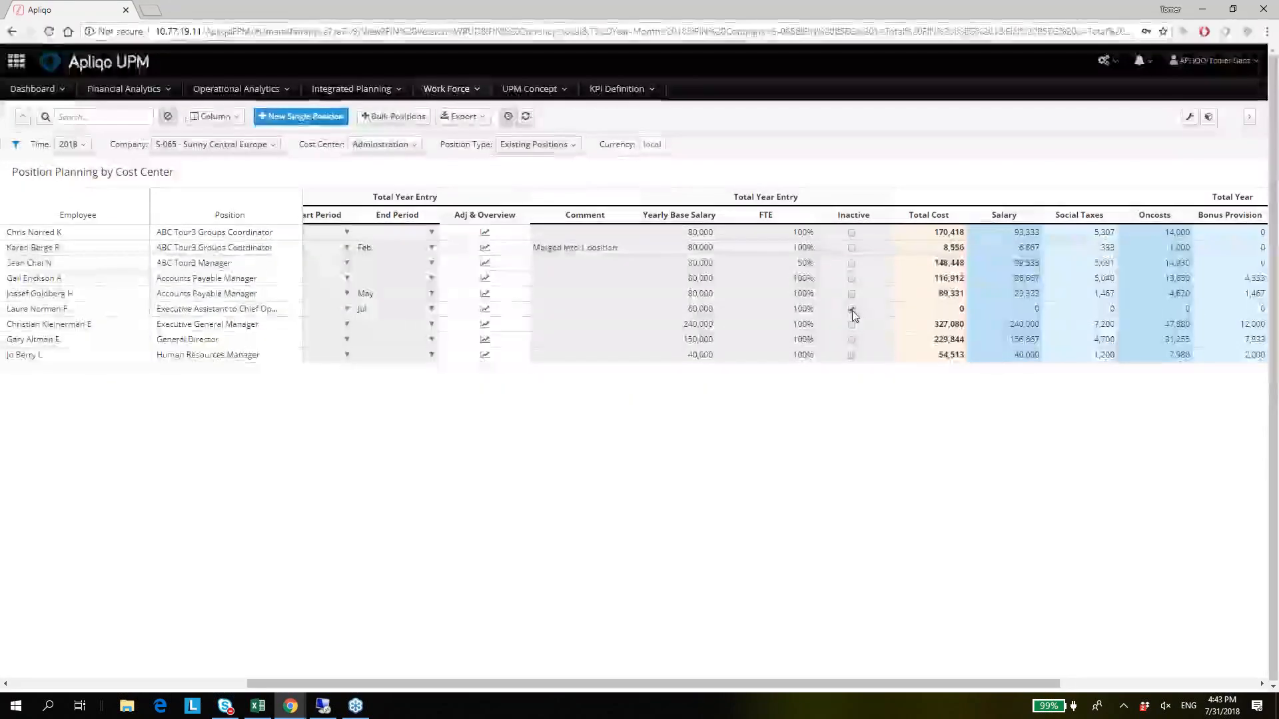
pyautogui.click(853, 311)
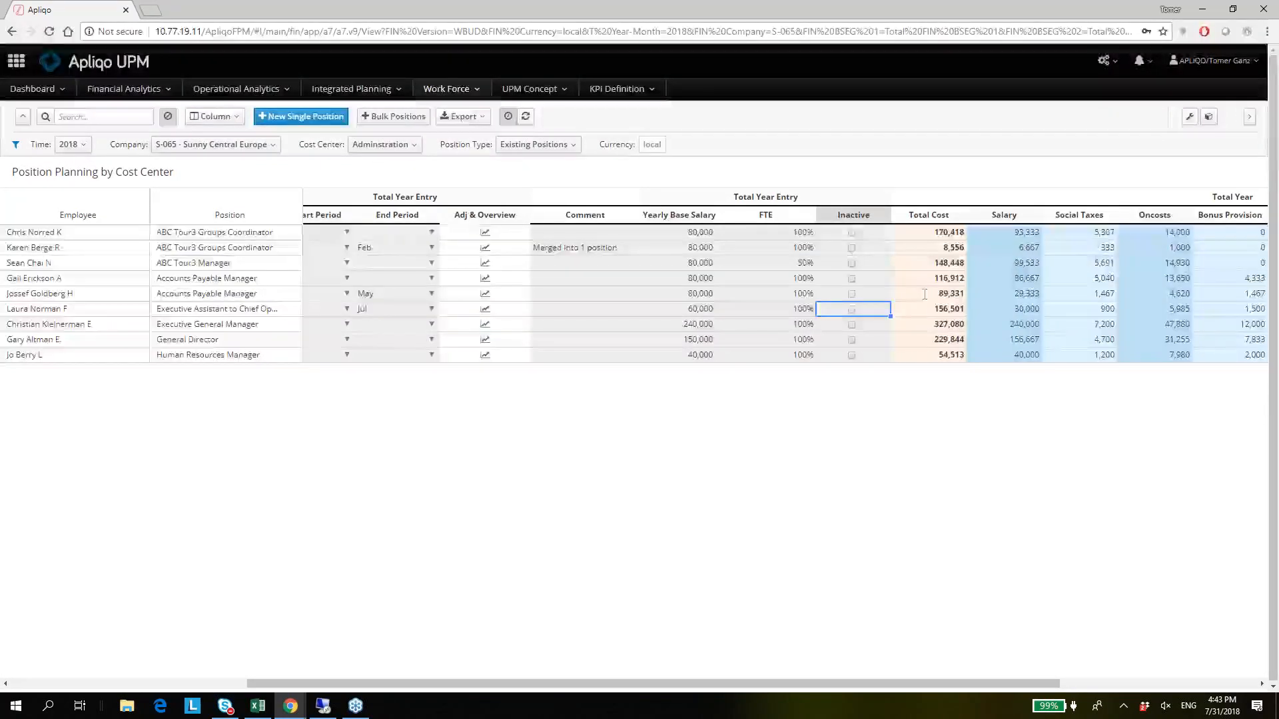
pyautogui.press('Left')
pyautogui.press('Left')
pyautogui.press('Left')
pyautogui.press('Left')
pyautogui.press('Left')
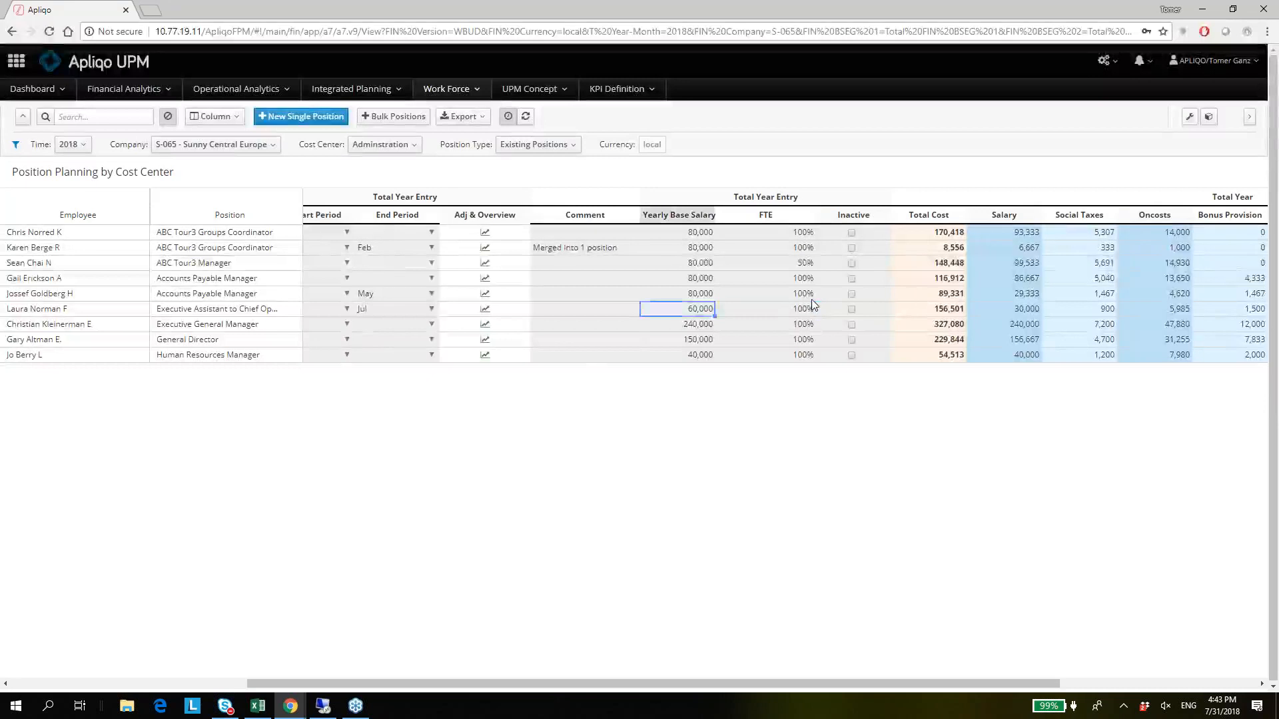
# Open the Direct Cost Overview of the Singapore ABC Tour3 Groups Coordinator in the first row and examine the monthly Salary and Social Taxes.
pyautogui.press('Up')
pyautogui.press('Up')
pyautogui.press('Right')
pyautogui.press('Right')
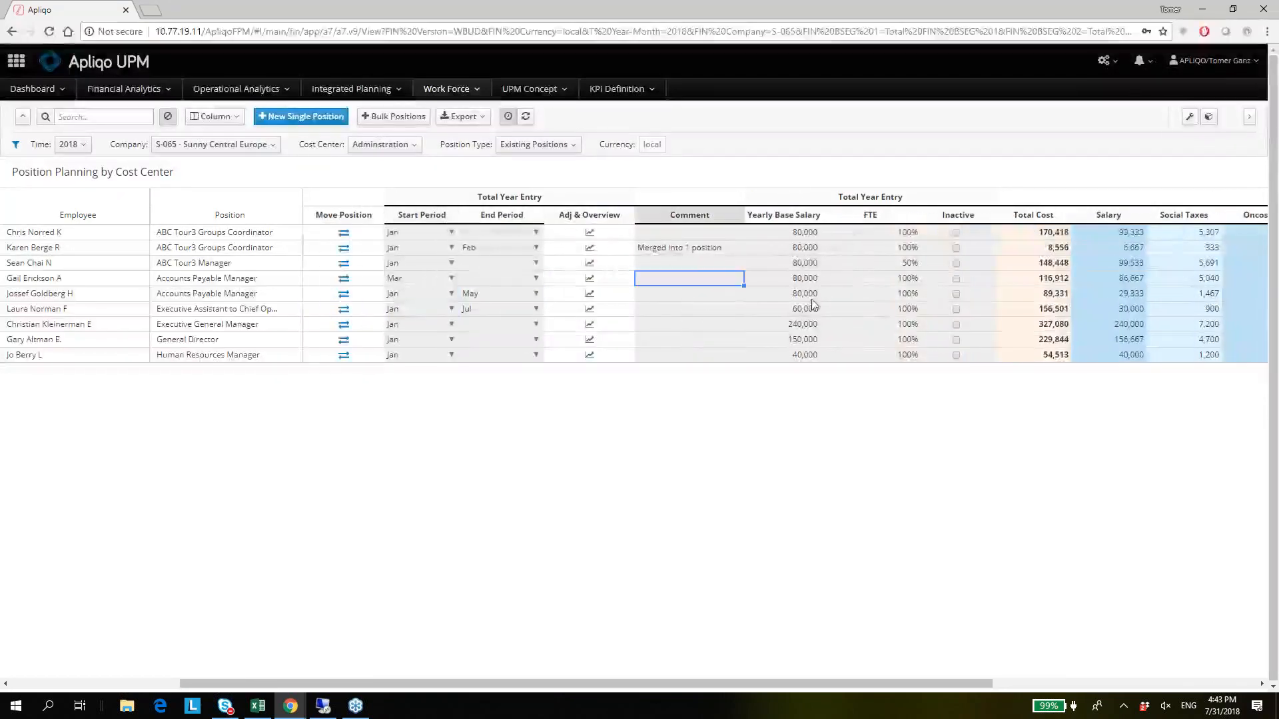
pyautogui.click(590, 233)
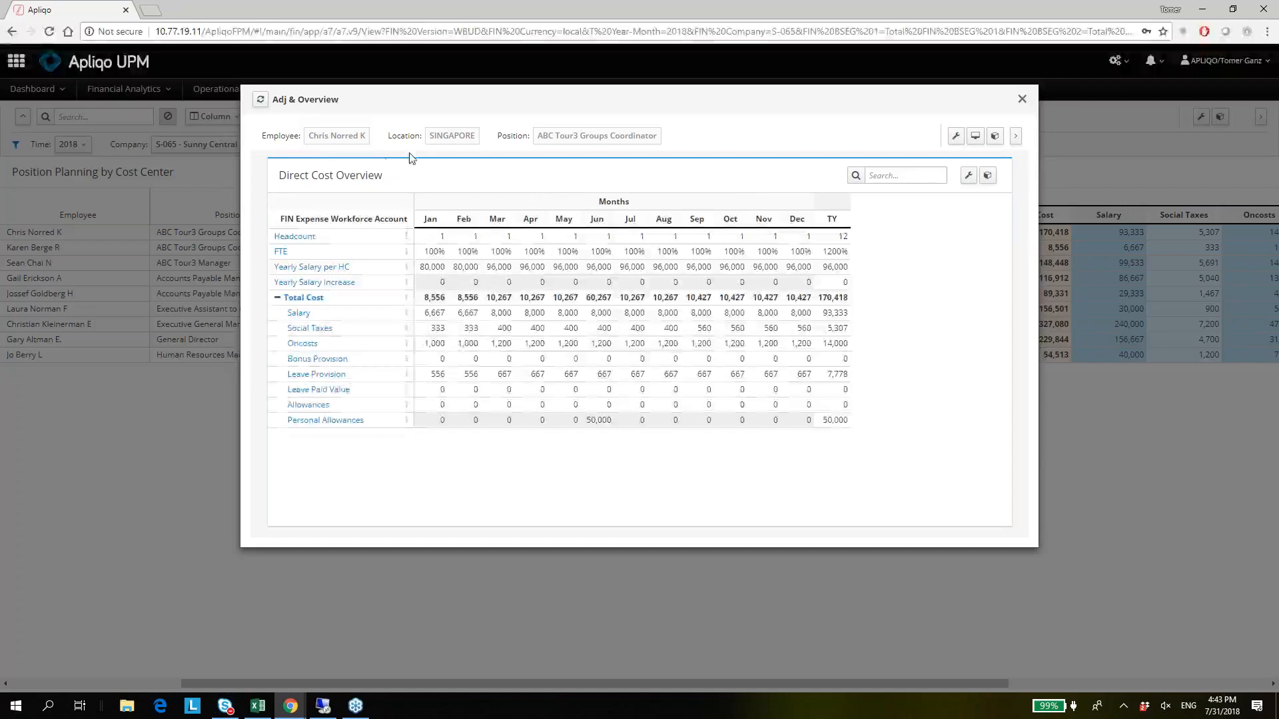
pyautogui.click(469, 319)
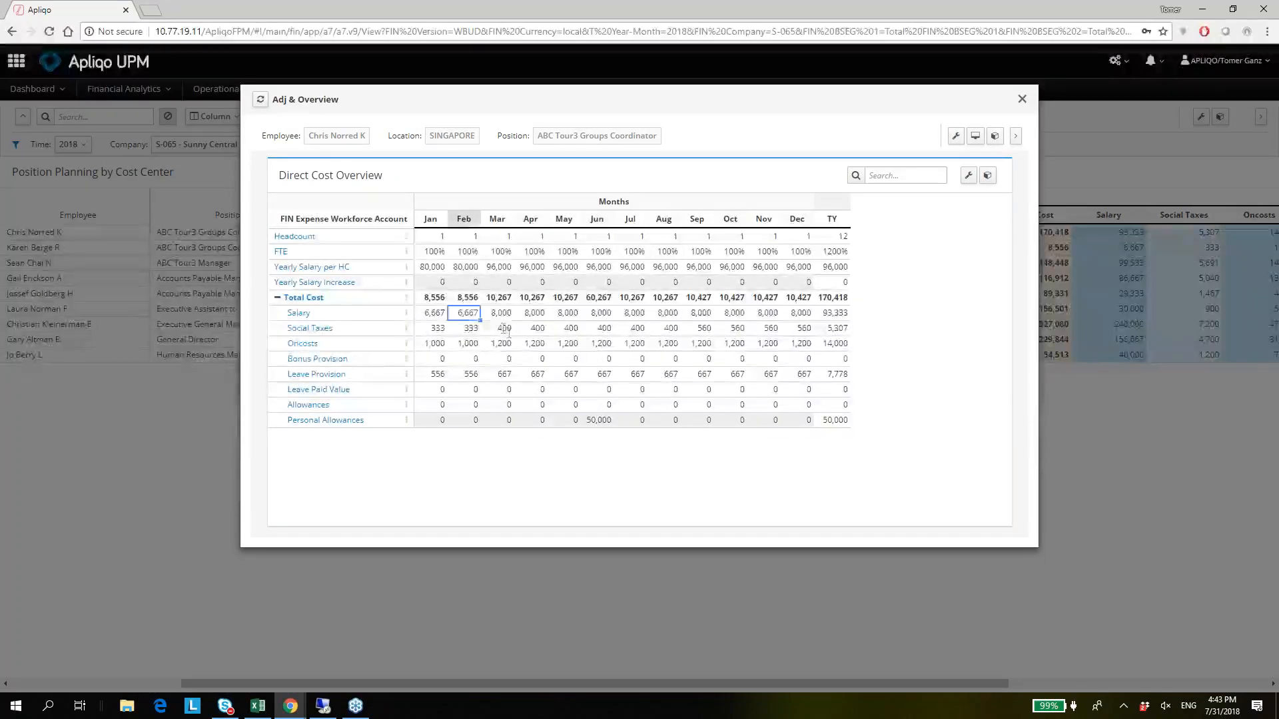
pyautogui.press('Down')
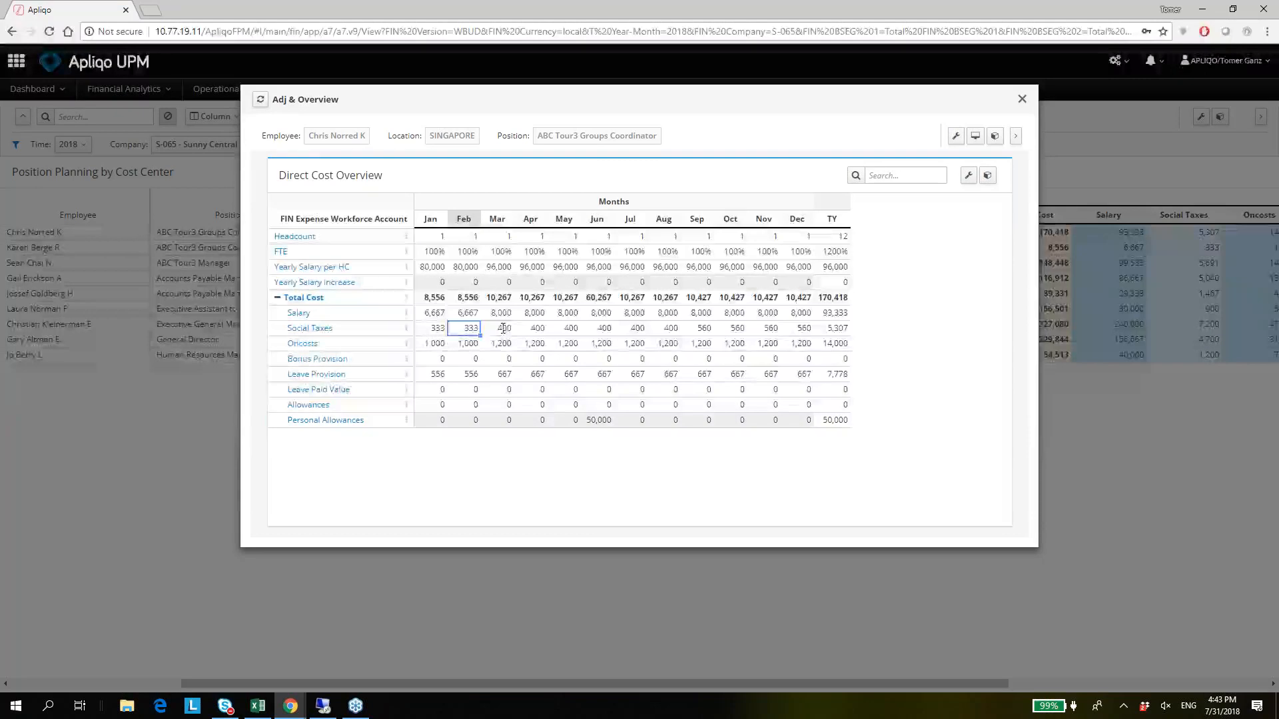
pyautogui.click(503, 328)
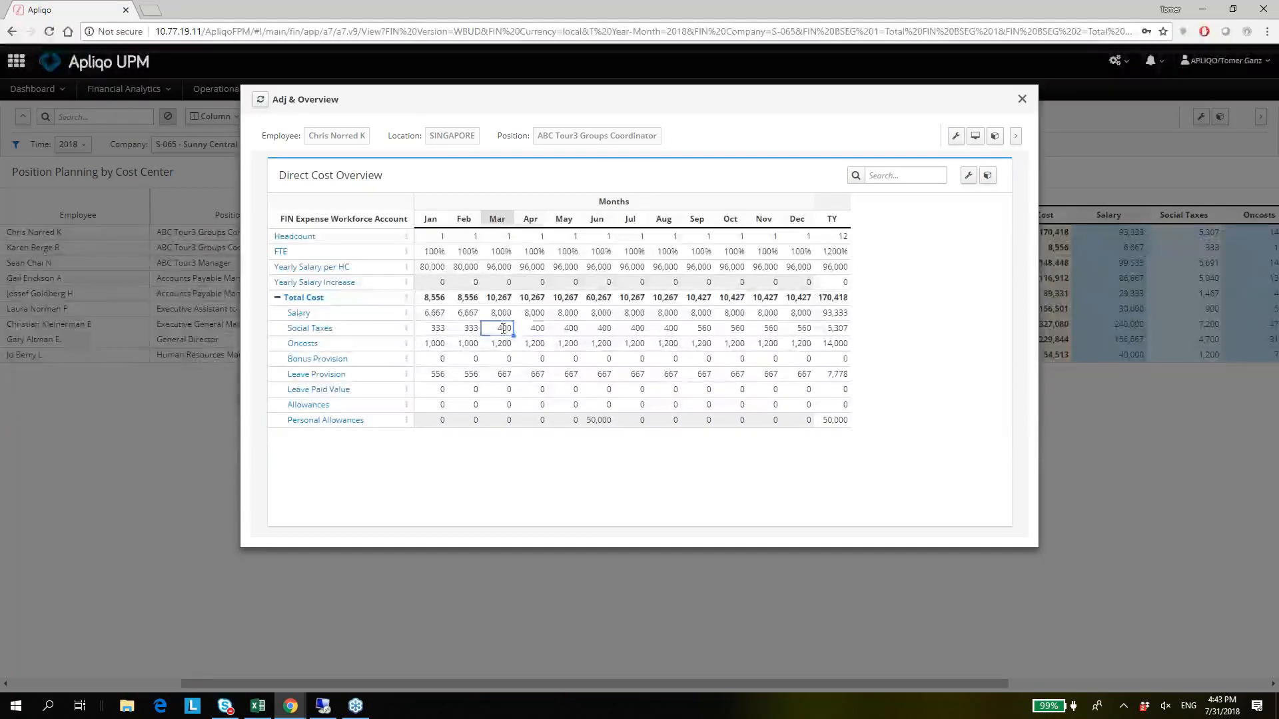
pyautogui.press('Right')
pyautogui.press('Right')
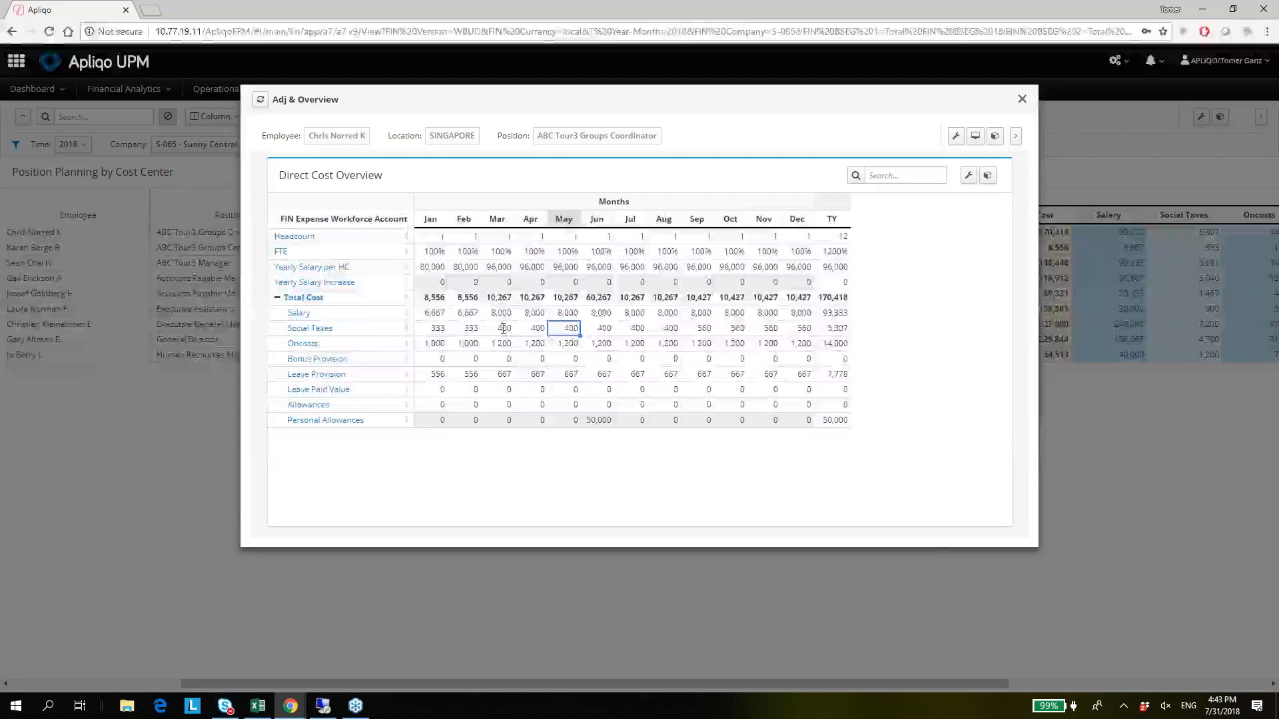
# Switch to the Assumptions & Account Setup window and open the Social Tax % assumptions.
pyautogui.hotkey('alt', 'Tab')
pyautogui.hotkey('alt', 'Tab')
pyautogui.hotkey('alt', 'Tab')
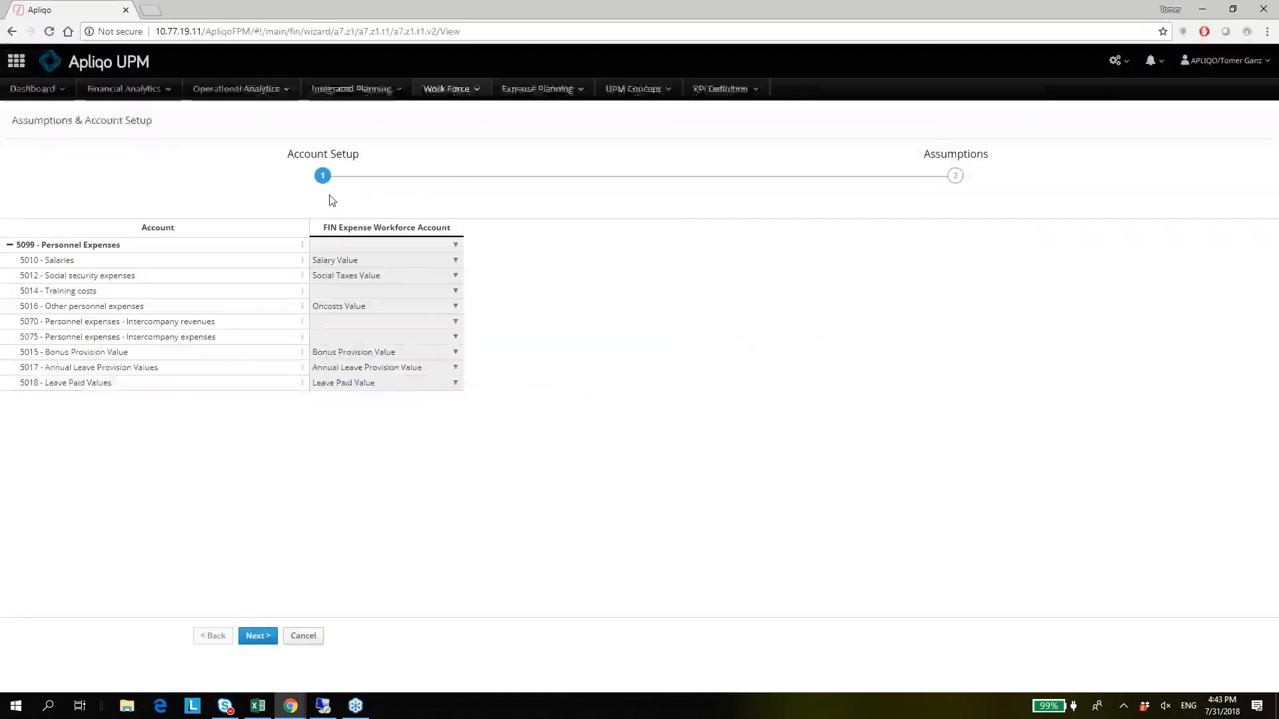
pyautogui.click(955, 176)
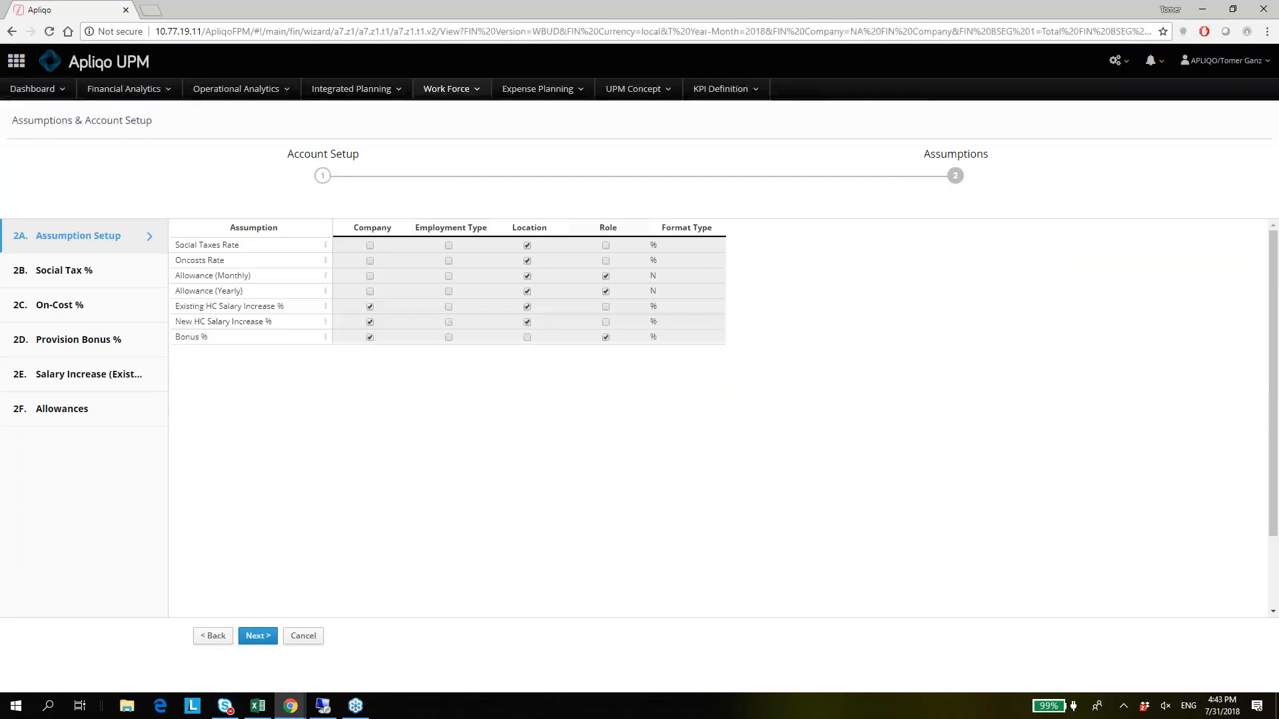
pyautogui.click(90, 278)
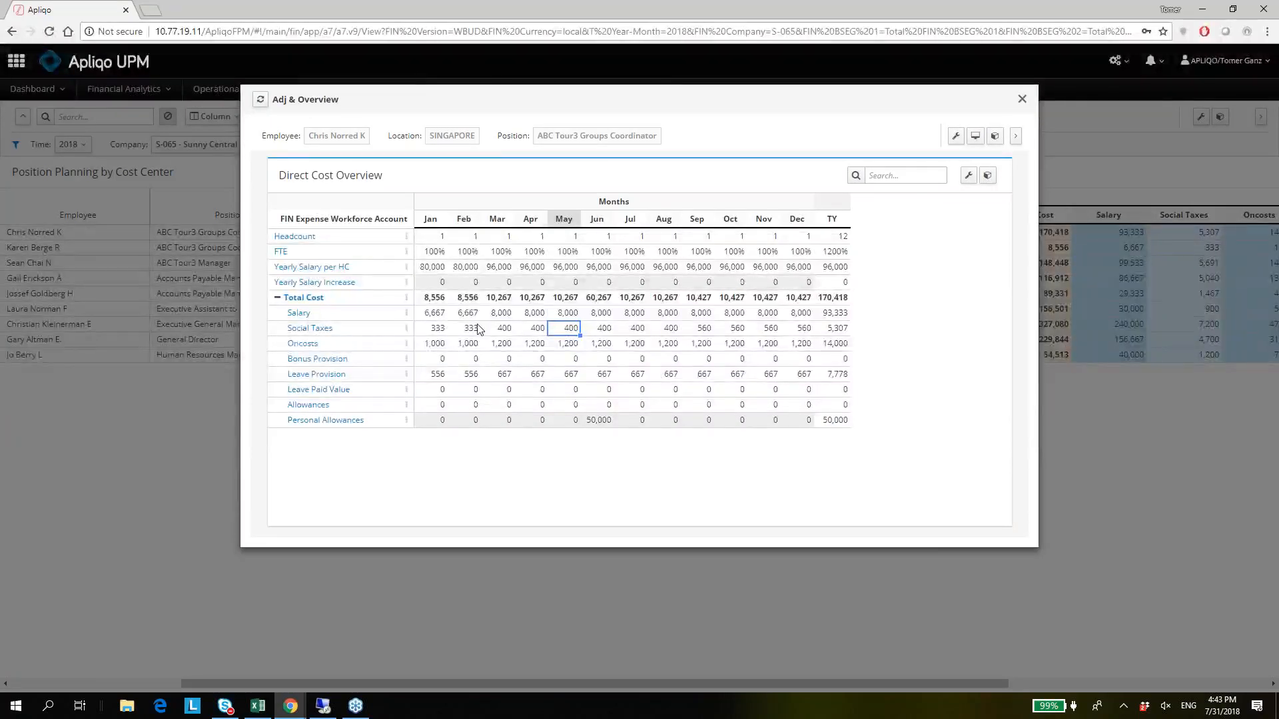
pyautogui.hotkey('alt', 'Tab')
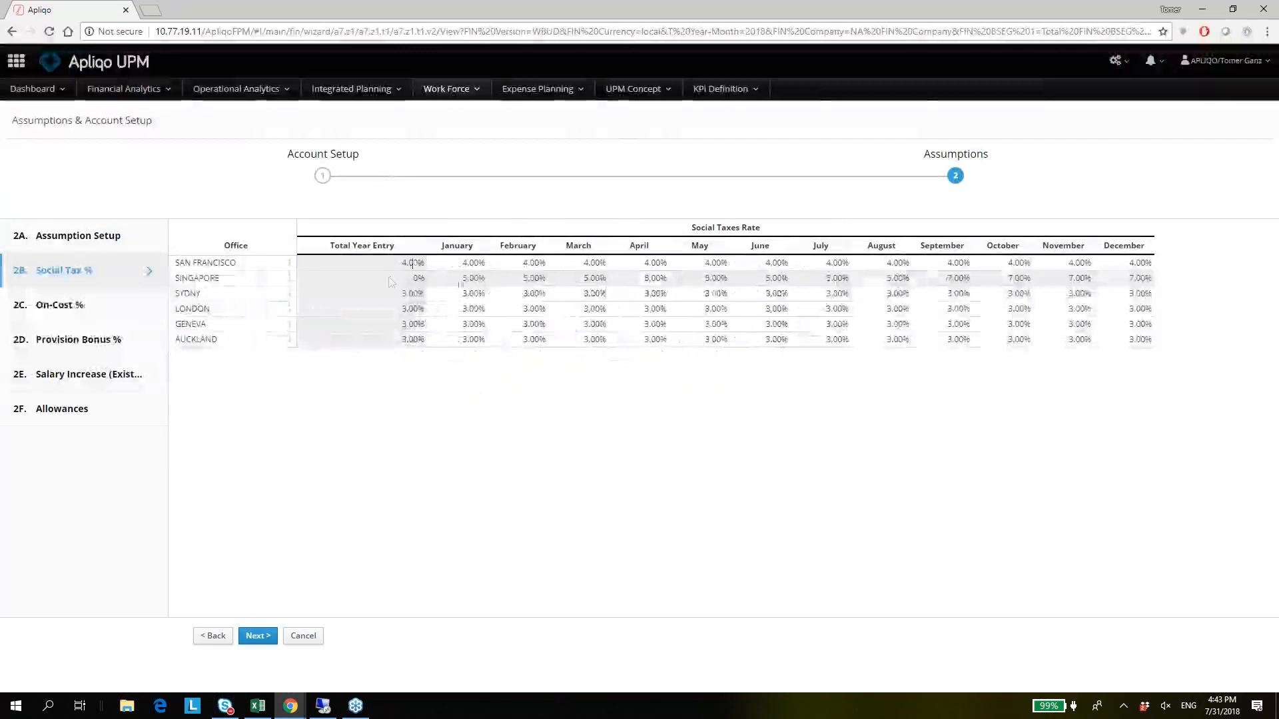
# Set Singapore's Social Taxes Rate to 15% as the Total Year Entry and check the monthly rates.
pyautogui.click(387, 277)
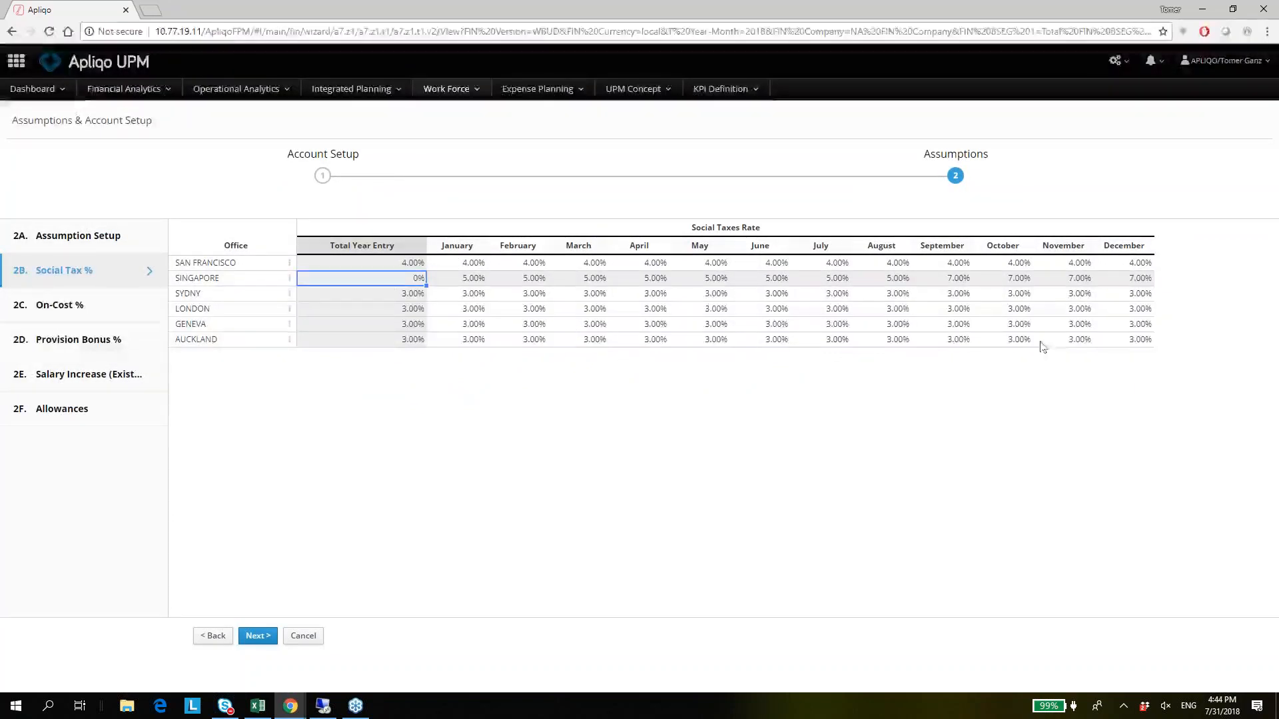
pyautogui.write('.15')
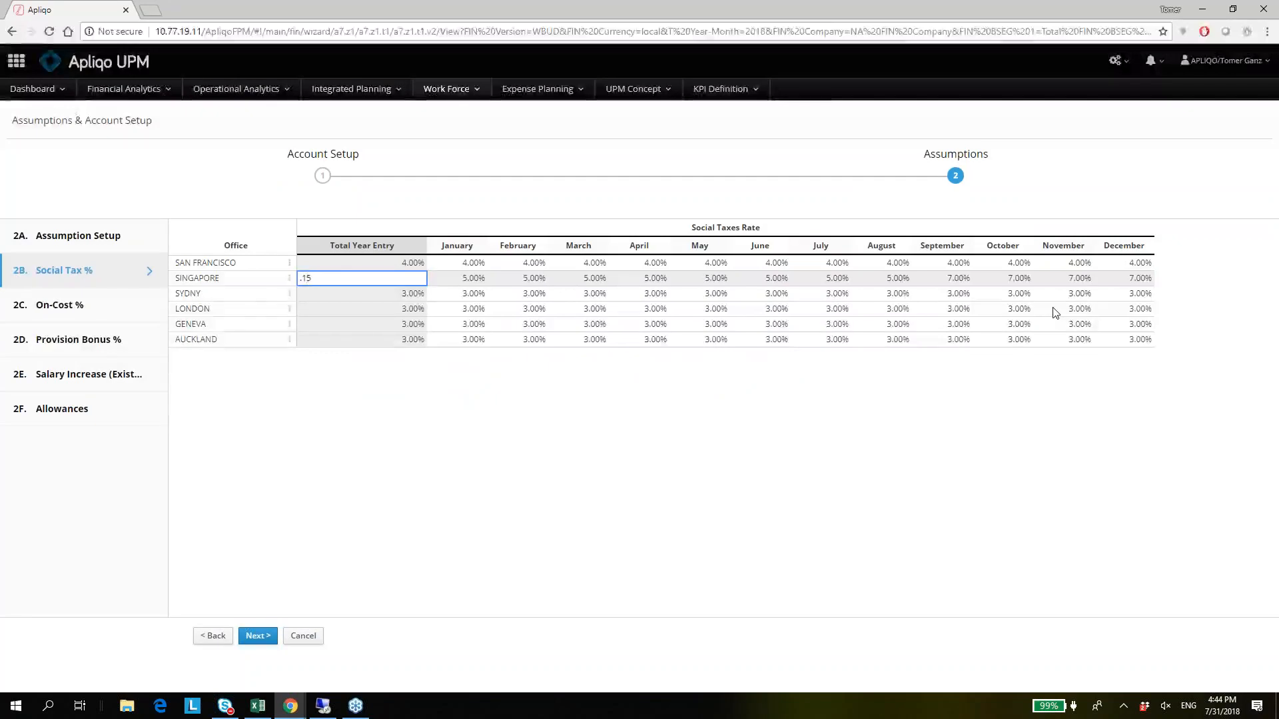
pyautogui.press('Return')
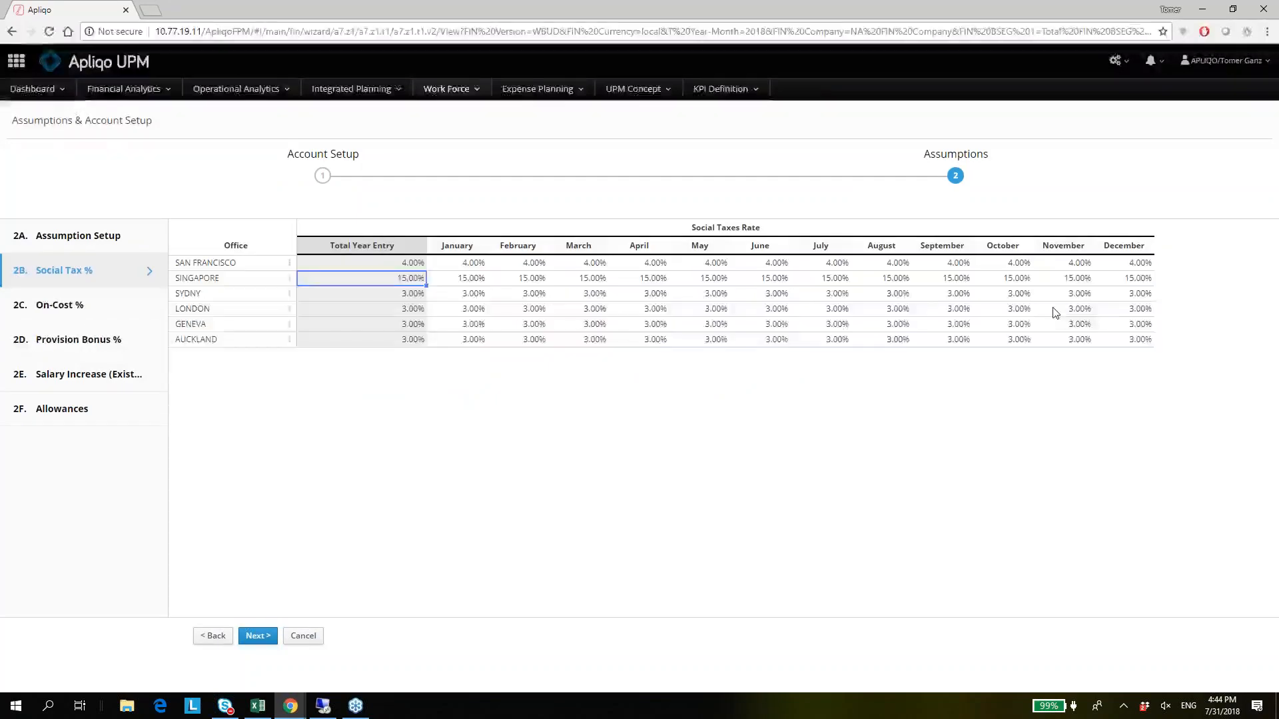
pyautogui.press('Right')
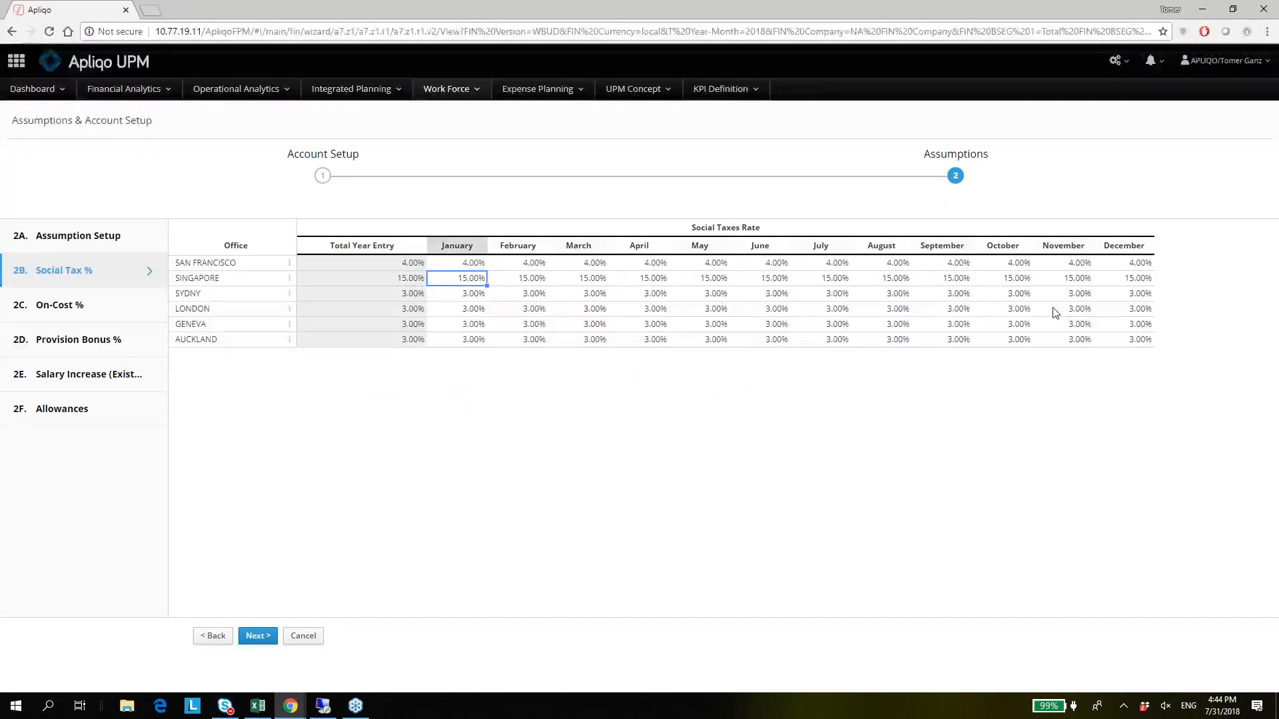
pyautogui.press('Right')
pyautogui.press('Right')
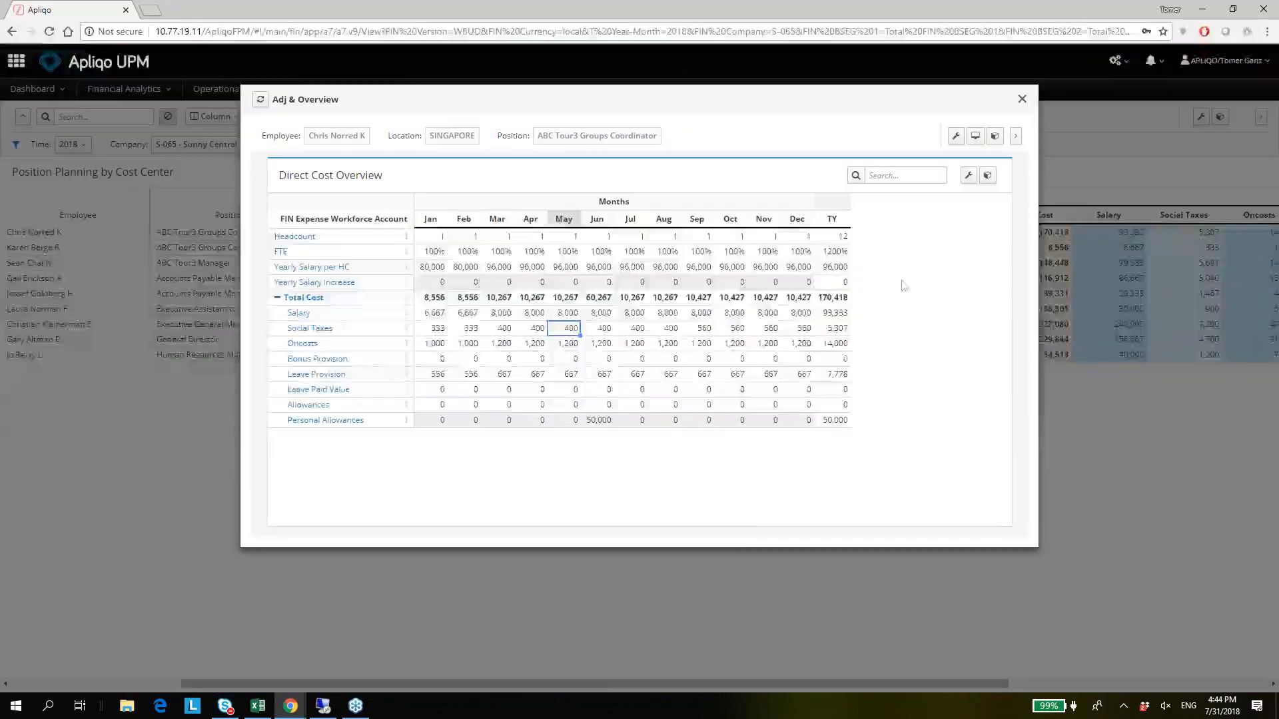
# Refresh the coordinator's Direct Cost Overview, examine the monthly Social Taxes, and close the overview.
pyautogui.click(261, 104)
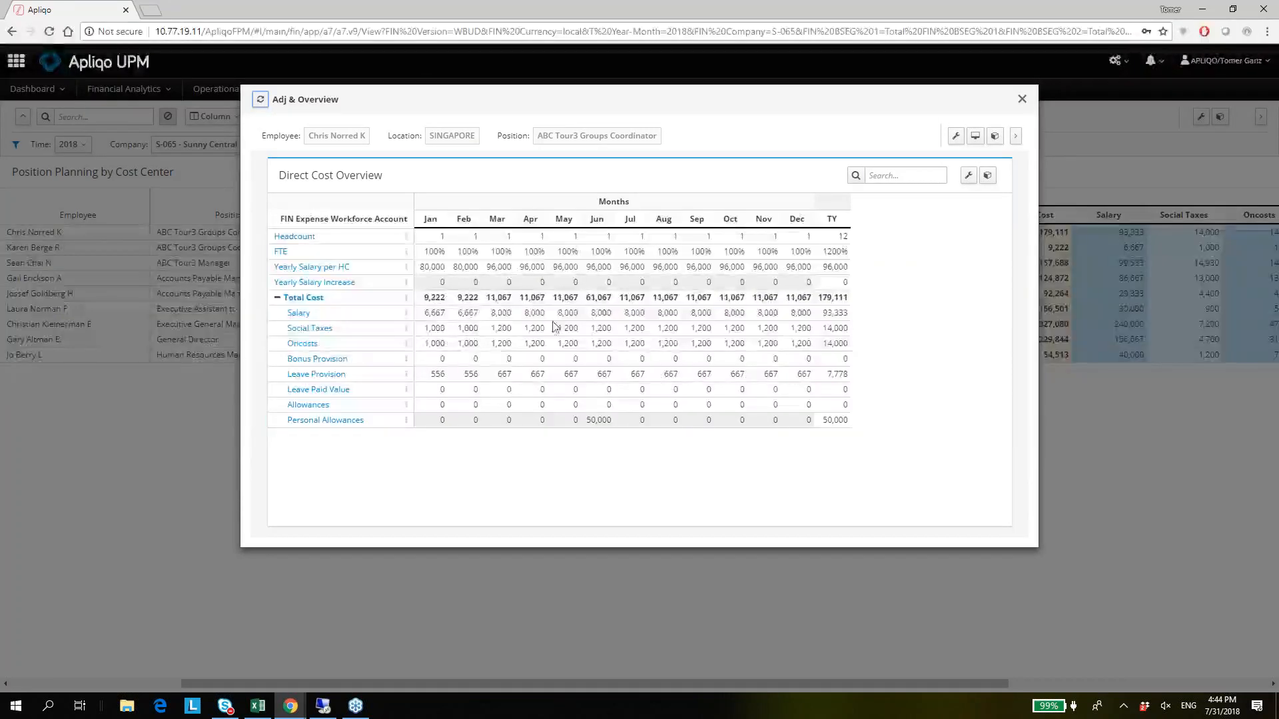
pyautogui.click(563, 331)
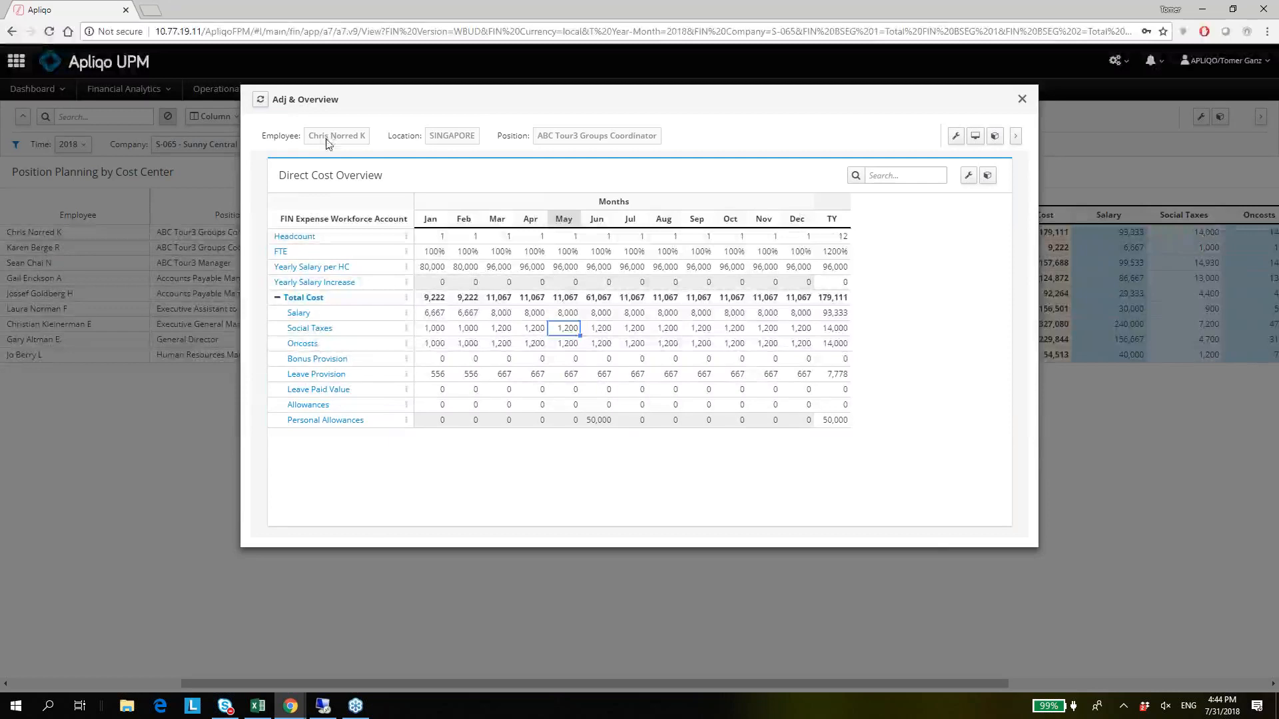
pyautogui.click(1164, 417)
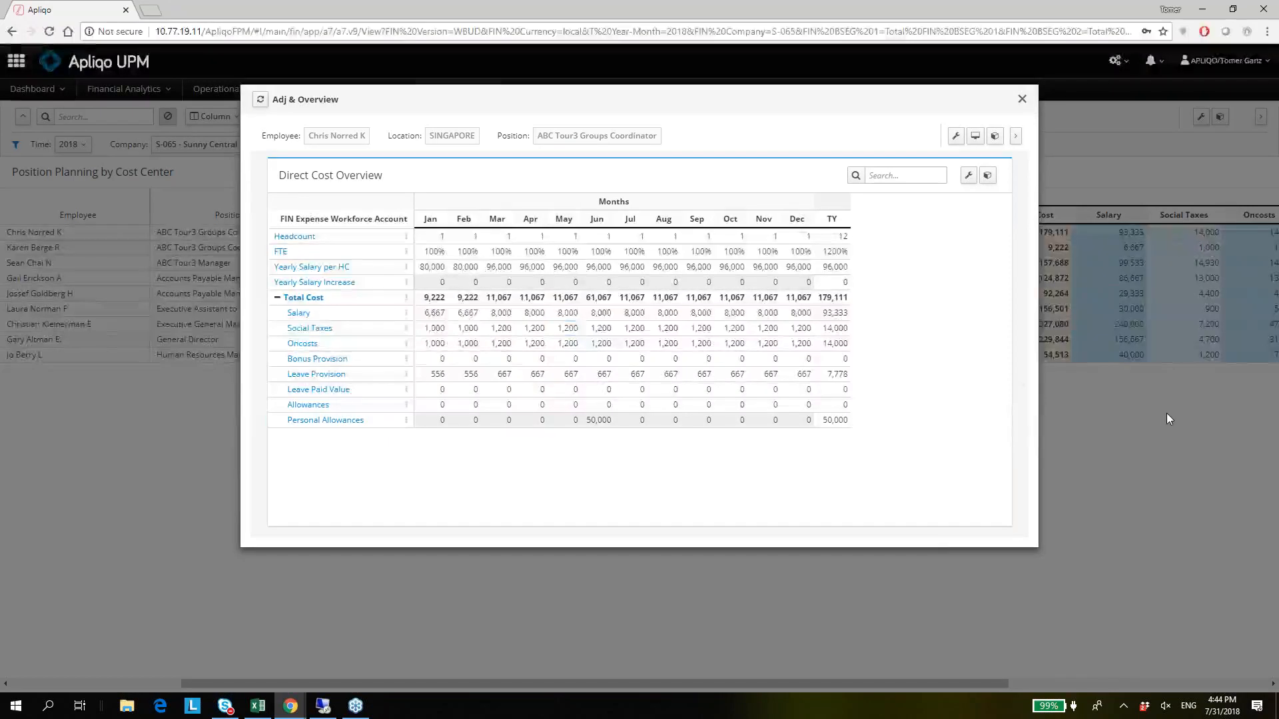
pyautogui.click(1166, 413)
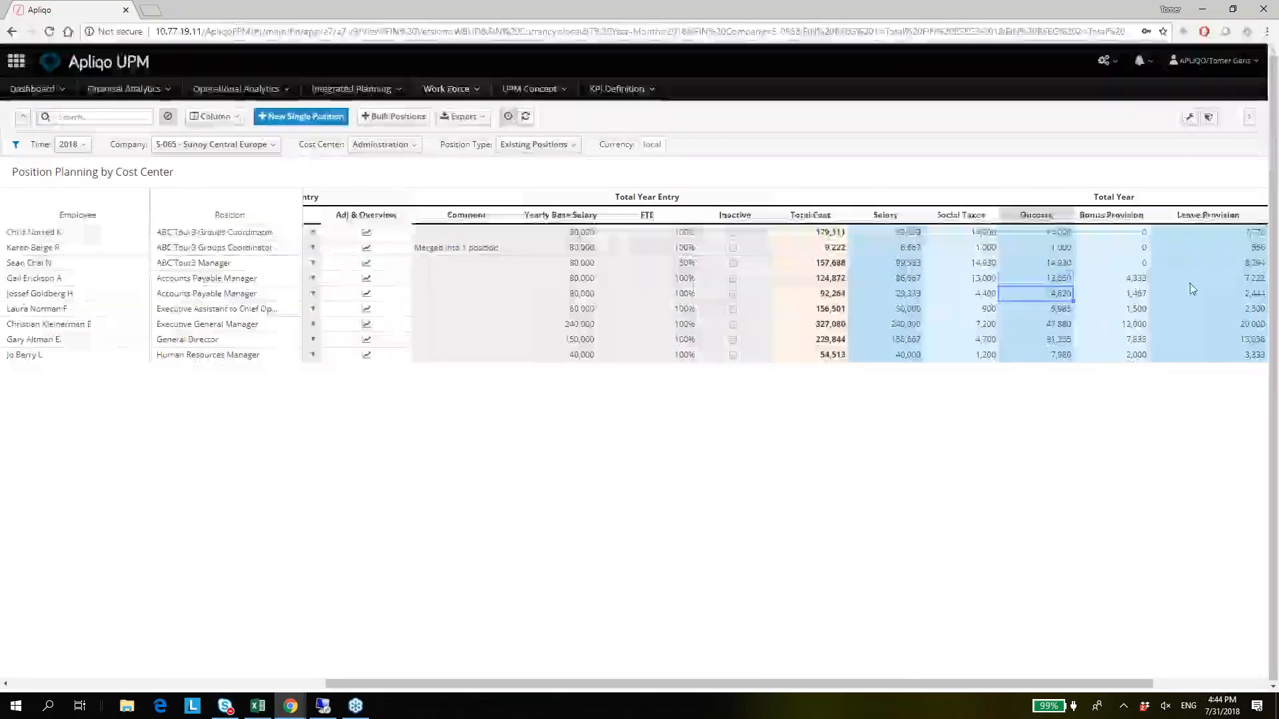
# Examine the Social Taxes of the first five Administration positions and look back over their planning entry columns.
pyautogui.press('Left')
pyautogui.hotkey('shift', 'Up')
pyautogui.hotkey('shift', 'Up')
pyautogui.hotkey('shift', 'Up')
pyautogui.hotkey('shift', 'Up')
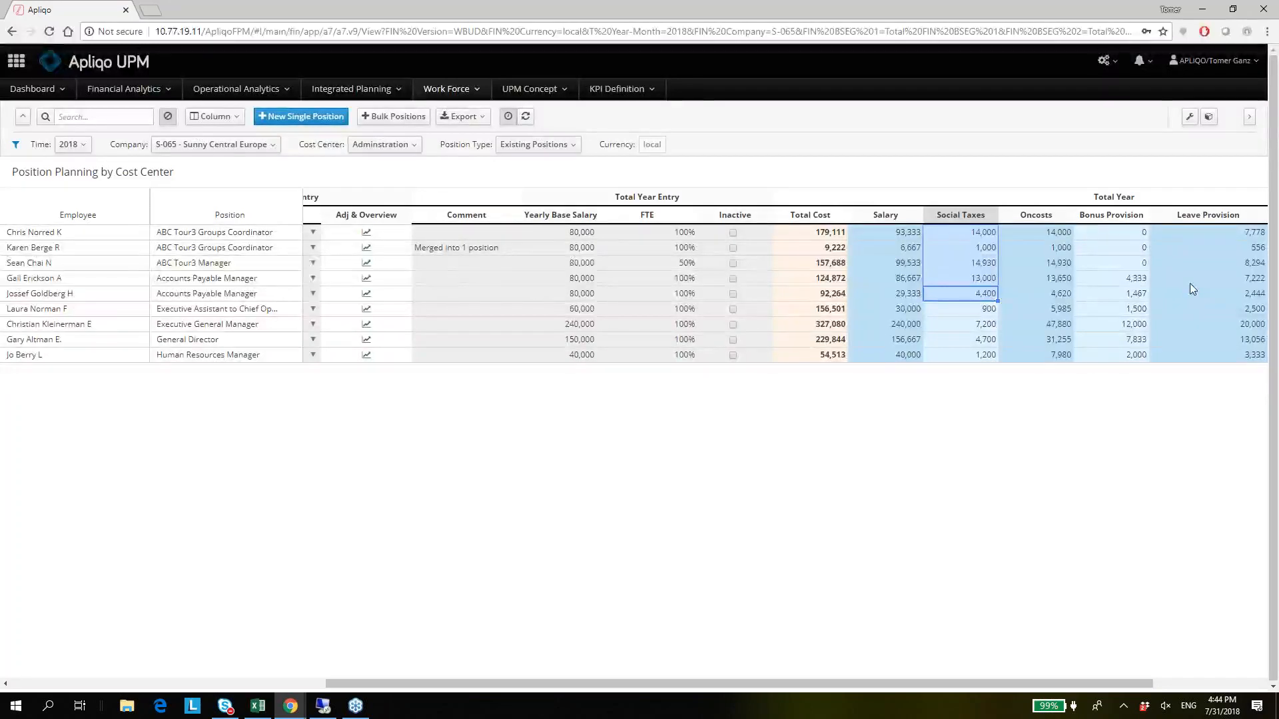
pyautogui.press('Left')
pyautogui.press('Right')
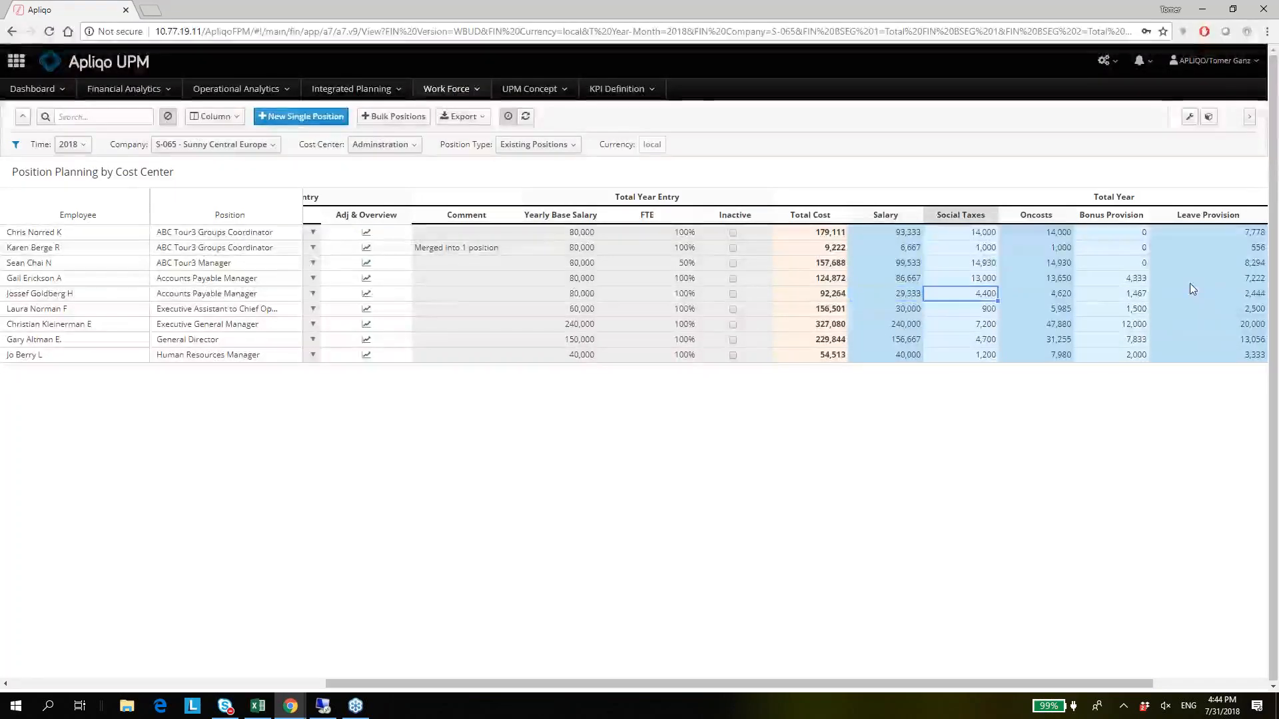
pyautogui.press('Left')
pyautogui.press('Right')
pyautogui.press('Up')
pyautogui.press('Left')
pyautogui.press('Left')
pyautogui.press('Left')
pyautogui.press('Left')
pyautogui.press('Left')
pyautogui.press('Left')
pyautogui.press('Left')
pyautogui.press('Left')
pyautogui.press('Left')
pyautogui.press('Left')
pyautogui.press('Left')
pyautogui.press('Right')
pyautogui.press('Right')
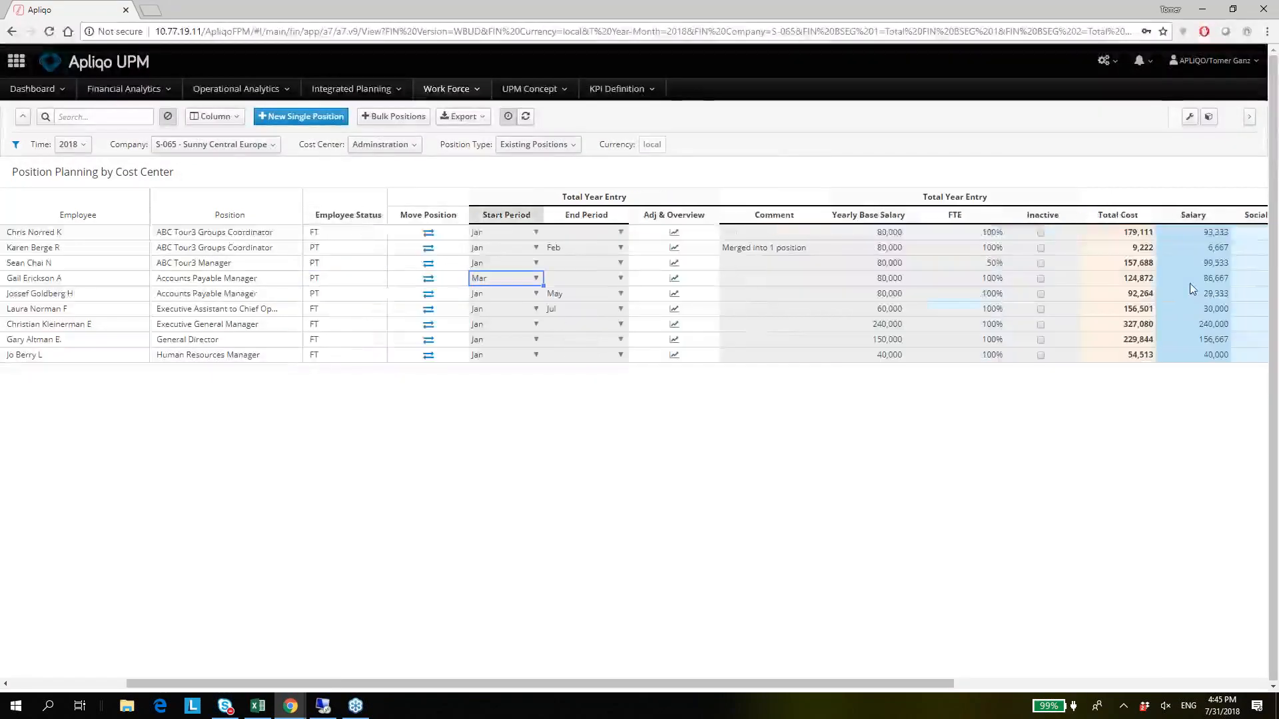
# Filter the planning table to the IT cost center, and switch the filter to Sales.
pyautogui.click(397, 147)
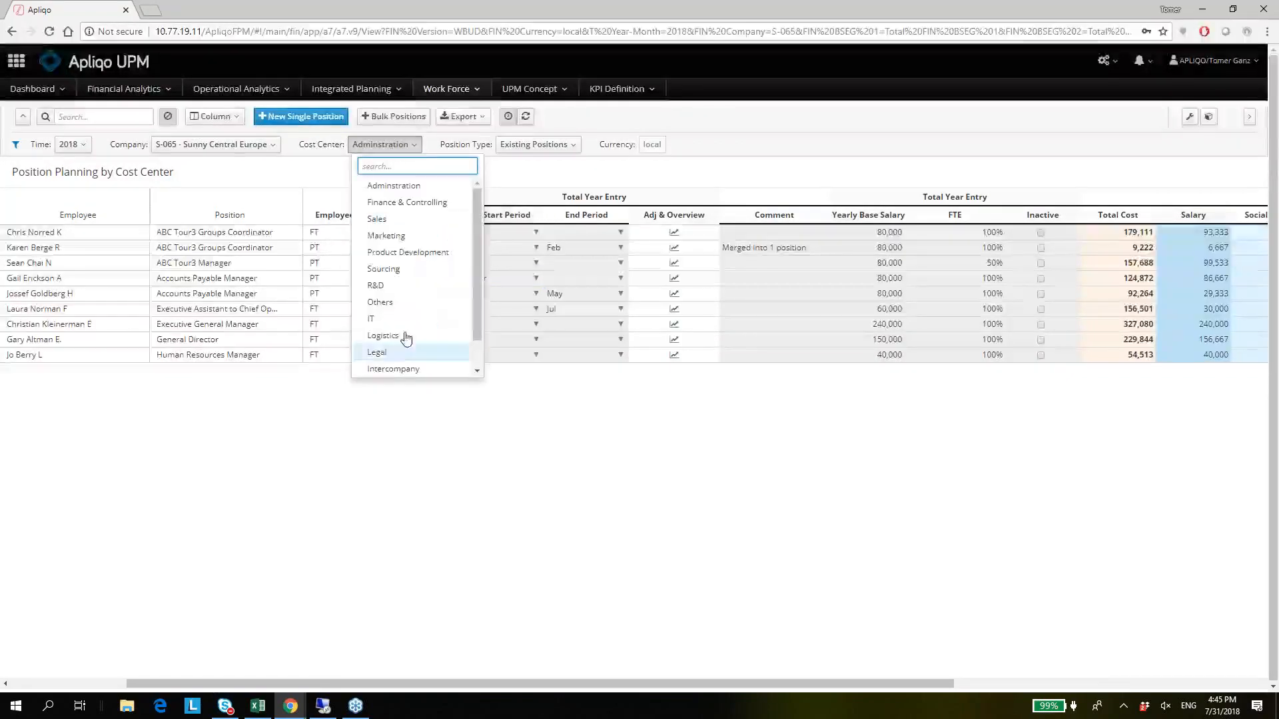
pyautogui.click(397, 319)
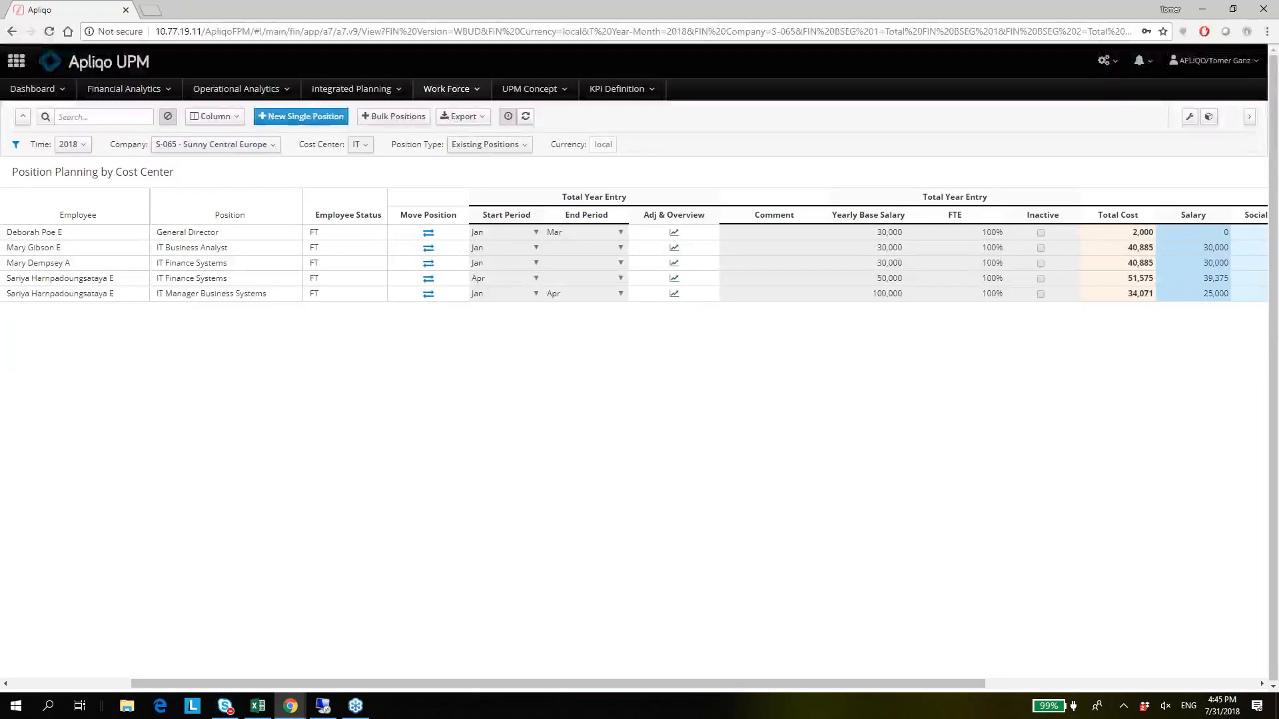
pyautogui.click(364, 148)
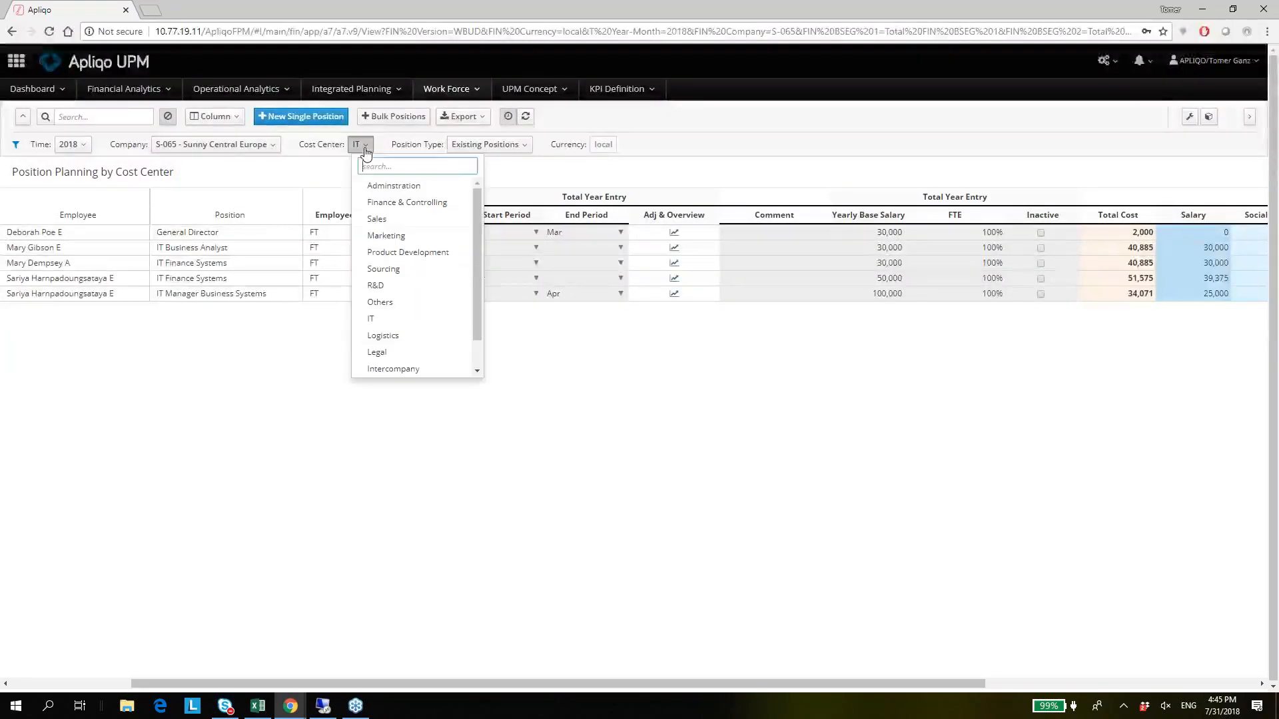
pyautogui.click(377, 219)
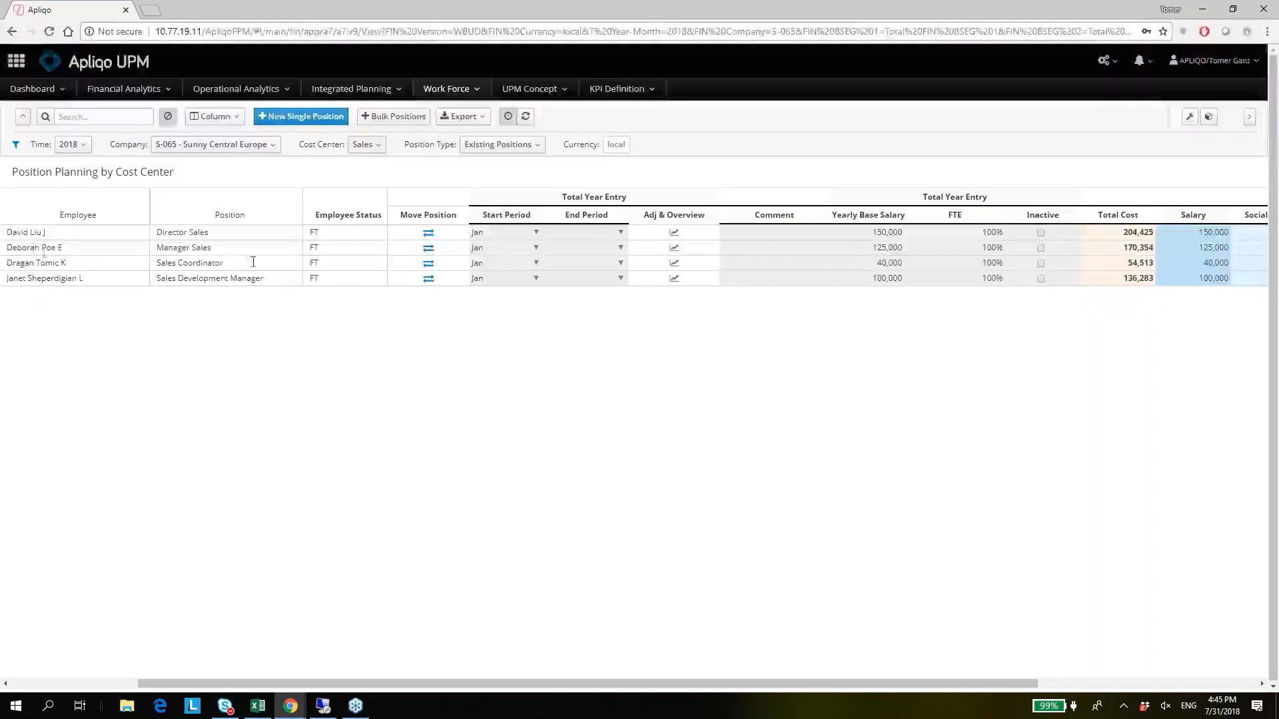
# Start moving the Sales Coordinator's position, with S-065 - Sunny Central Europe as target company and Sales as target cost center.
pyautogui.click(429, 265)
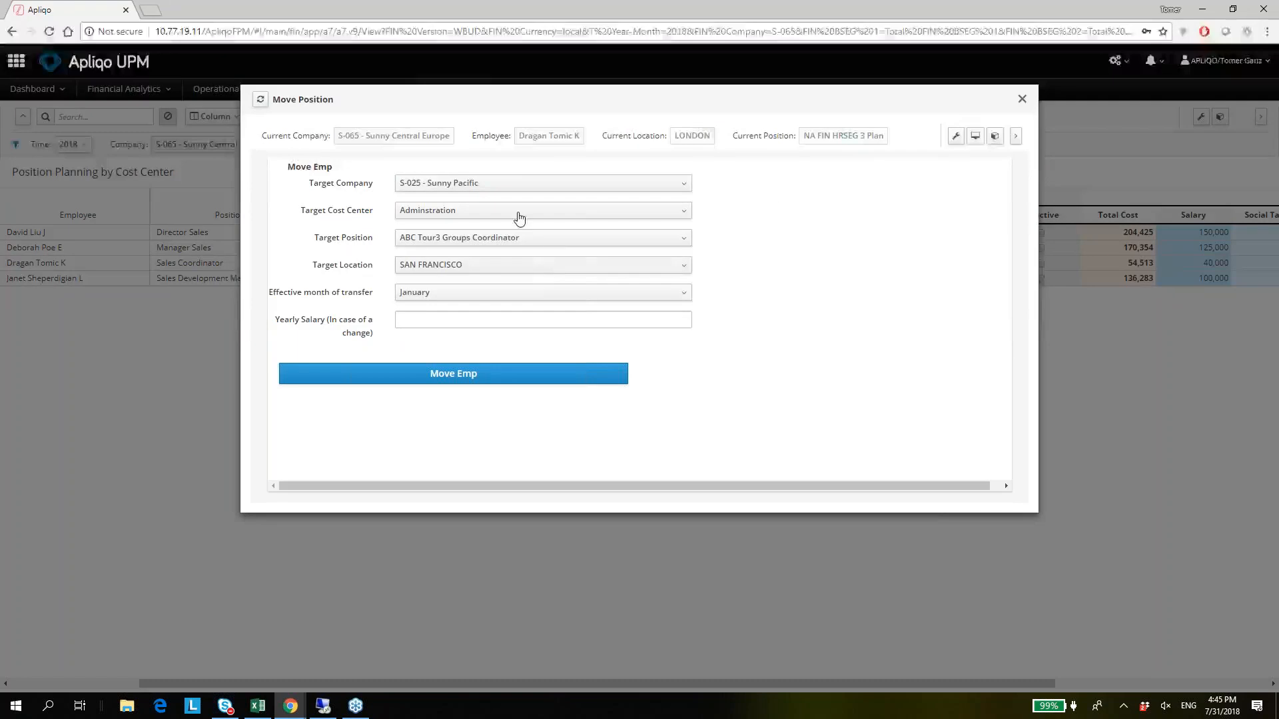
pyautogui.click(485, 183)
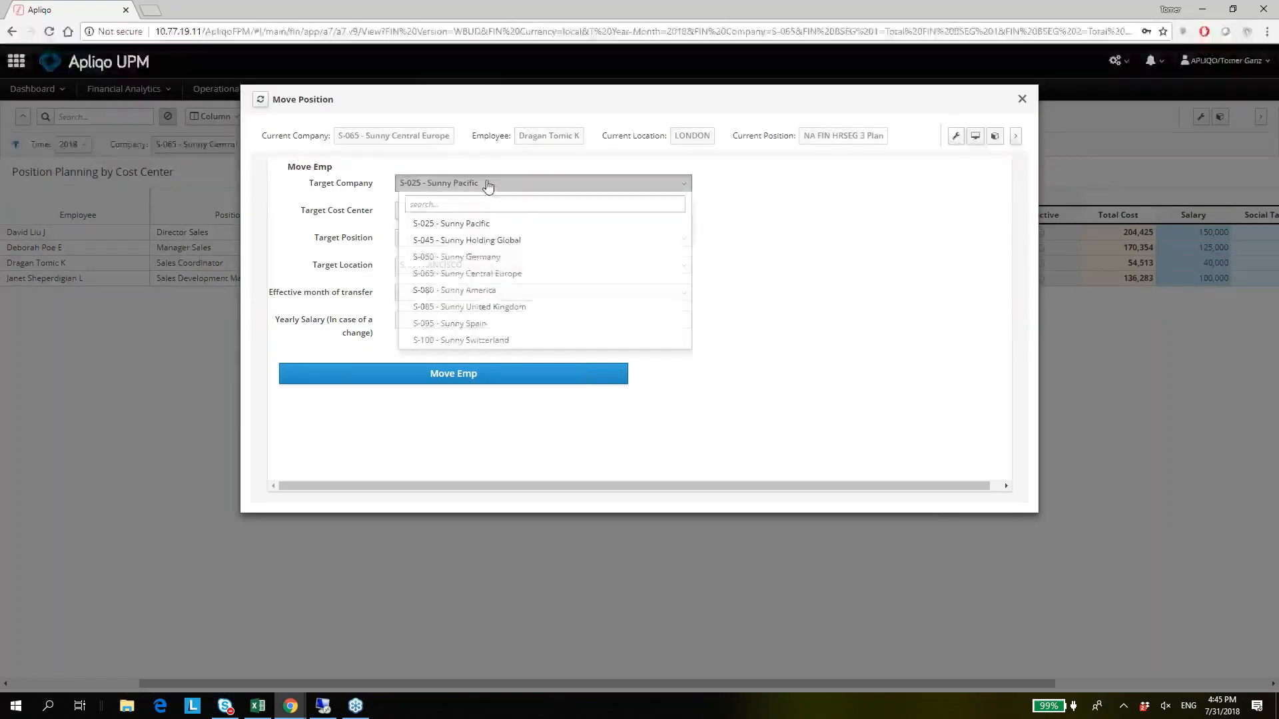
pyautogui.click(471, 273)
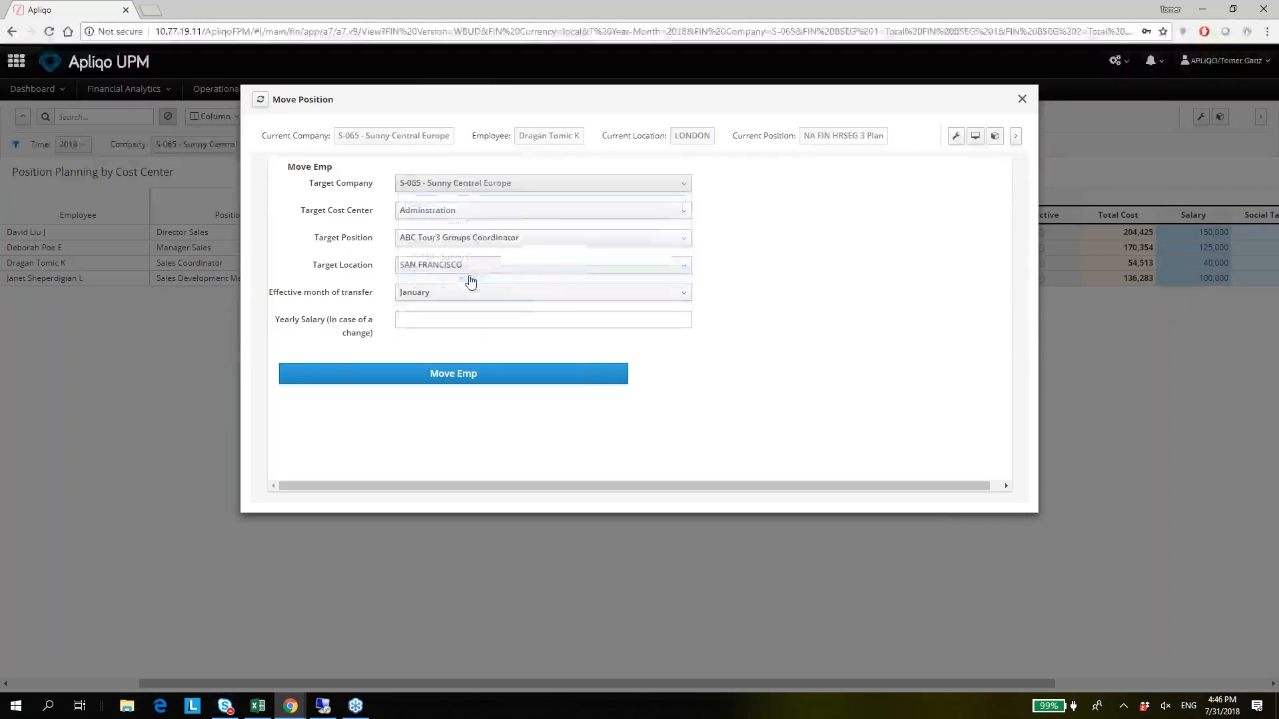
pyautogui.click(498, 220)
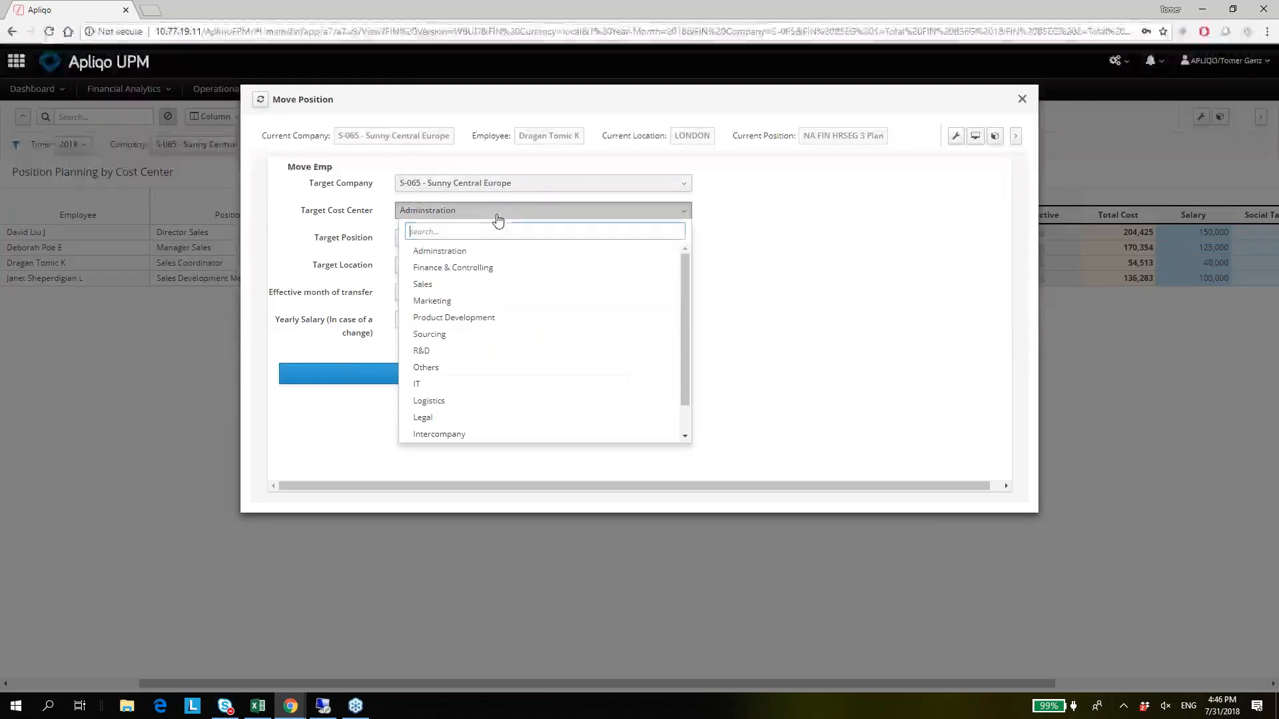
pyautogui.click(472, 291)
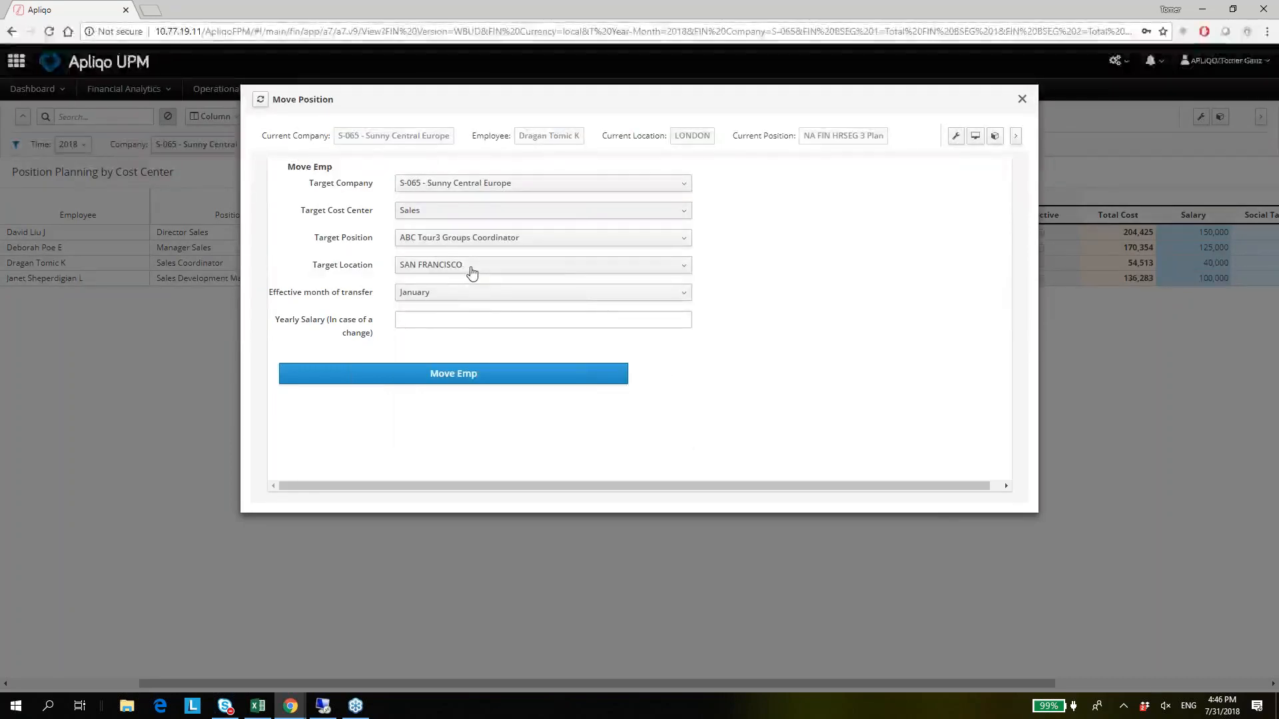
# Set the target location to GENEVA, the effective month to July and the yearly salary to 100000, and execute the move.
pyautogui.click(464, 269)
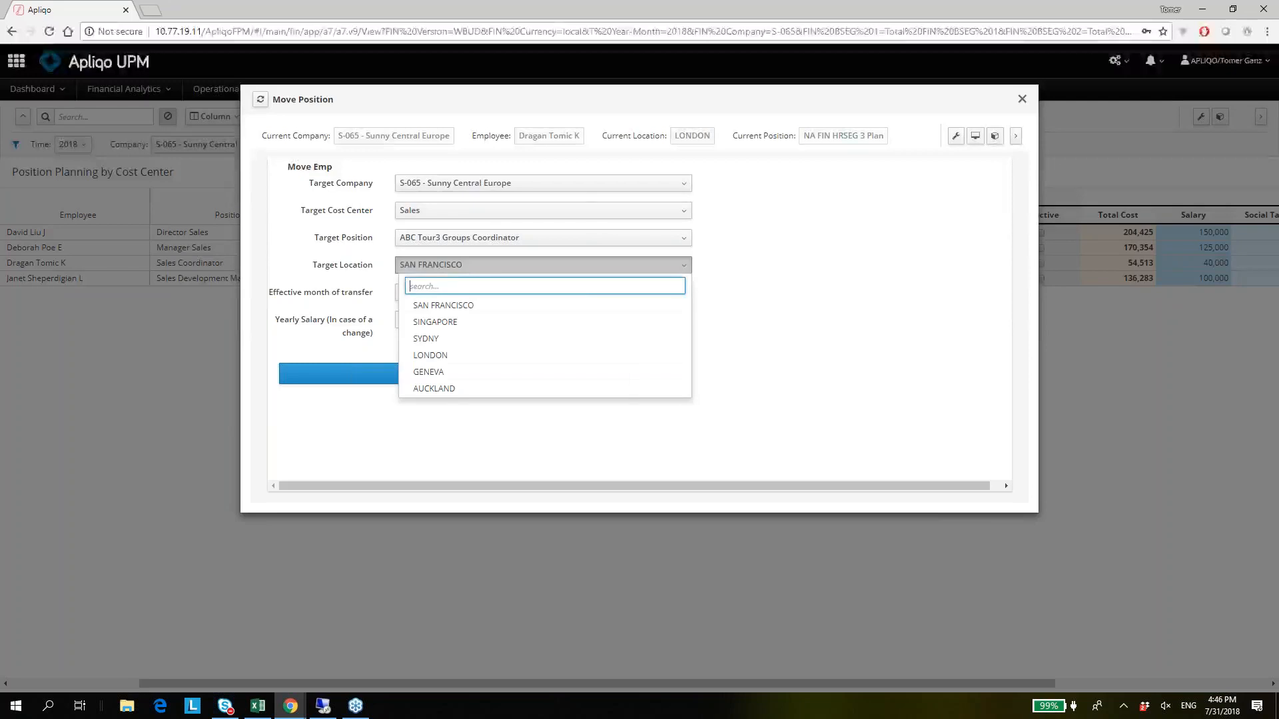
pyautogui.click(449, 376)
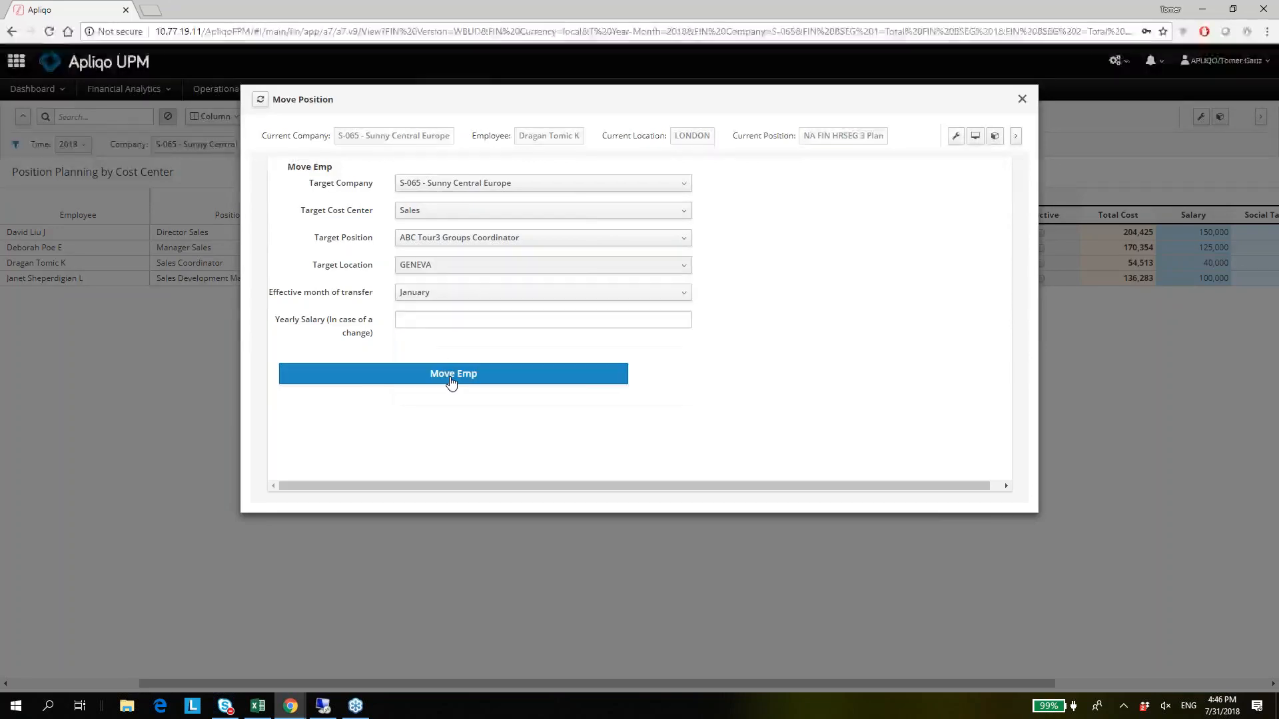
pyautogui.click(452, 297)
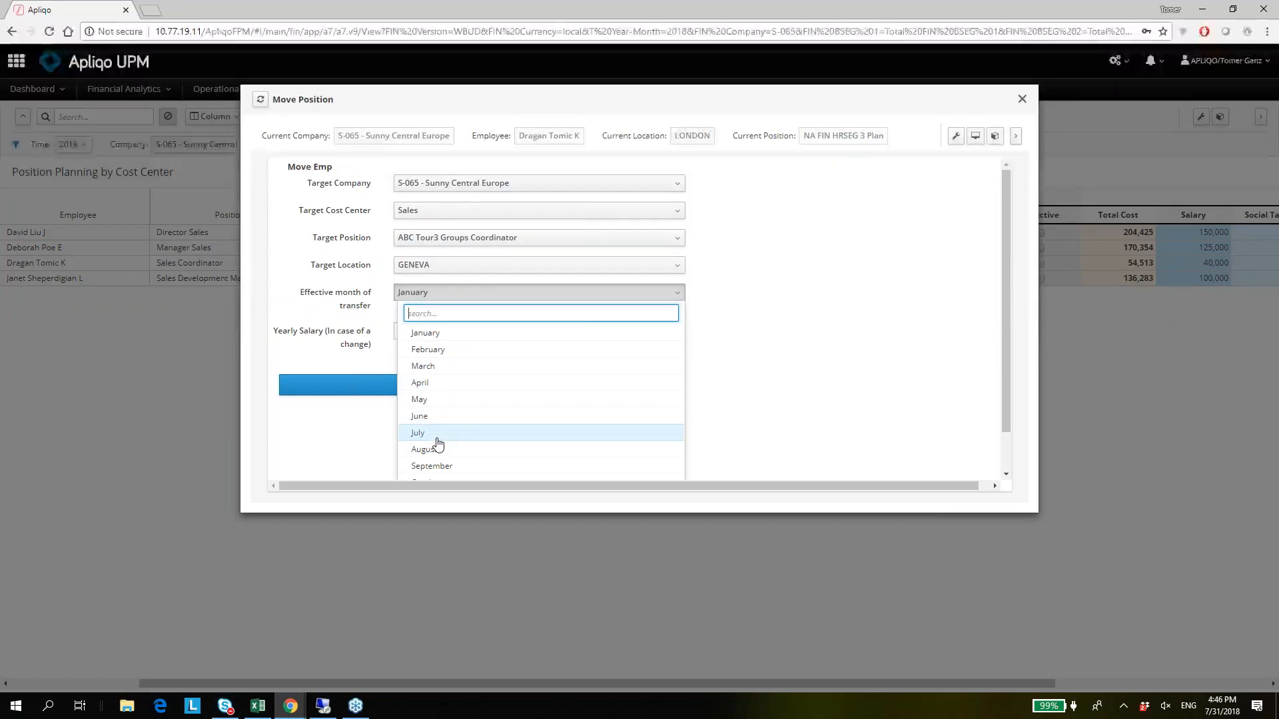
pyautogui.click(426, 434)
pyautogui.click(427, 322)
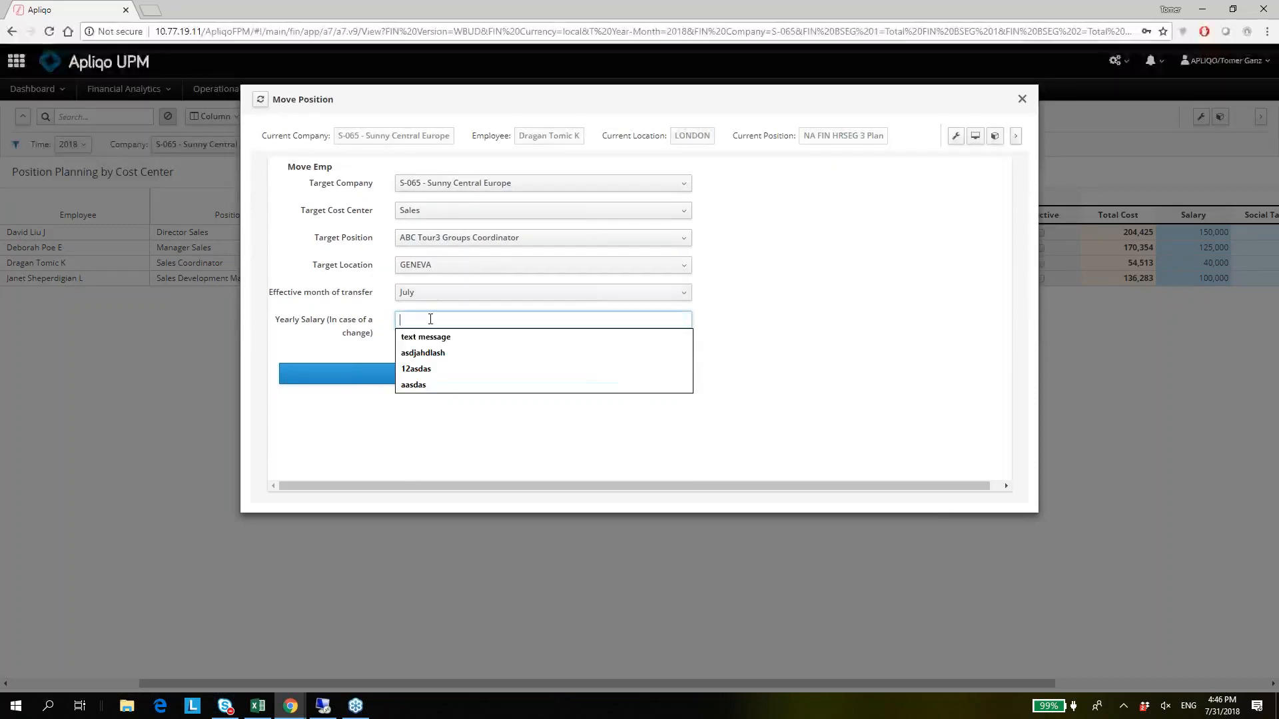
pyautogui.write('100000')
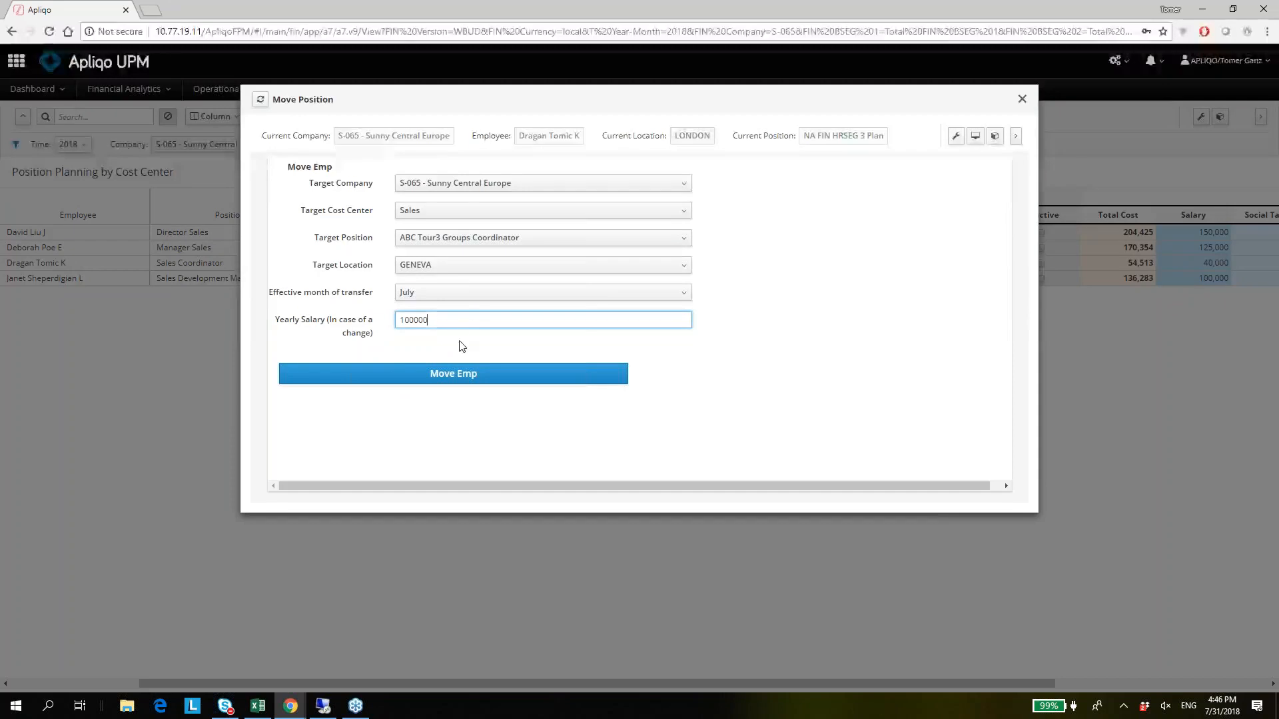
pyautogui.click(473, 378)
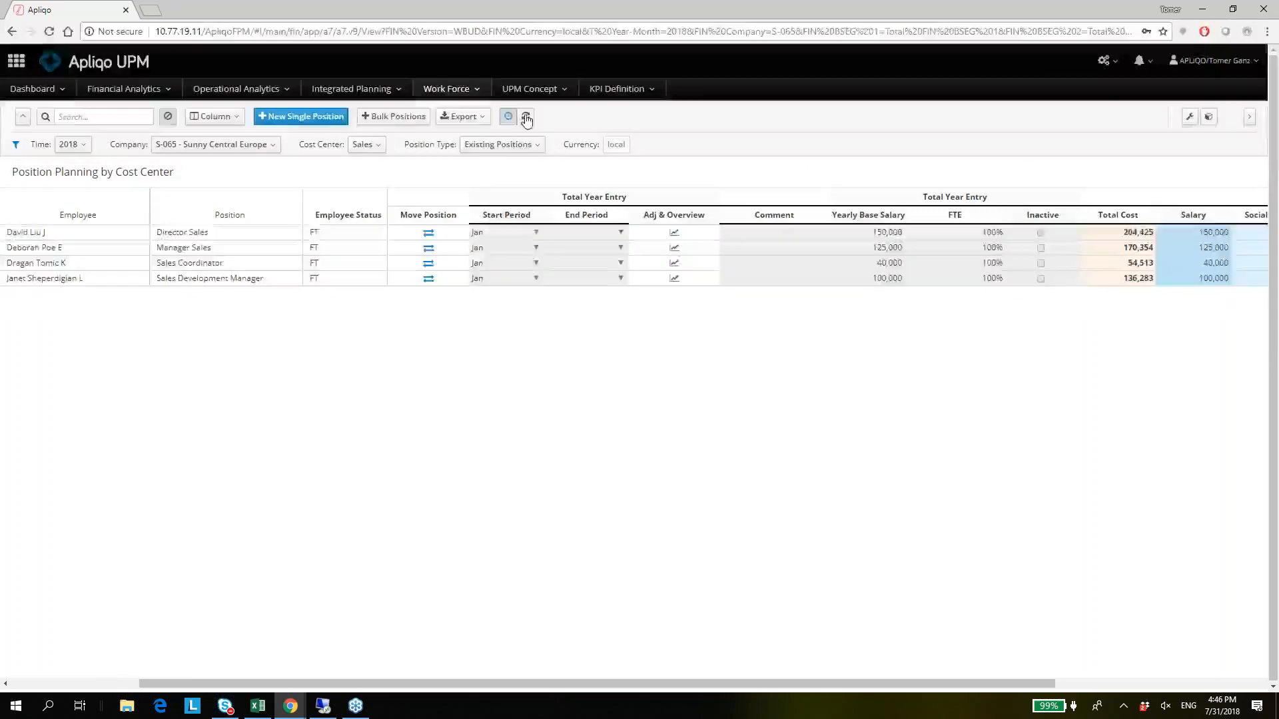
# Refresh the Sales planning table and check the Start Period and End Period of the moved employee's two rows.
pyautogui.click(526, 117)
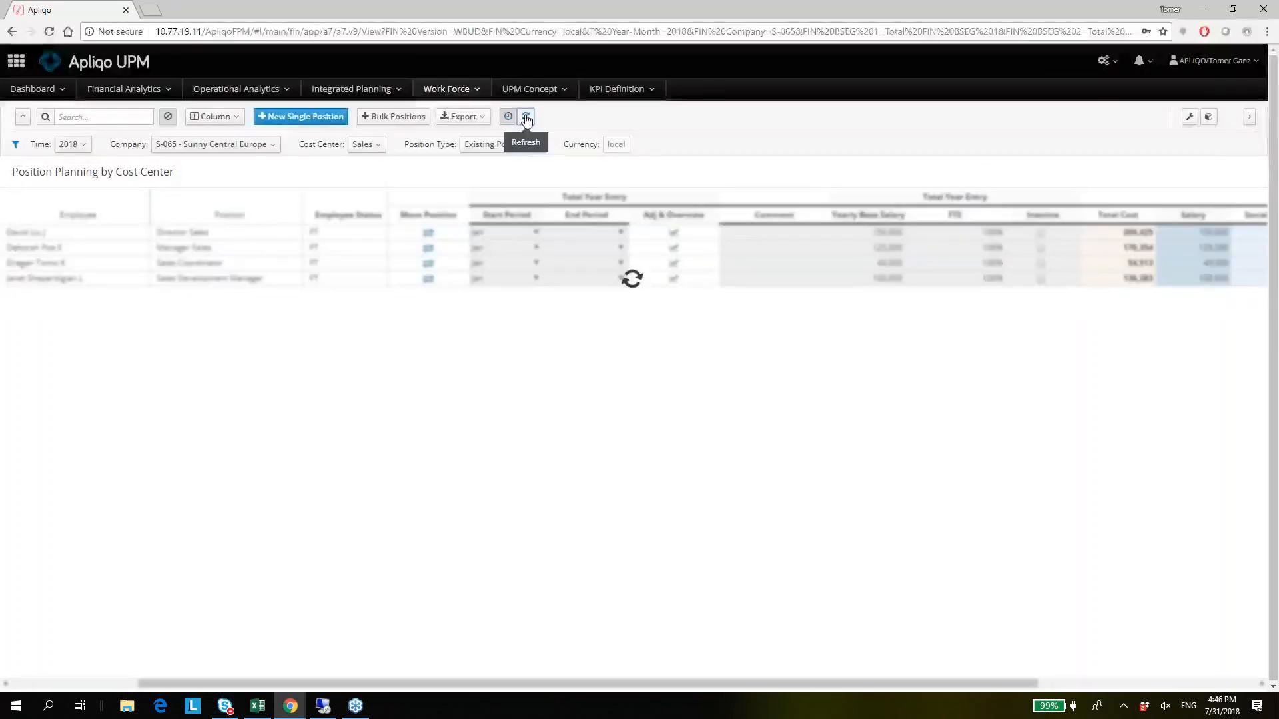
pyautogui.click(493, 269)
pyautogui.moveTo(567, 281); pyautogui.dragTo(567, 281)
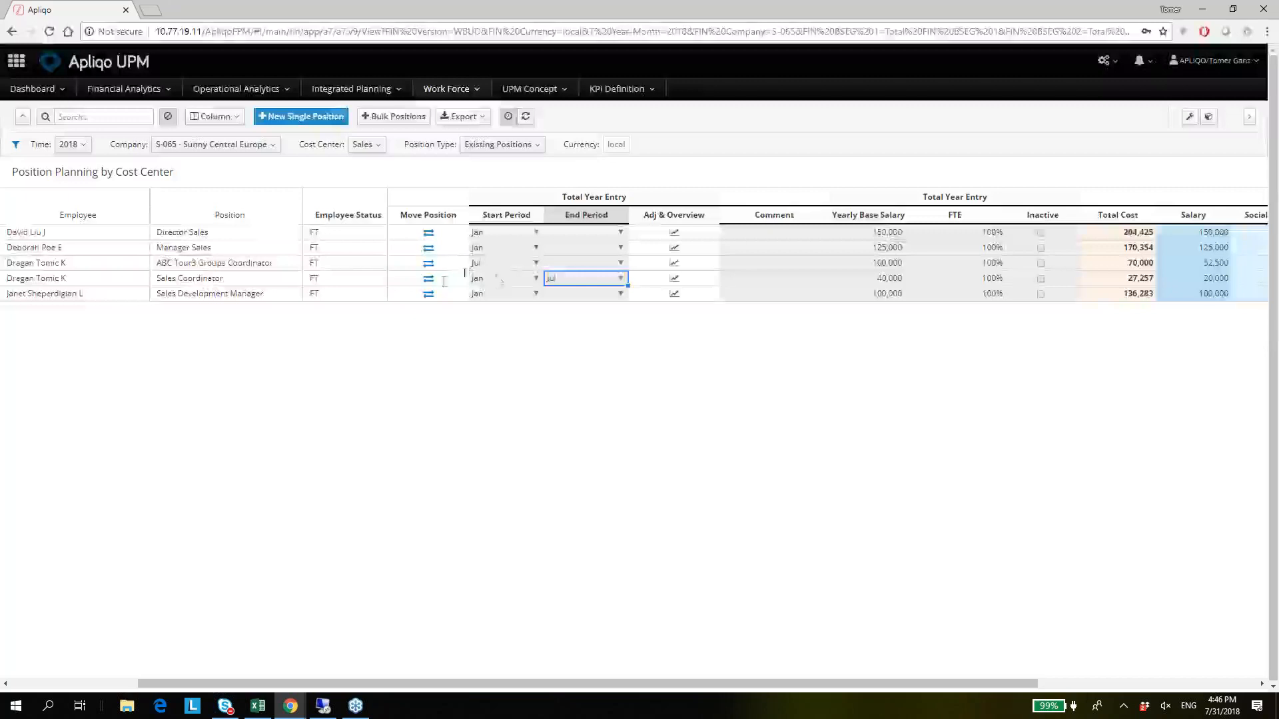
pyautogui.click(510, 268)
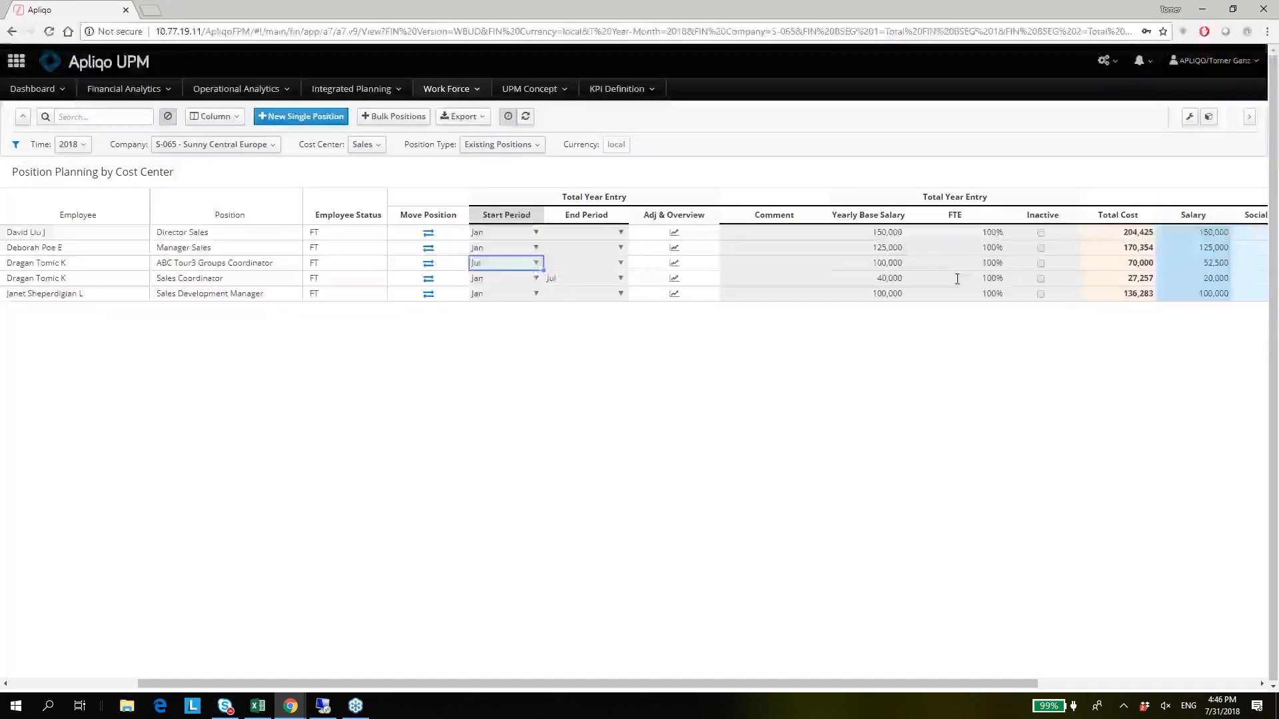
# Examine the ABC Tour3 Groups Coordinator row from its yearly base salary across to the total-year cost columns.
pyautogui.press('Right')
pyautogui.press('Right')
pyautogui.press('Right')
pyautogui.press('Left')
pyautogui.press('Right')
pyautogui.press('Right')
pyautogui.press('Right')
pyautogui.press('Right')
pyautogui.press('Right')
pyautogui.press('Right')
pyautogui.press('Right')
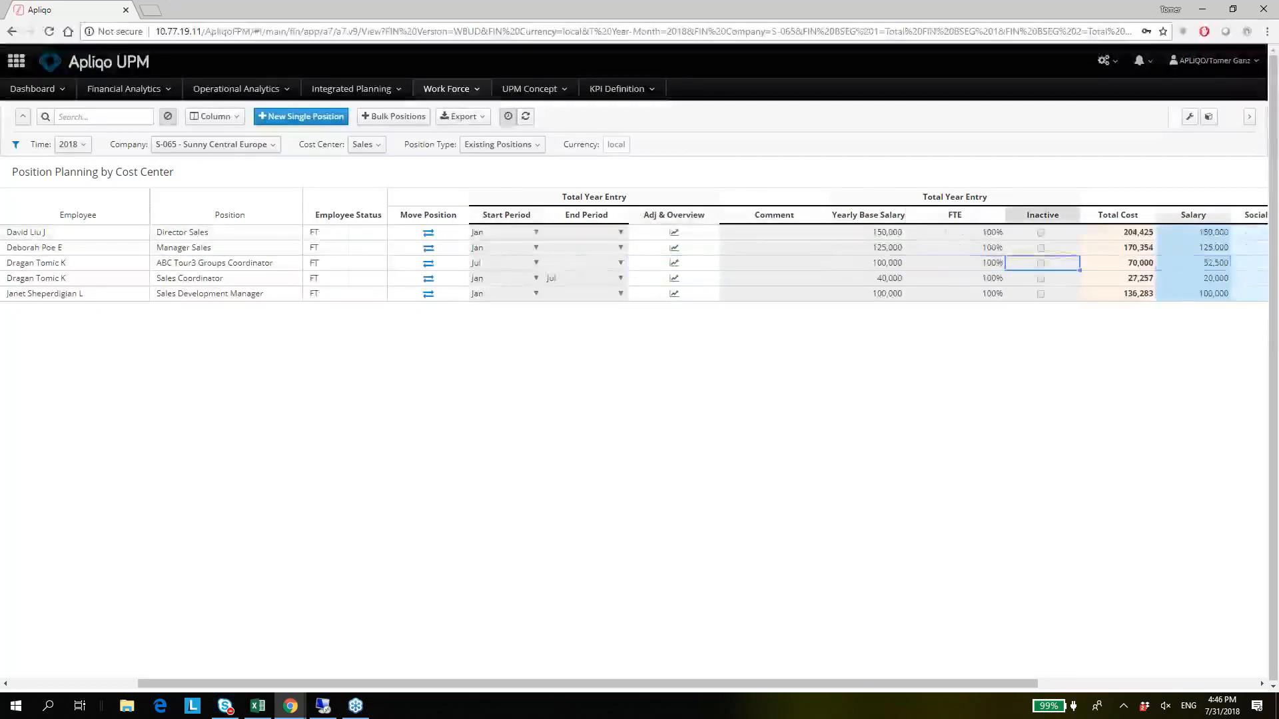
pyautogui.press('Right')
pyautogui.press('Right')
pyautogui.press('Right')
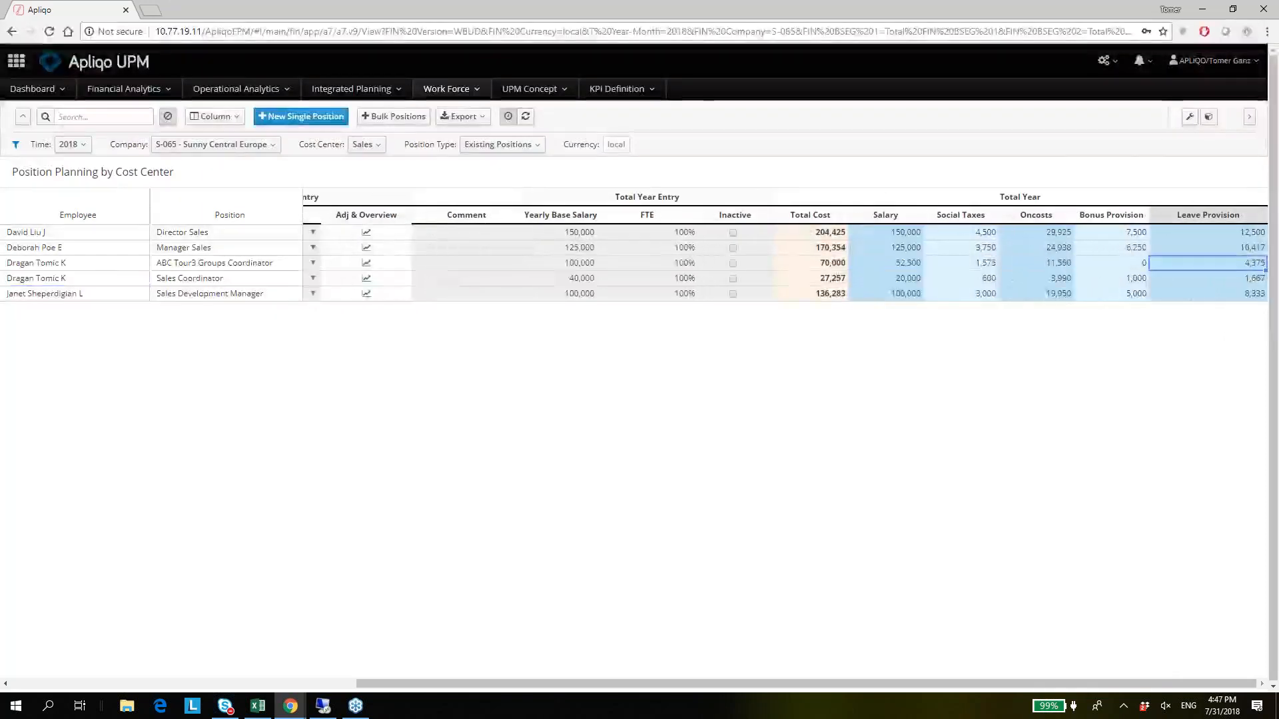
# Check the location of the moved employee's new position and compare its start period with the old position's end period.
pyautogui.press('Left')
pyautogui.press('Left')
pyautogui.press('Left')
pyautogui.press('Left')
pyautogui.press('Left')
pyautogui.press('Left')
pyautogui.press('Left')
pyautogui.press('Left')
pyautogui.press('Left')
pyautogui.press('Left')
pyautogui.press('Left')
pyautogui.press('Left')
pyautogui.press('Left')
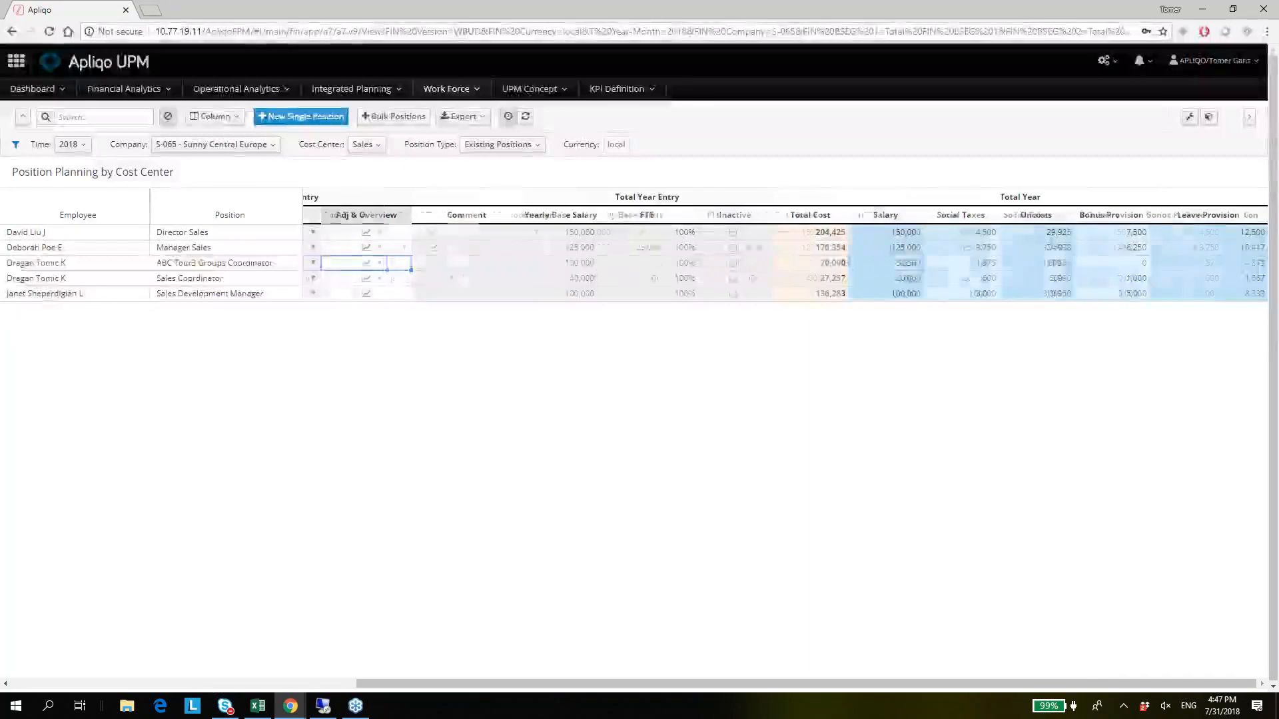
pyautogui.press('Left')
pyautogui.press('Left')
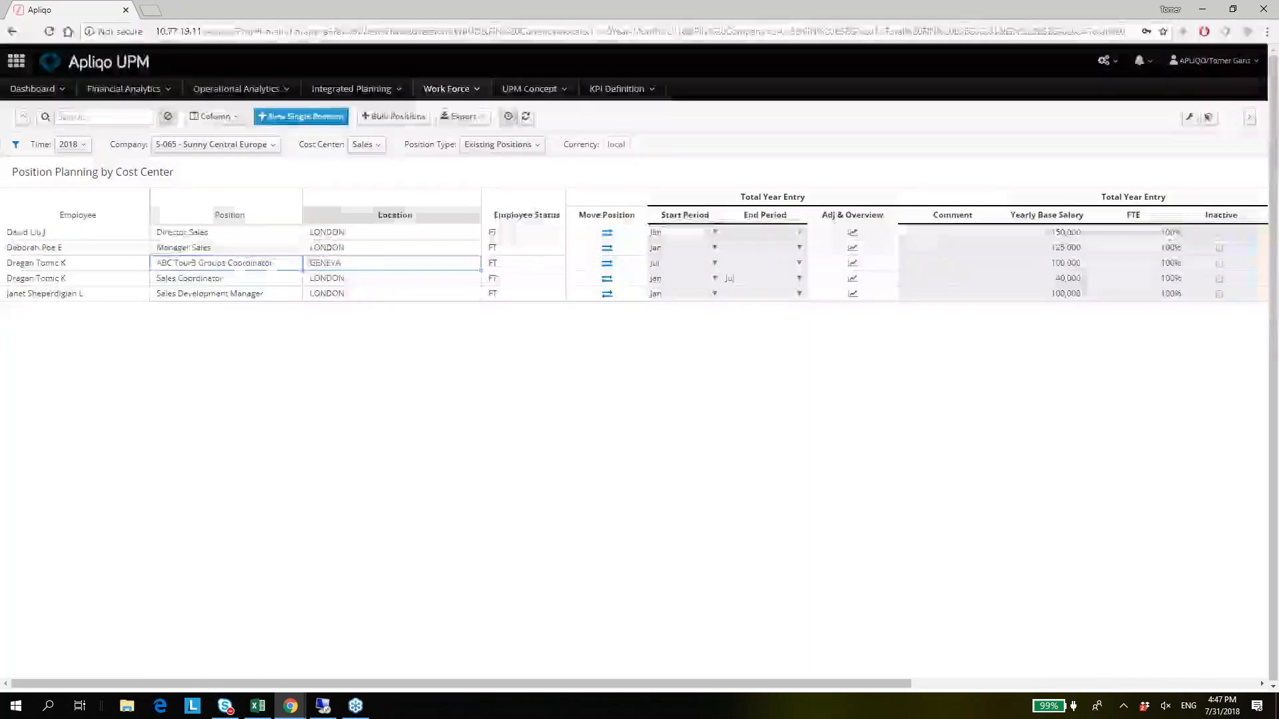
pyautogui.press('Right')
pyautogui.press('Left')
pyautogui.press('Right')
pyautogui.press('Right')
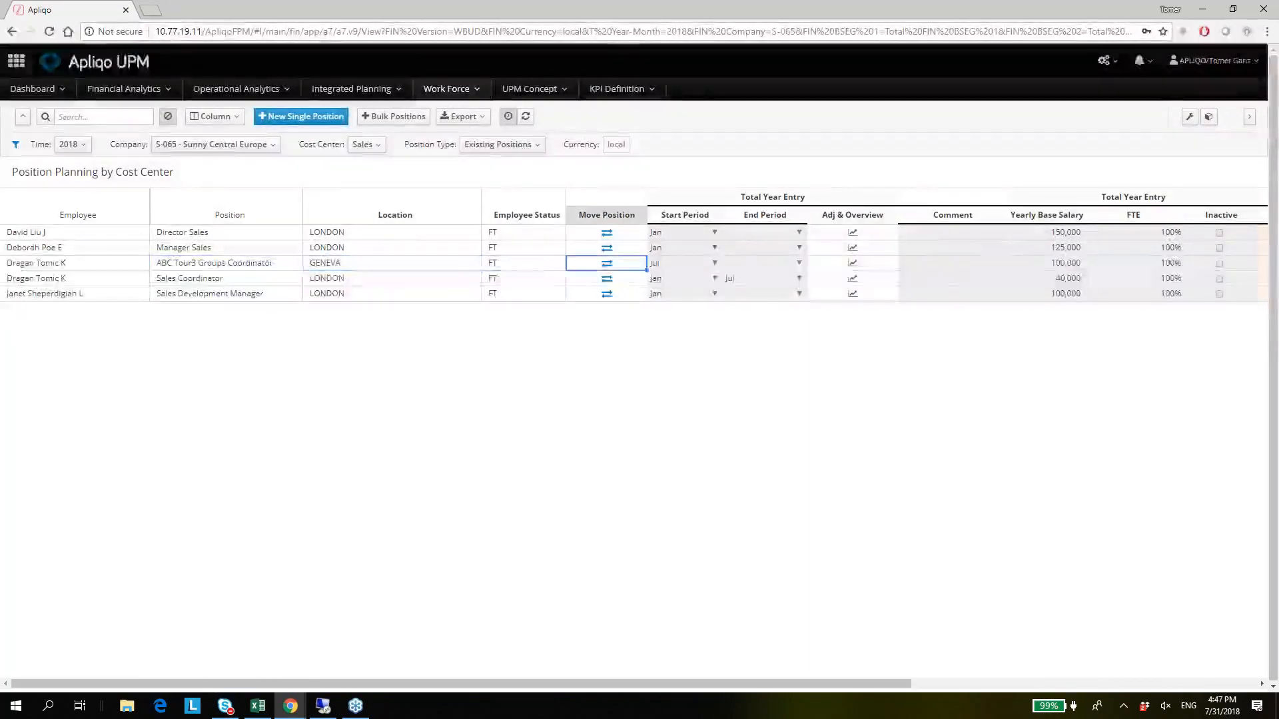
pyautogui.press('Right')
pyautogui.press('Down')
pyautogui.press('Right')
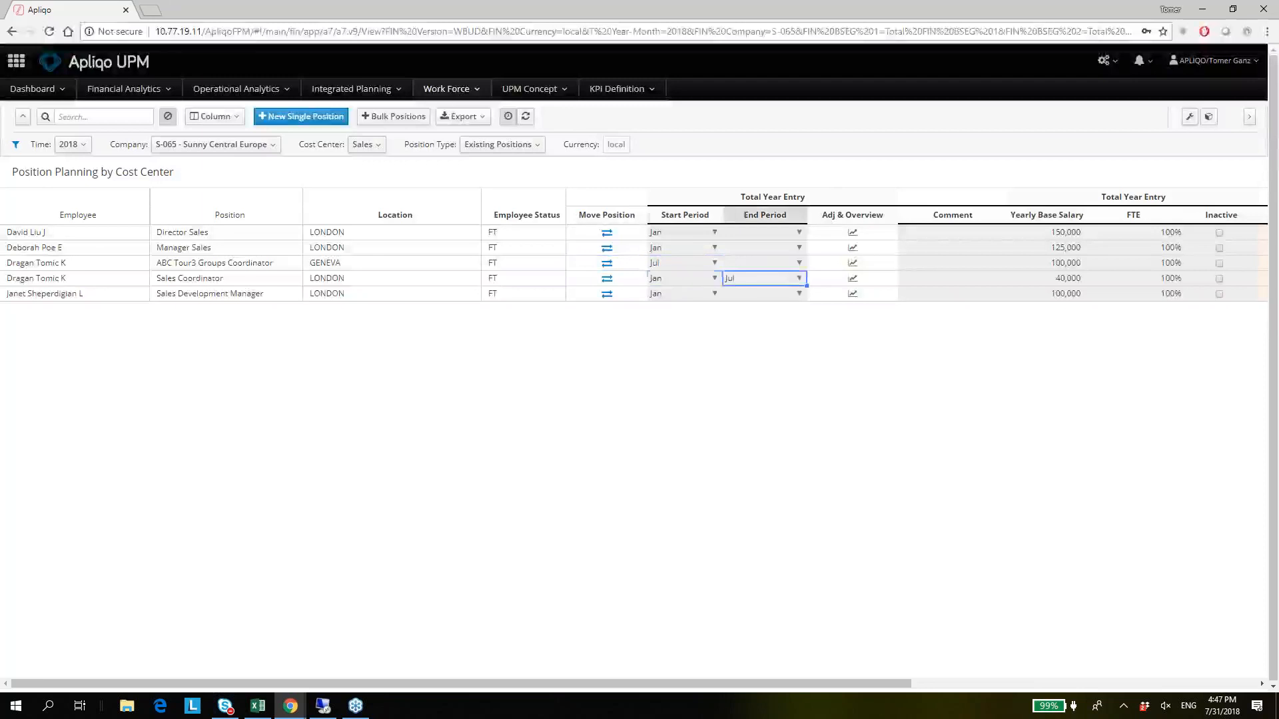
pyautogui.press('Right')
pyautogui.press('Up')
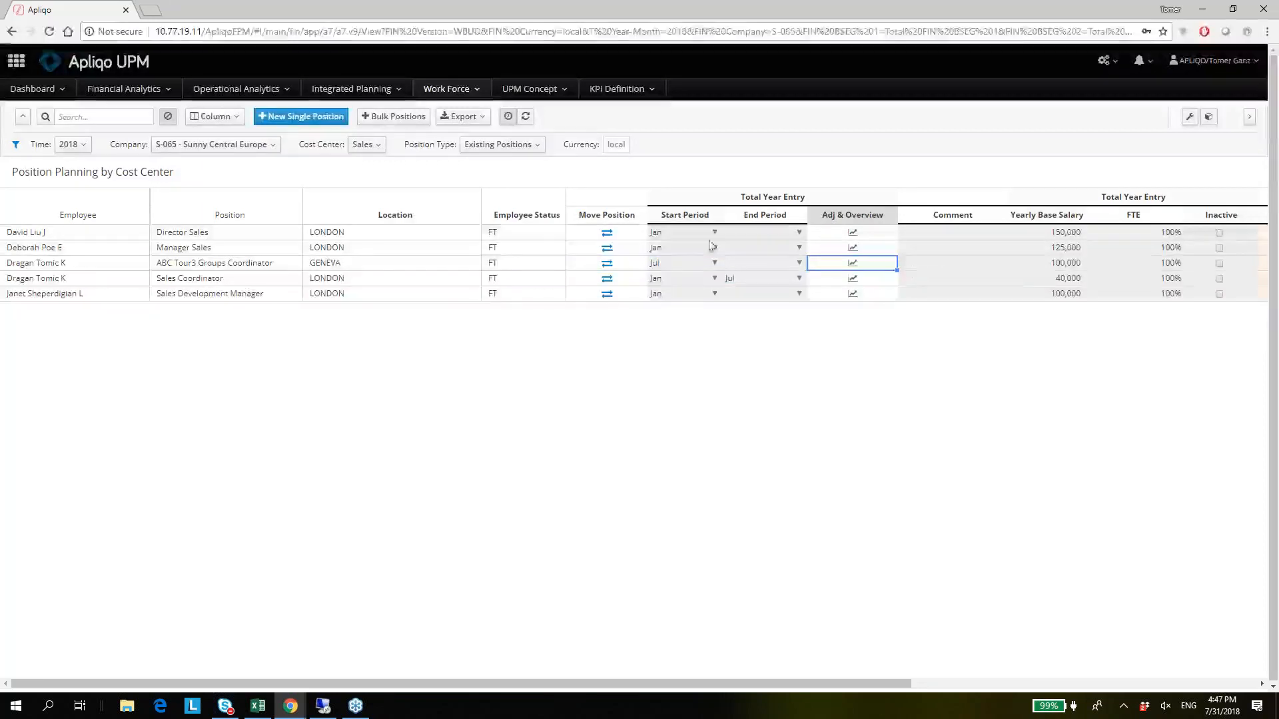
pyautogui.click(376, 261)
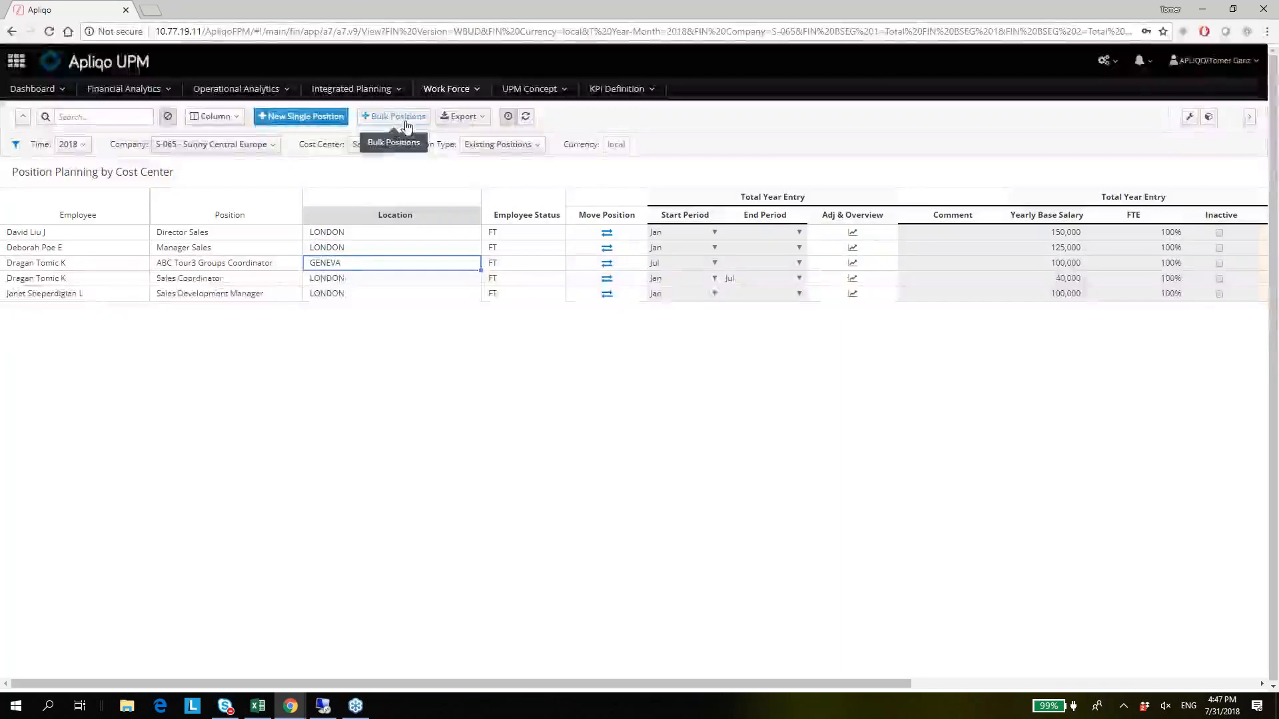
# Look over the Bulk Positions creation form for Sales and close it without creating any positions.
pyautogui.click(399, 116)
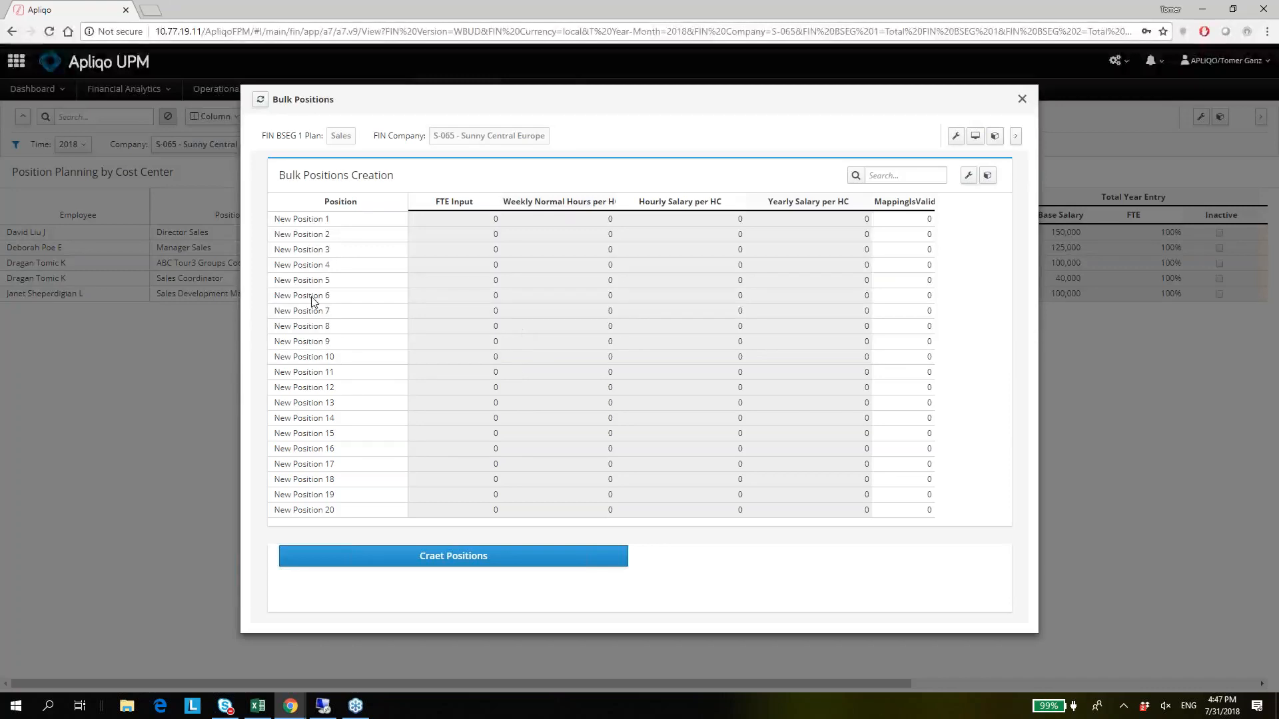
pyautogui.click(141, 364)
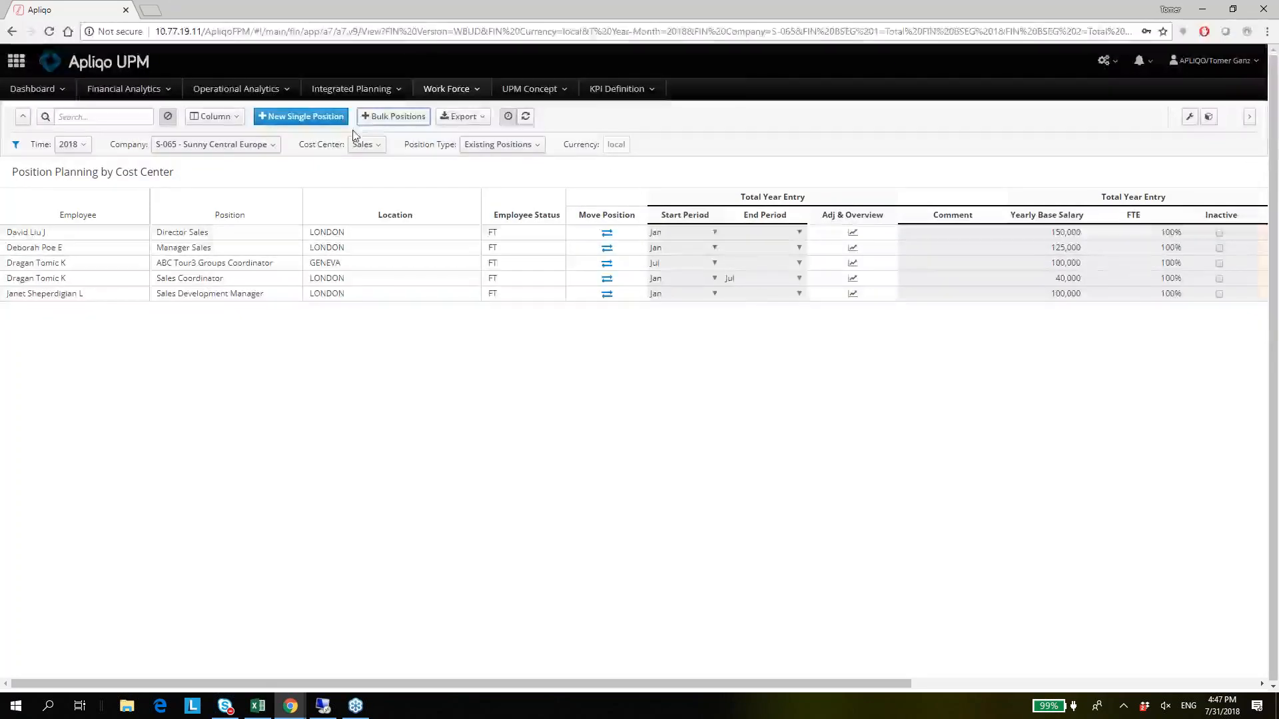
# Switch to Positions Review by Company and look through Sunny Central Europe's positions across all cost centers.
pyautogui.click(448, 90)
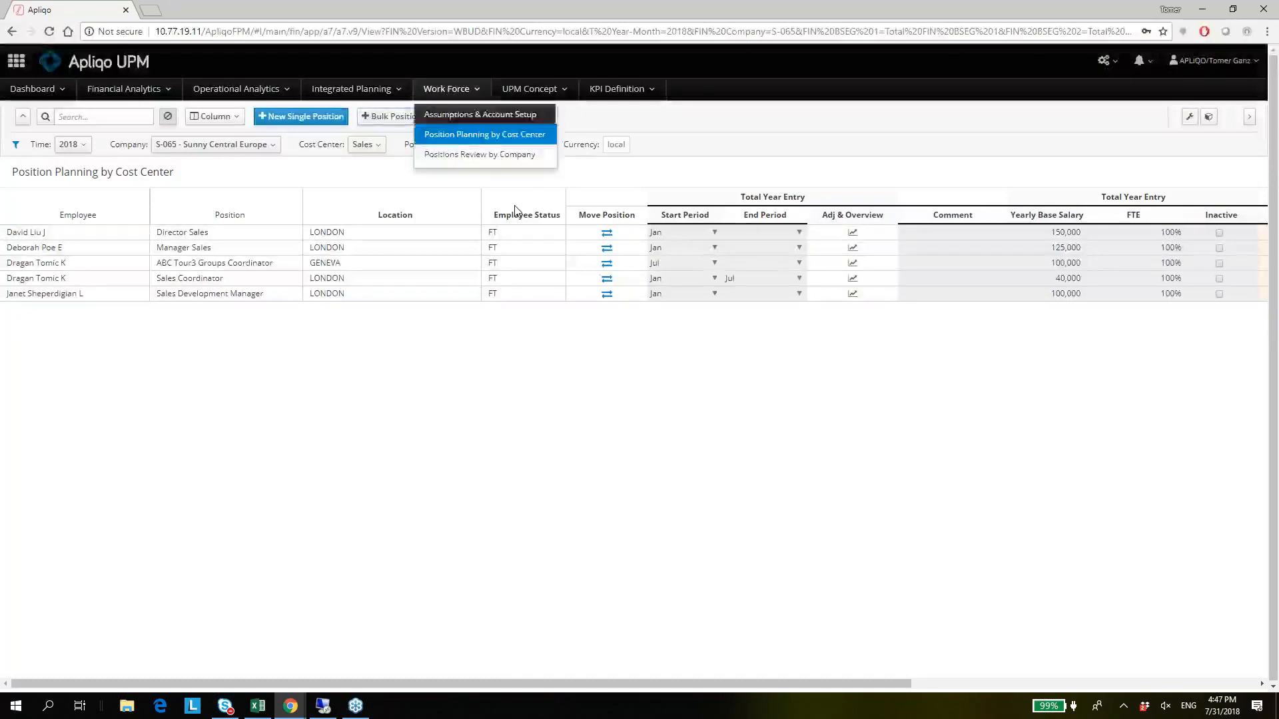
pyautogui.click(455, 157)
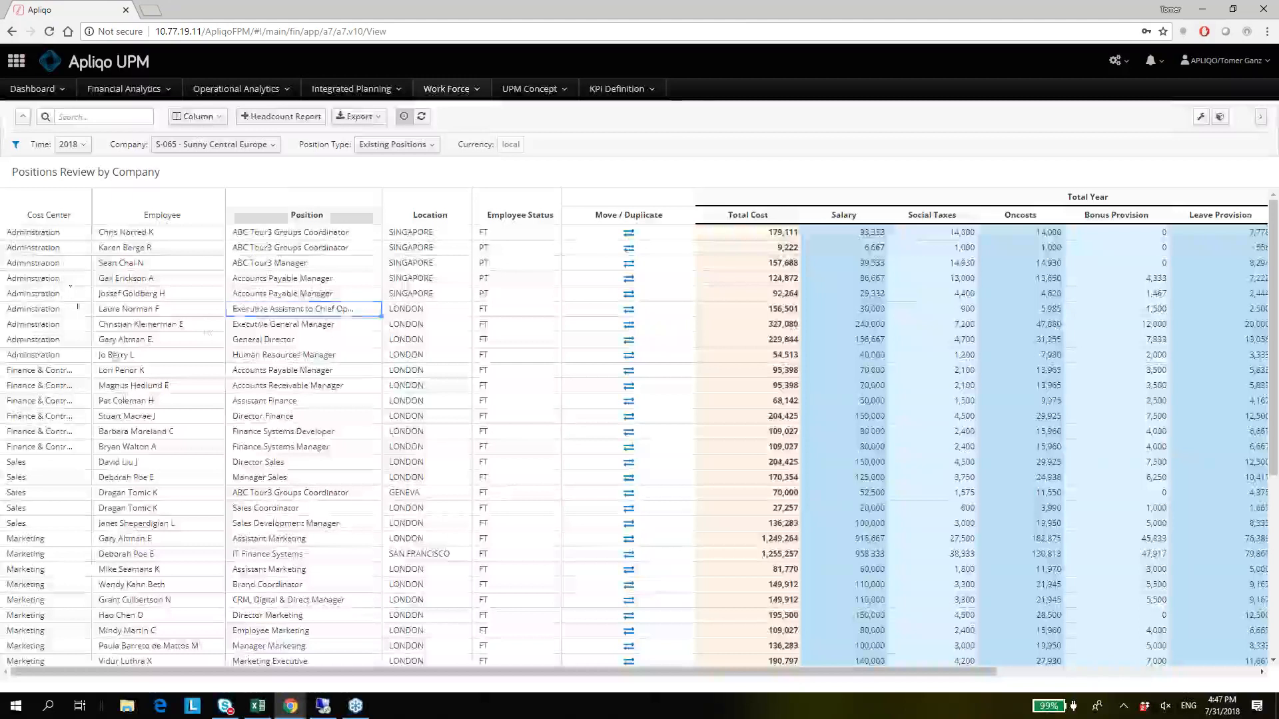
pyautogui.click(321, 306)
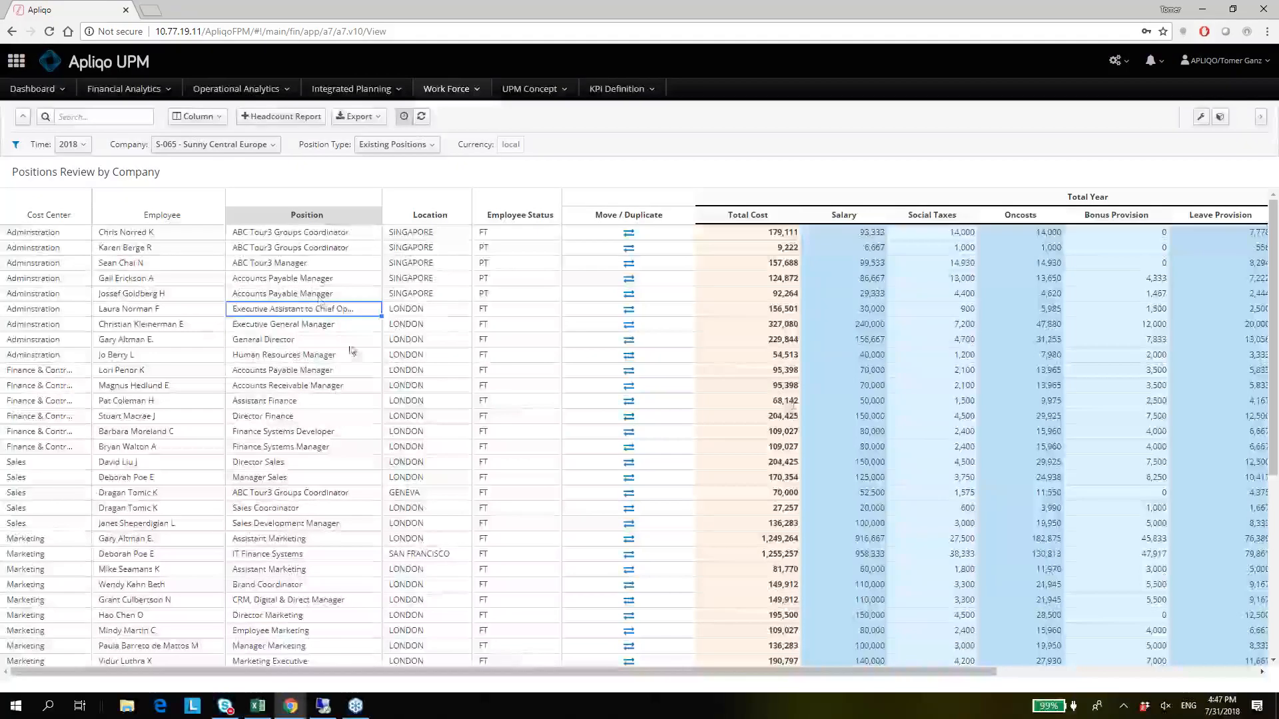
pyautogui.press('Up')
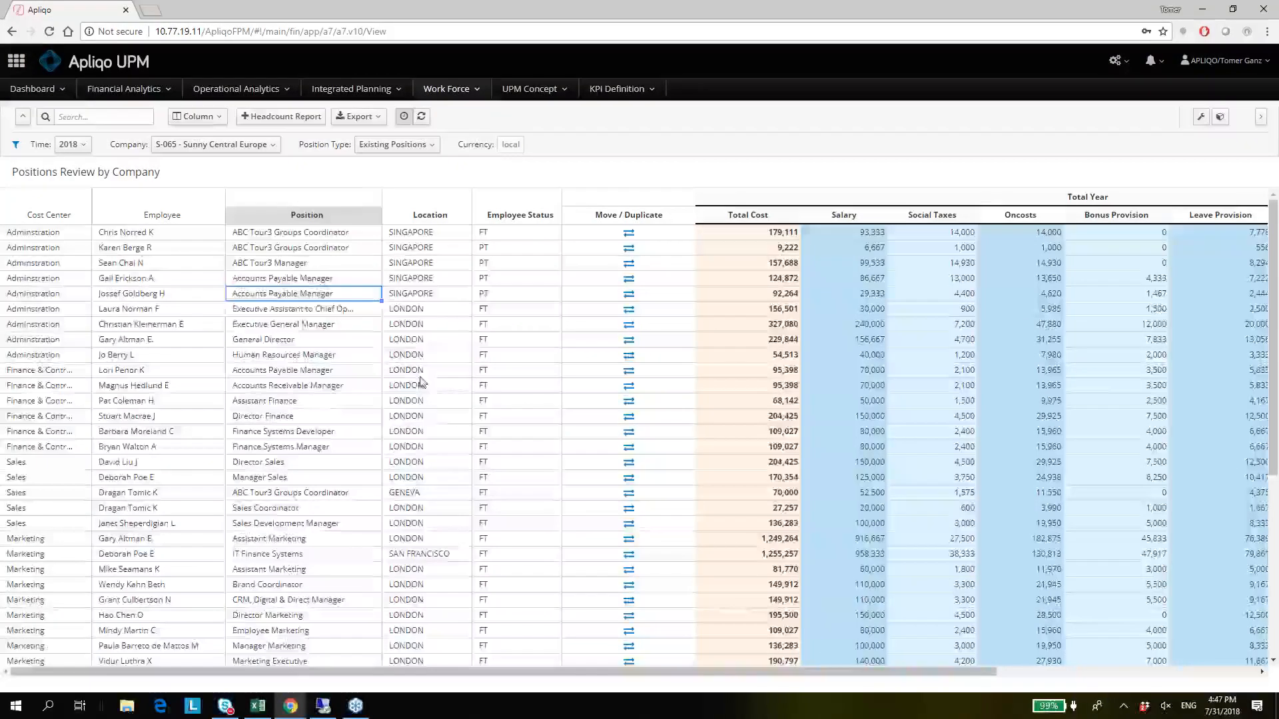
pyautogui.click(434, 356)
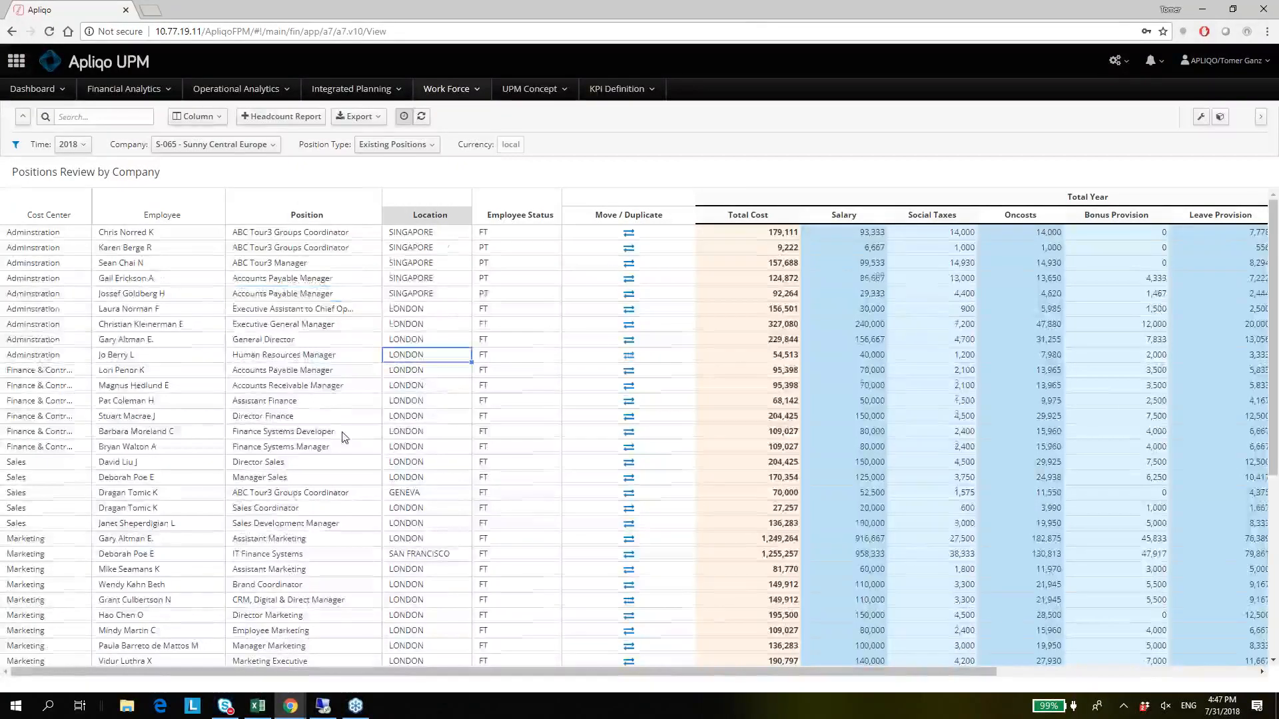
pyautogui.scroll(-5, 344, 437)
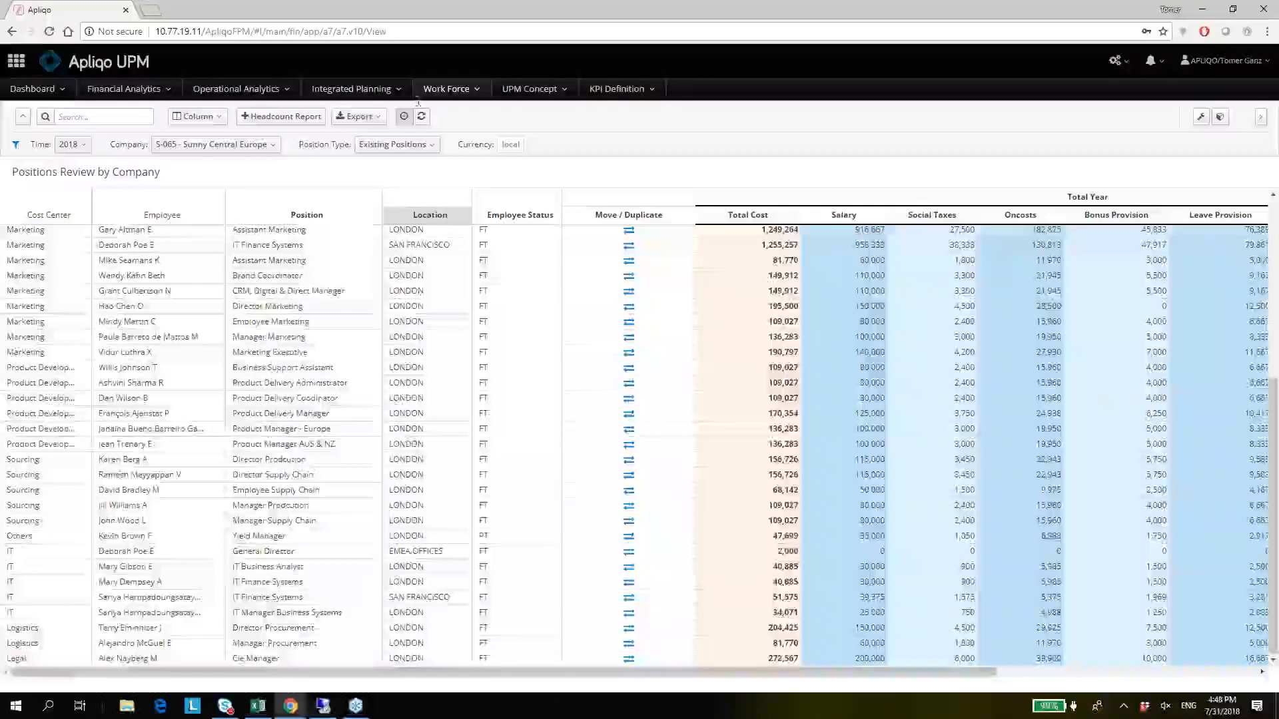
# Export the positions review to Excel with filter values and open the downloaded workbook in Excel.
pyautogui.click(370, 116)
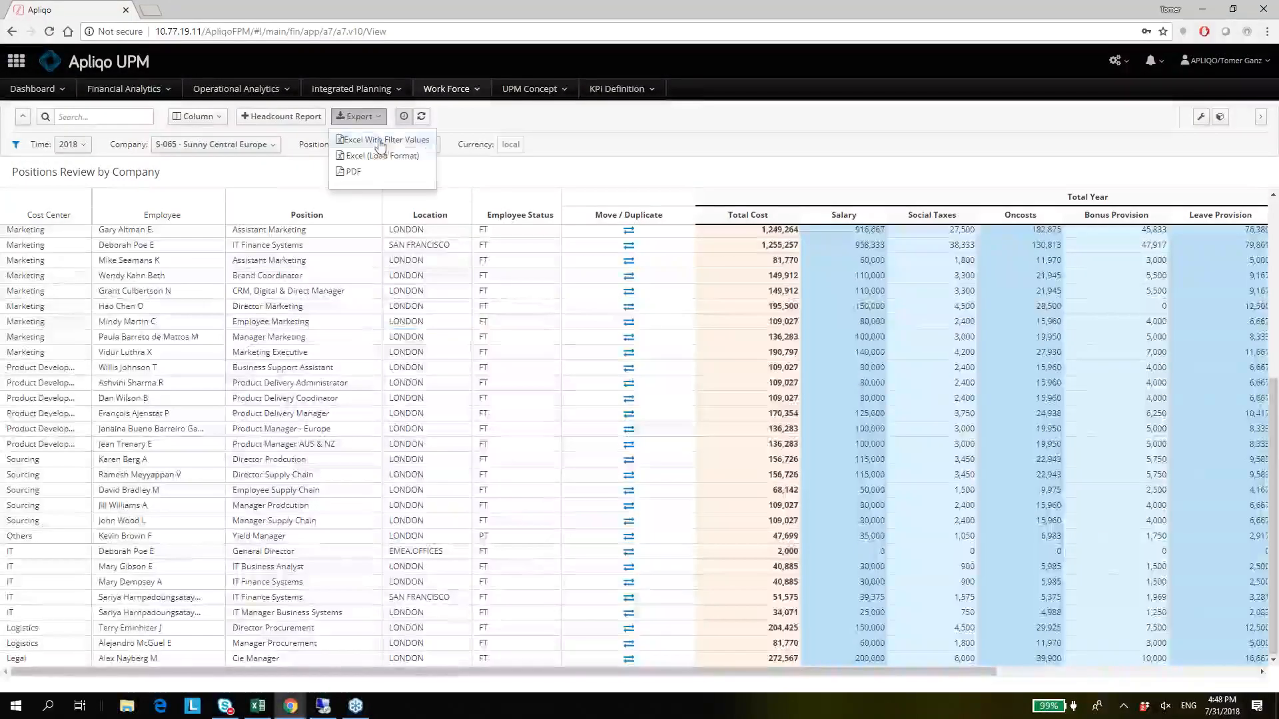
pyautogui.click(382, 141)
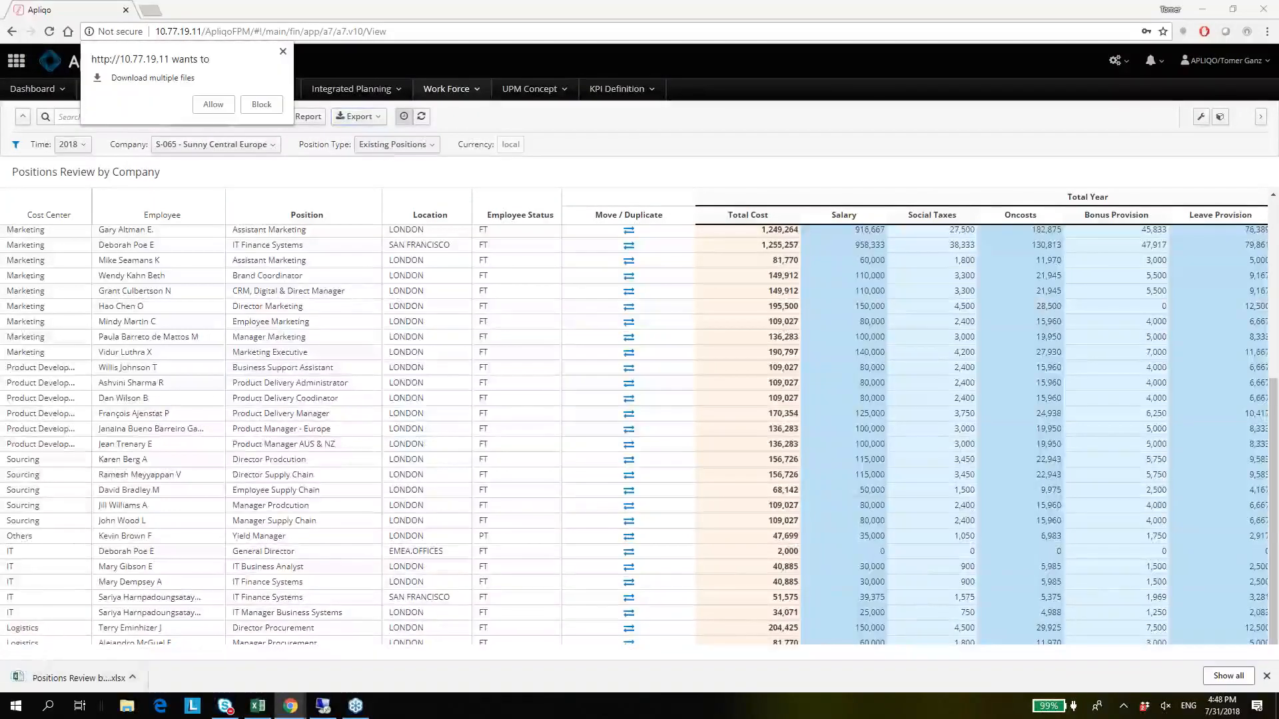
pyautogui.click(80, 686)
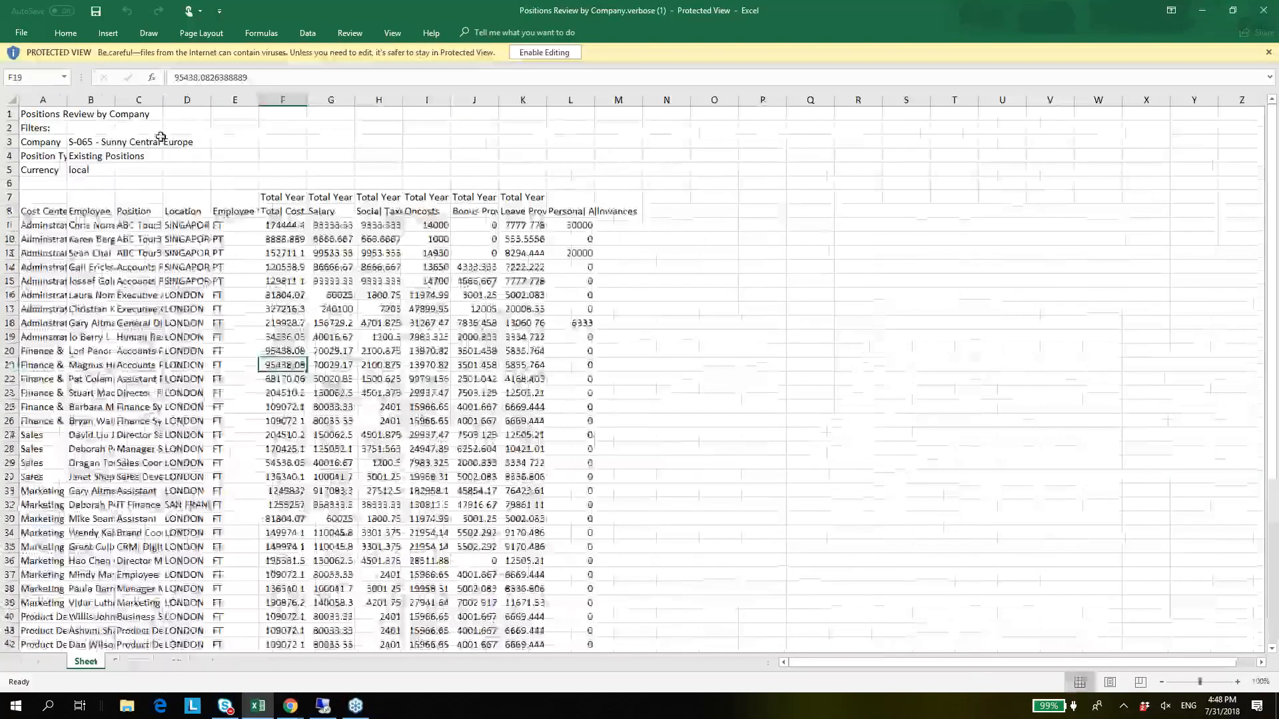
# Fit all column widths of the exported sheet to their contents and go to the Administration rows in the Cost Center column.
pyautogui.hotkey('ctrl', 'a')
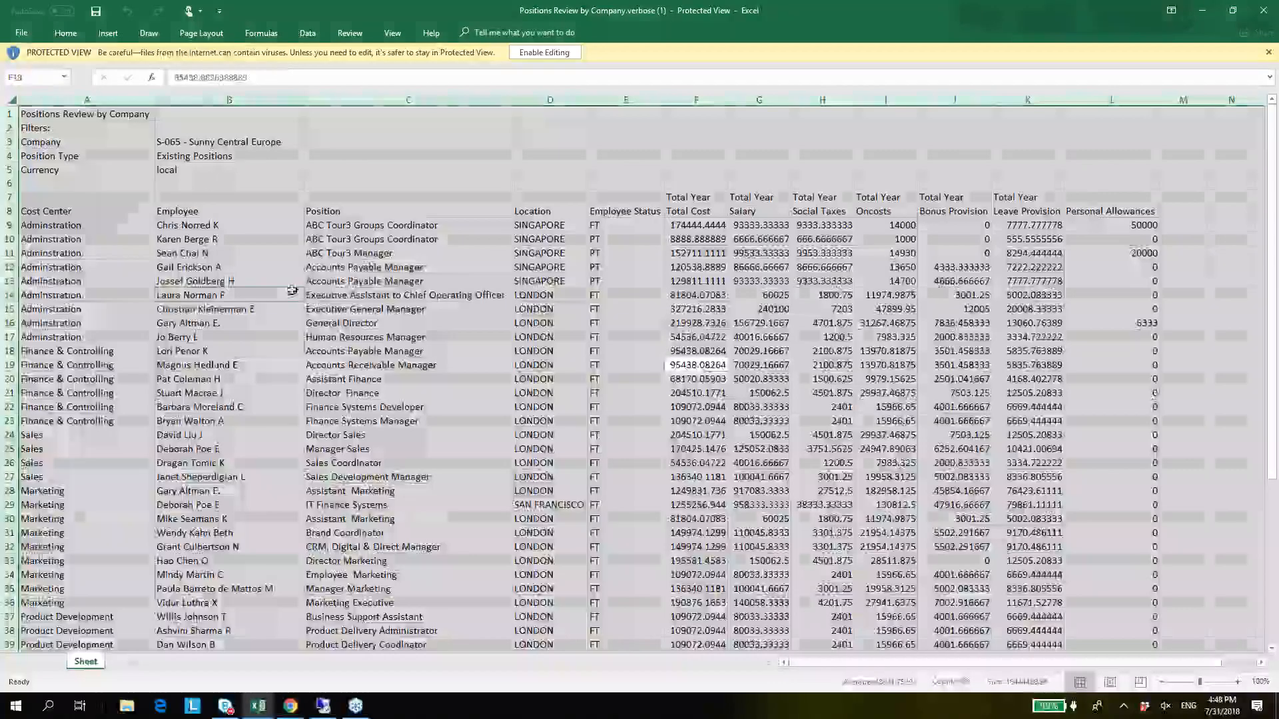
pyautogui.click(292, 290)
pyautogui.press('Right')
pyautogui.press('Up')
pyautogui.press('Up')
pyautogui.press('Up')
pyautogui.press('Up')
pyautogui.press('Left')
pyautogui.press('Left')
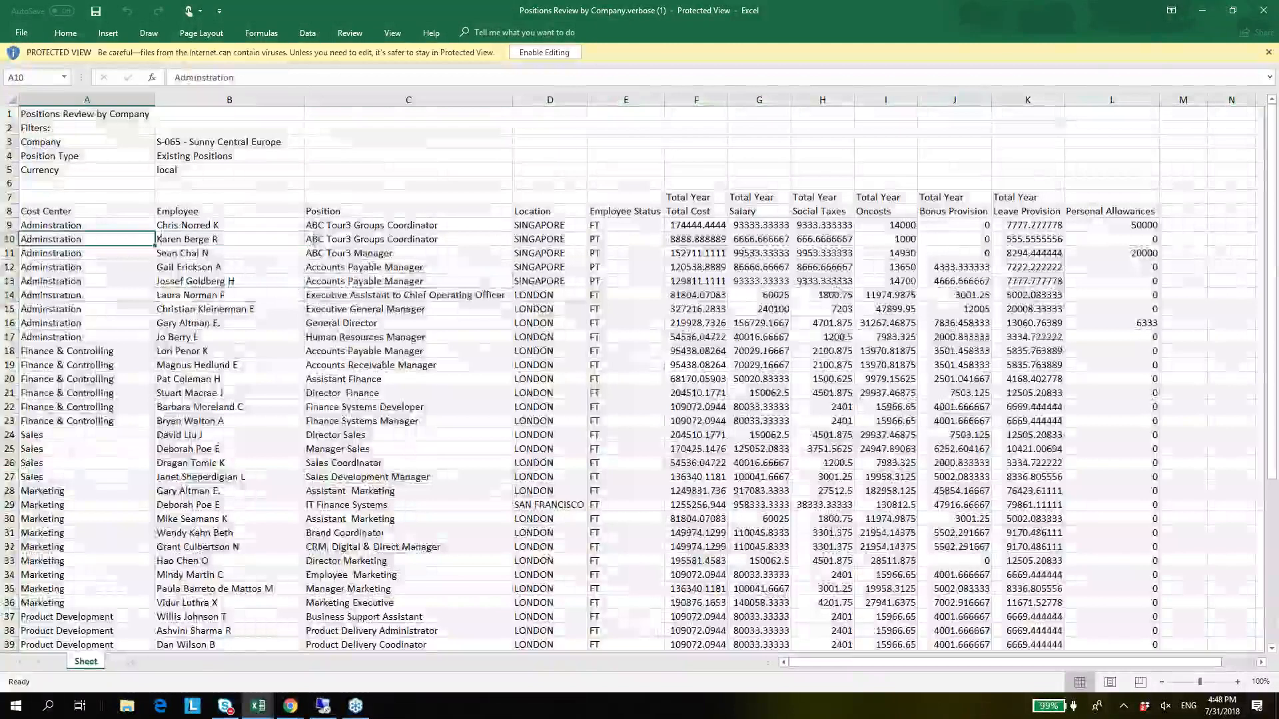
# Look through the exported position list from its last row back up to the Cost Center and Employee headings.
pyautogui.hotkey('ctrl', 'Down')
pyautogui.hotkey('ctrl', 'Up')
pyautogui.press('Right')
pyautogui.press('Up')
pyautogui.press('Up')
pyautogui.press('Down')
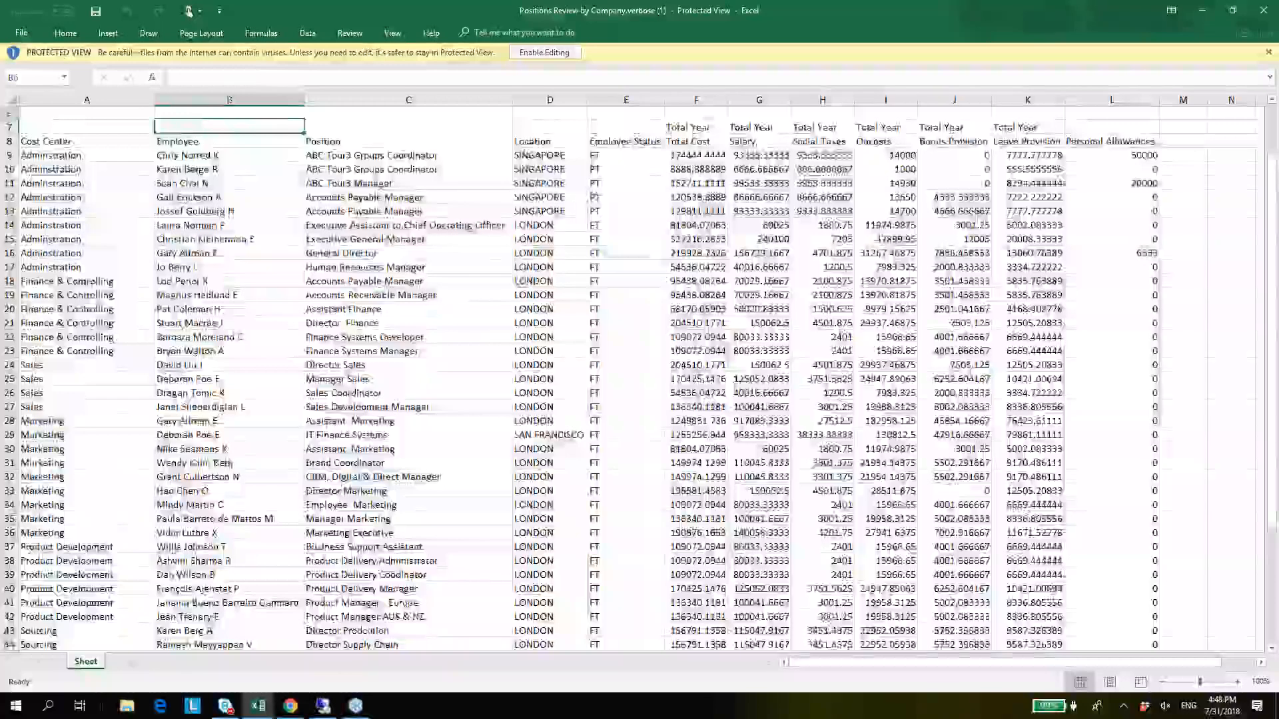
# Examine the exported sheet's filter header and heading rows, ending on the first employee's value in the Salary column.
pyautogui.press('Up')
pyautogui.press('Up')
pyautogui.press('Up')
pyautogui.press('Up')
pyautogui.press('Up')
pyautogui.press('Up')
pyautogui.press('Down')
pyautogui.press('Down')
pyautogui.press('Down')
pyautogui.press('Right')
pyautogui.press('Down')
pyautogui.press('Right')
pyautogui.press('Down')
pyautogui.press('Right')
pyautogui.press('Down')
pyautogui.press('Right')
pyautogui.press('Down')
pyautogui.press('Down')
pyautogui.press('Right')
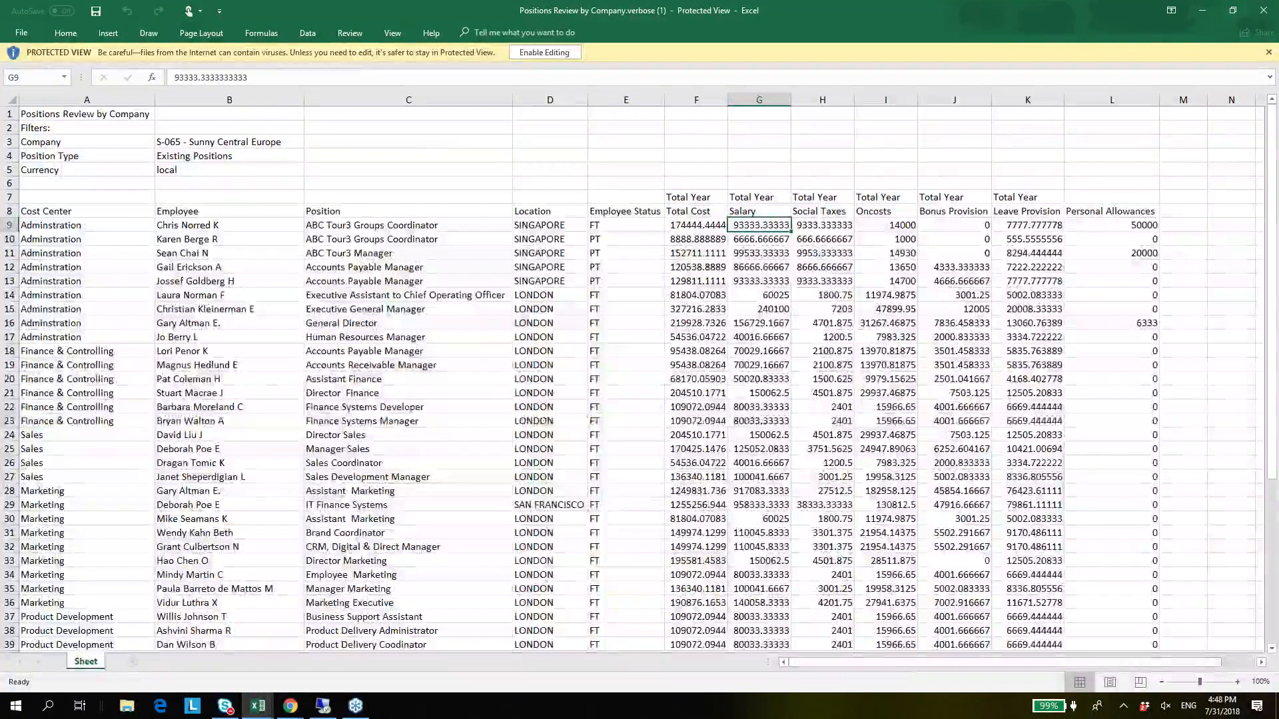
# Switch back to Apliqo UPM in Chrome, dismiss the multiple-file download request, and return to the Expenses Overview.
pyautogui.hotkey('alt', 'Tab')
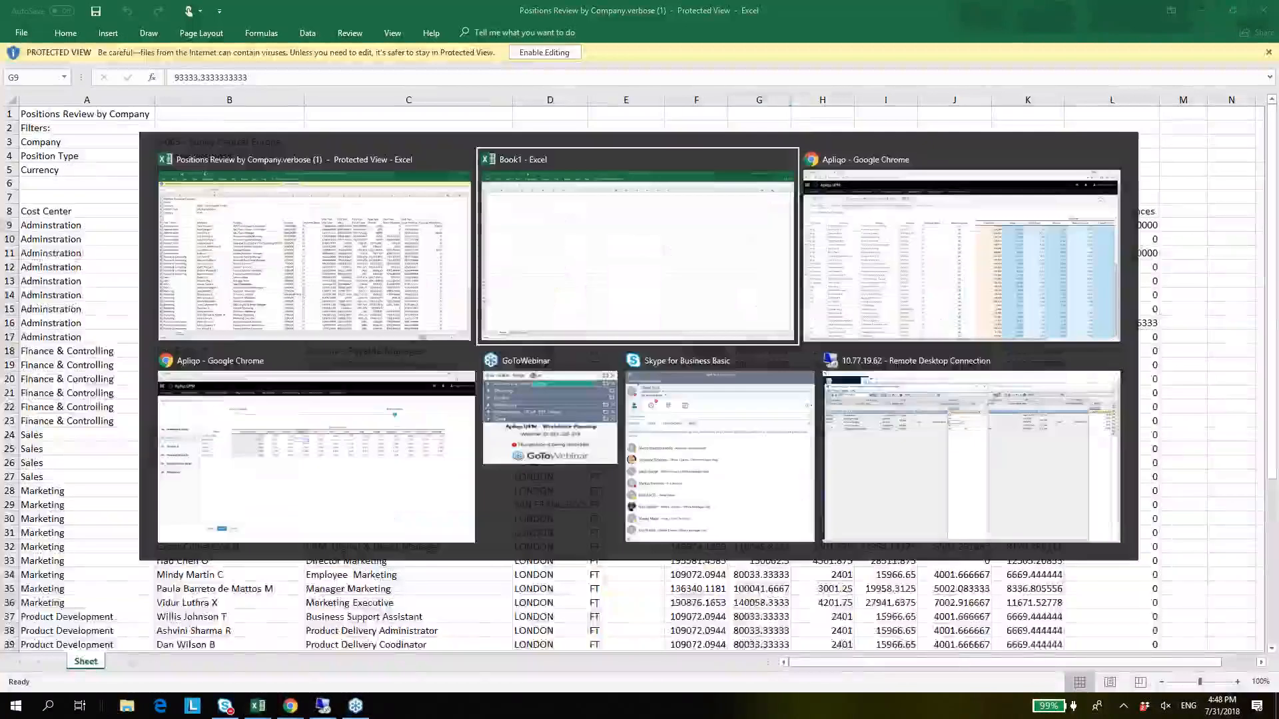
pyautogui.hotkey('alt', 'Tab')
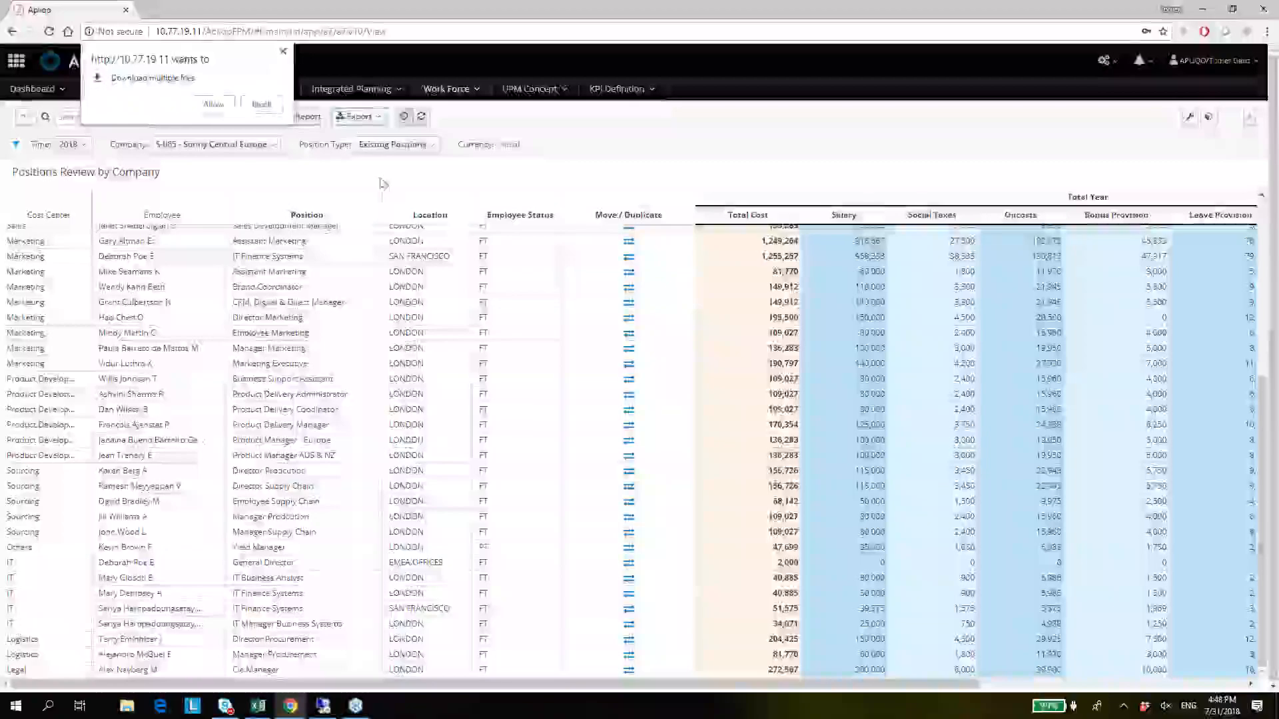
pyautogui.click(283, 53)
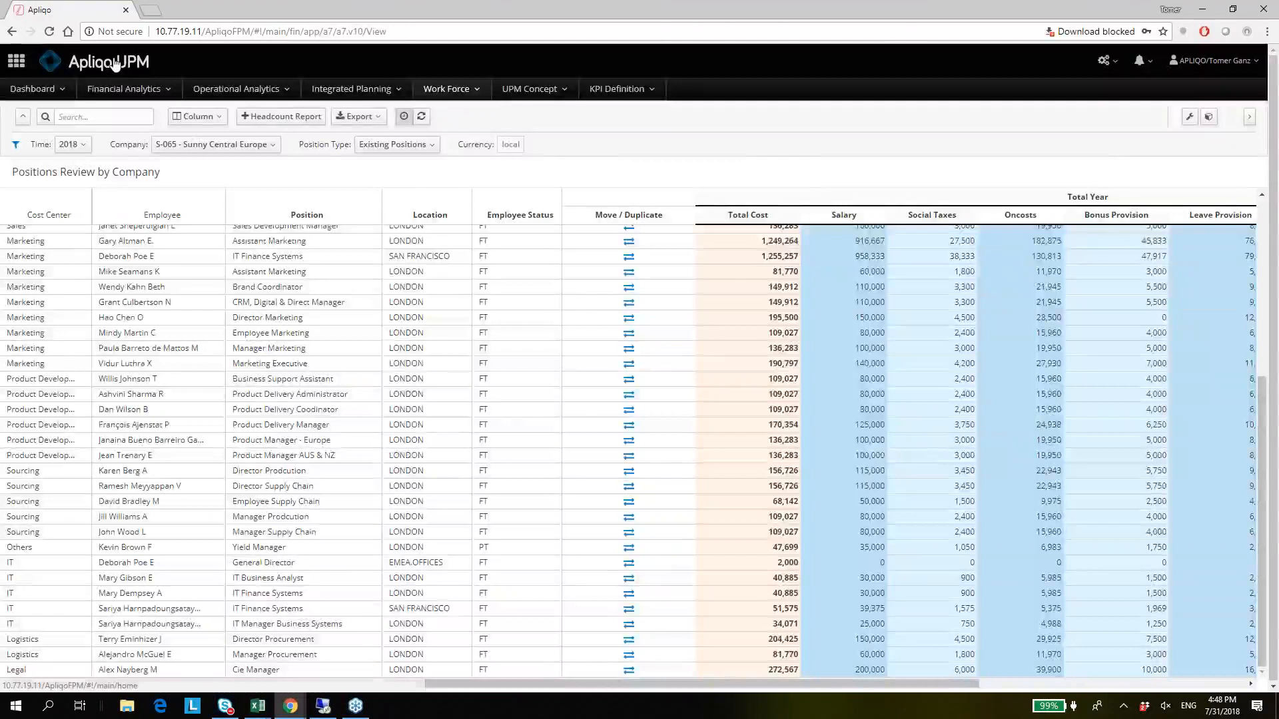
pyautogui.click(115, 64)
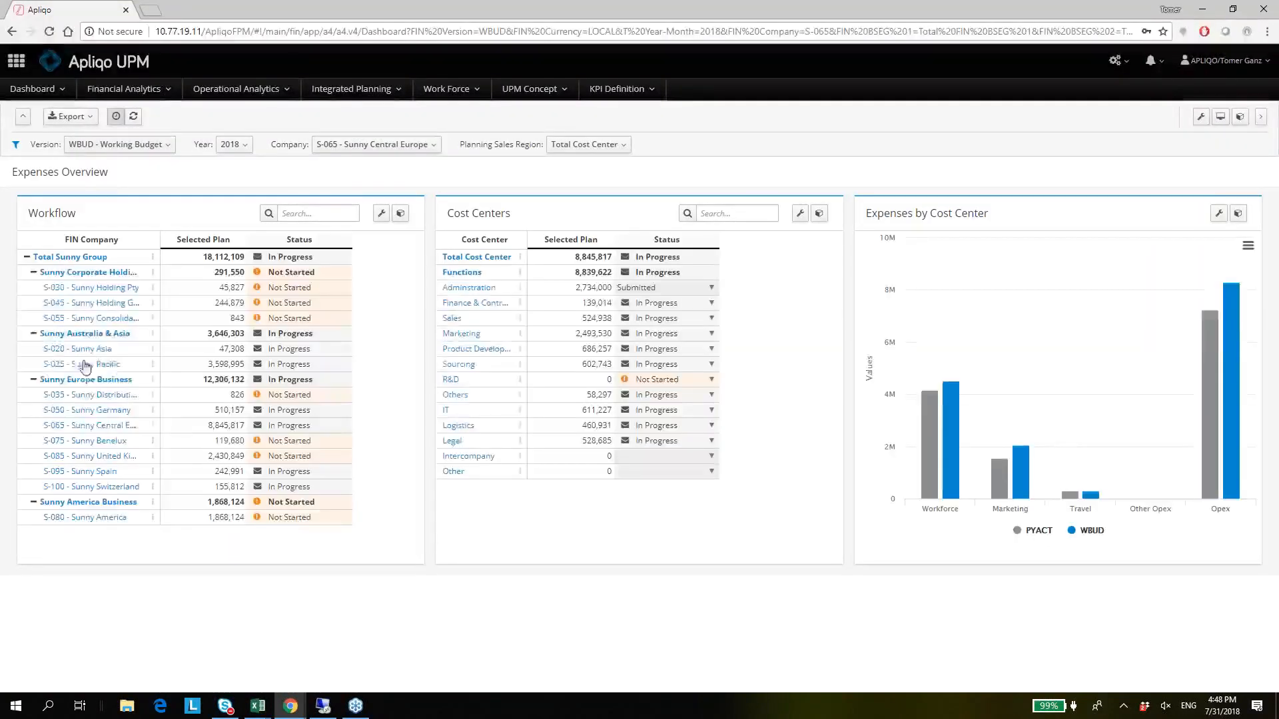
# Open the Expenses Main plan for S-065 - Sunny Central Europe and filter it to the Administration cost center.
pyautogui.click(103, 427)
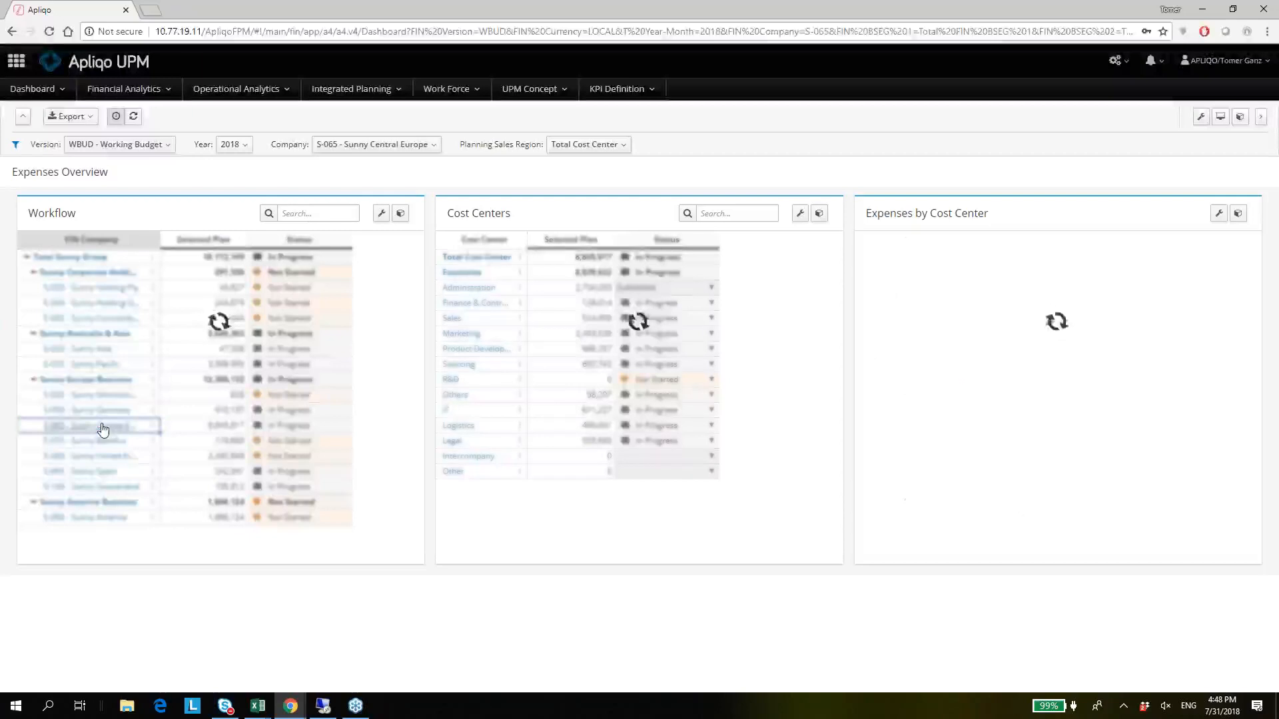
pyautogui.click(103, 427)
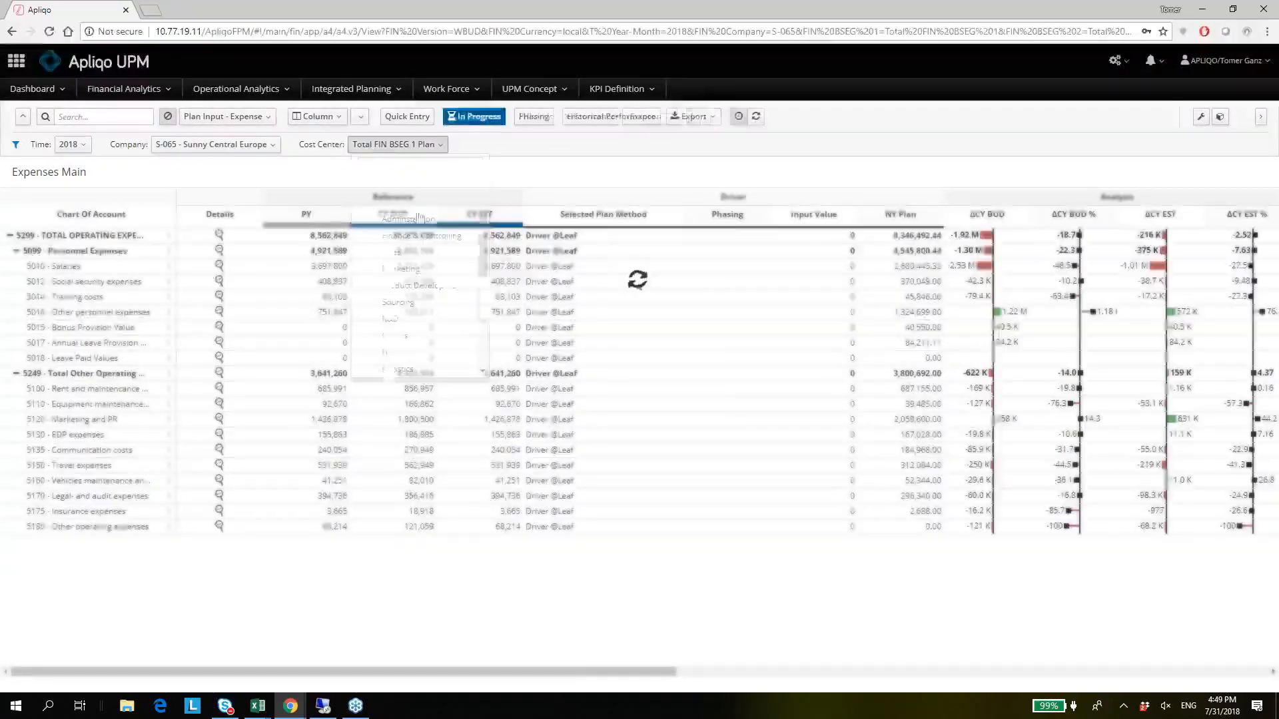
pyautogui.click(398, 144)
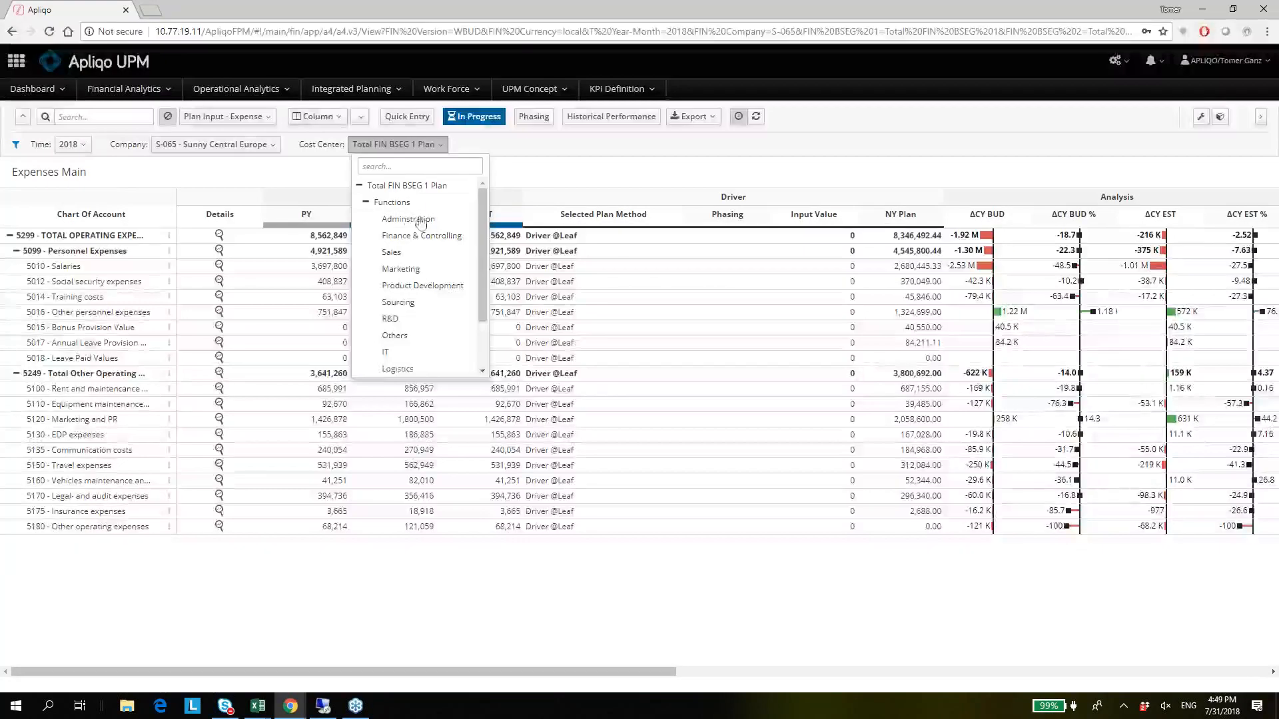
pyautogui.click(408, 220)
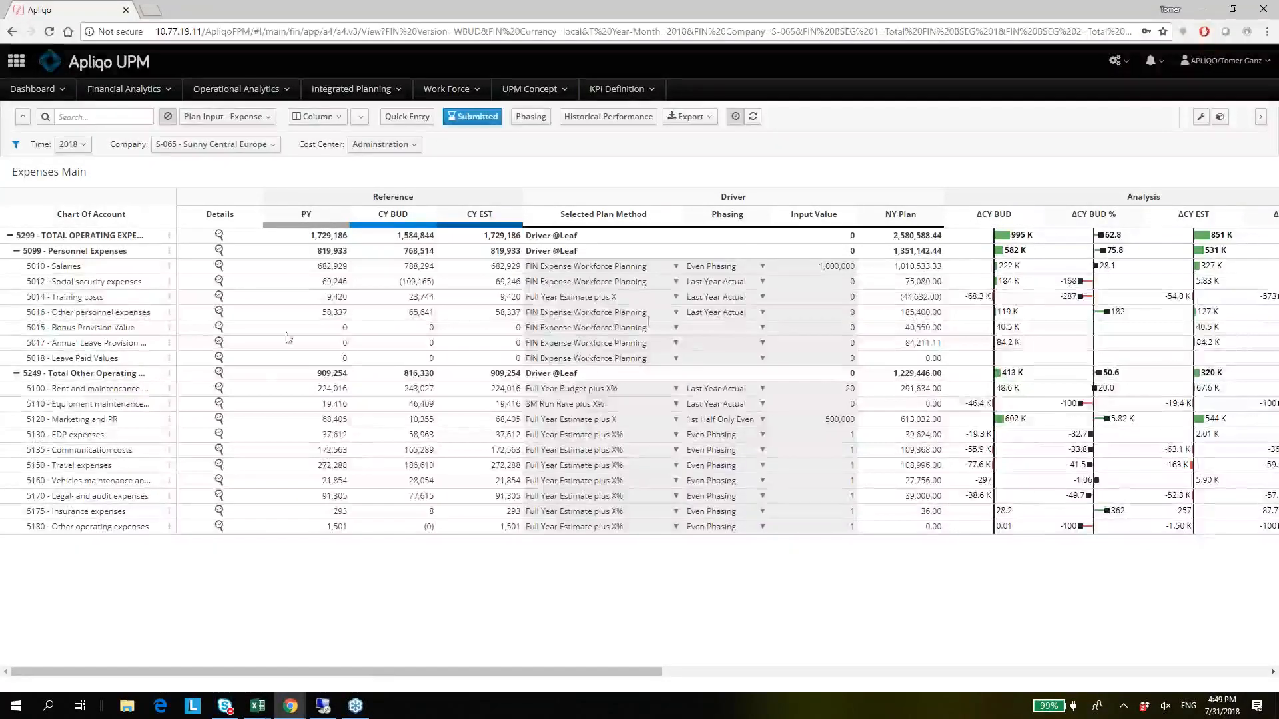
# Examine the Salaries plan method and the NY Plan values of the personnel expense accounts from Salaries to Leave Paid Values.
pyautogui.click(591, 270)
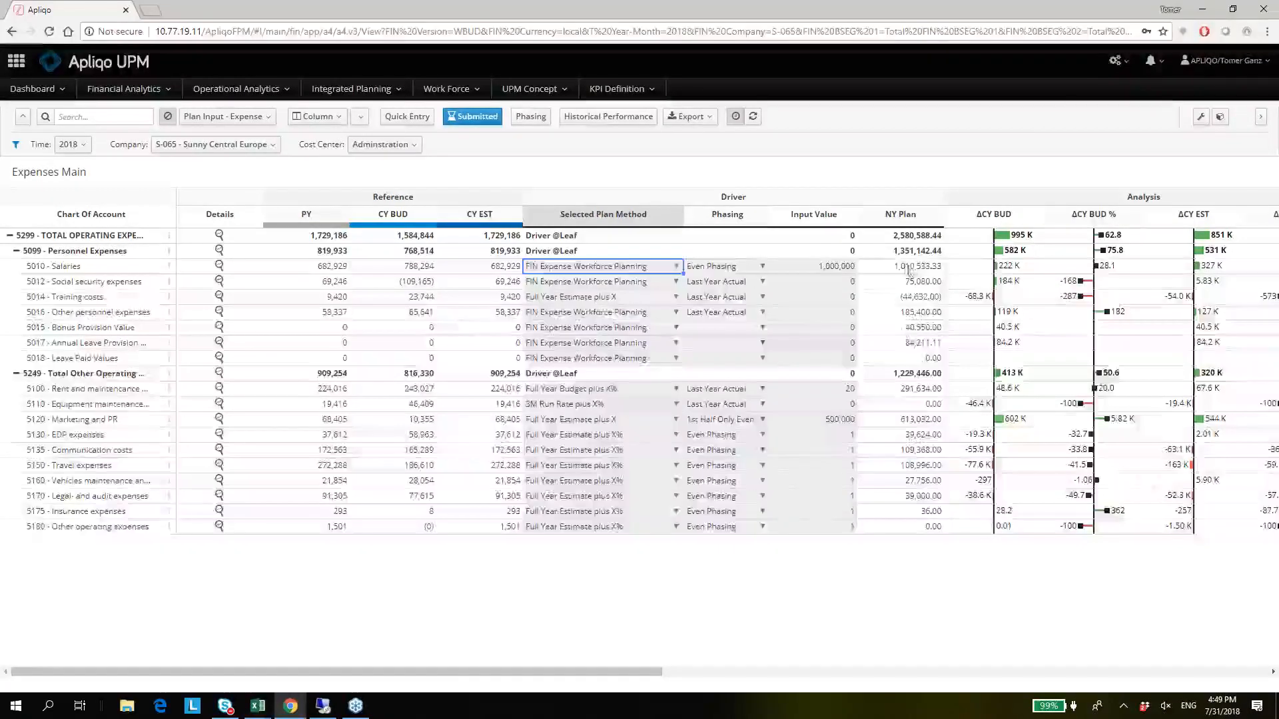
pyautogui.moveTo(902, 346); pyautogui.dragTo(901, 358)
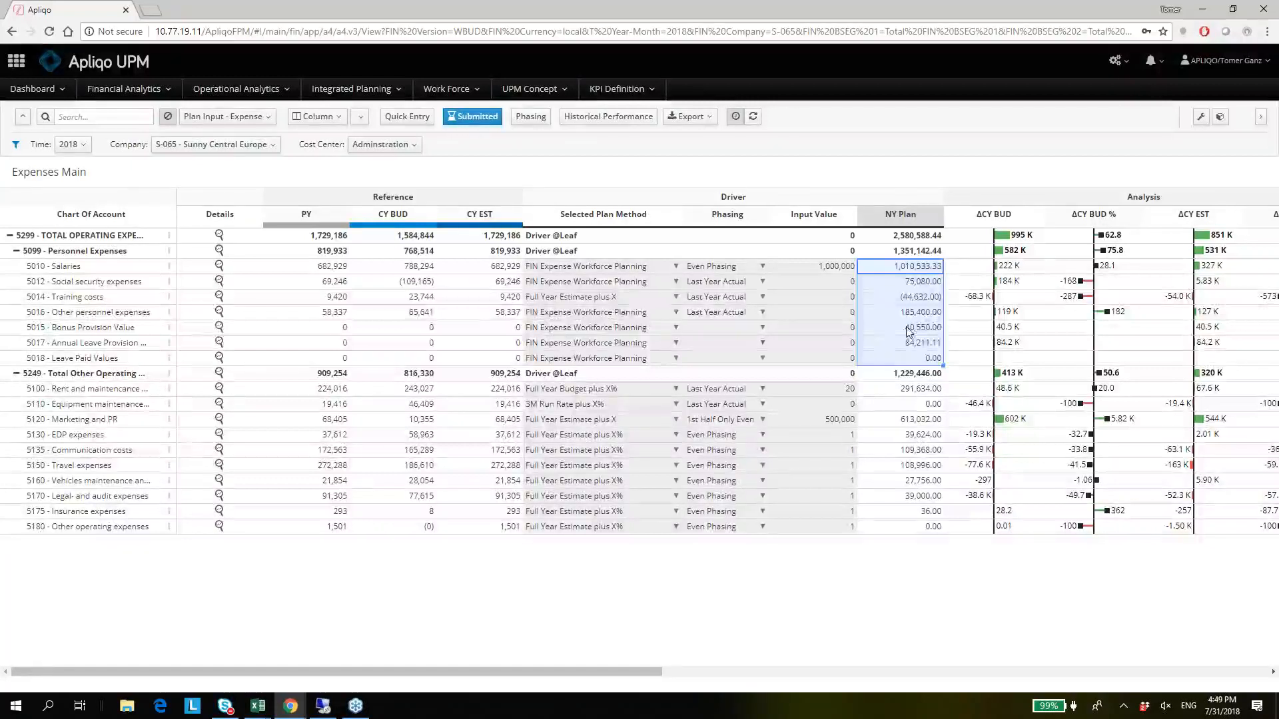
pyautogui.click(903, 267)
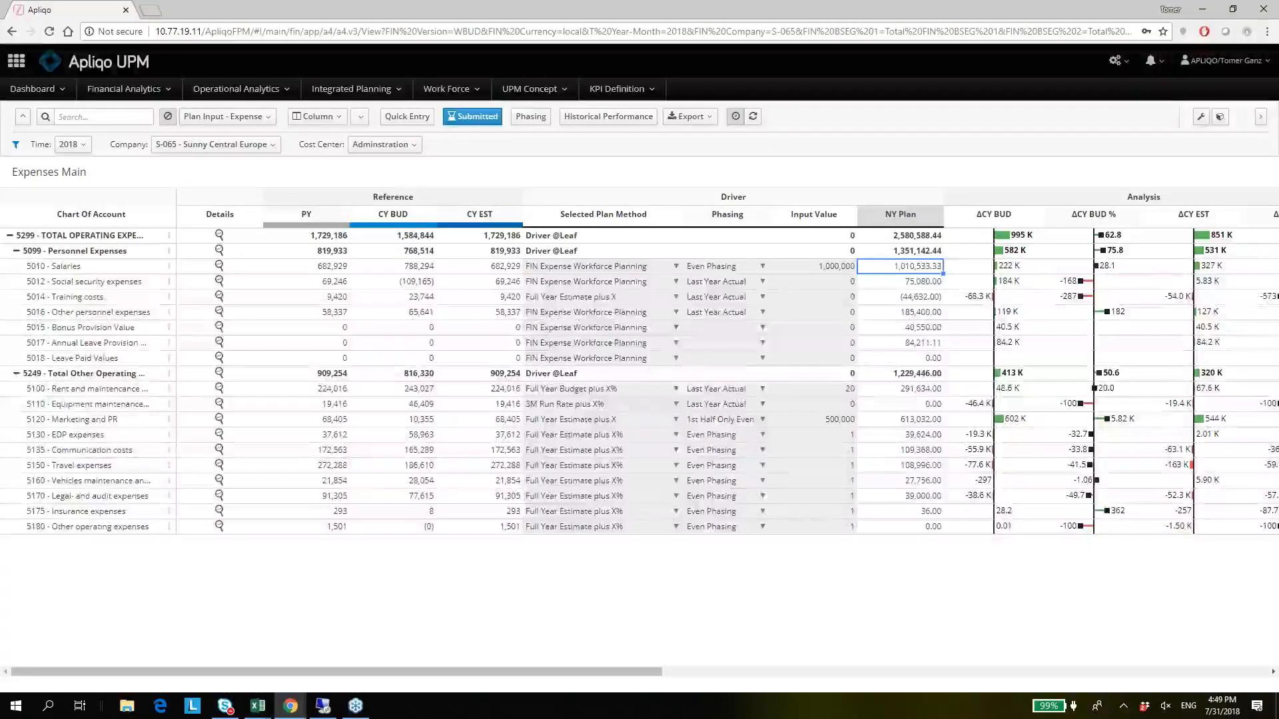
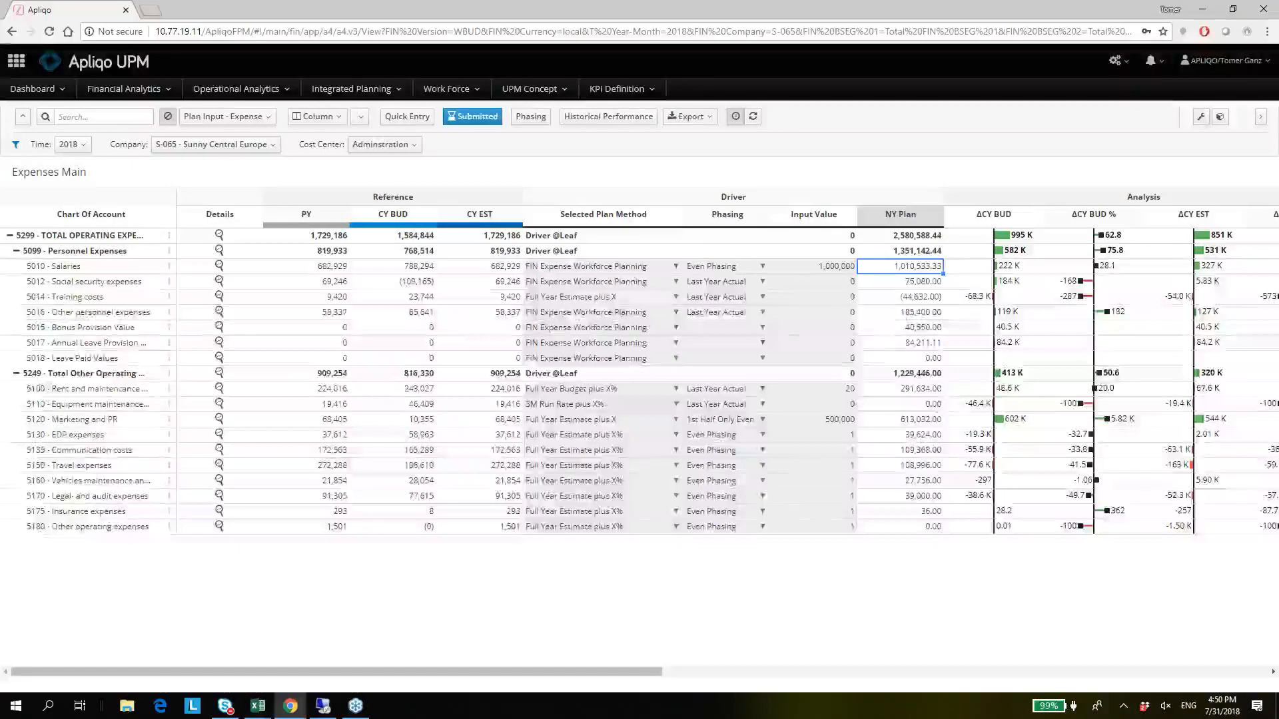
# Switch to the workforce webinar presentation in PowerPoint and start the slide show from the Live Demo slide.
pyautogui.click(980, 686)
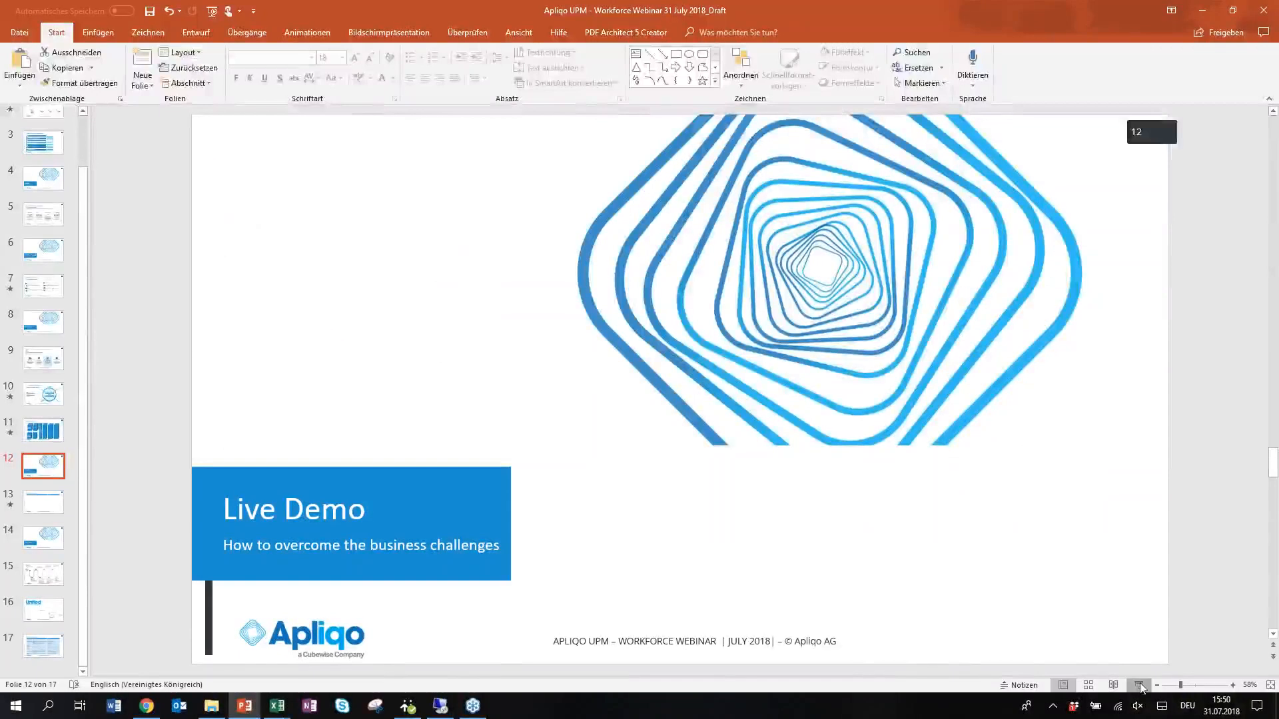
pyautogui.click(1139, 684)
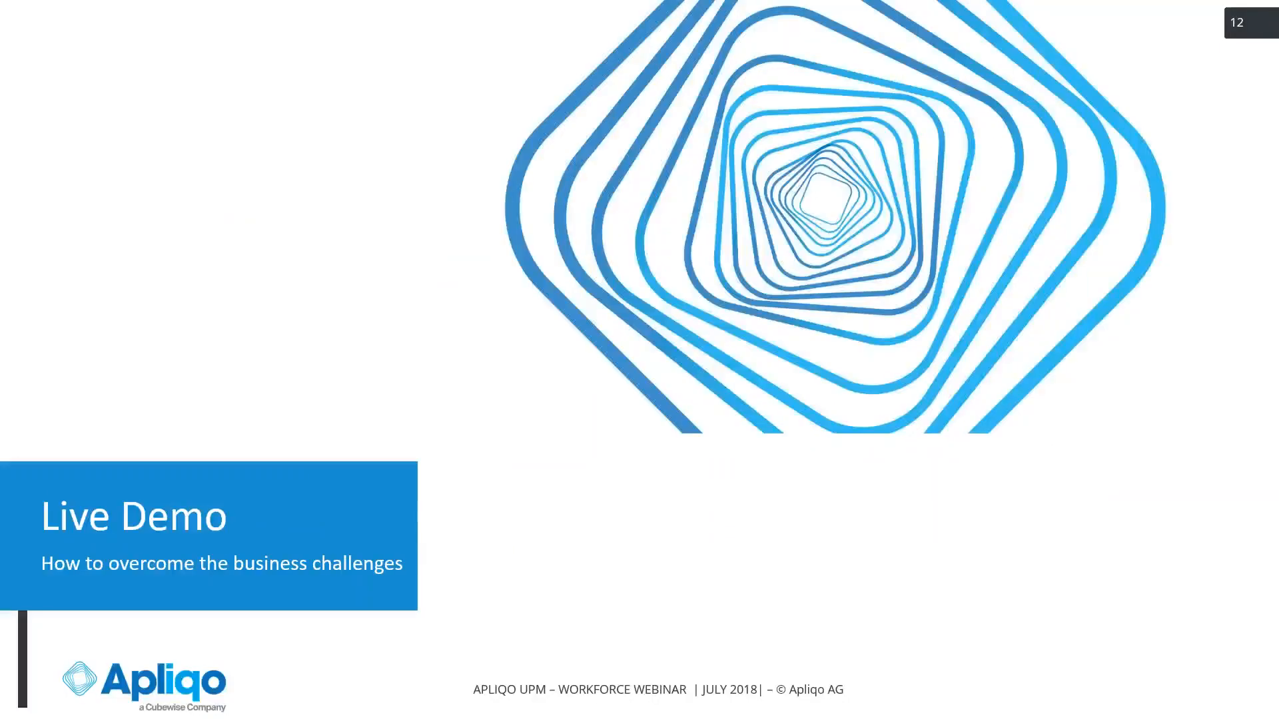